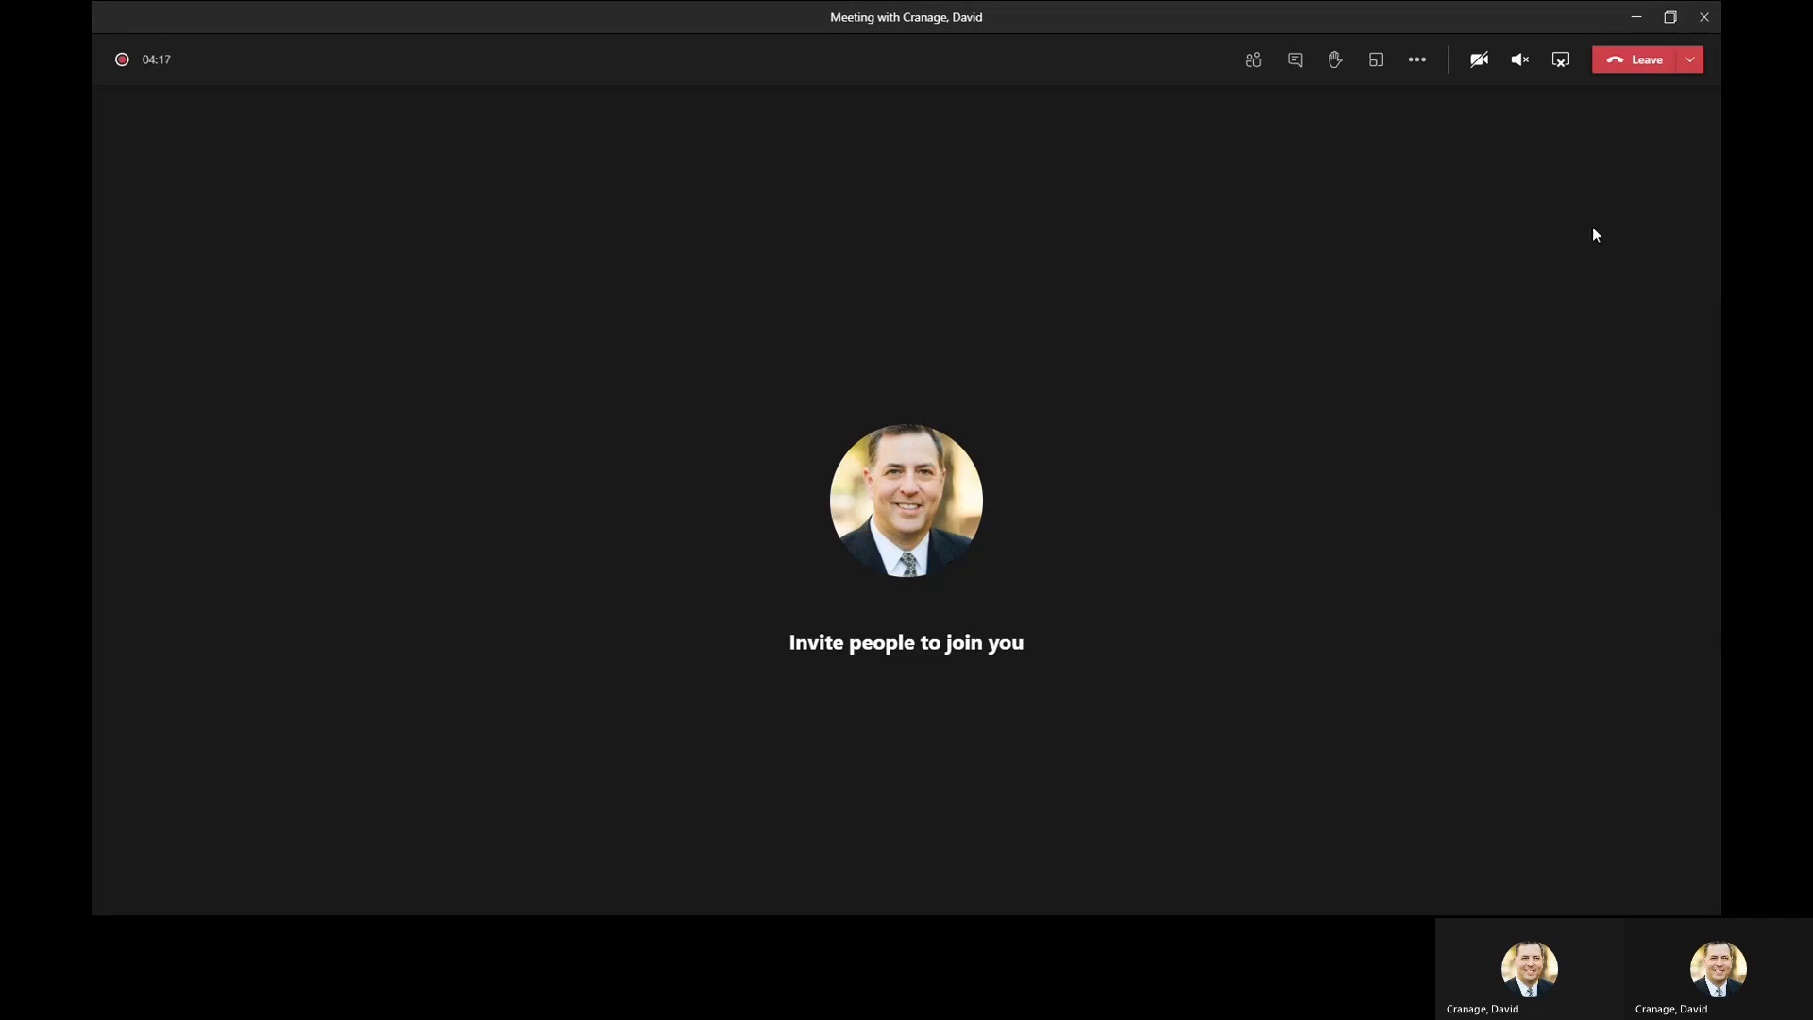
Switch to the browser and sign in to Sage X3 with the saved ERPUS login.
key("alt+Tab")
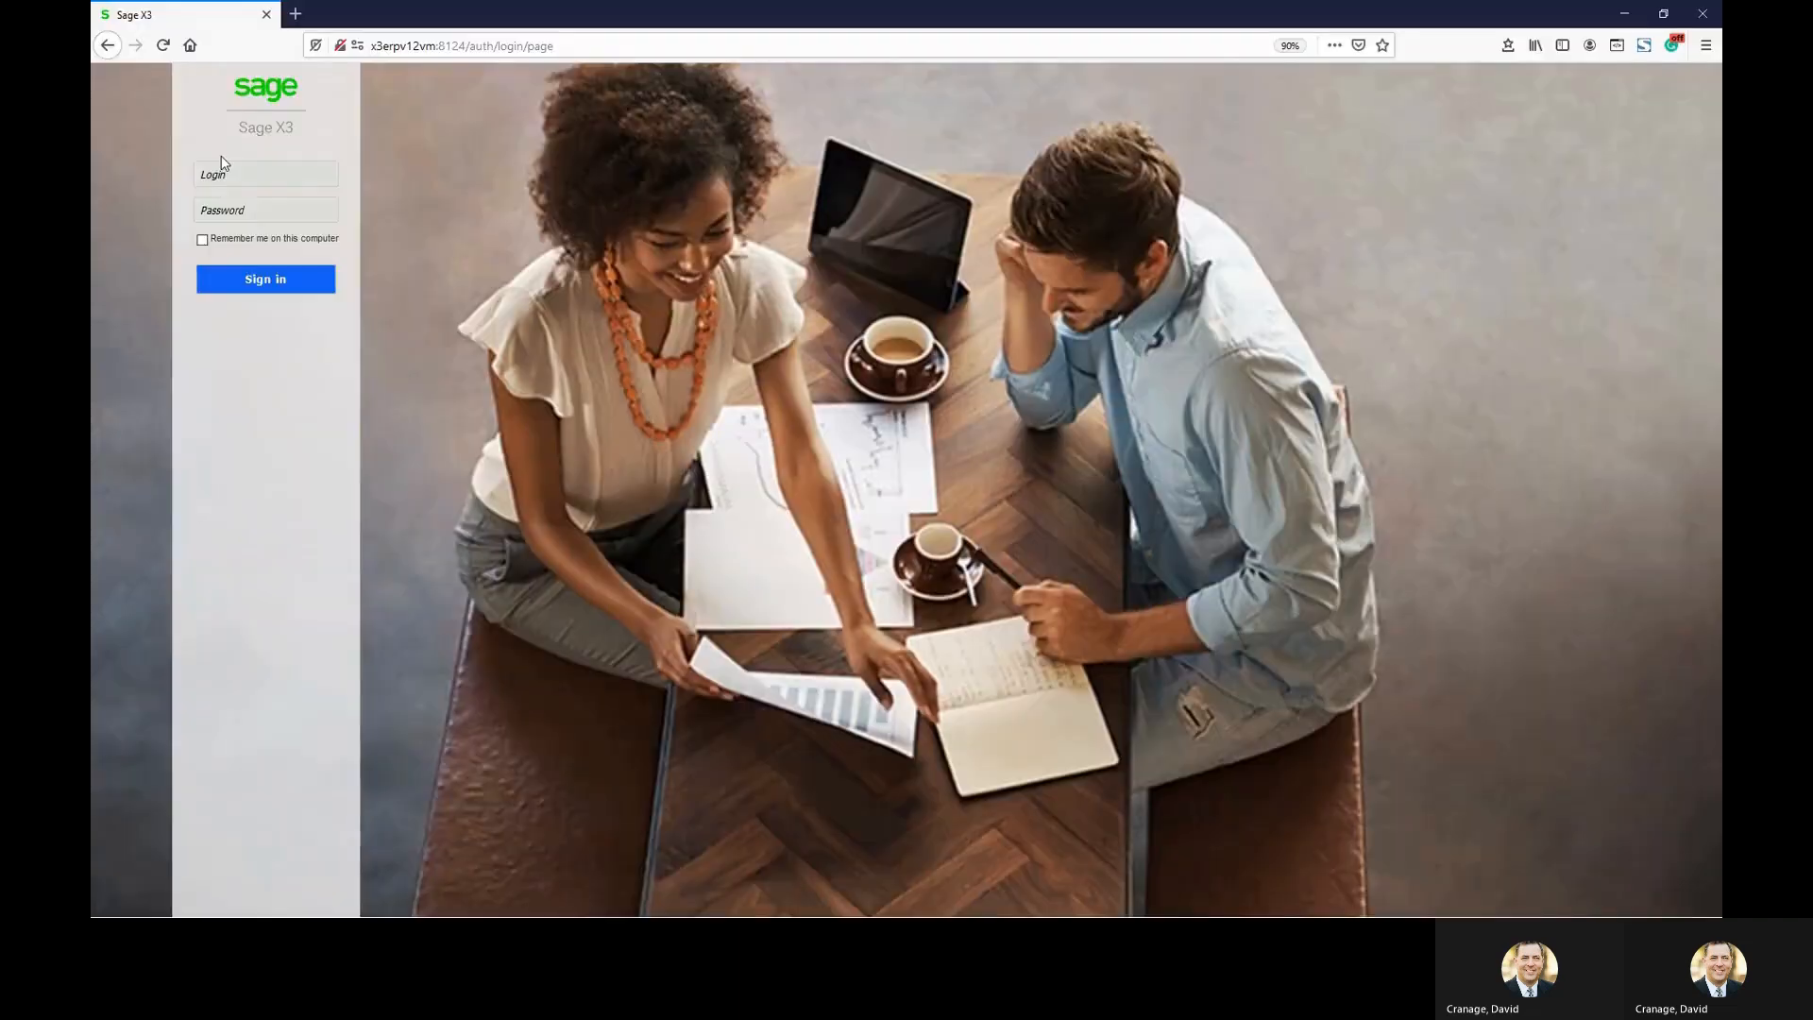
left_click(225, 170)
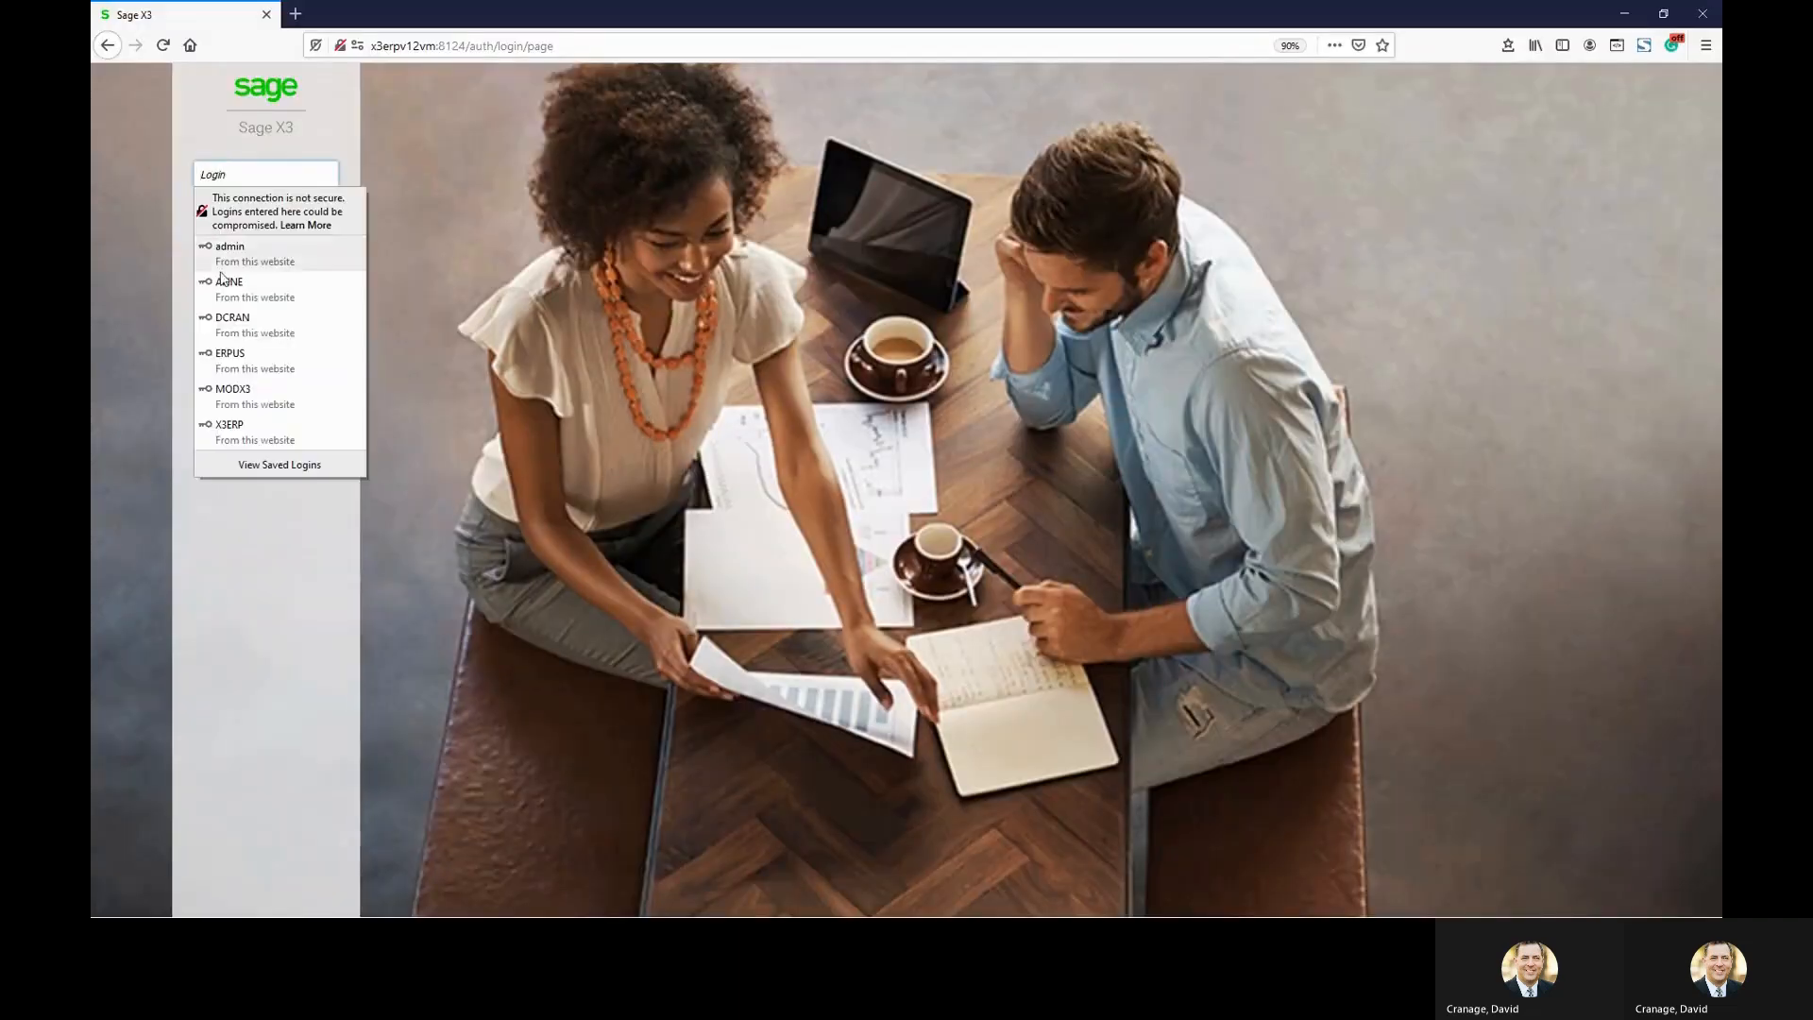
left_click(242, 360)
left_click(253, 277)
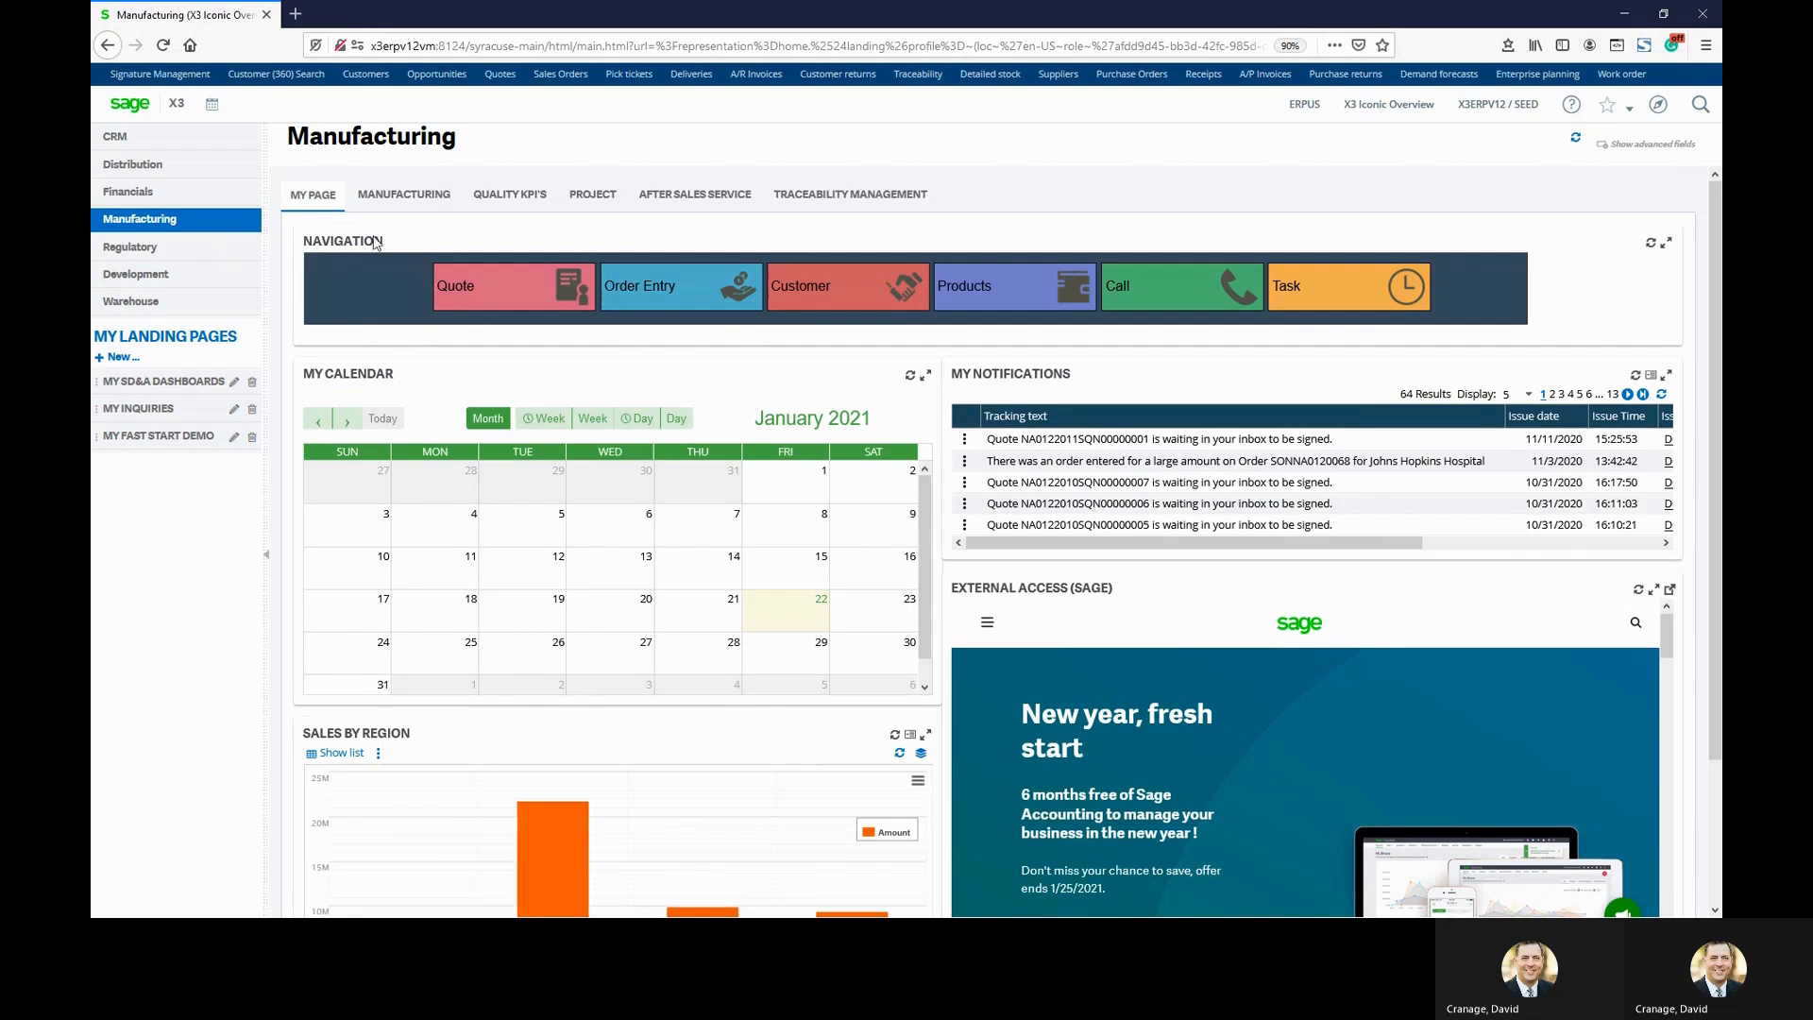
View the Manufacturing operations process map and its Supply Chain flow, and return to the home page.
left_click(404, 200)
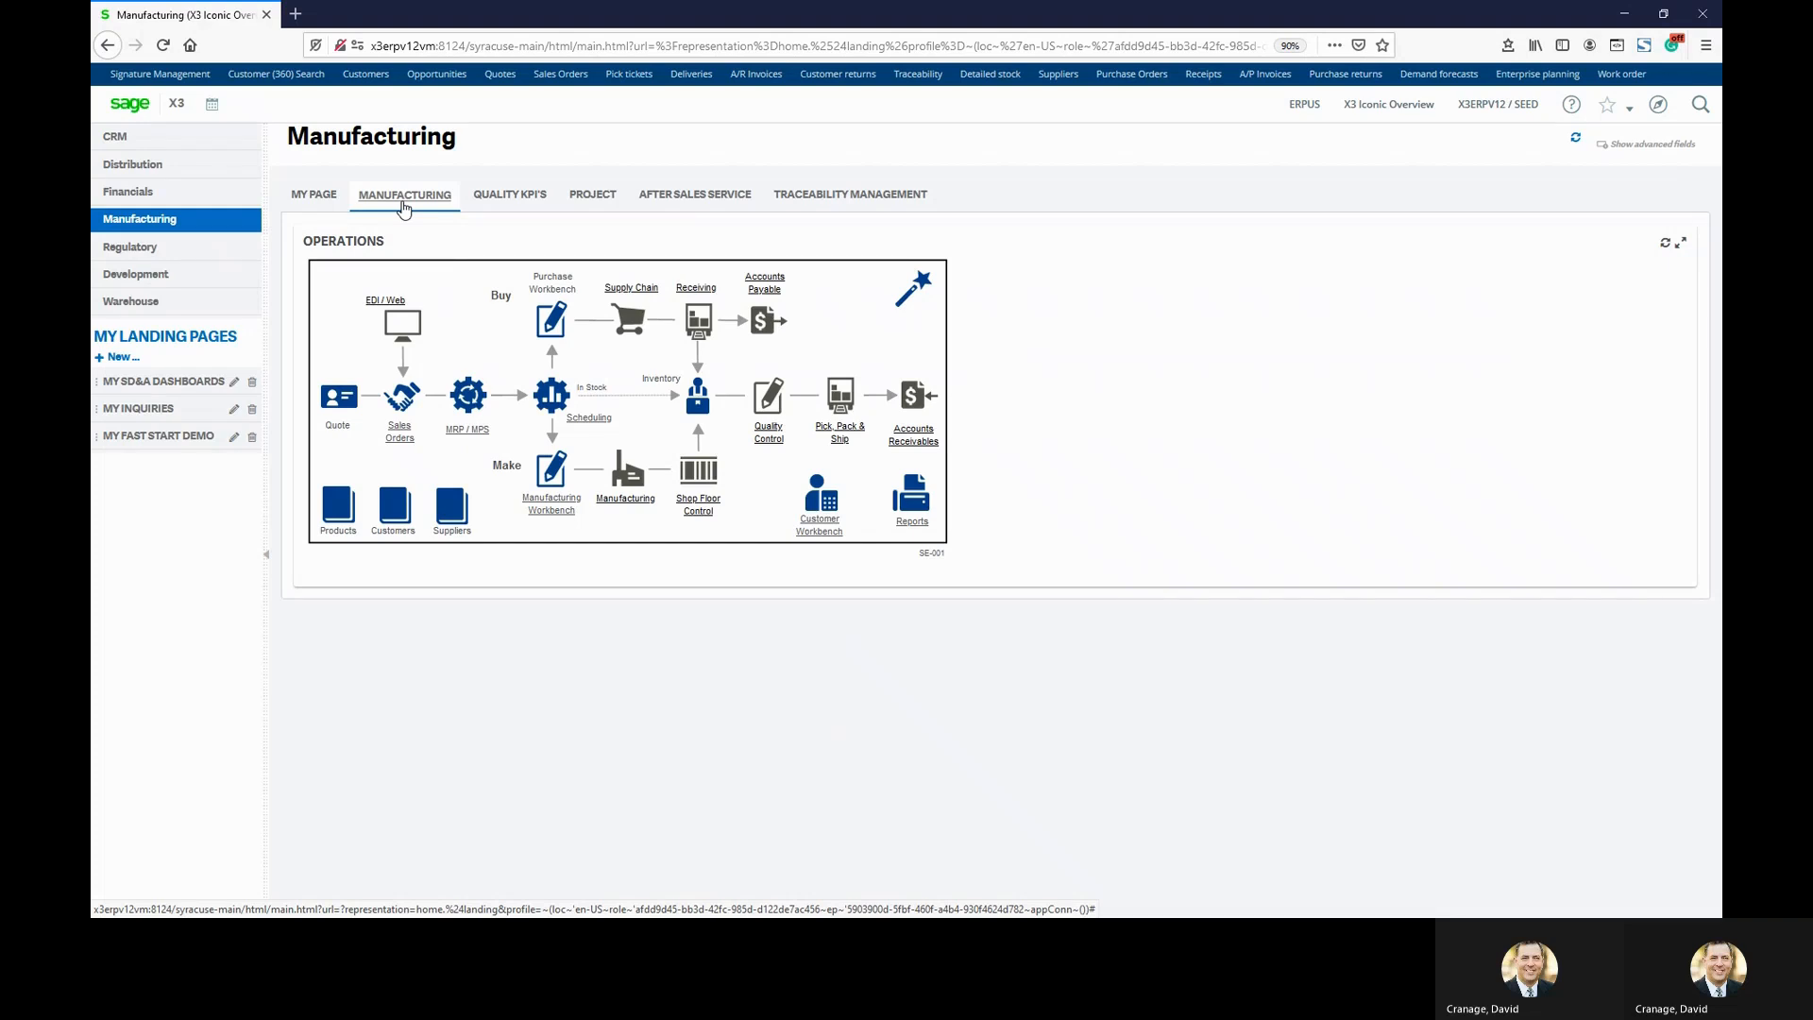
left_click(625, 330)
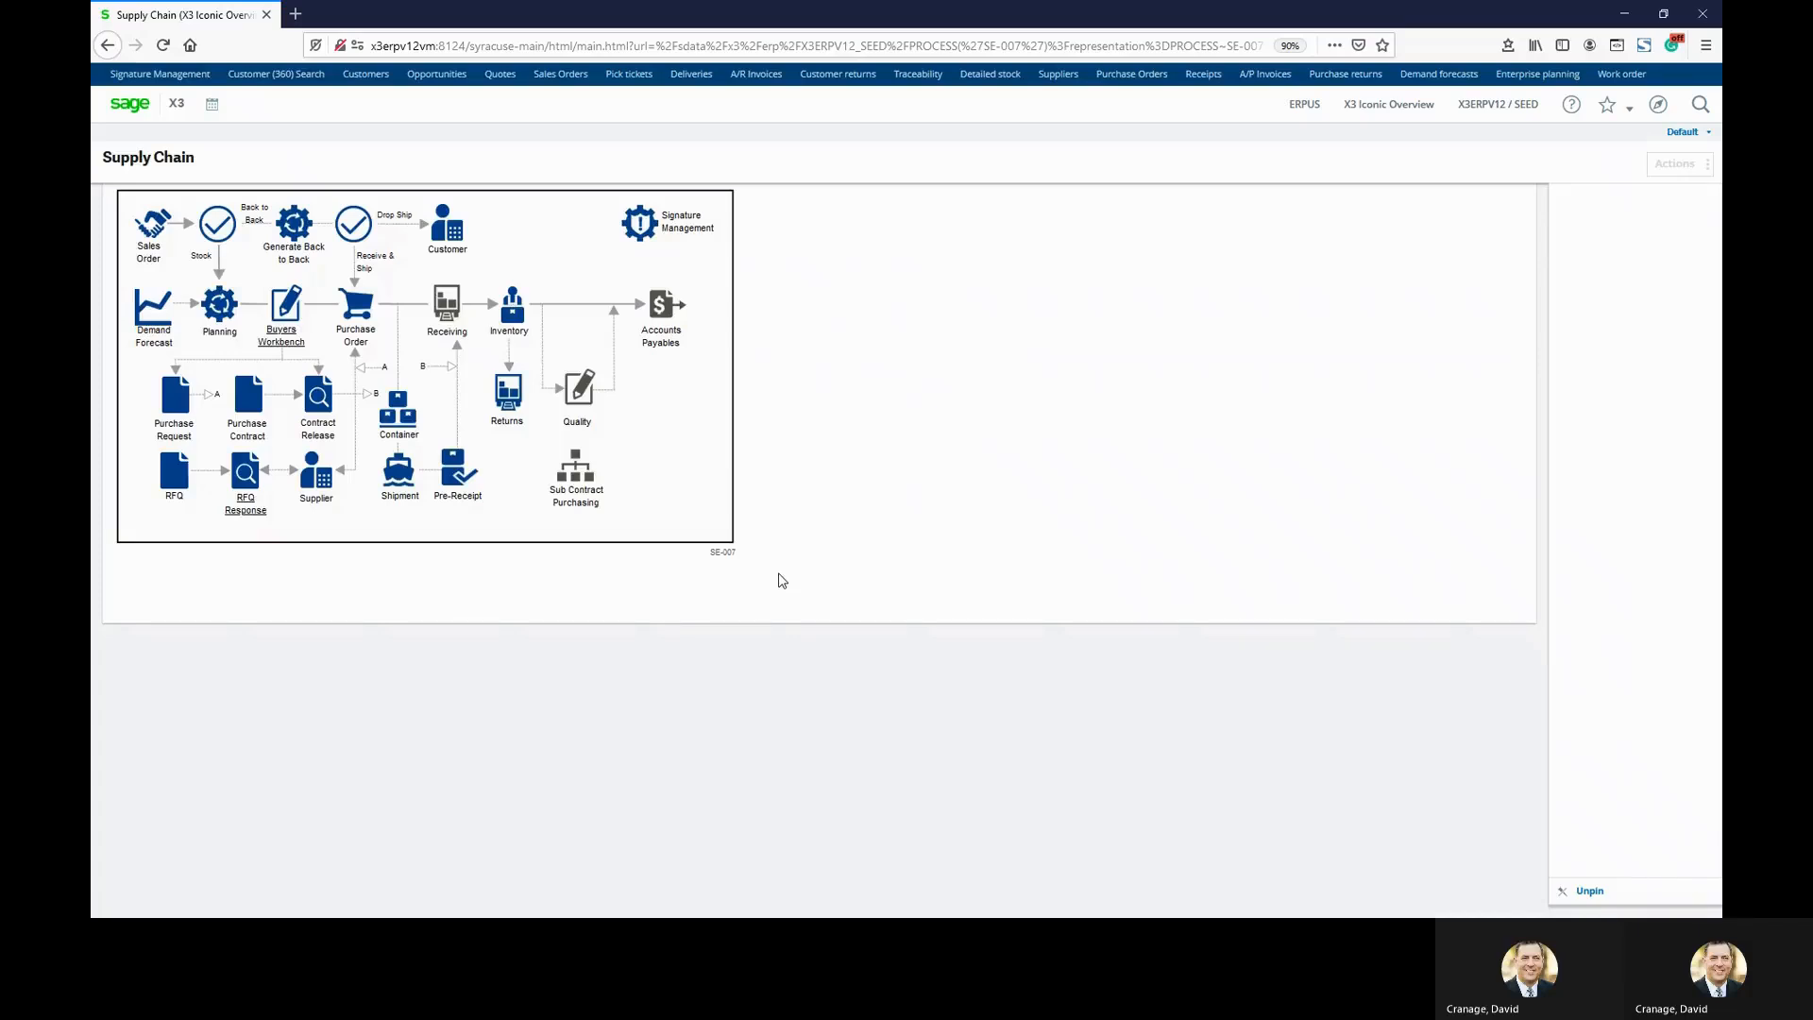
left_click(130, 106)
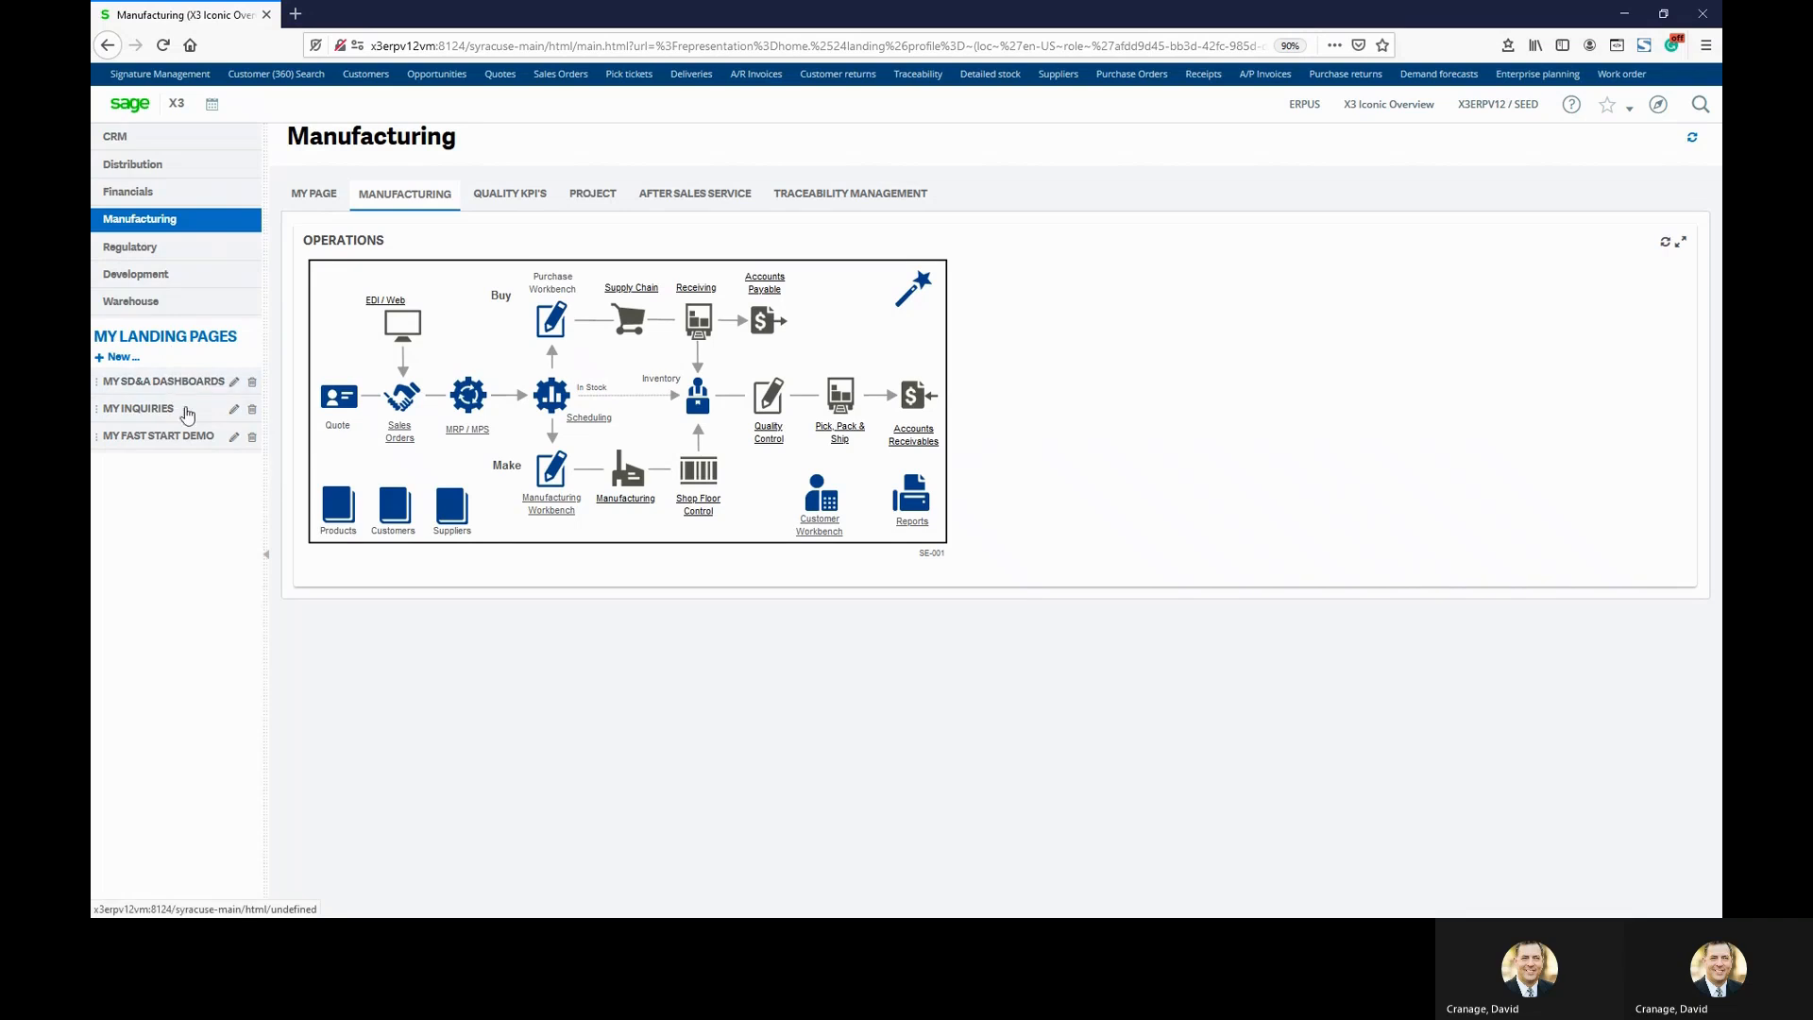
Open the SD&A purchasing manager dashboard in its own browser tab and filter its date to Feb 2019.
left_click(170, 383)
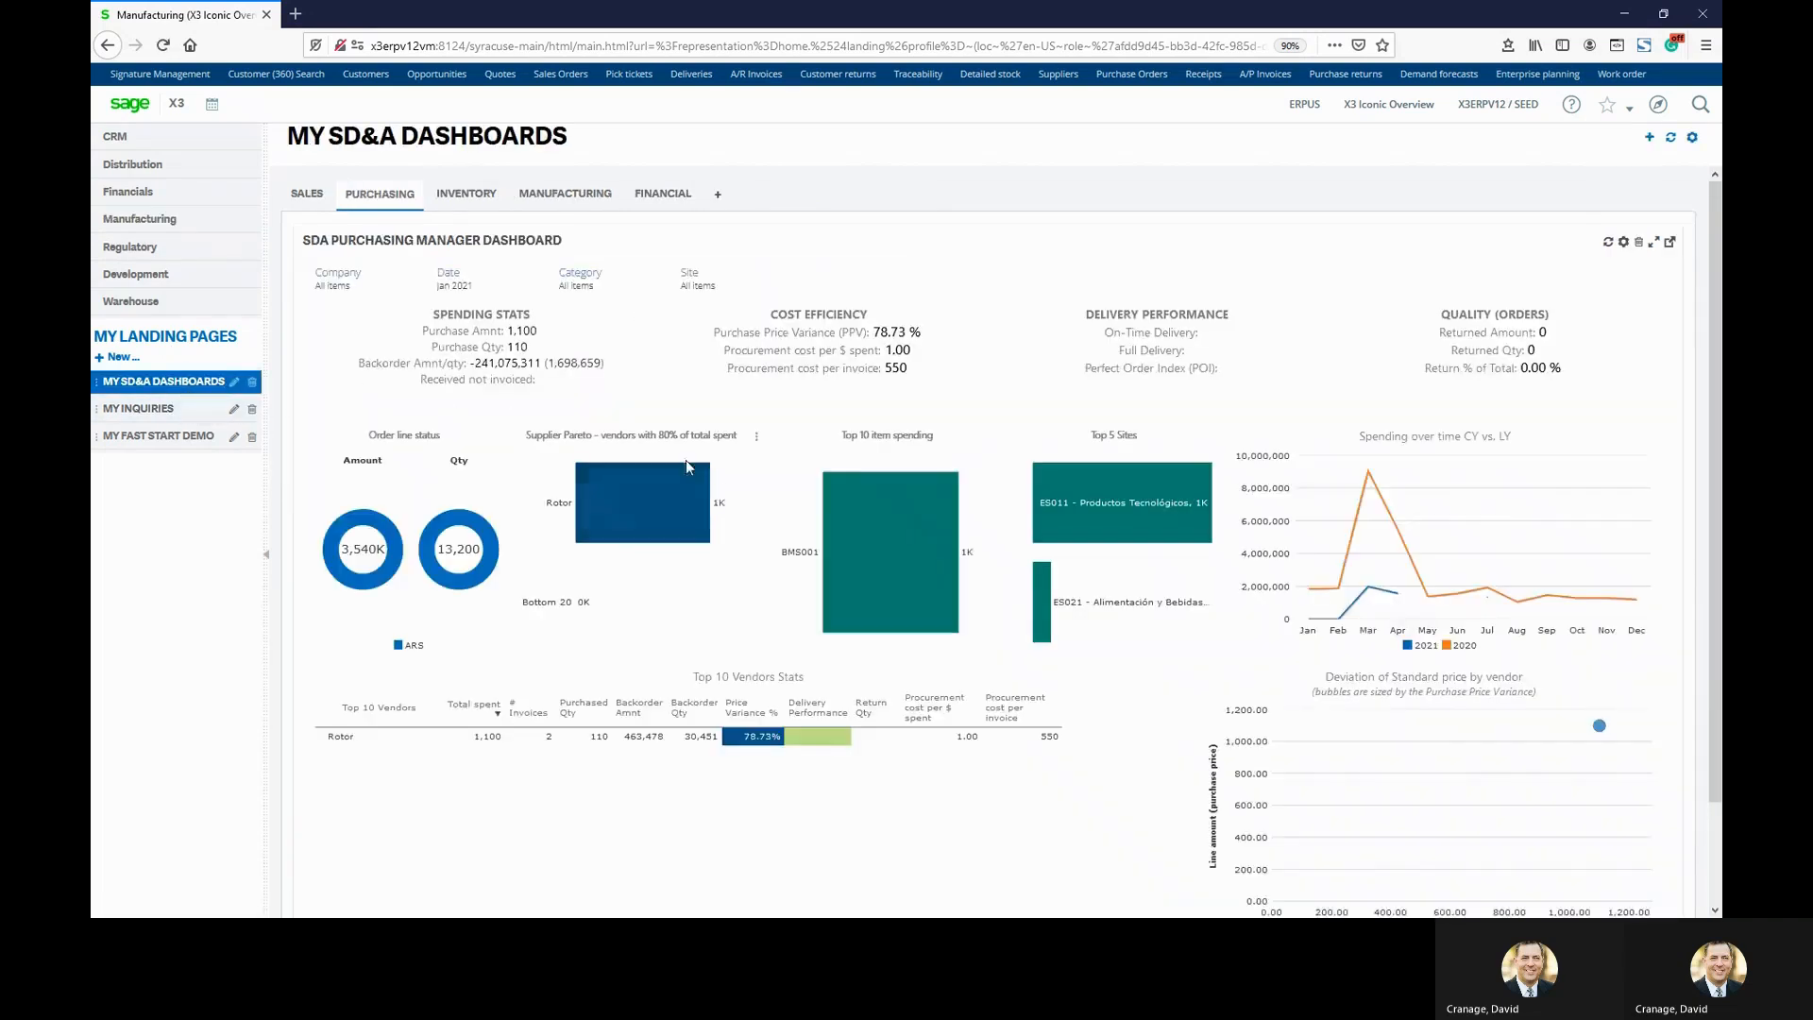
left_click(1668, 242)
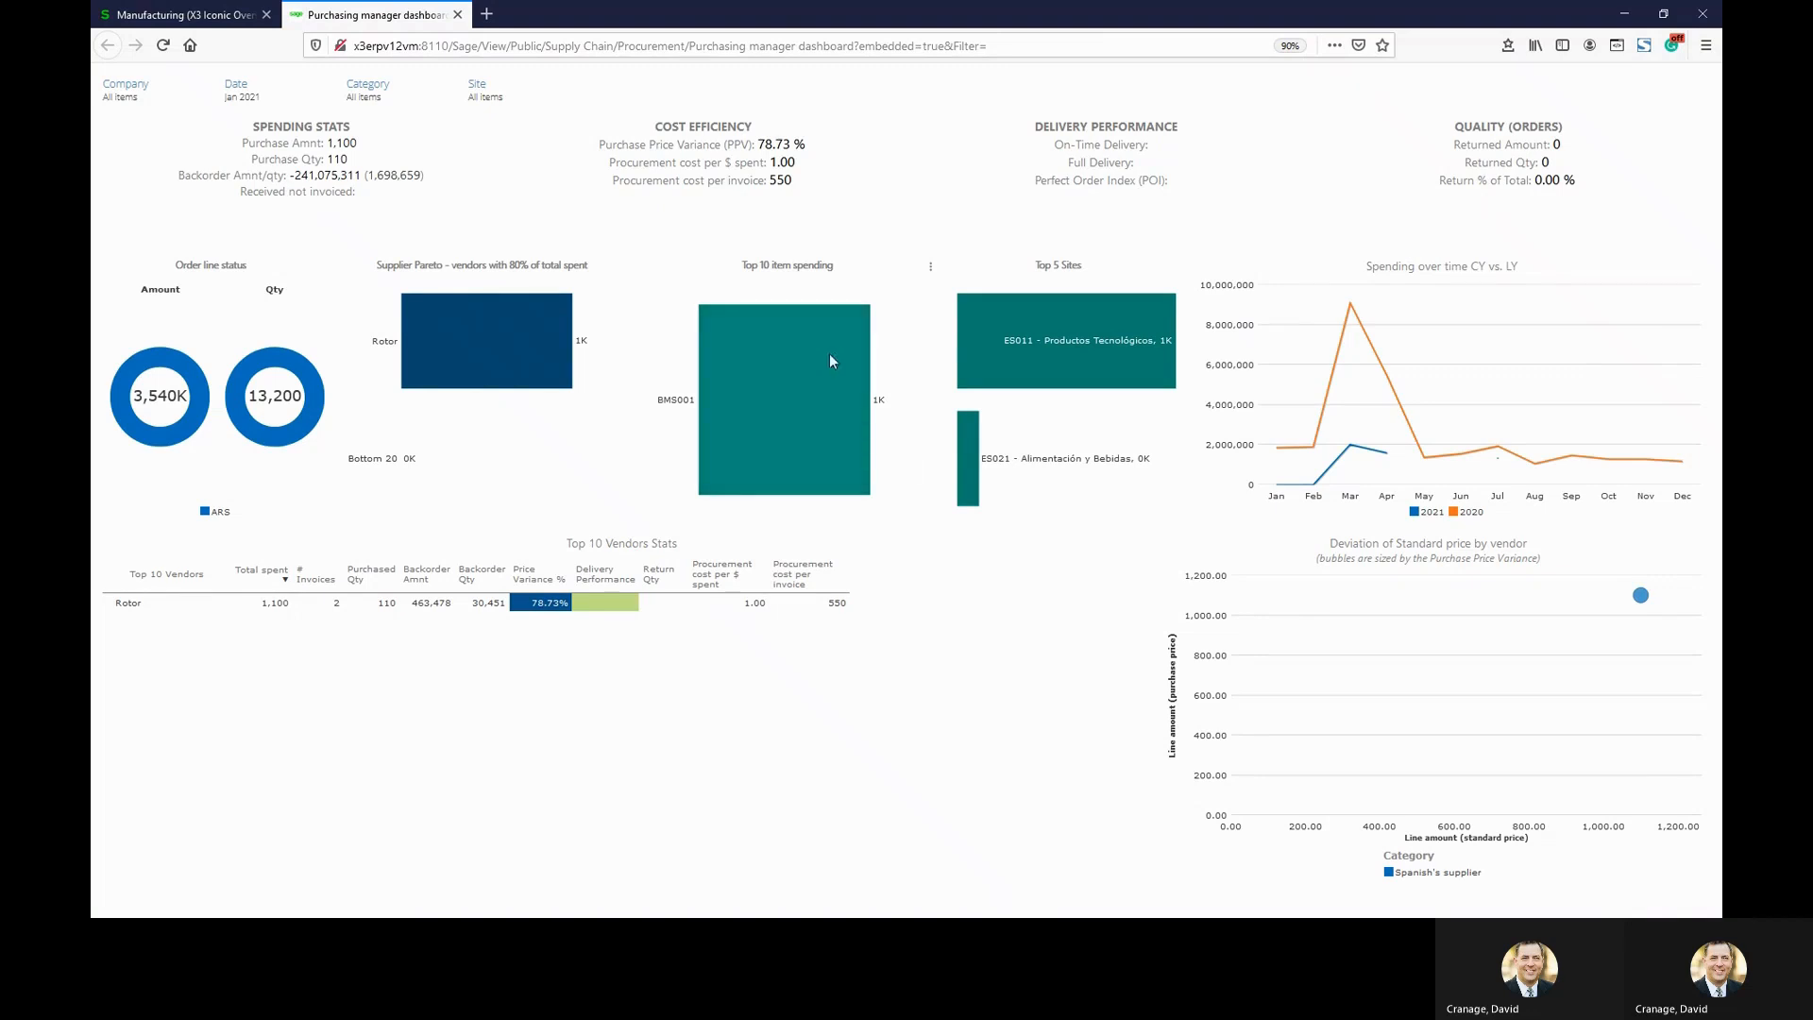
mouse_move(789, 406)
left_click(251, 99)
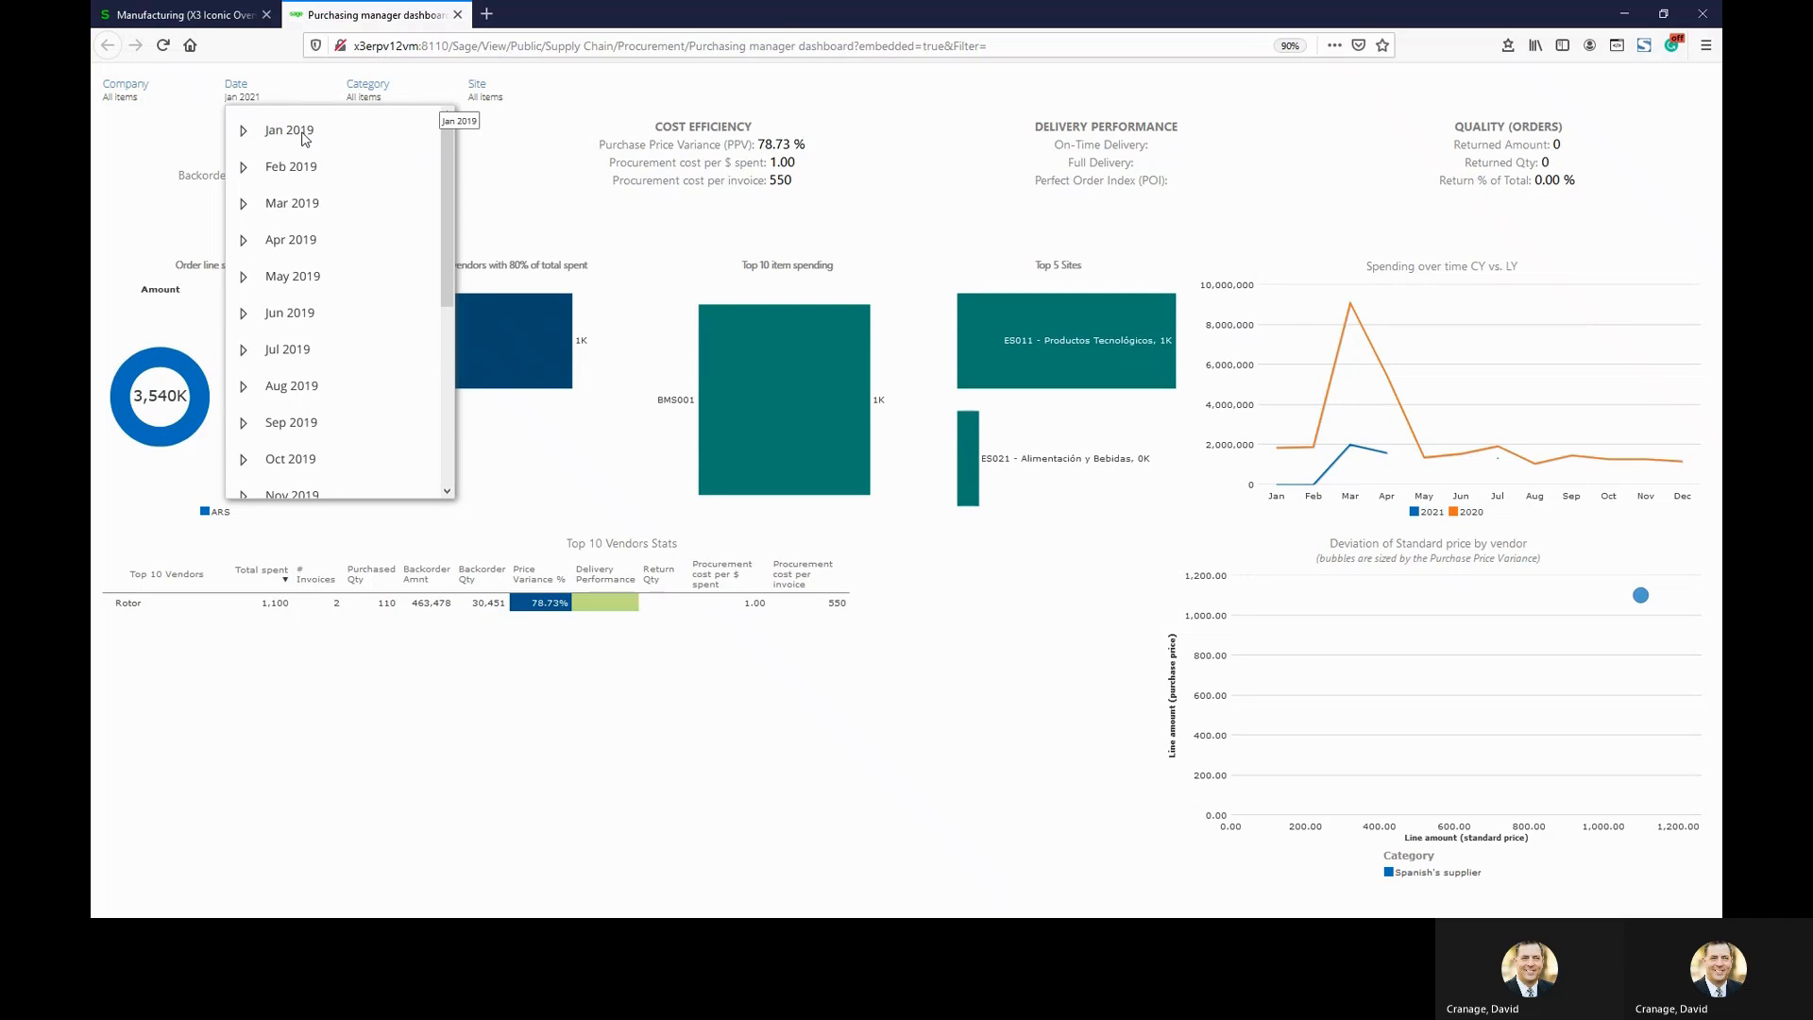
left_click(296, 170)
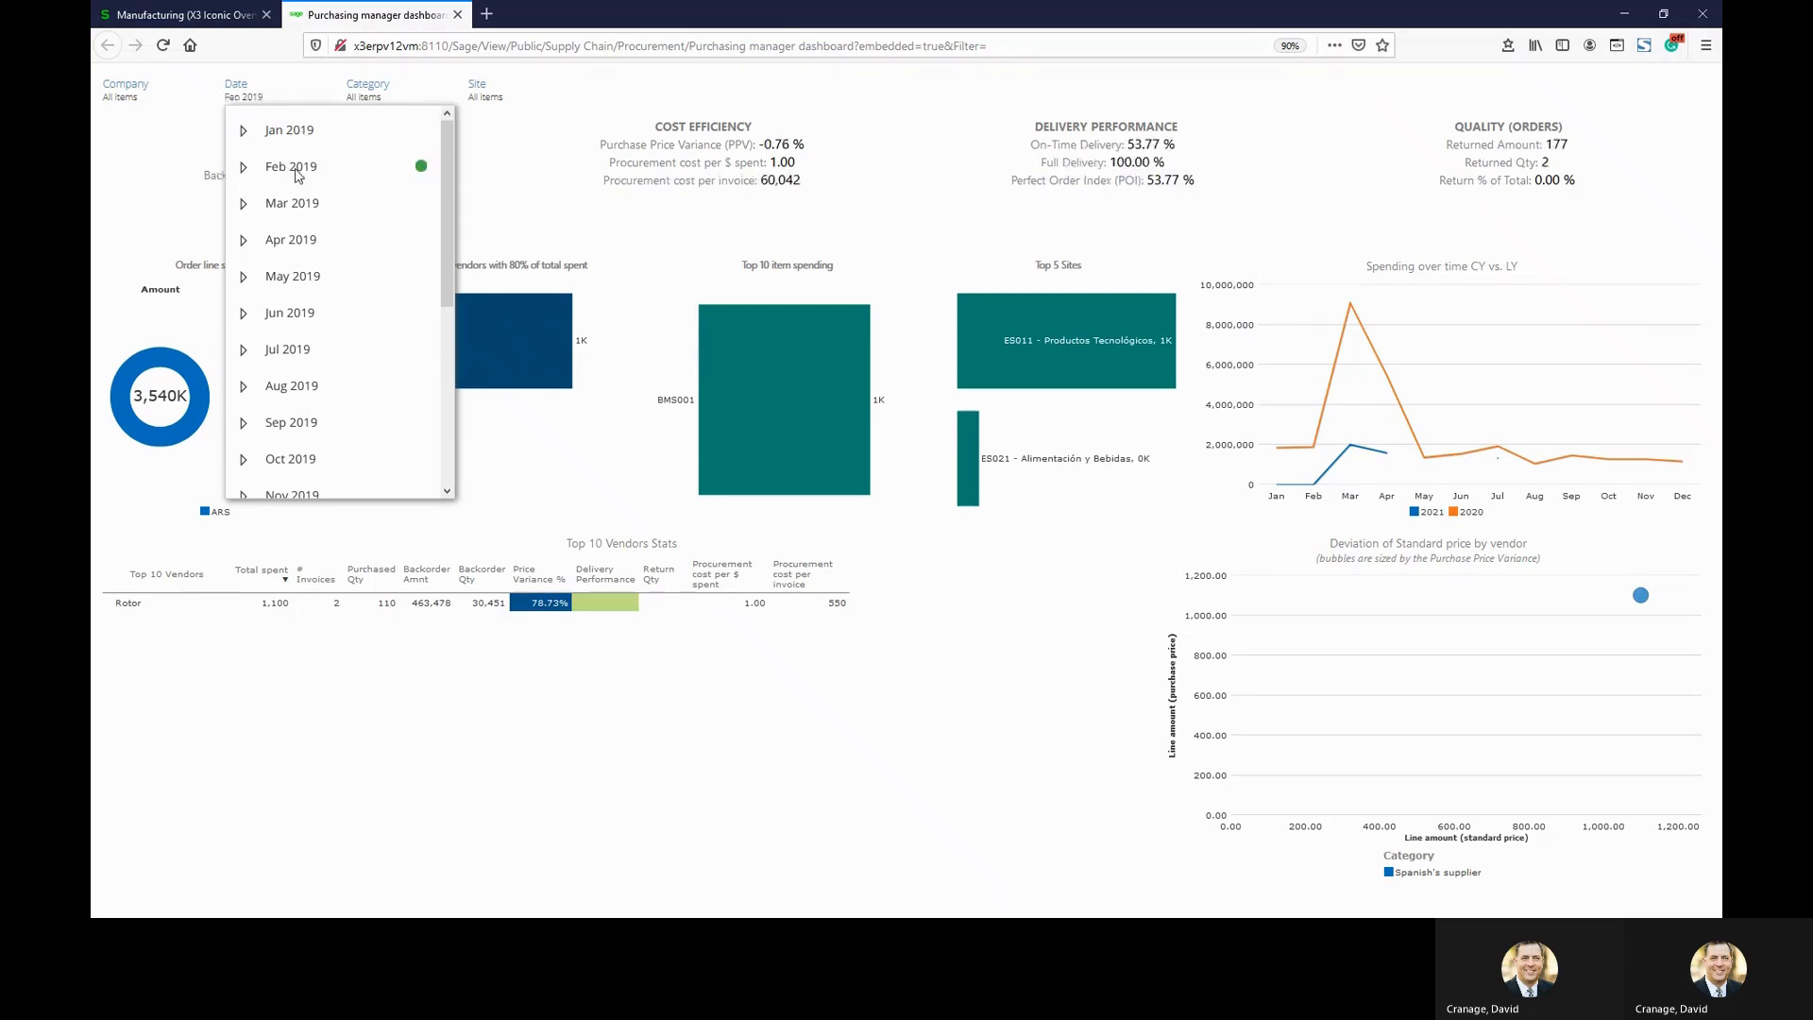
left_click(513, 177)
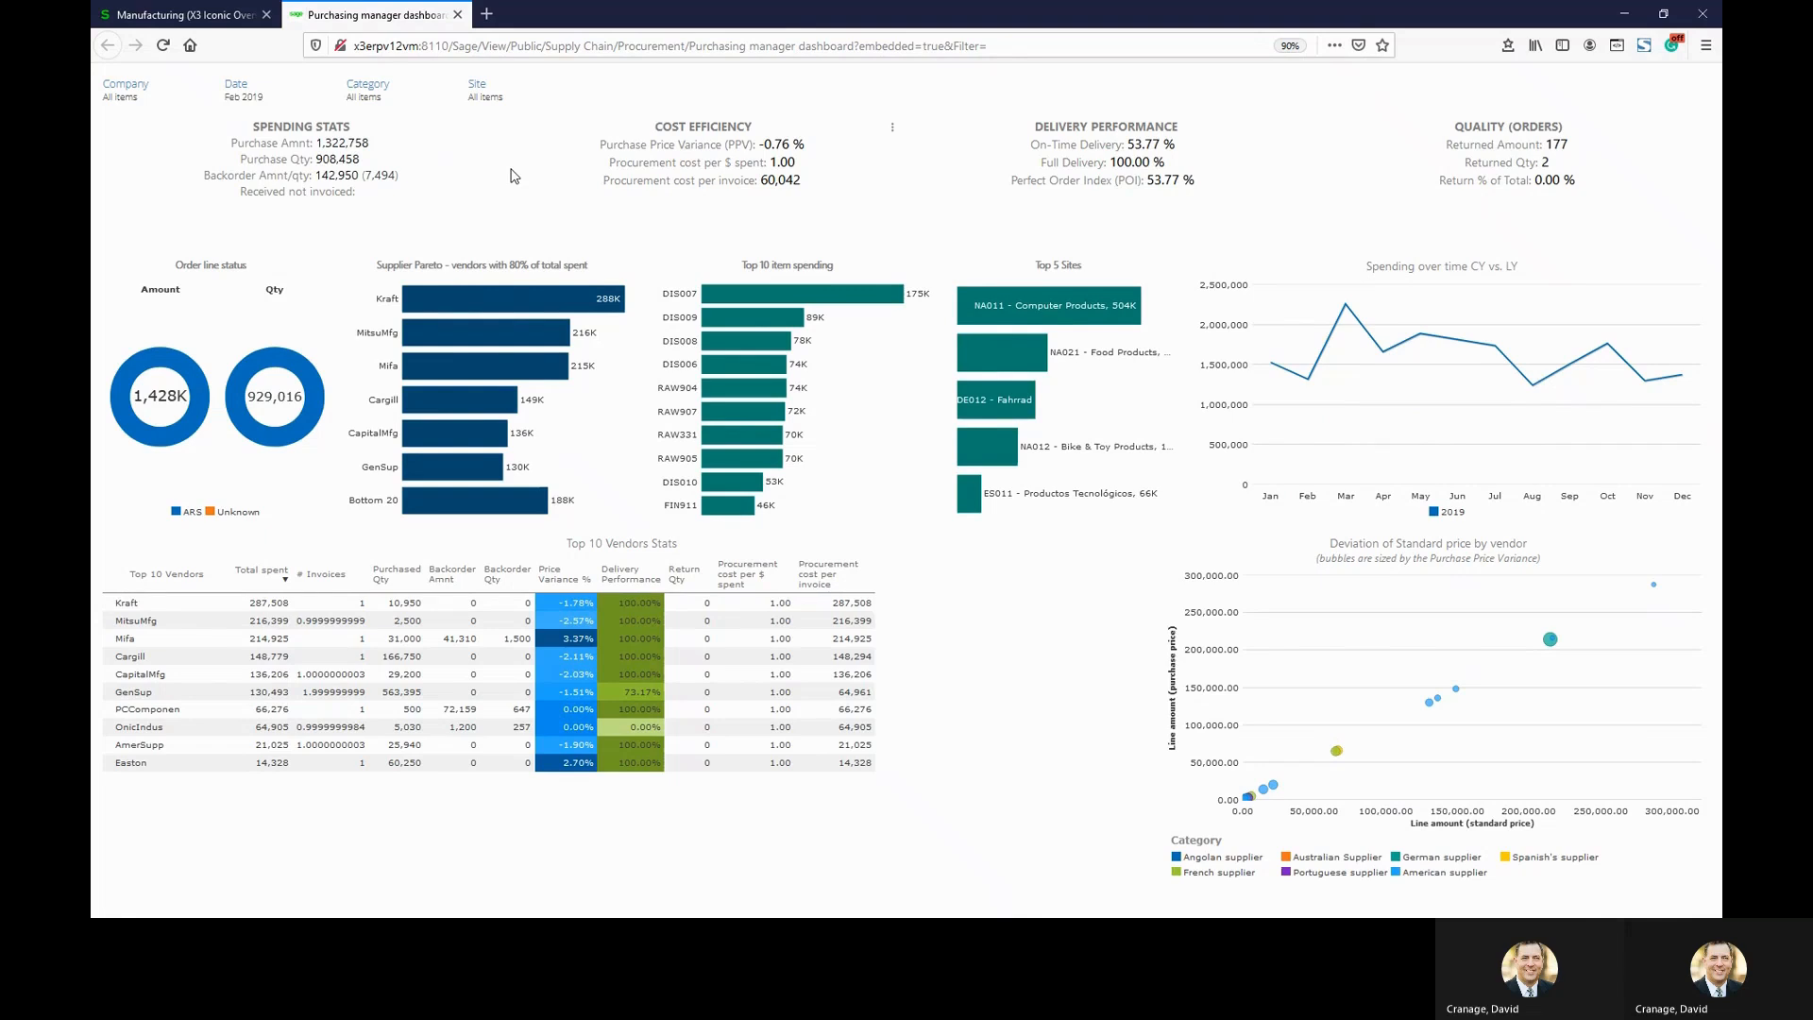
Clear all selected sites on the purchasing dashboard and filter it to NA021 - Food Products only.
left_click(484, 98)
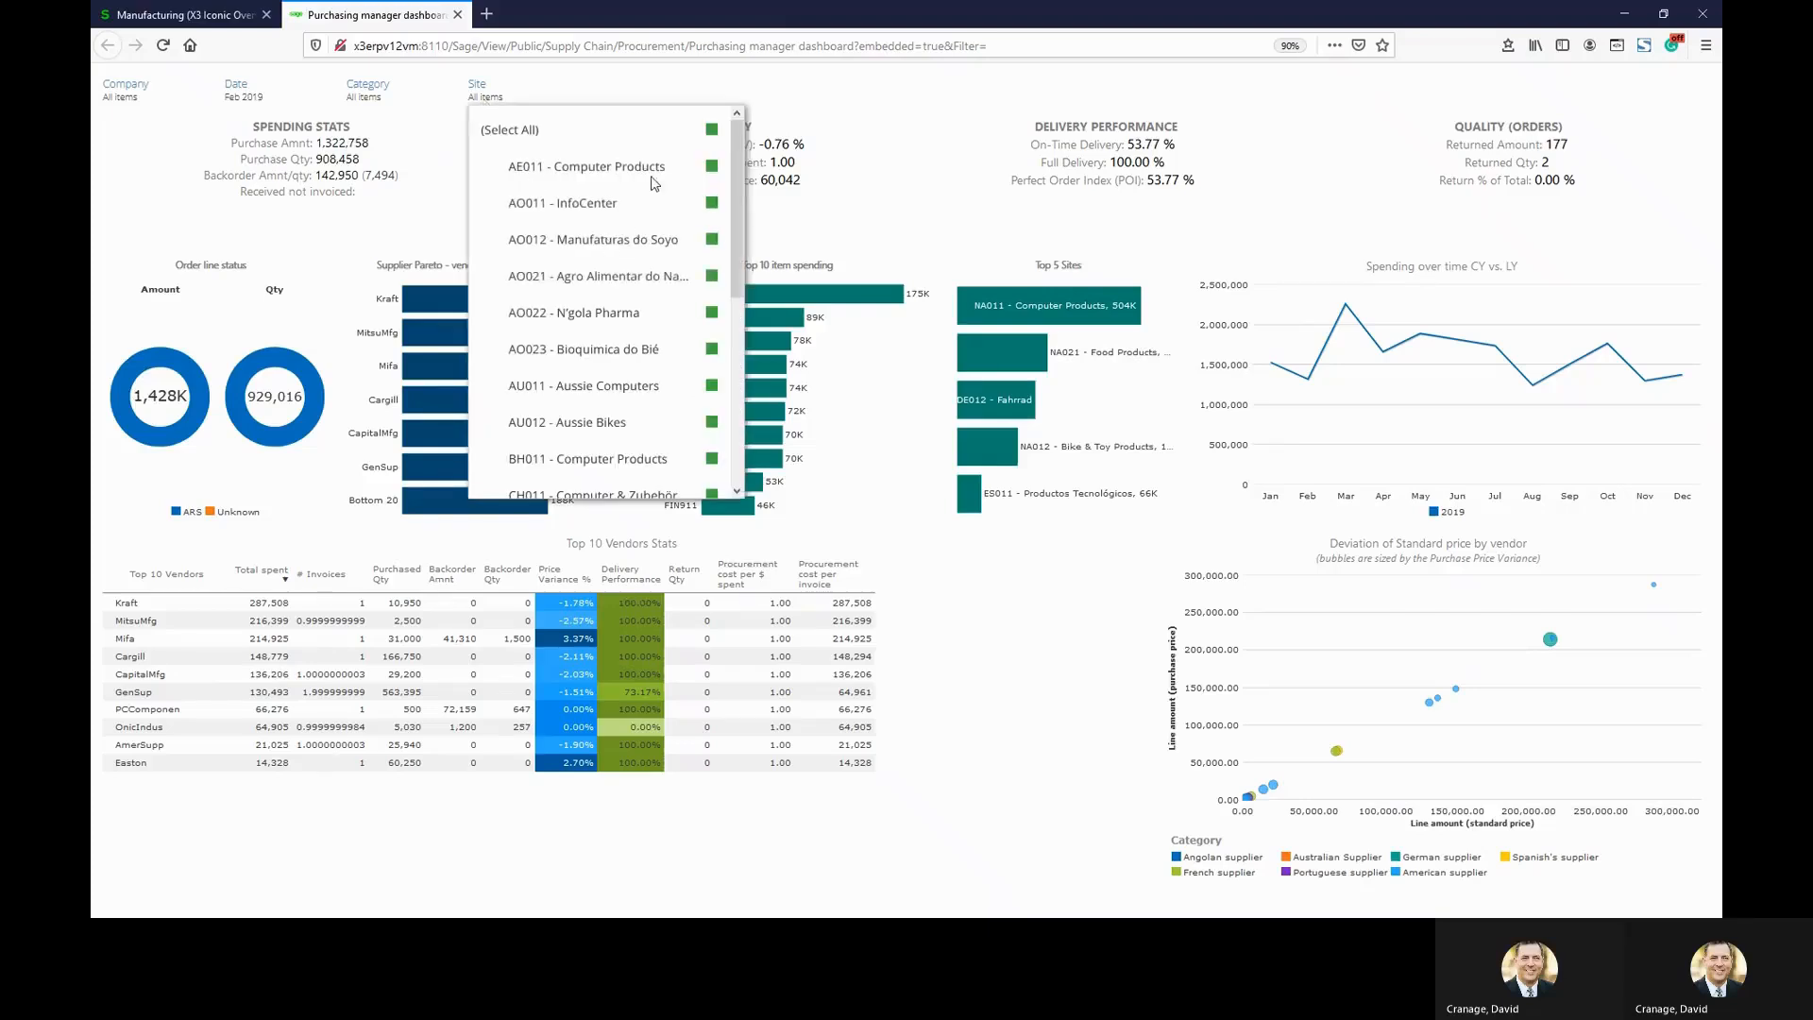
left_click(711, 129)
left_click_drag(733, 200, 736, 423)
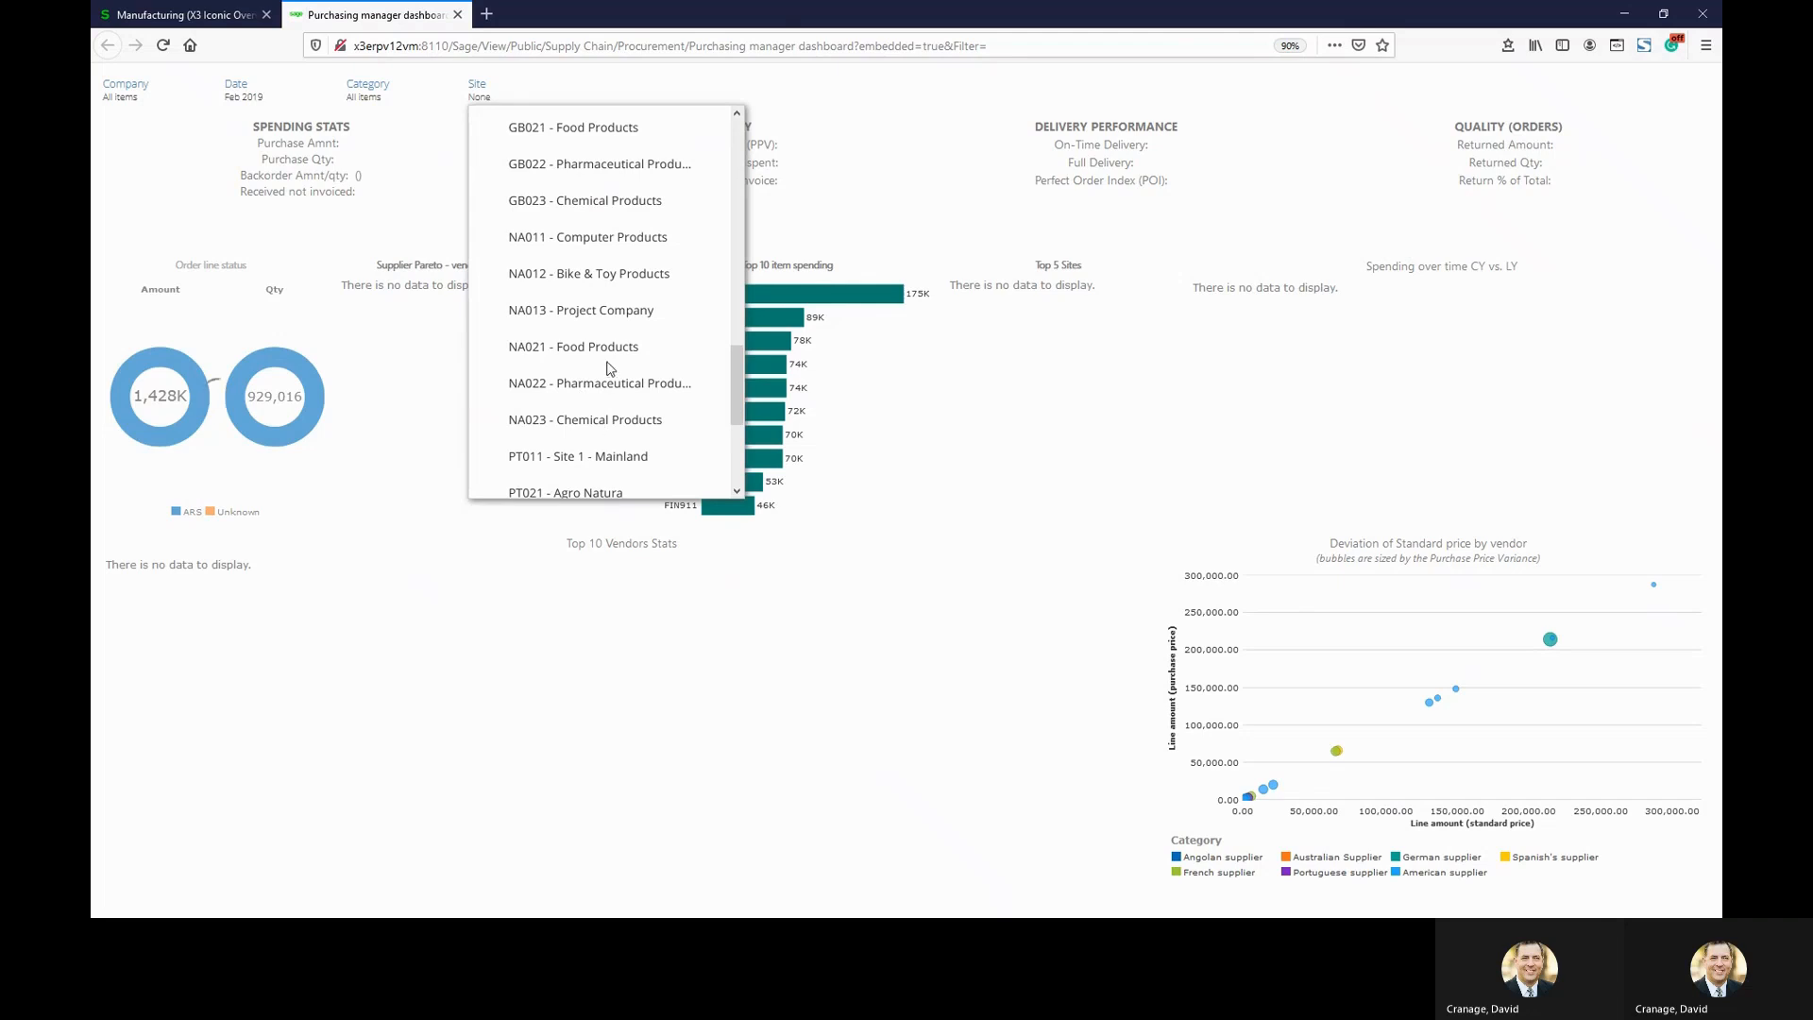
left_click(609, 354)
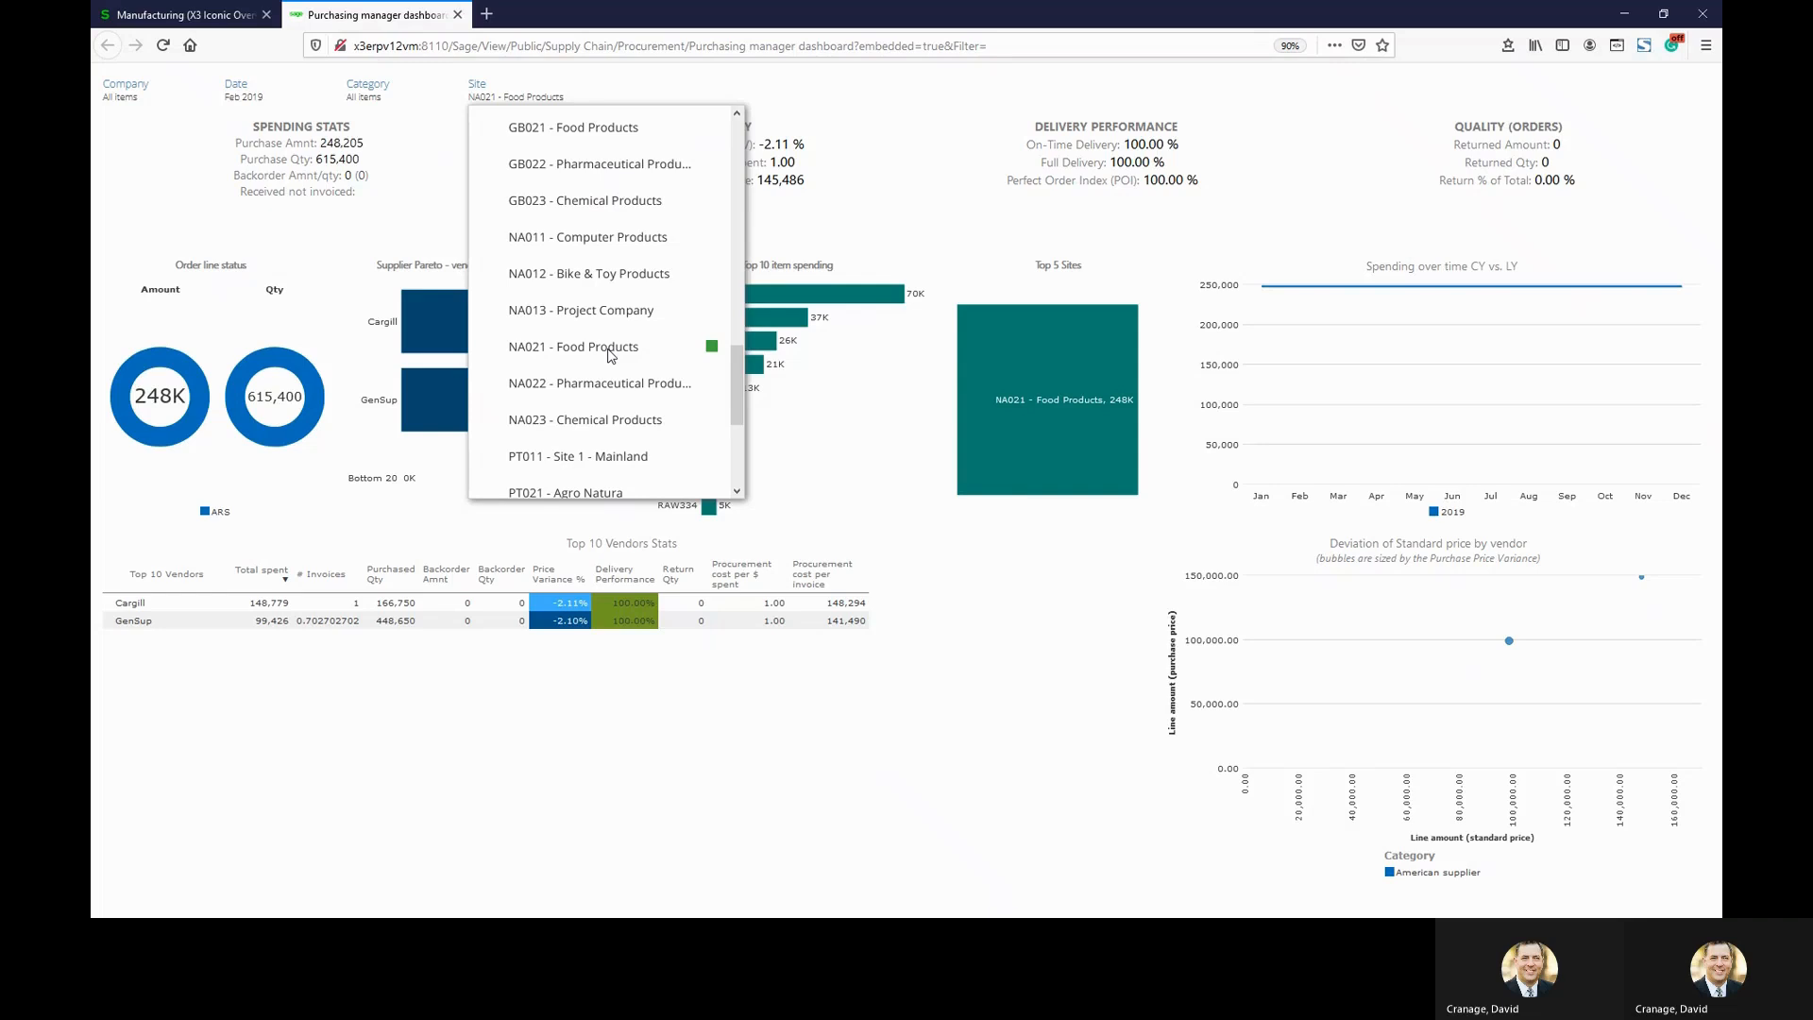
left_click(821, 123)
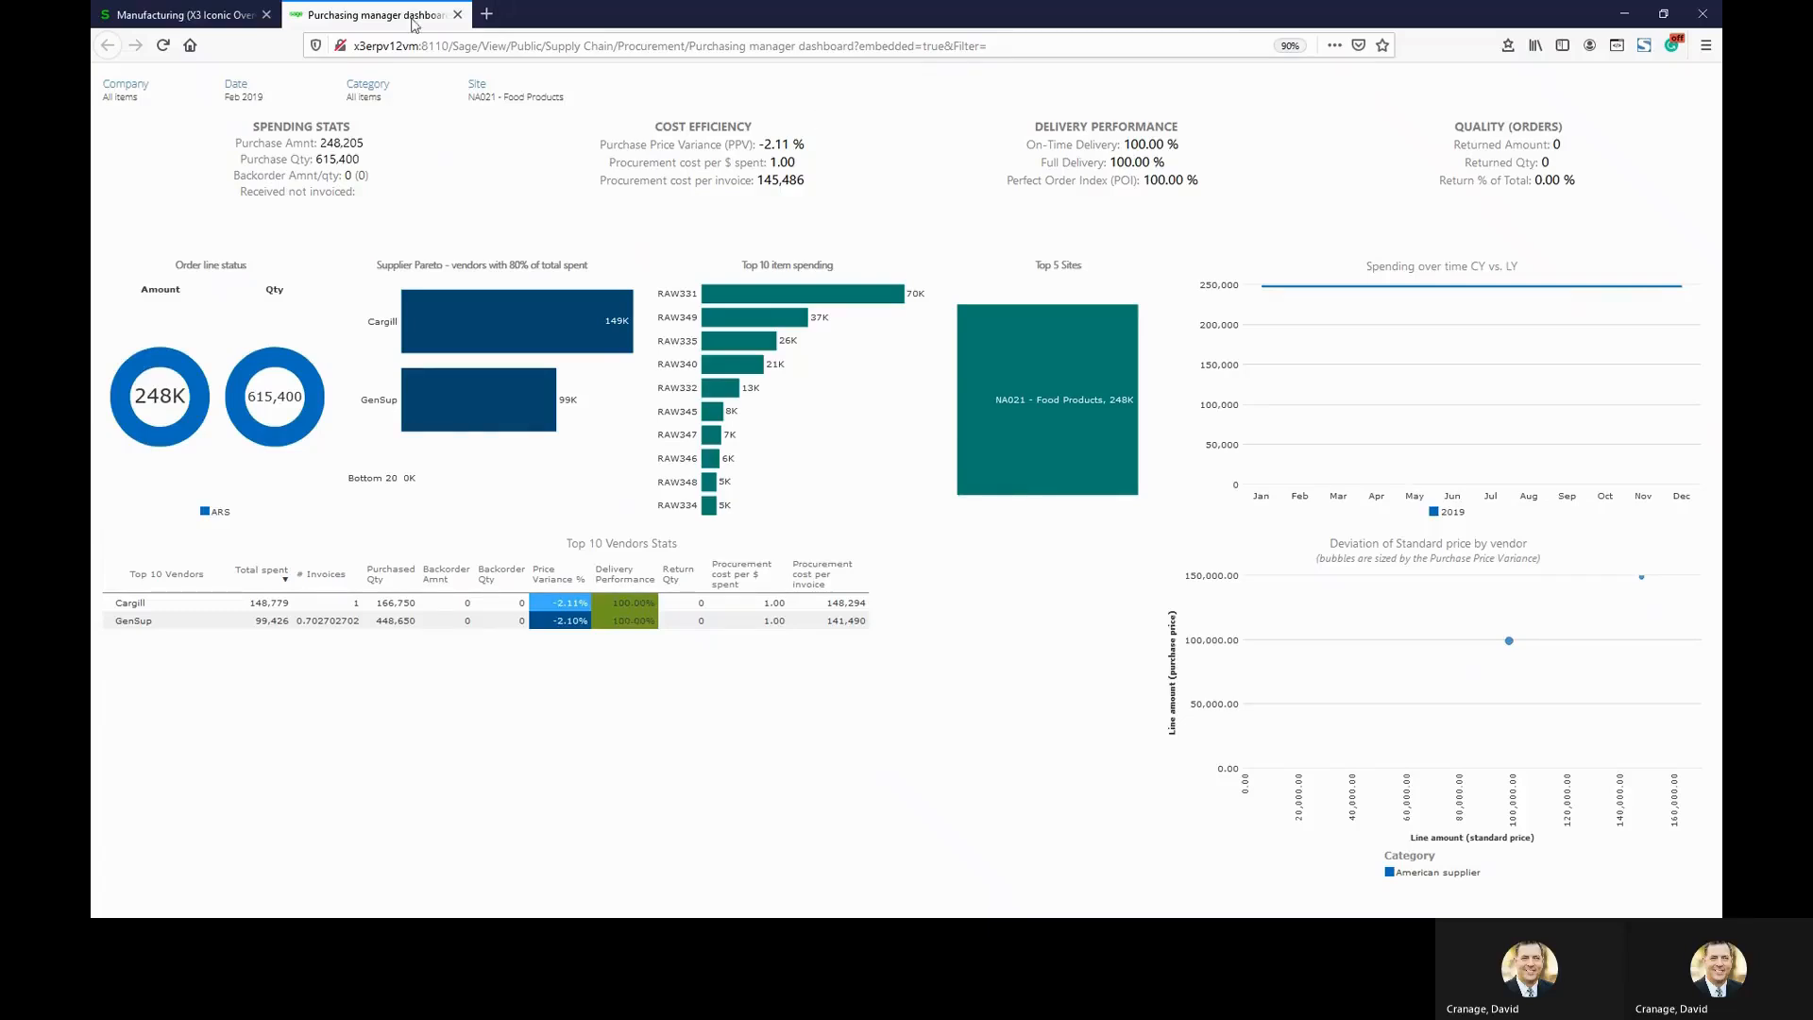
Close the separate purchasing dashboard and view the Purchase Receipts inquiry in My Inquiries with its export options.
left_click(458, 14)
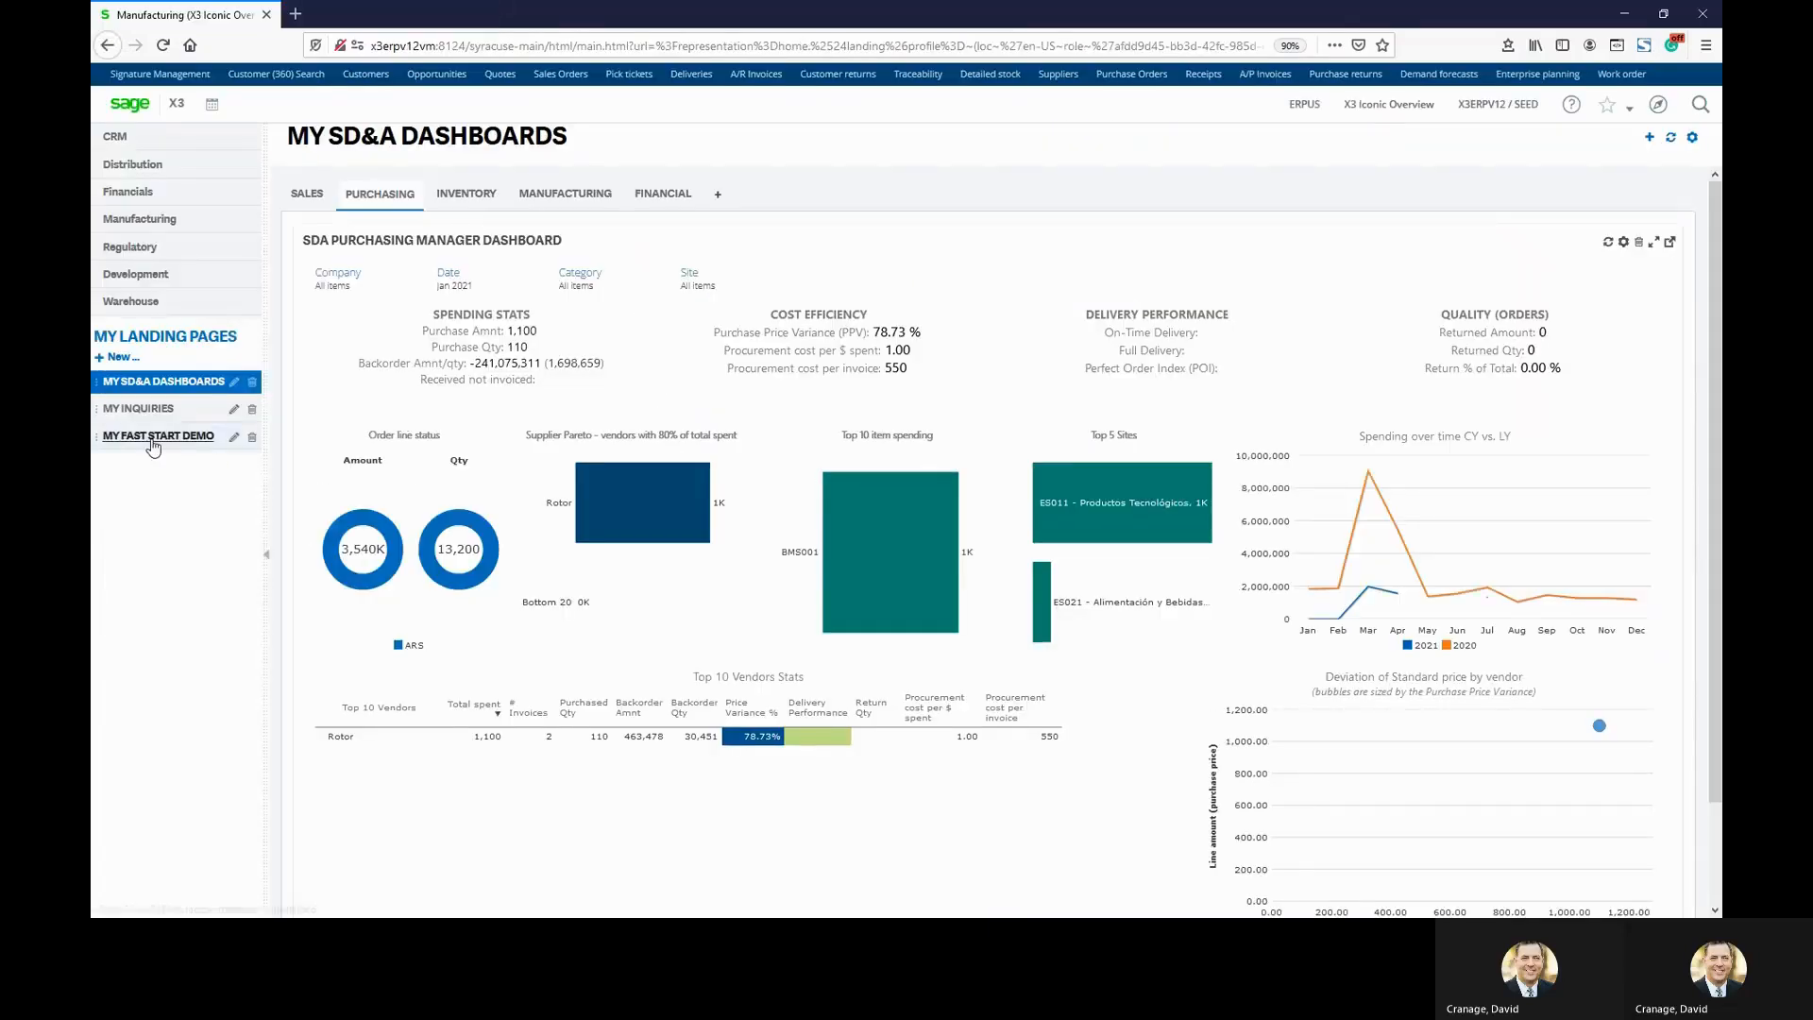
left_click(132, 409)
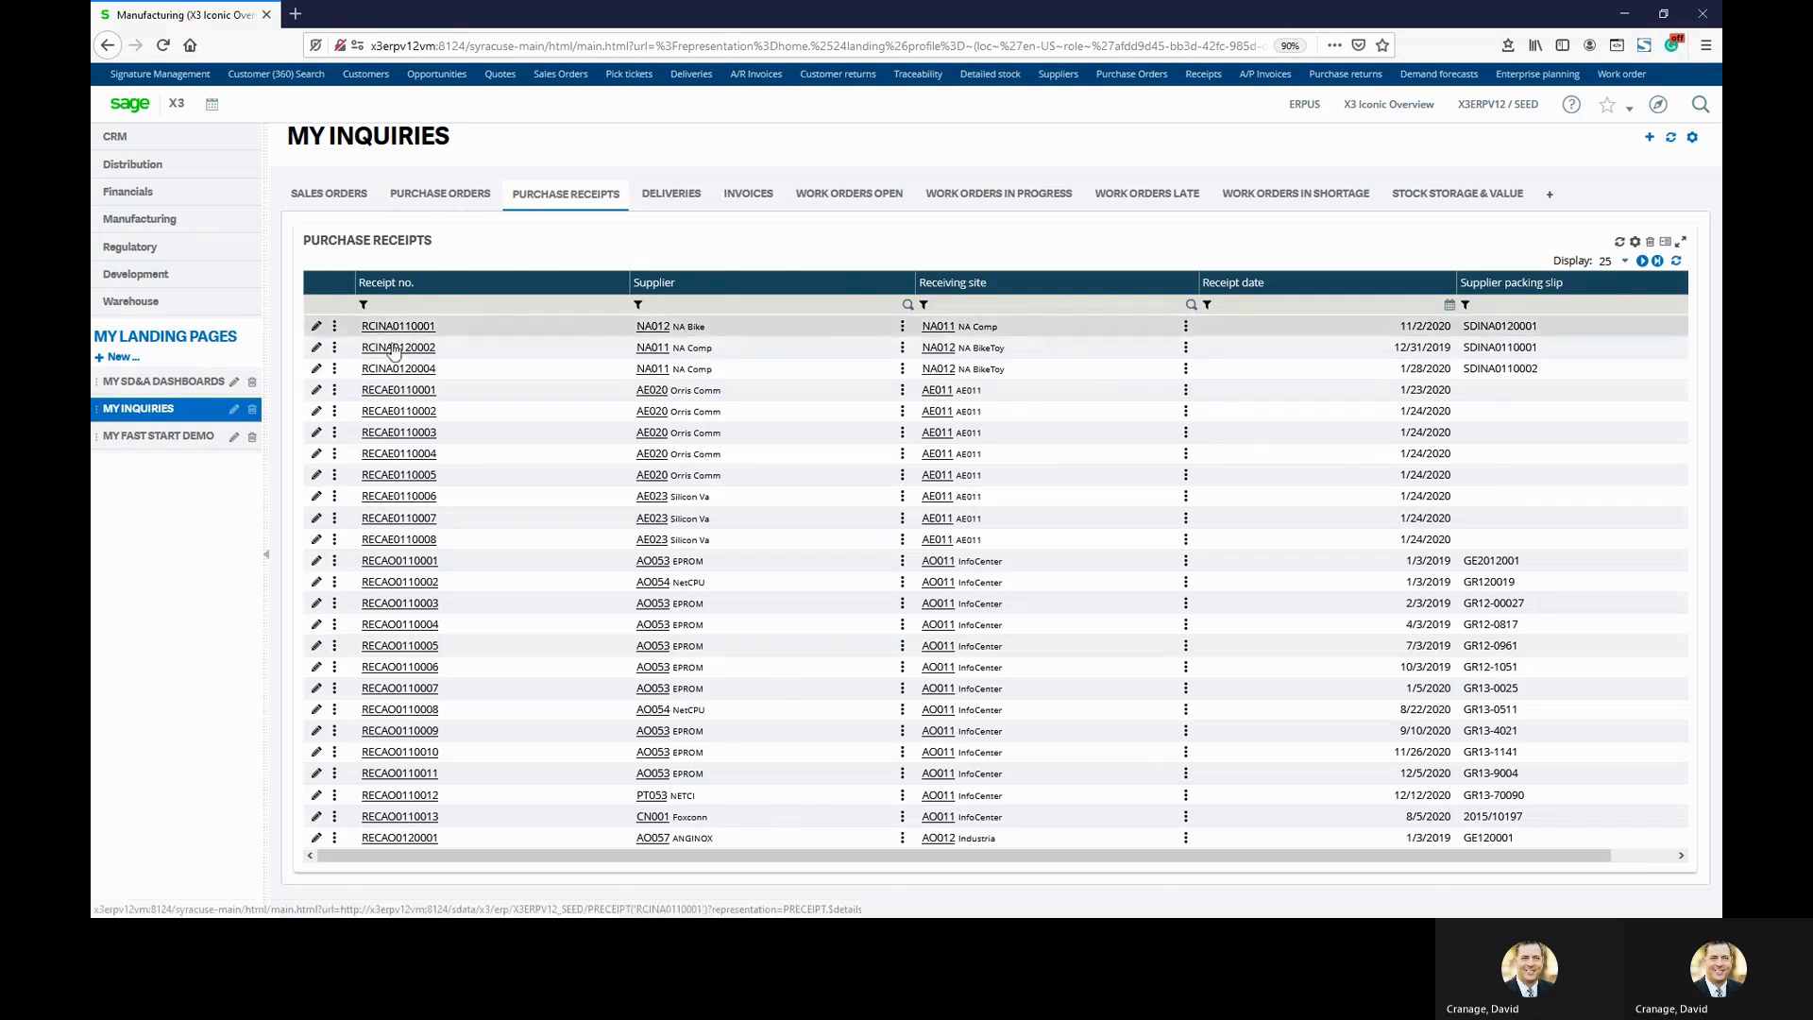
left_click(1665, 243)
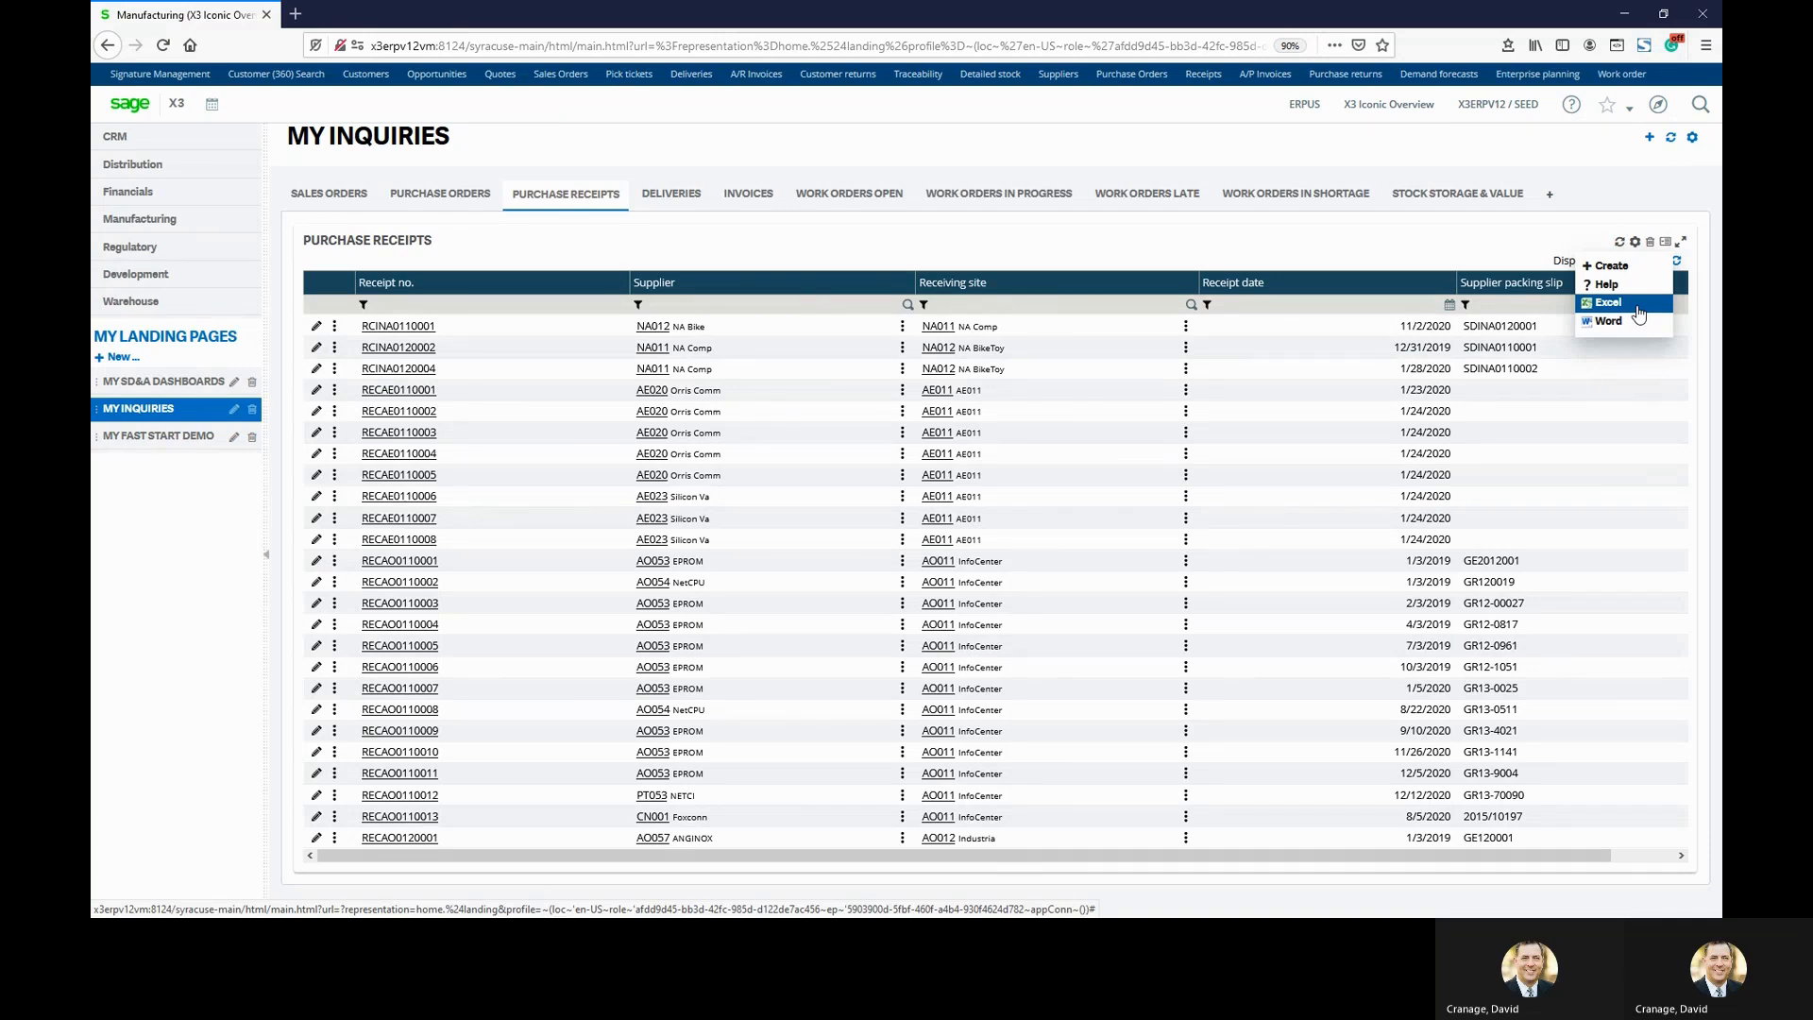
Start a purchase request from the Procure to Pay flow in My Fast Start Demo and show the first line's product options.
left_click(177, 440)
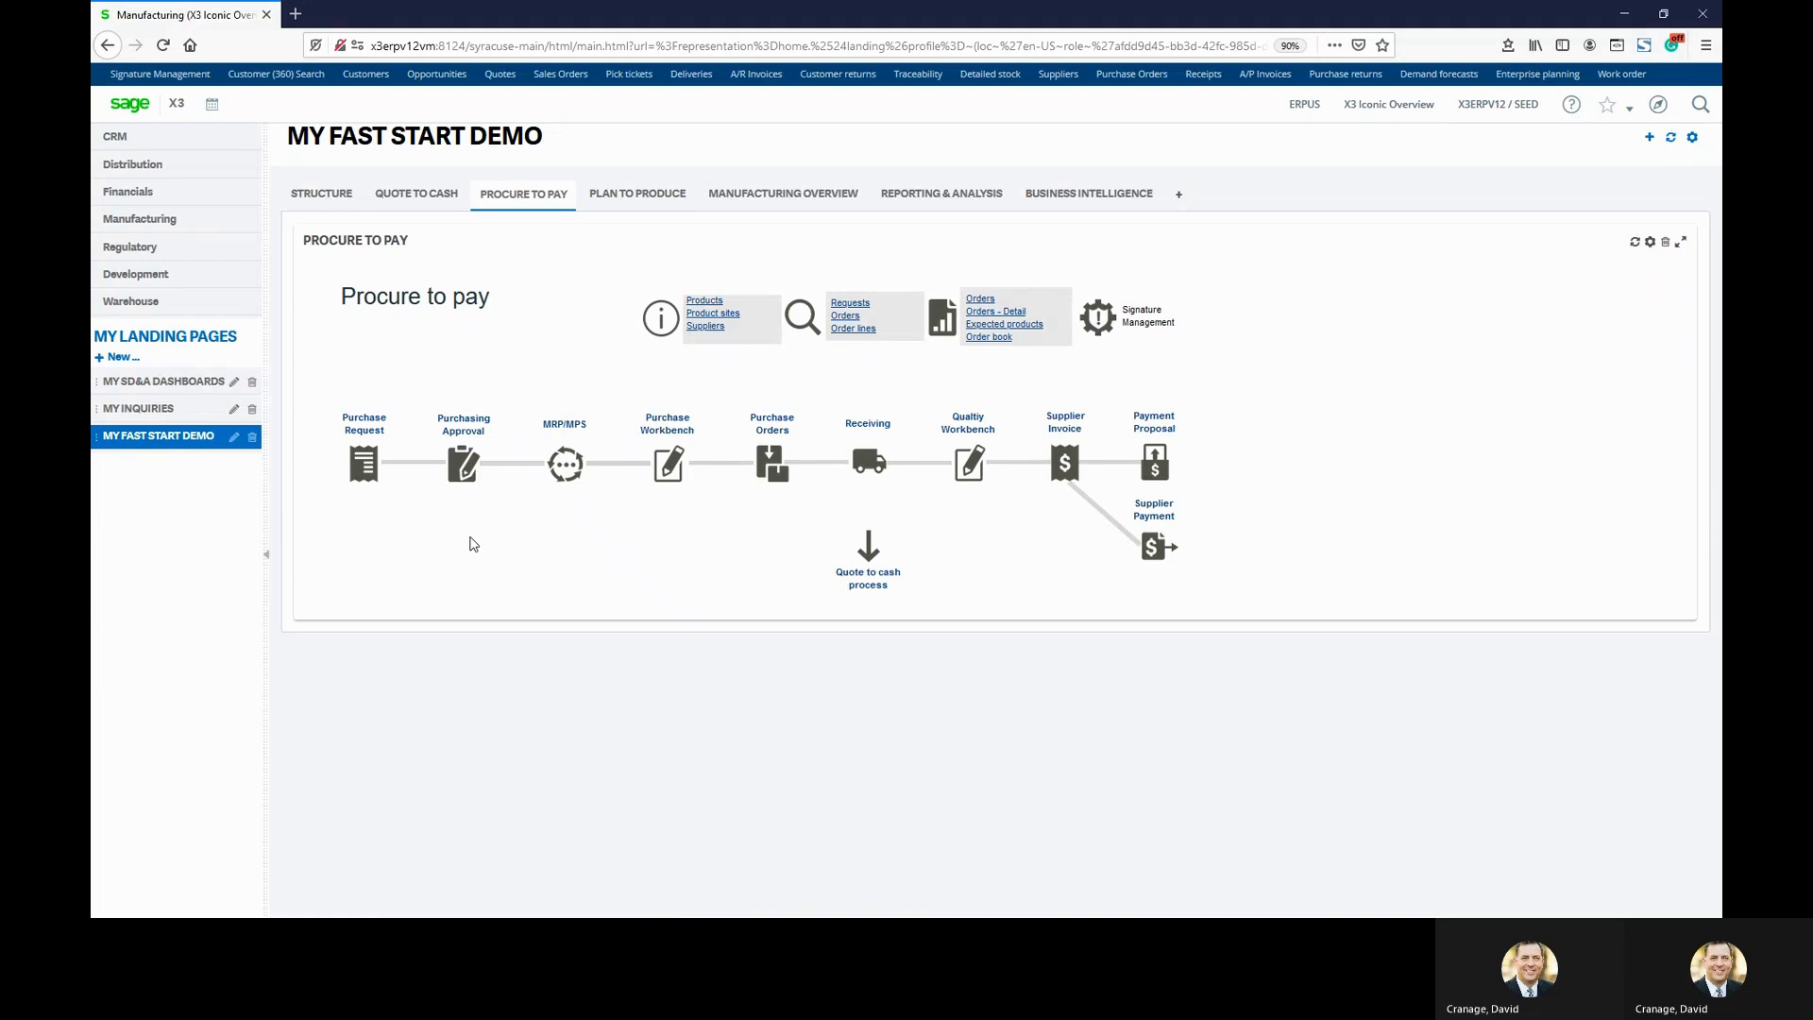
left_click(363, 462)
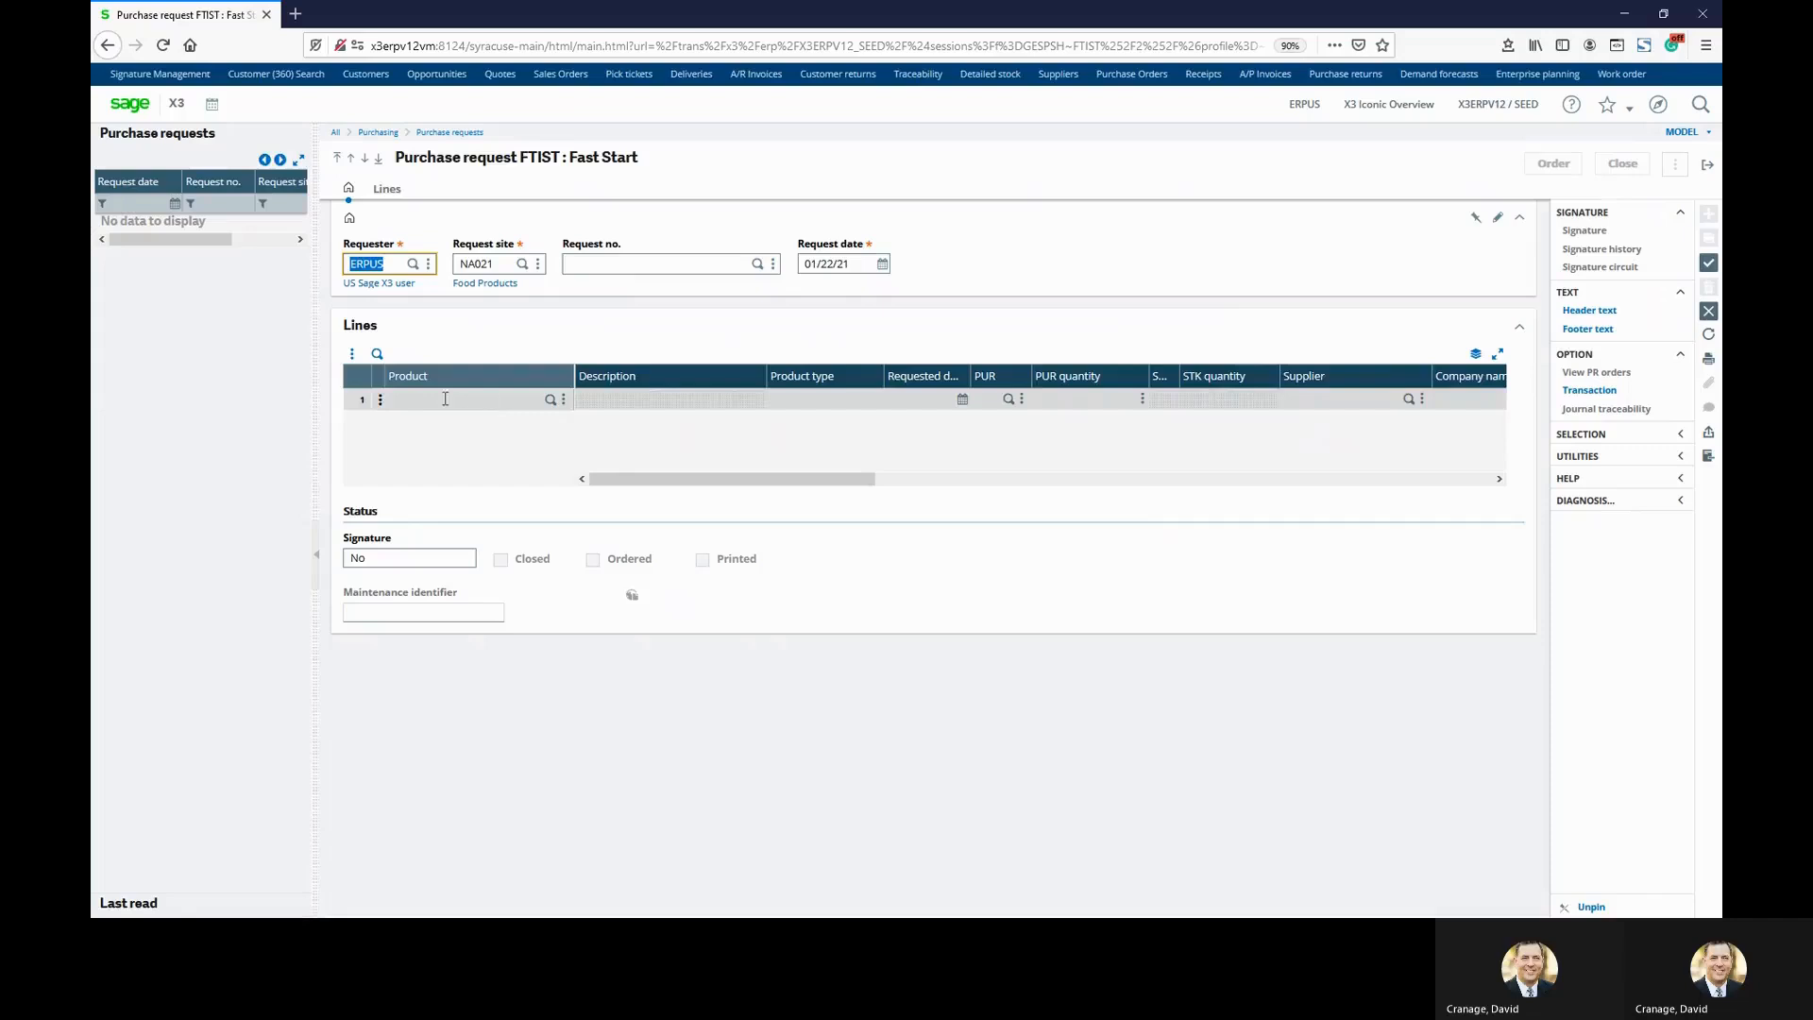
left_click(563, 401)
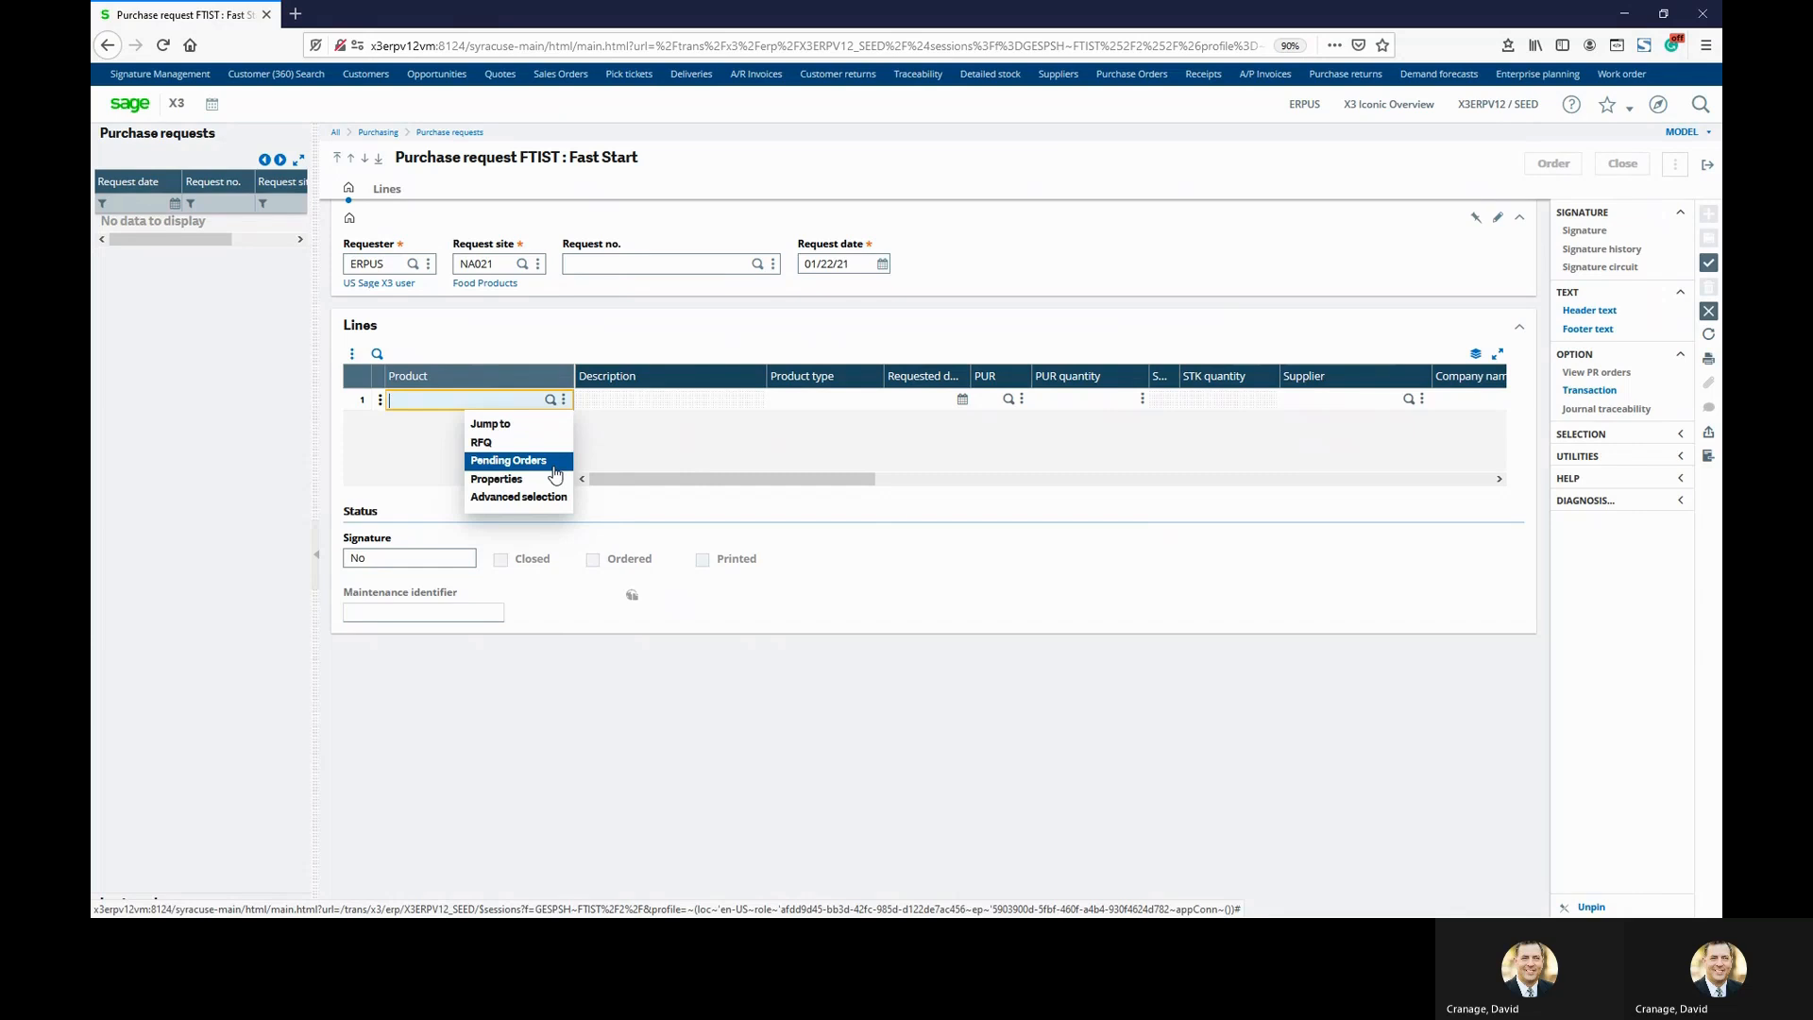
Enter product RAW316 on the first request line and dismiss the requirements to consider without selecting any.
left_click(494, 397)
type("raw")
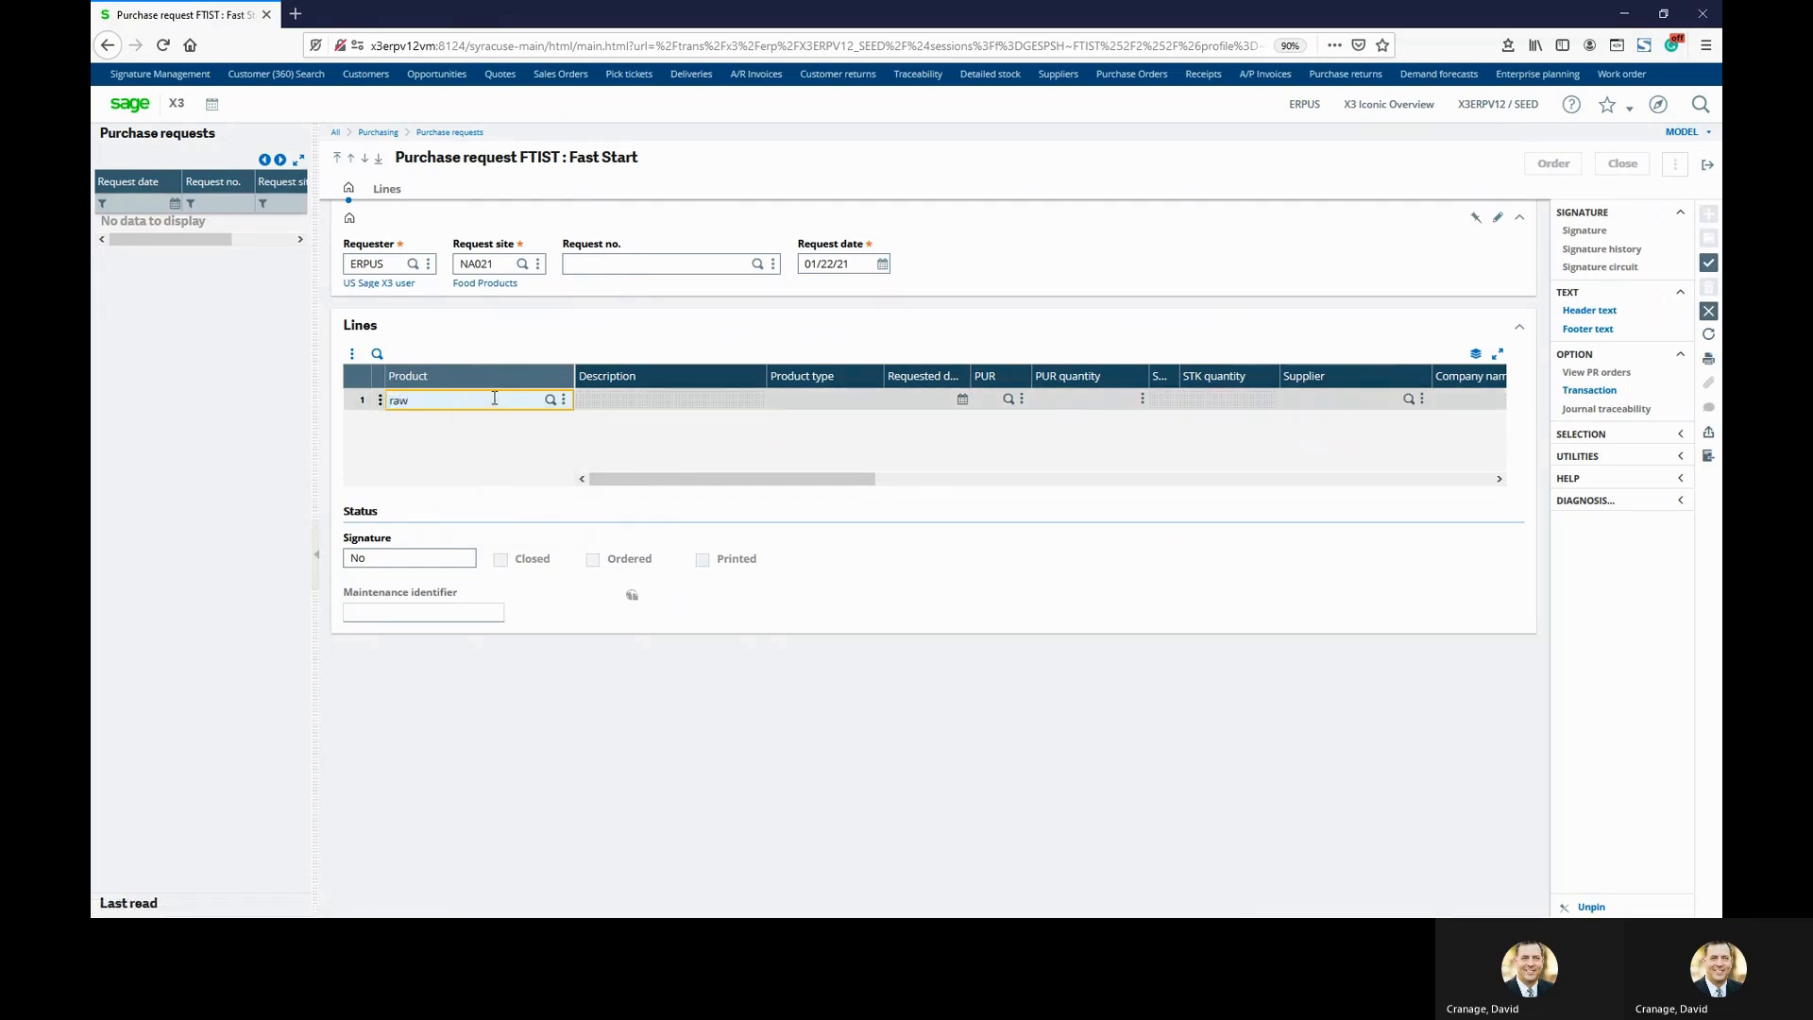
type("316")
key("Tab")
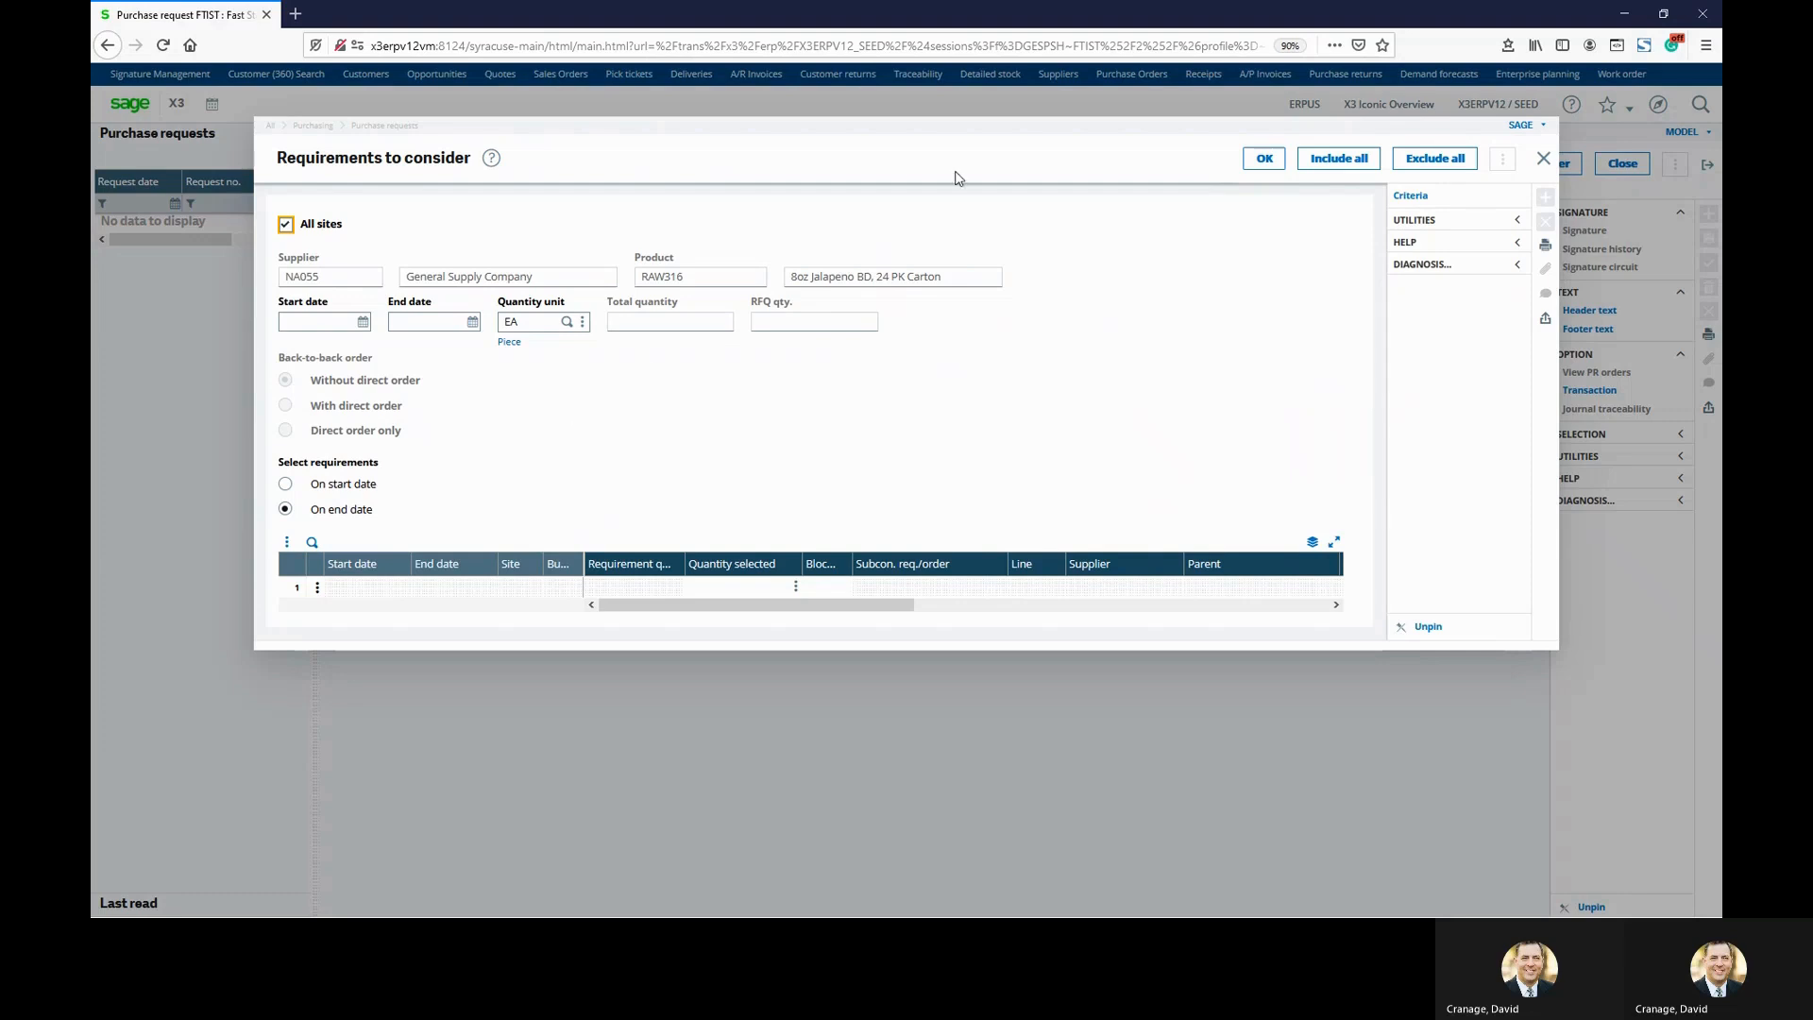
left_click(1543, 157)
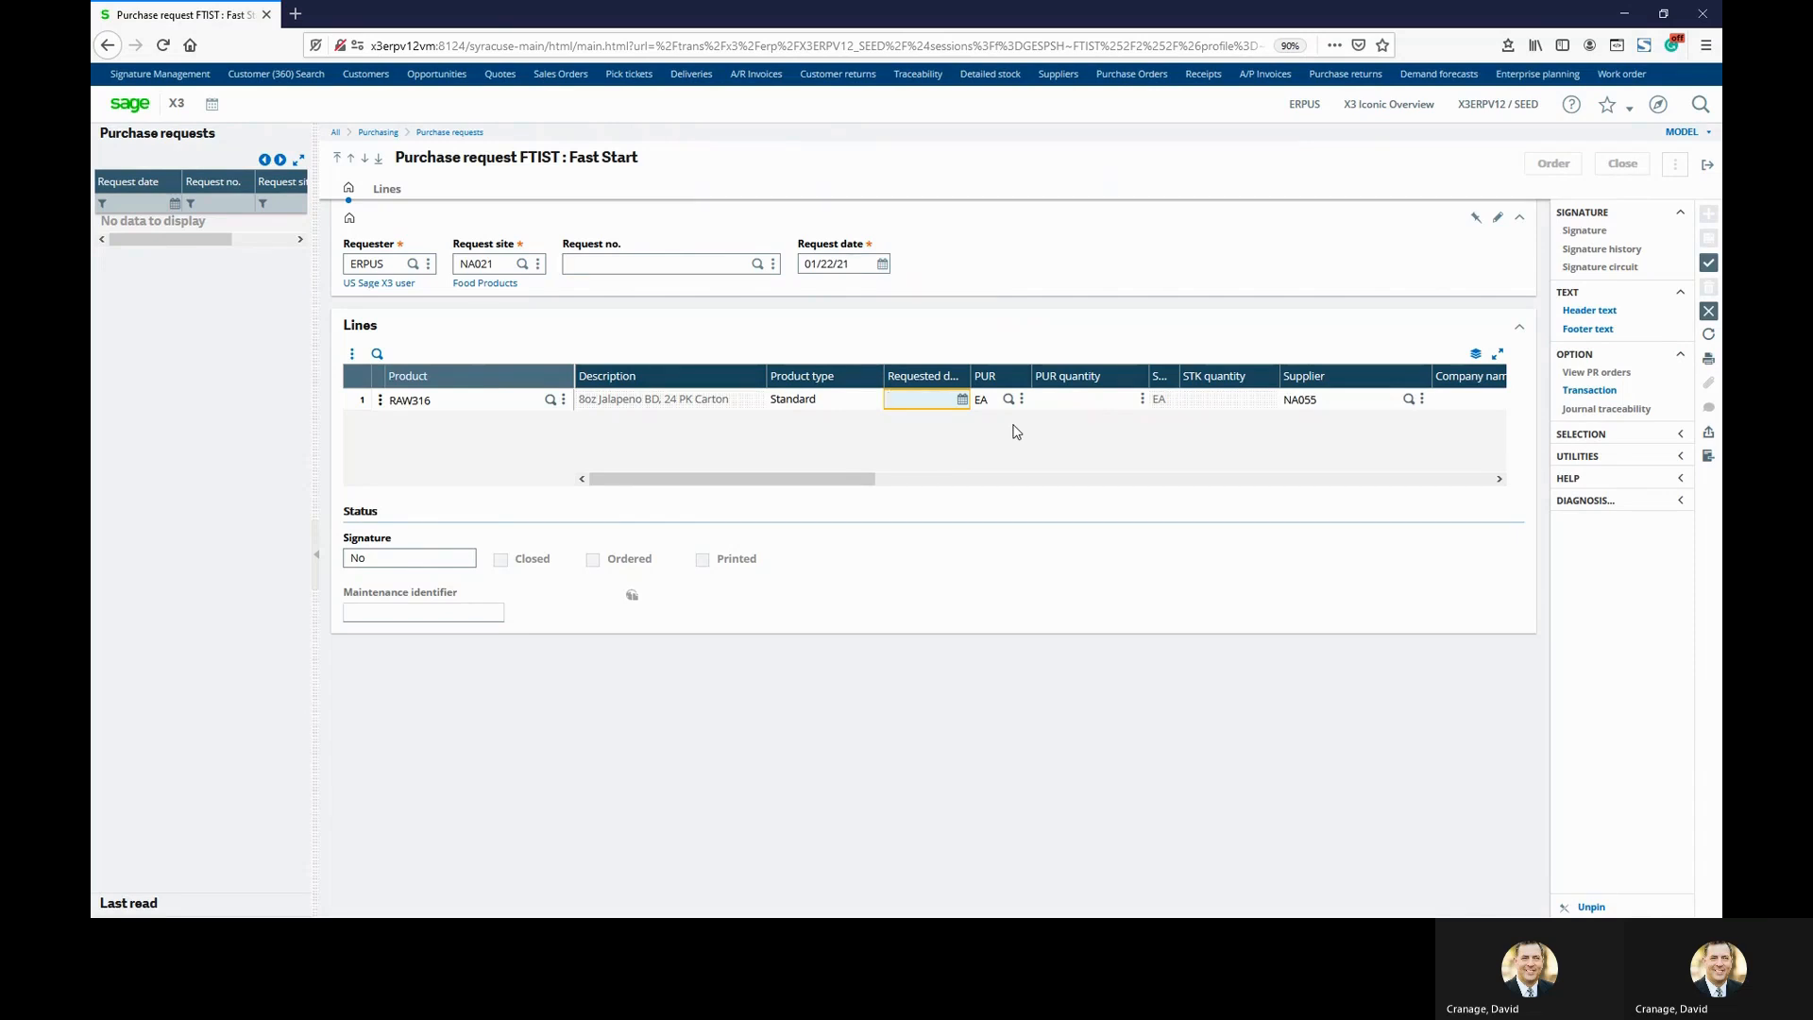
Set the RAW316 line's requested date with the +10 day offset and its purchase quantity to 115 EA.
key("Tab")
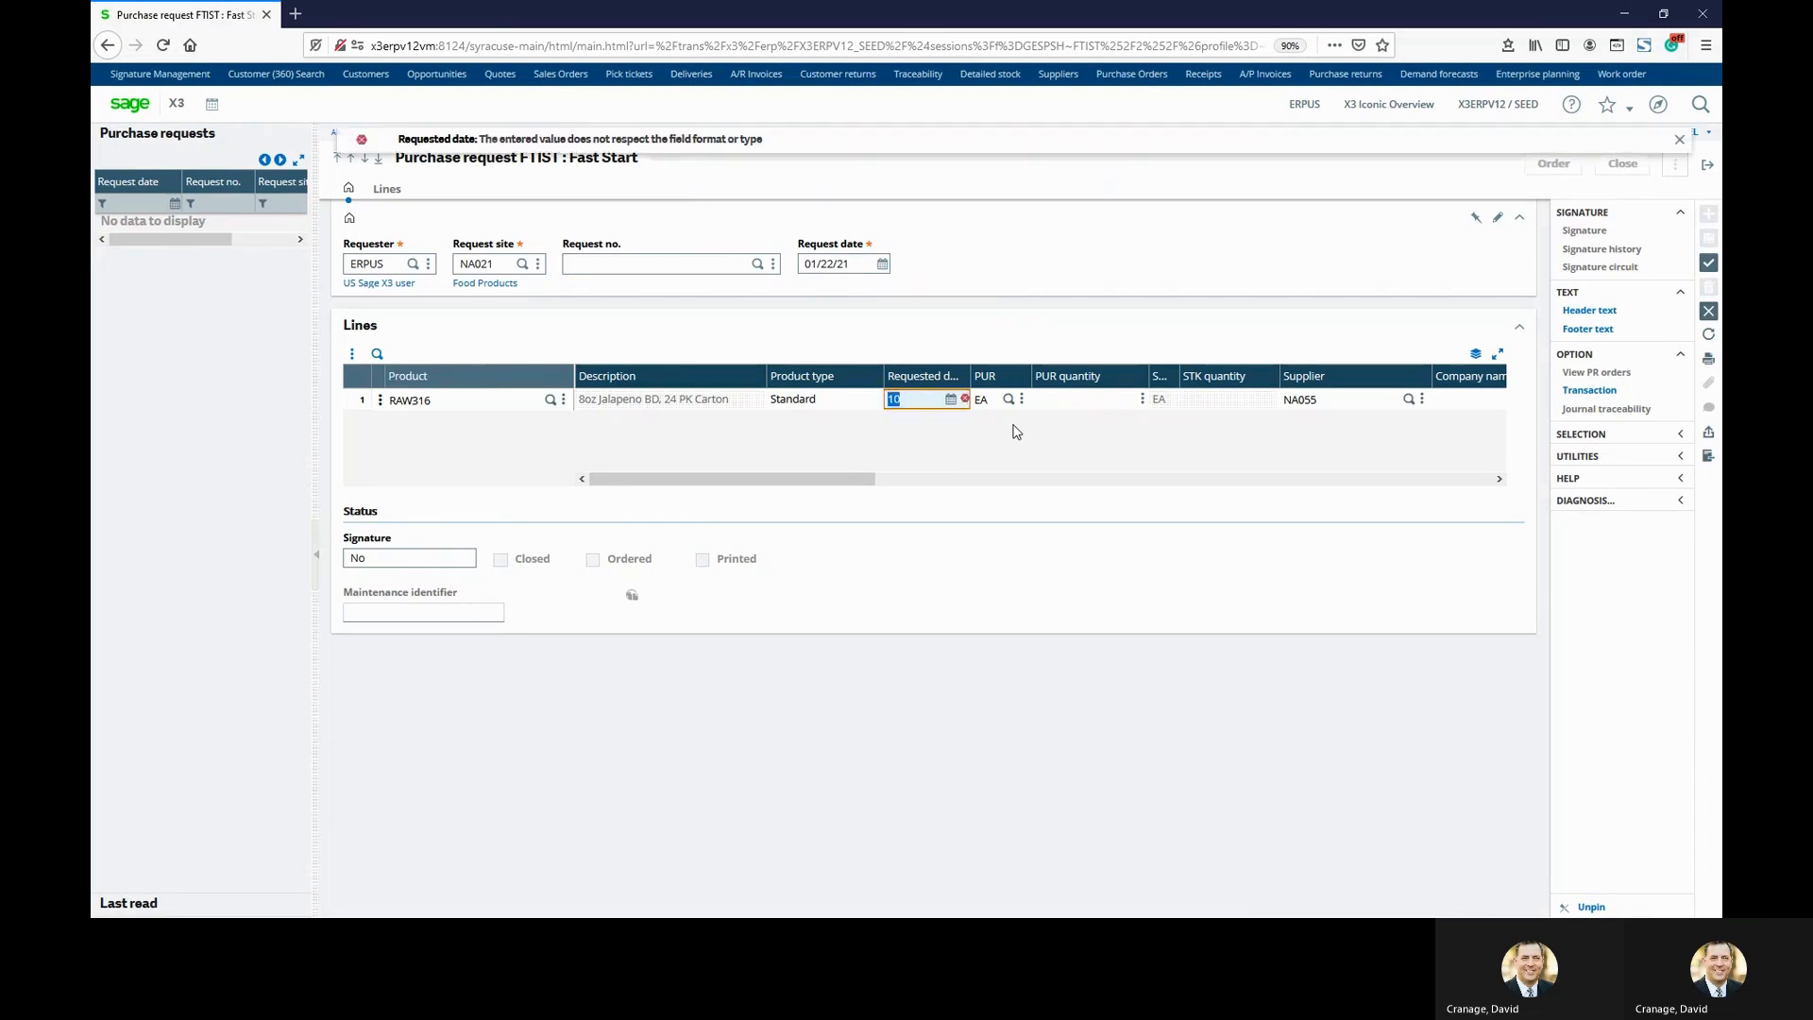
key("BackSpace")
type("+10")
key("Tab")
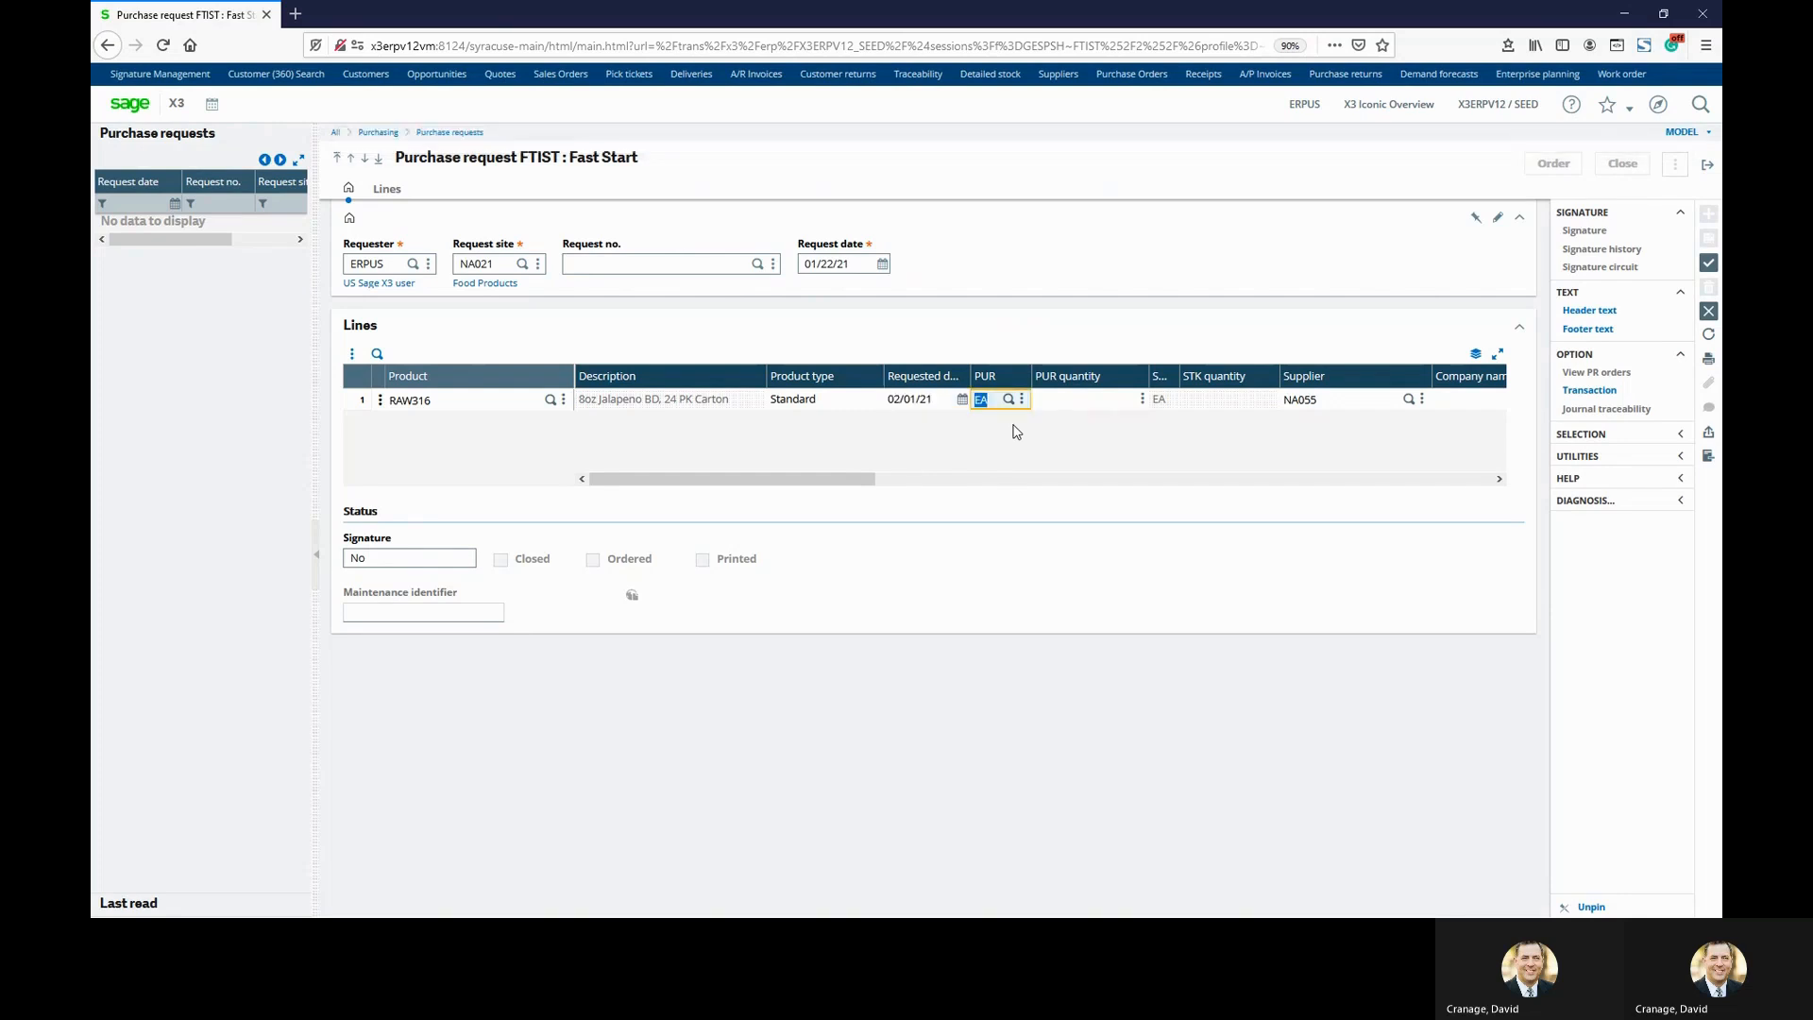
key("Tab")
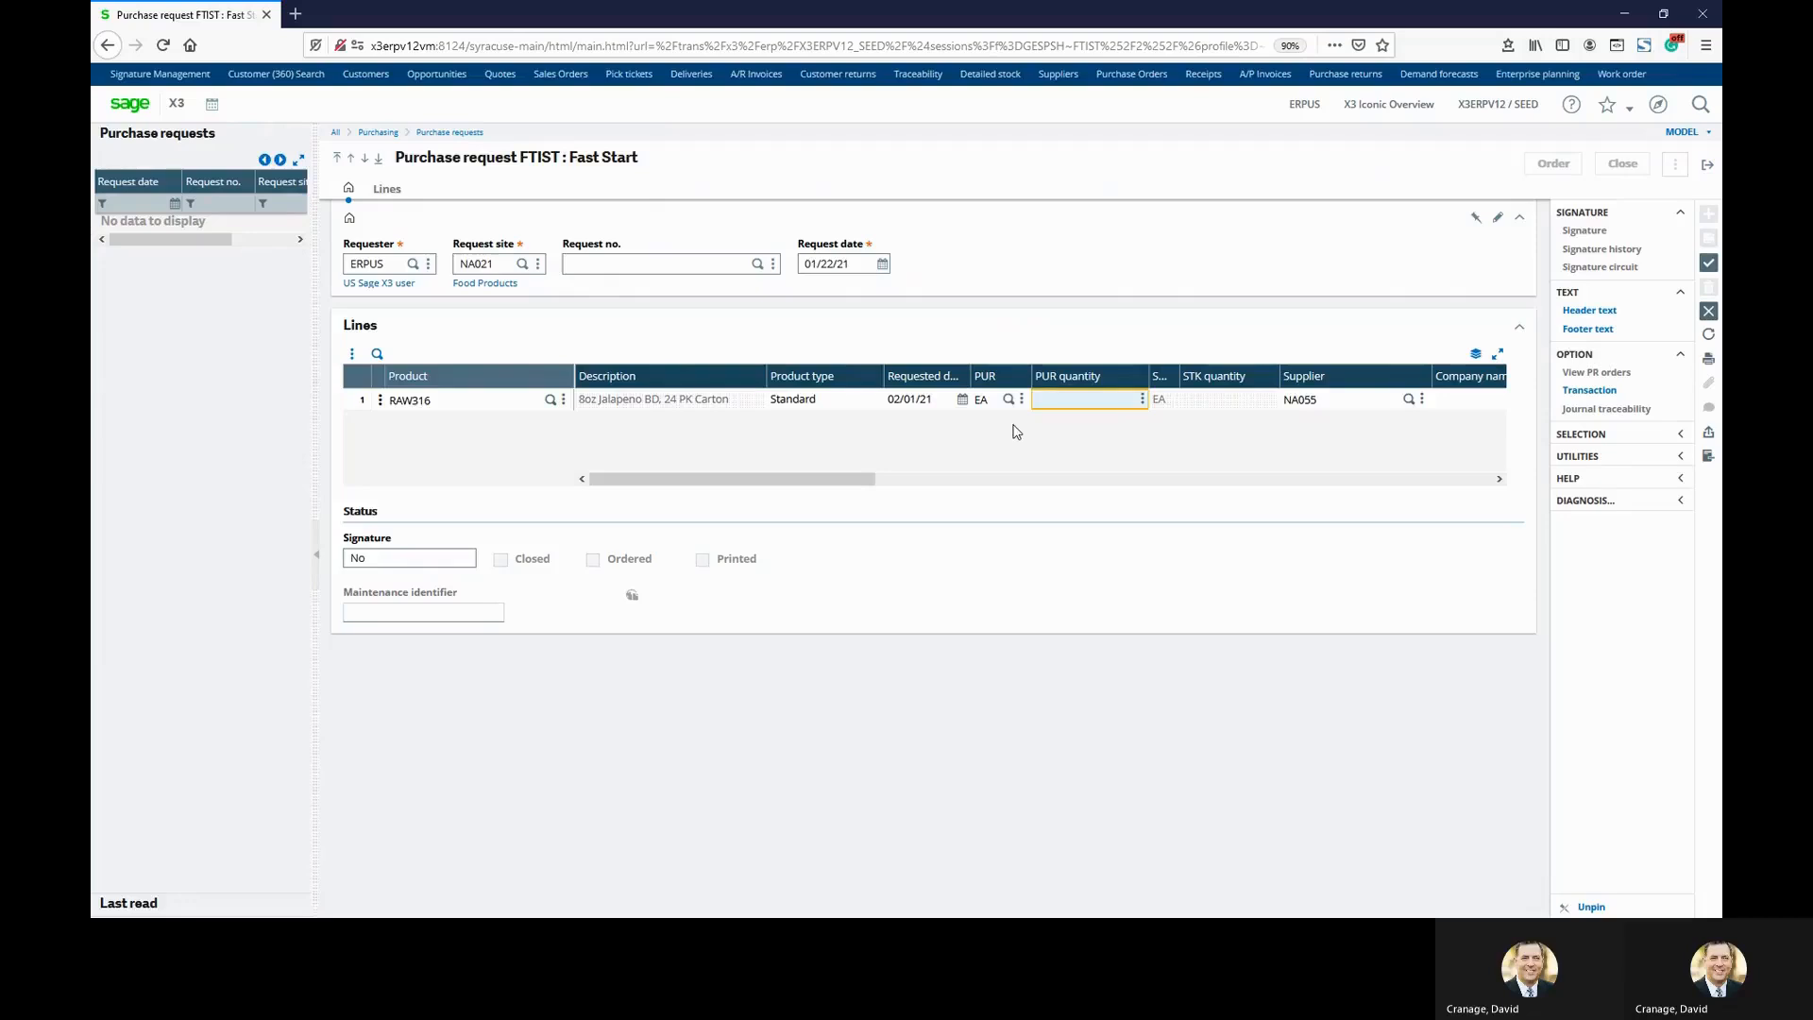
type("115")
key("Tab")
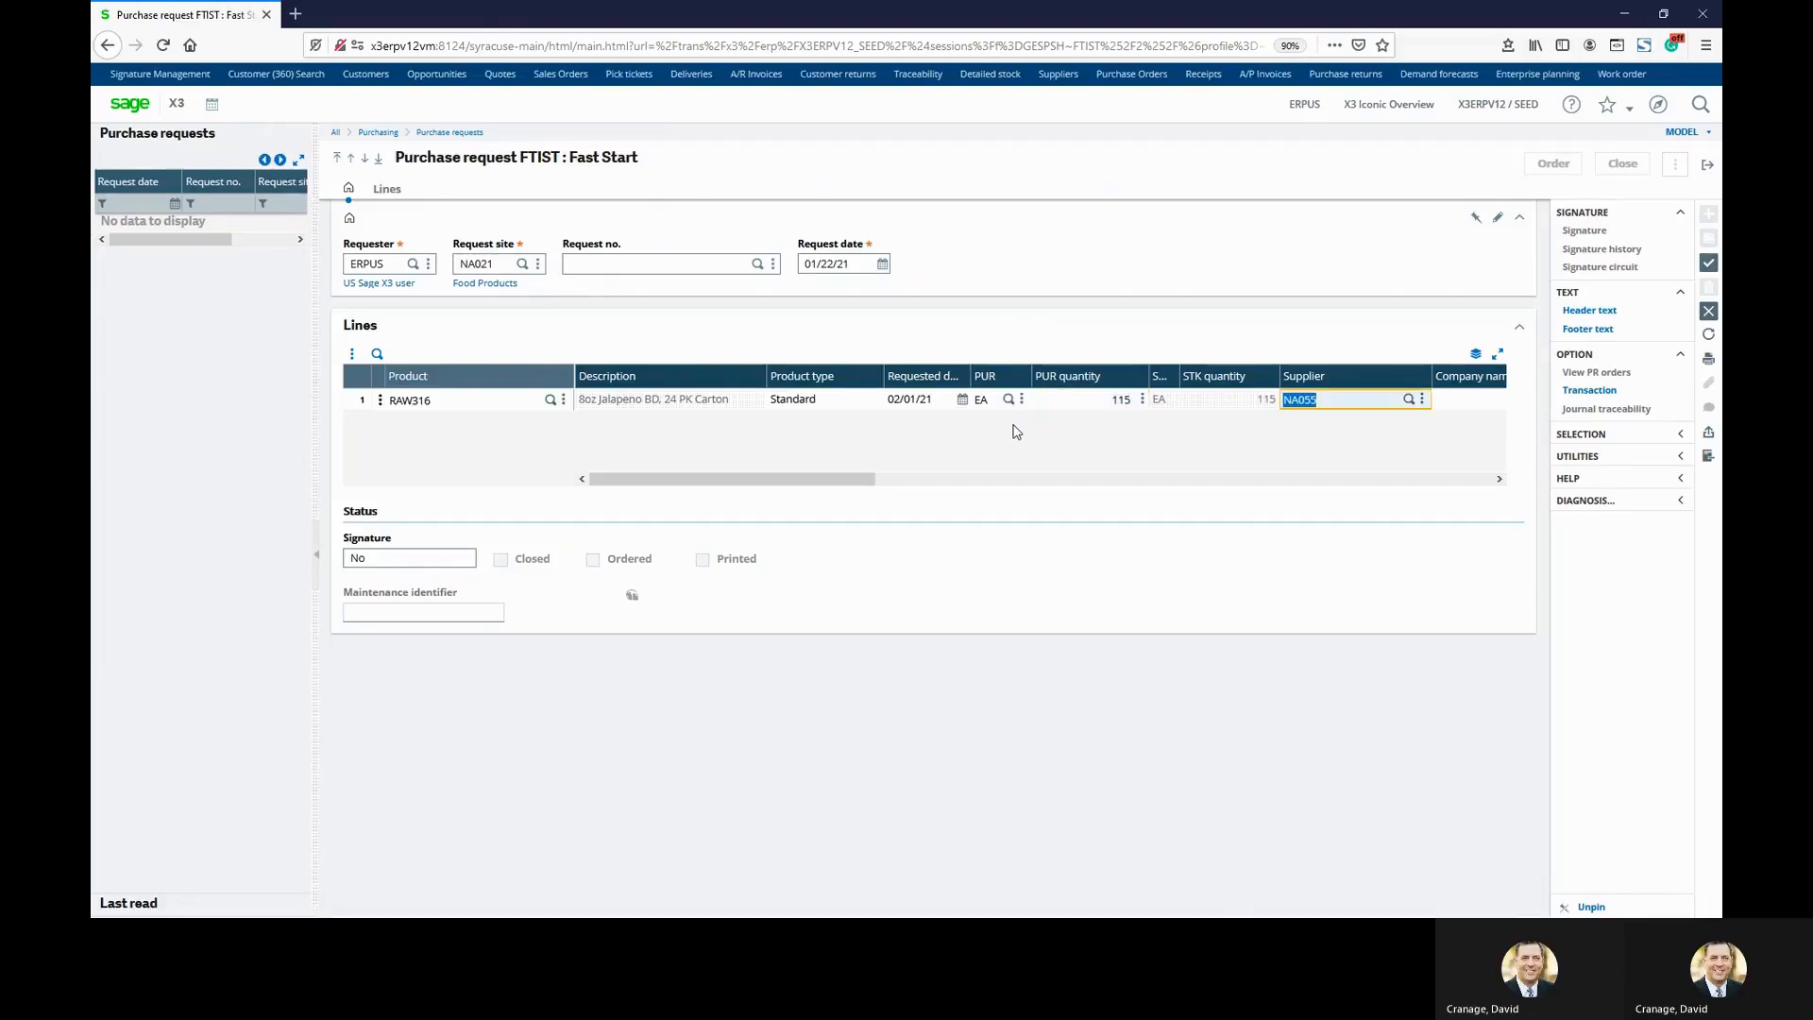
In the supplier-product-site selection, move the Quality rank column beside Priority and choose supplier NA055, General Supply Company.
left_click(1422, 400)
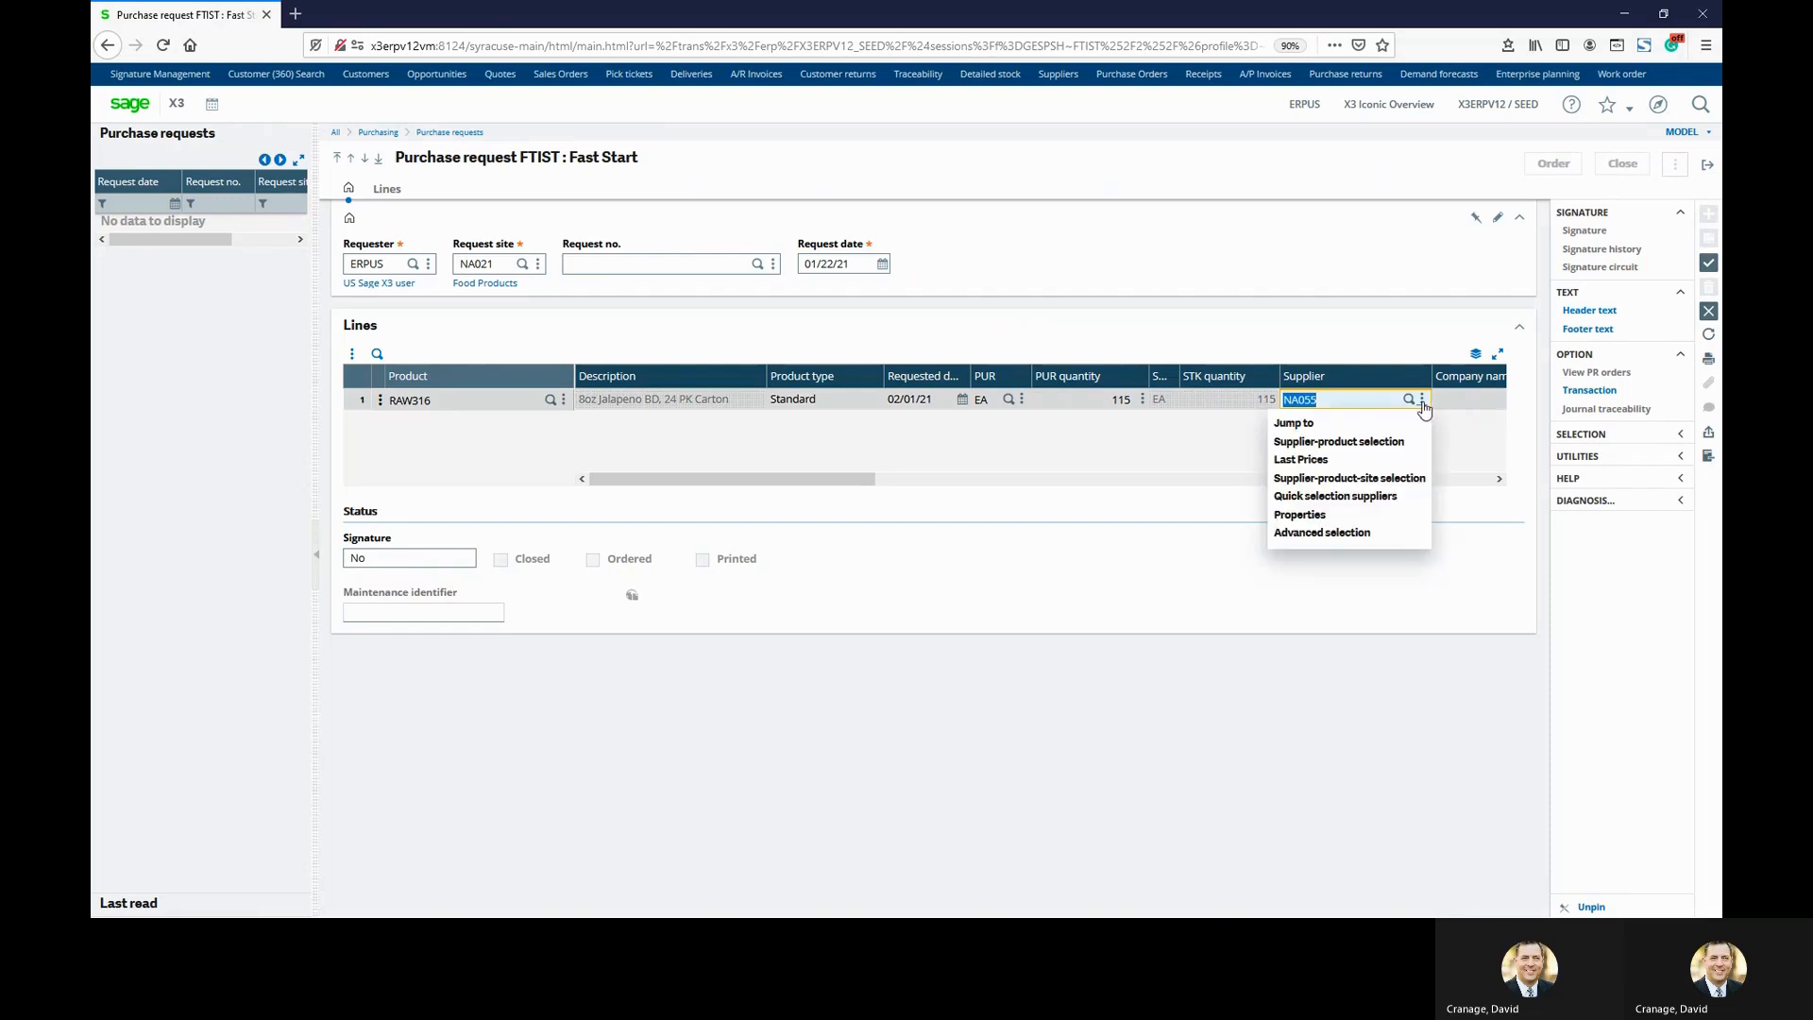
left_click(1350, 482)
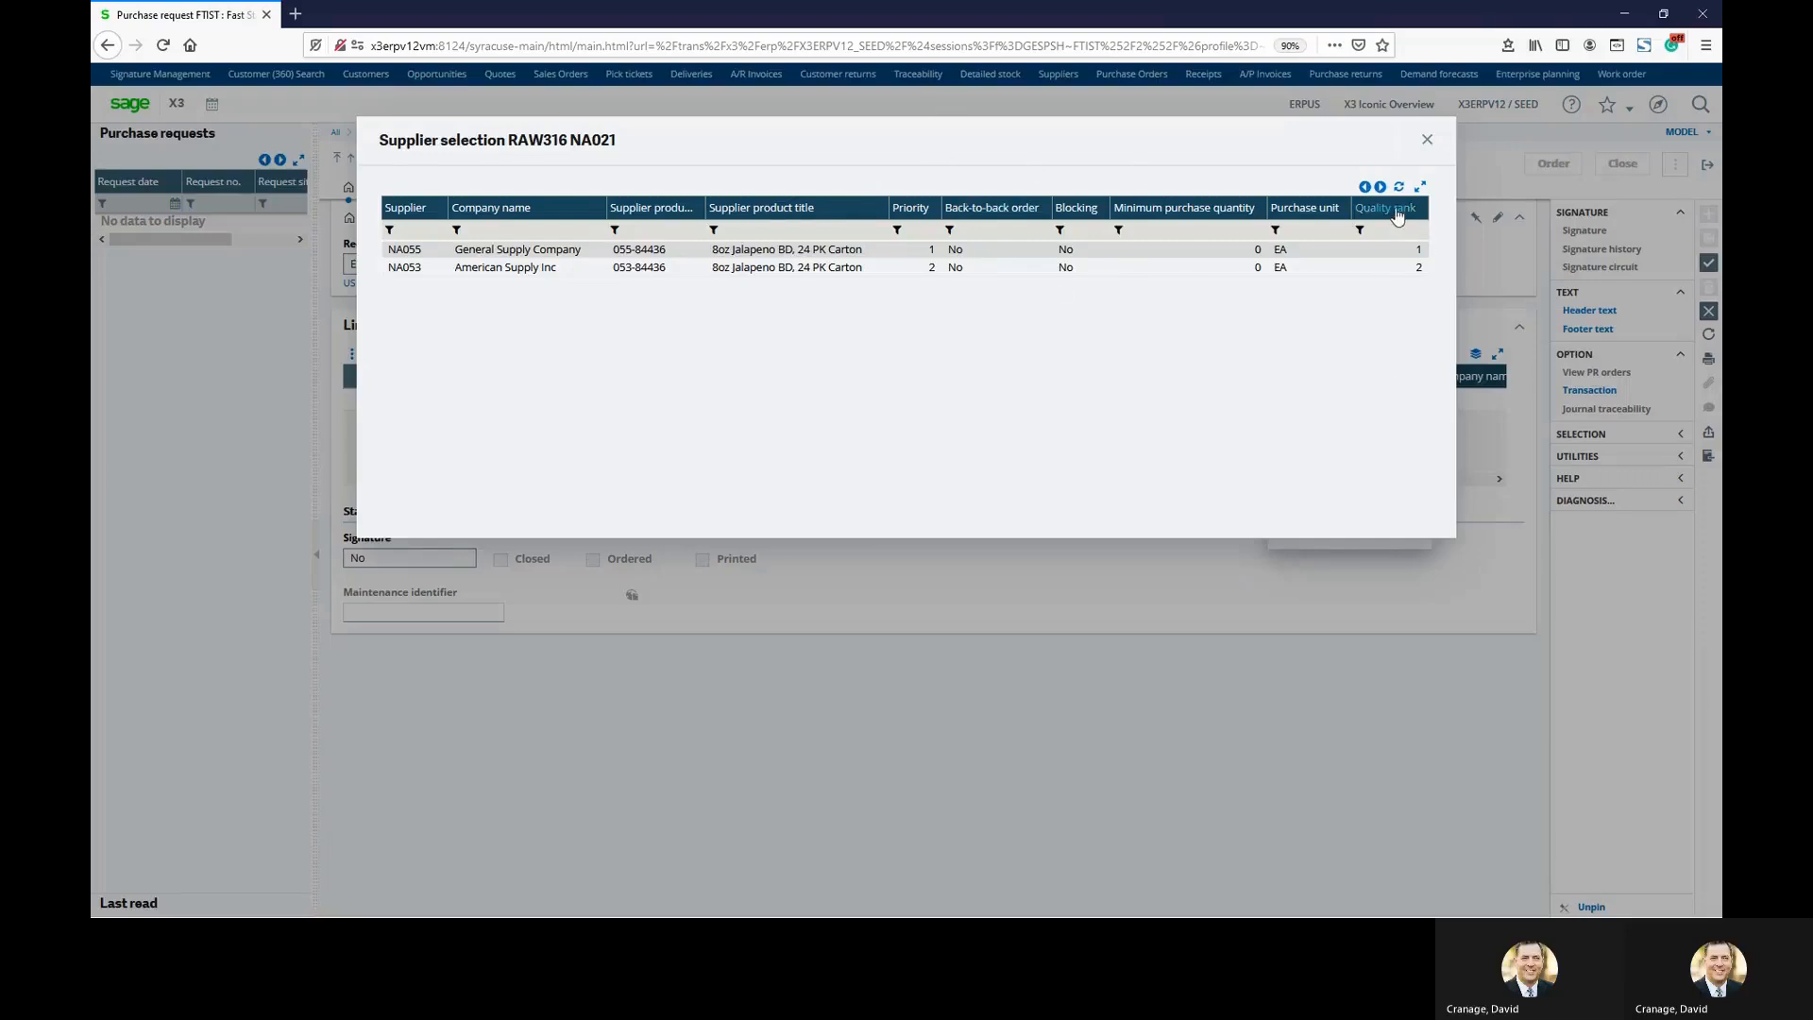
left_click_drag(1397, 214, 1003, 218)
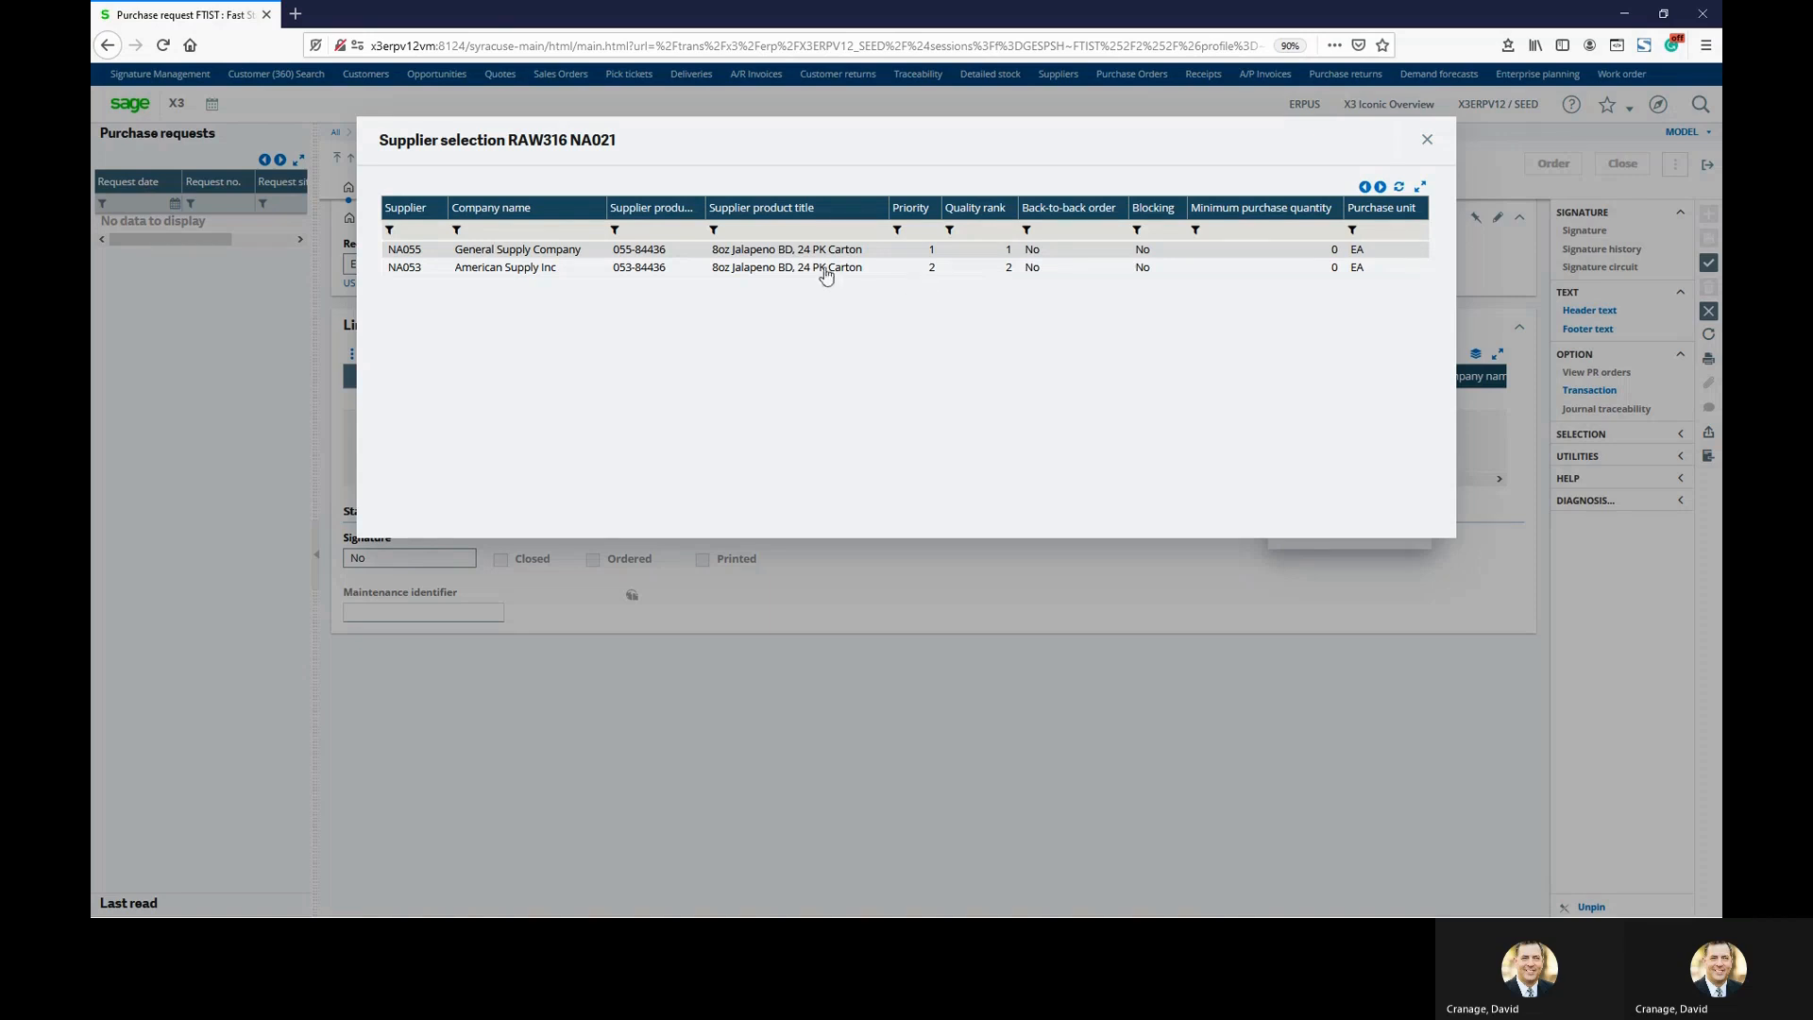
left_click(737, 251)
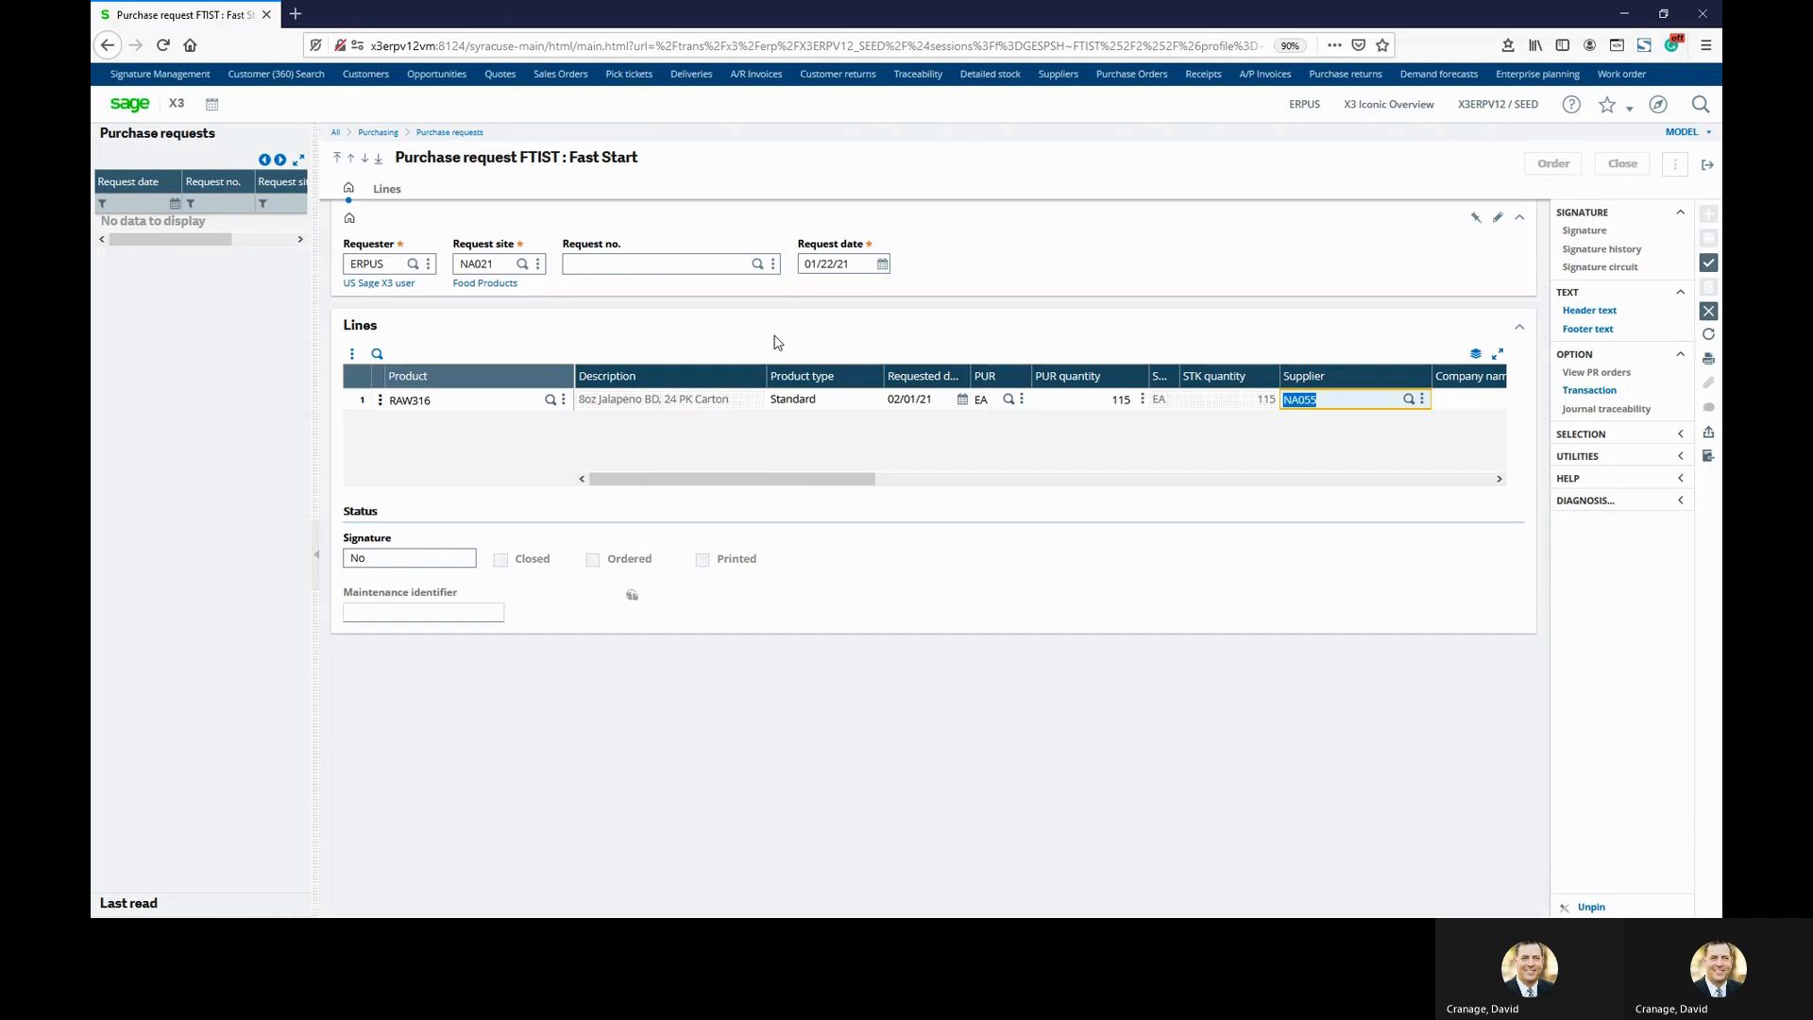
Review the remaining fields of the RAW316 line and create the purchase request.
key("Tab")
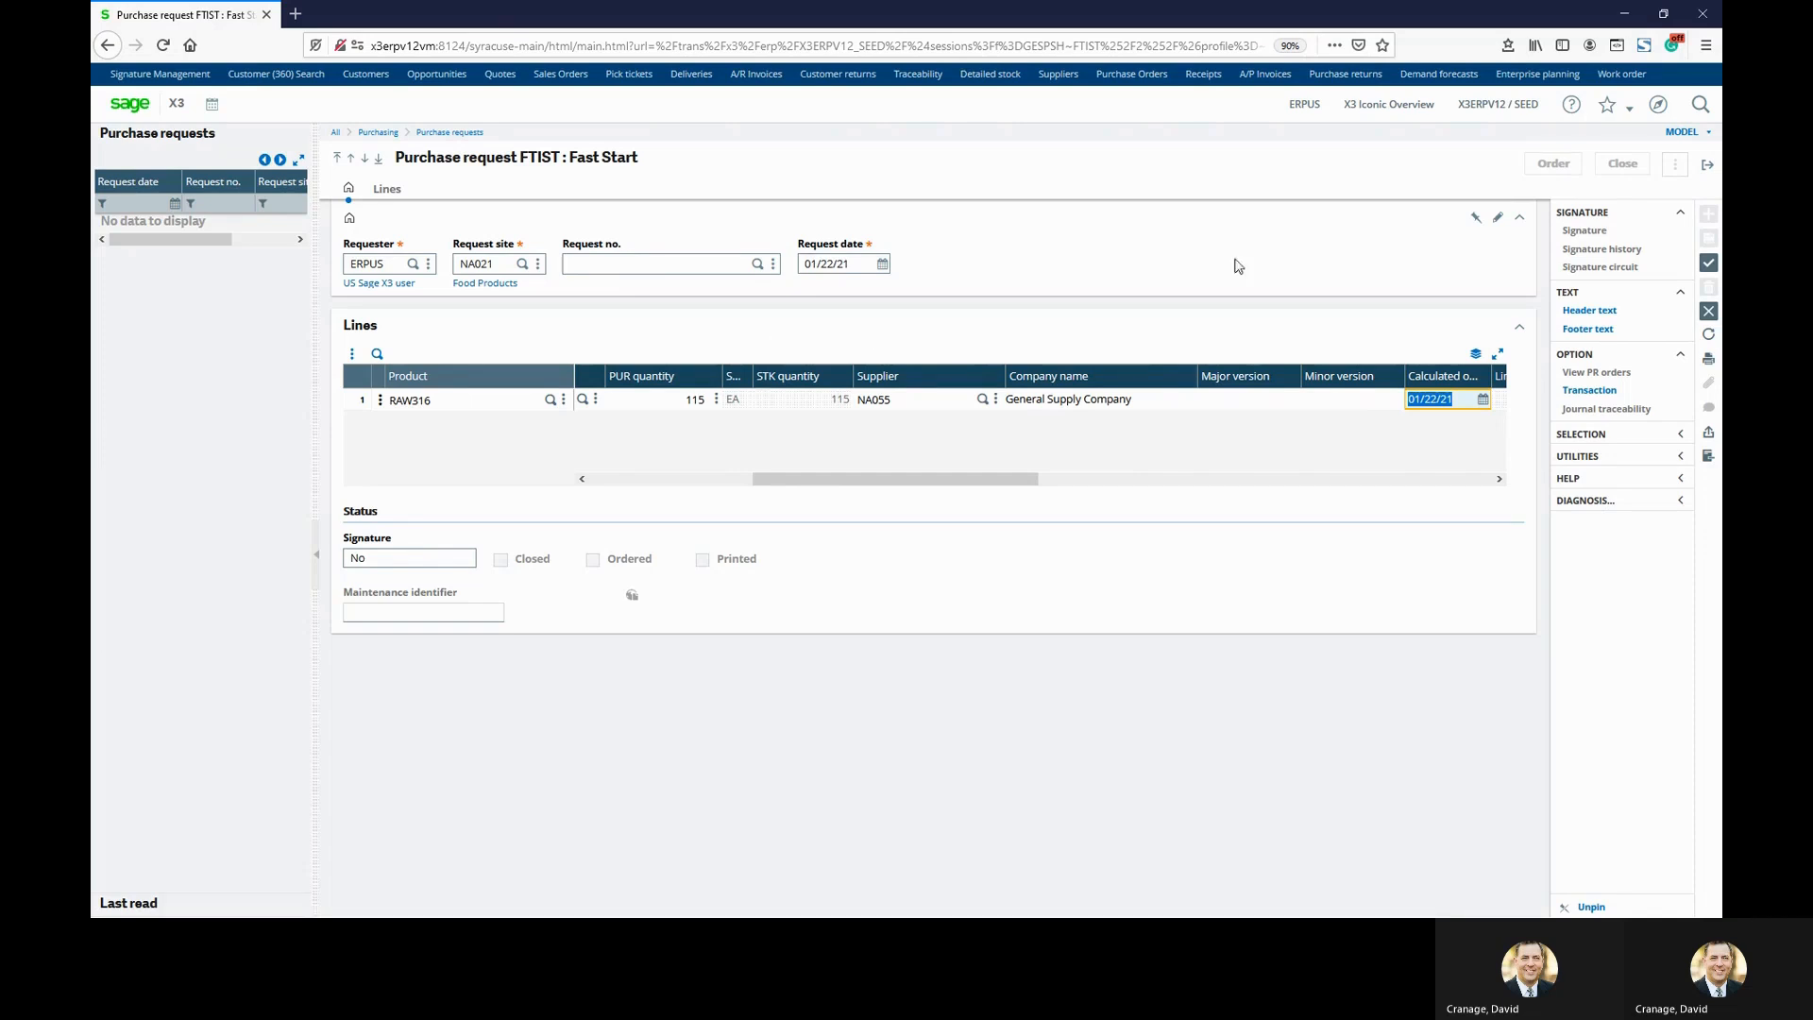
left_click_drag(1492, 376, 1513, 372)
mouse_move(972, 479)
left_mouse_down()
mouse_move(1469, 501)
mouse_move(824, 483)
left_mouse_up()
left_click(1707, 264)
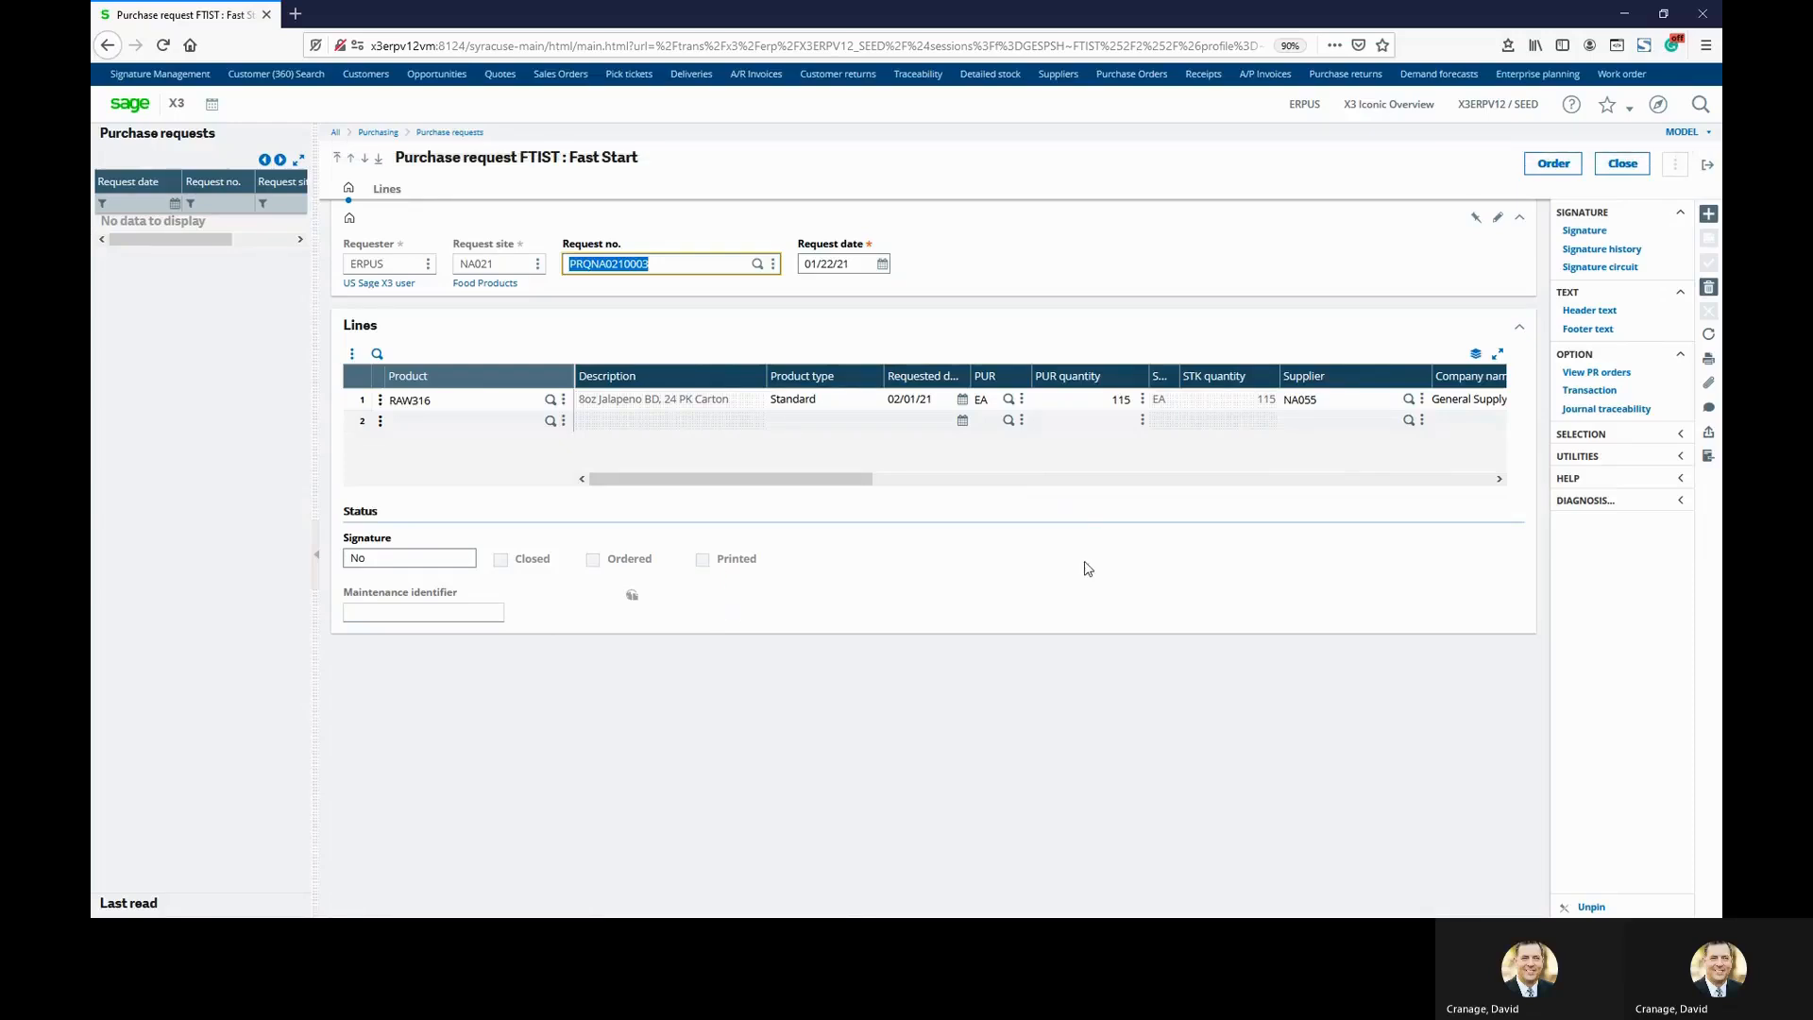
Print the purchase request record to the PREVIEW destination, with the signature flag range starting at No.
left_click(1710, 361)
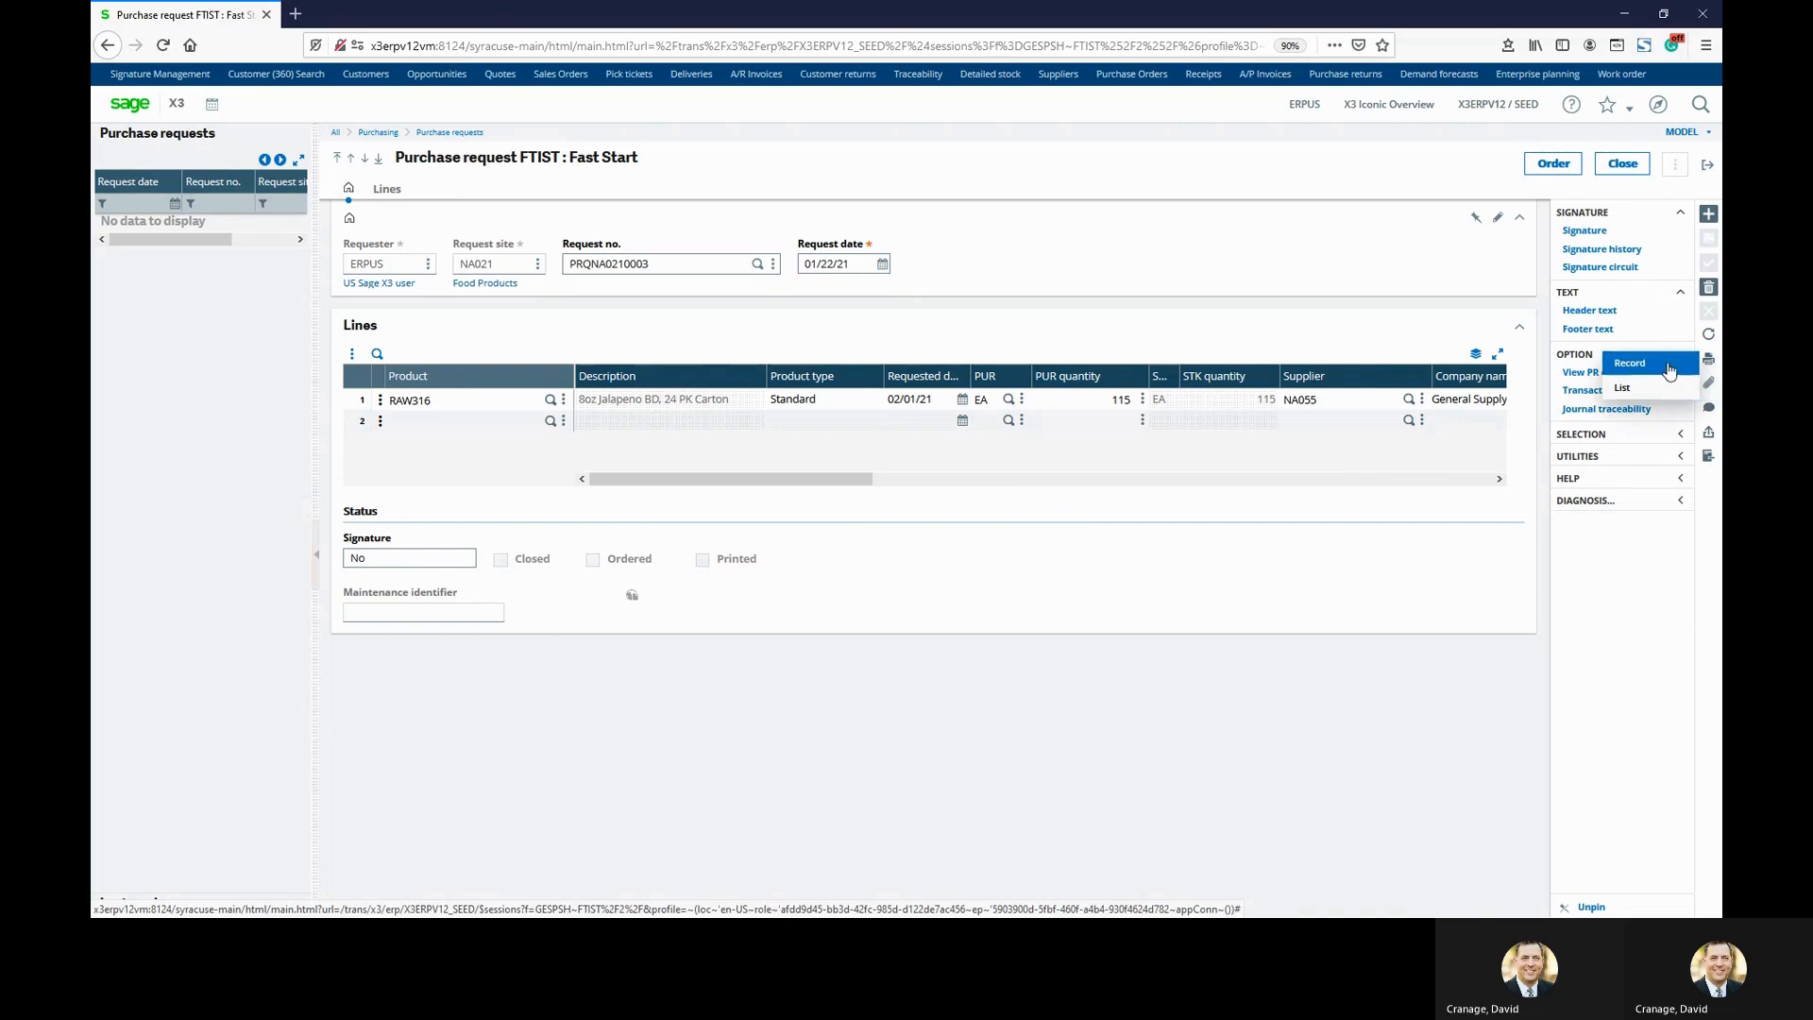
left_click(1626, 363)
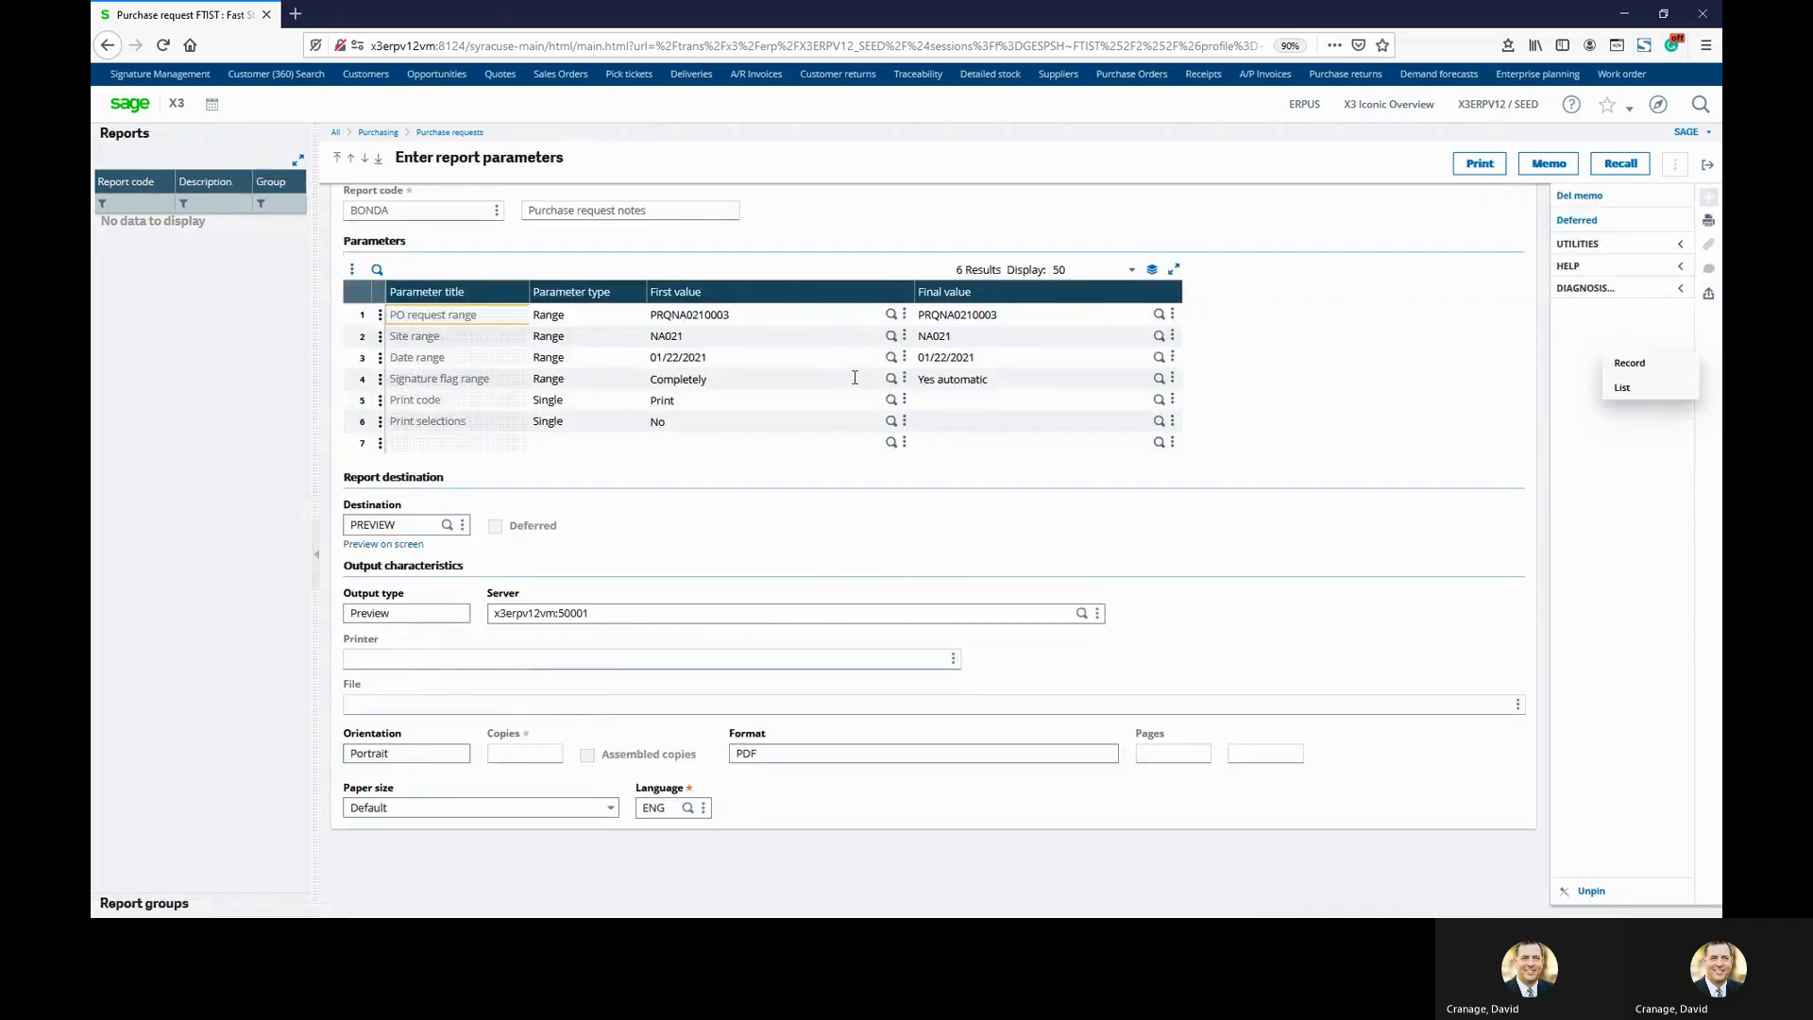
left_click(890, 378)
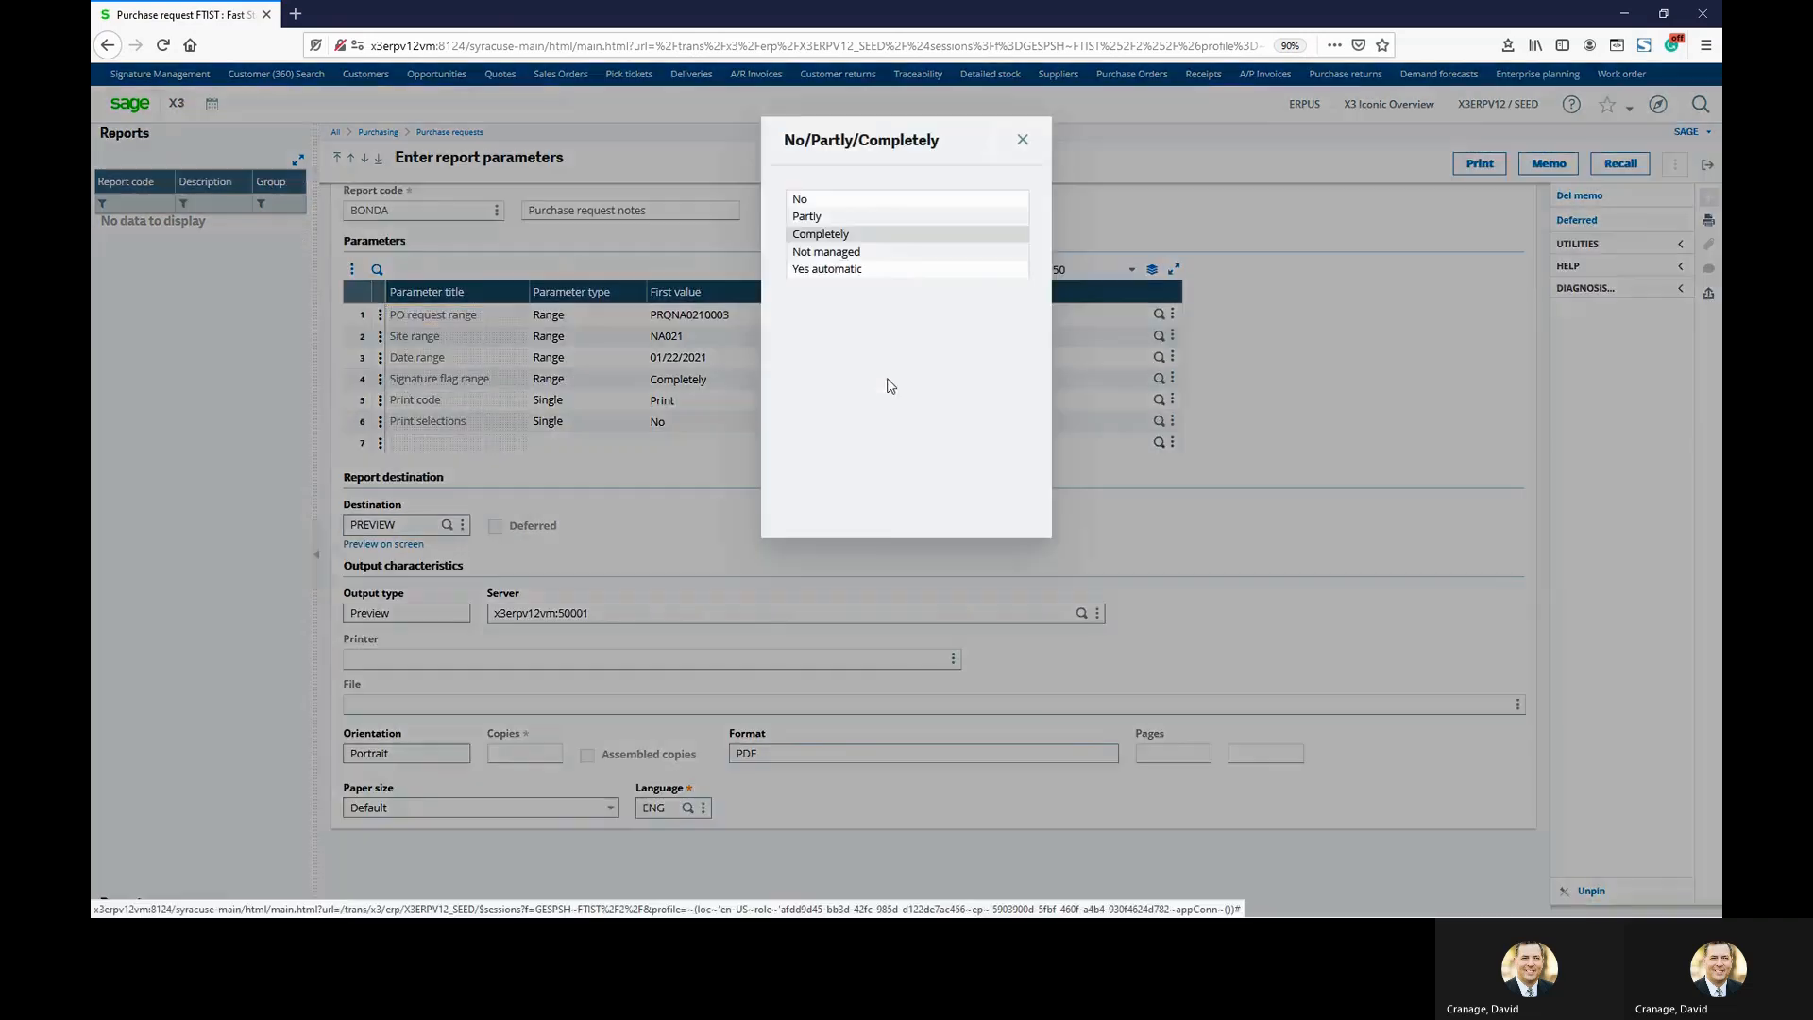
left_click(803, 199)
left_click(1479, 163)
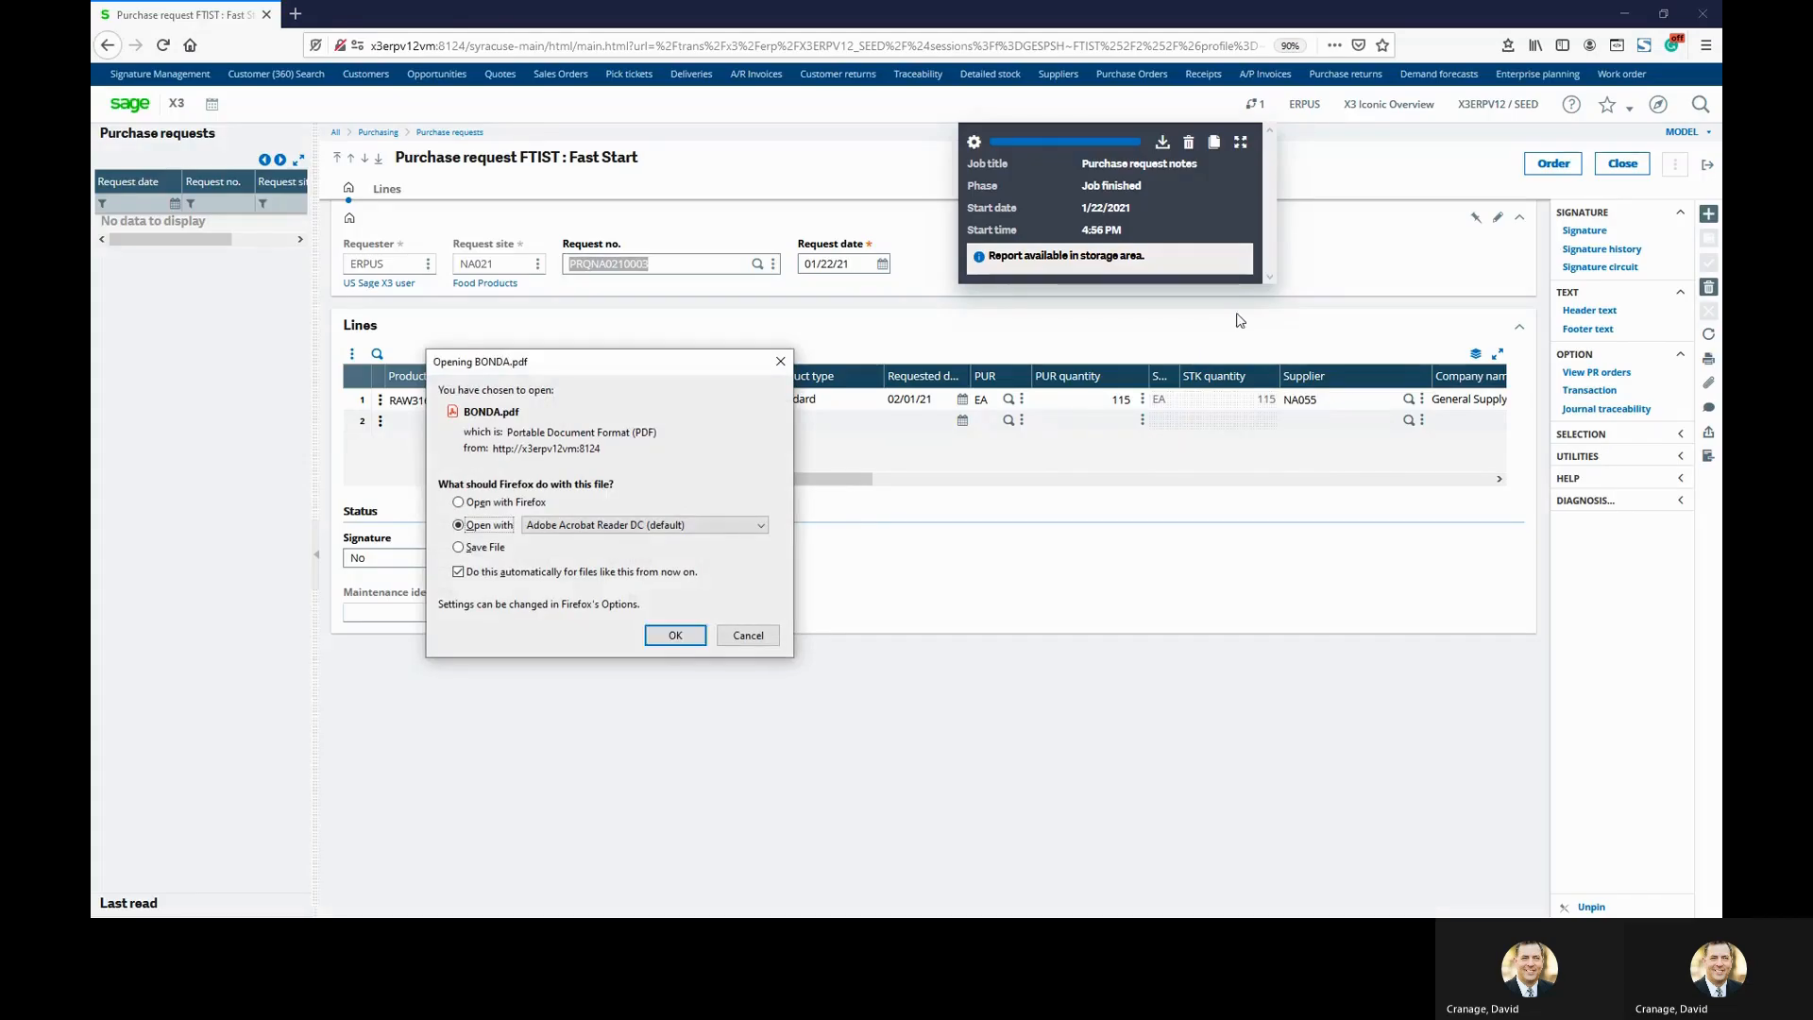
Open BONDA.pdf with Adobe Acrobat Reader DC and examine the supplier text below the RAW316 line.
left_click(663, 634)
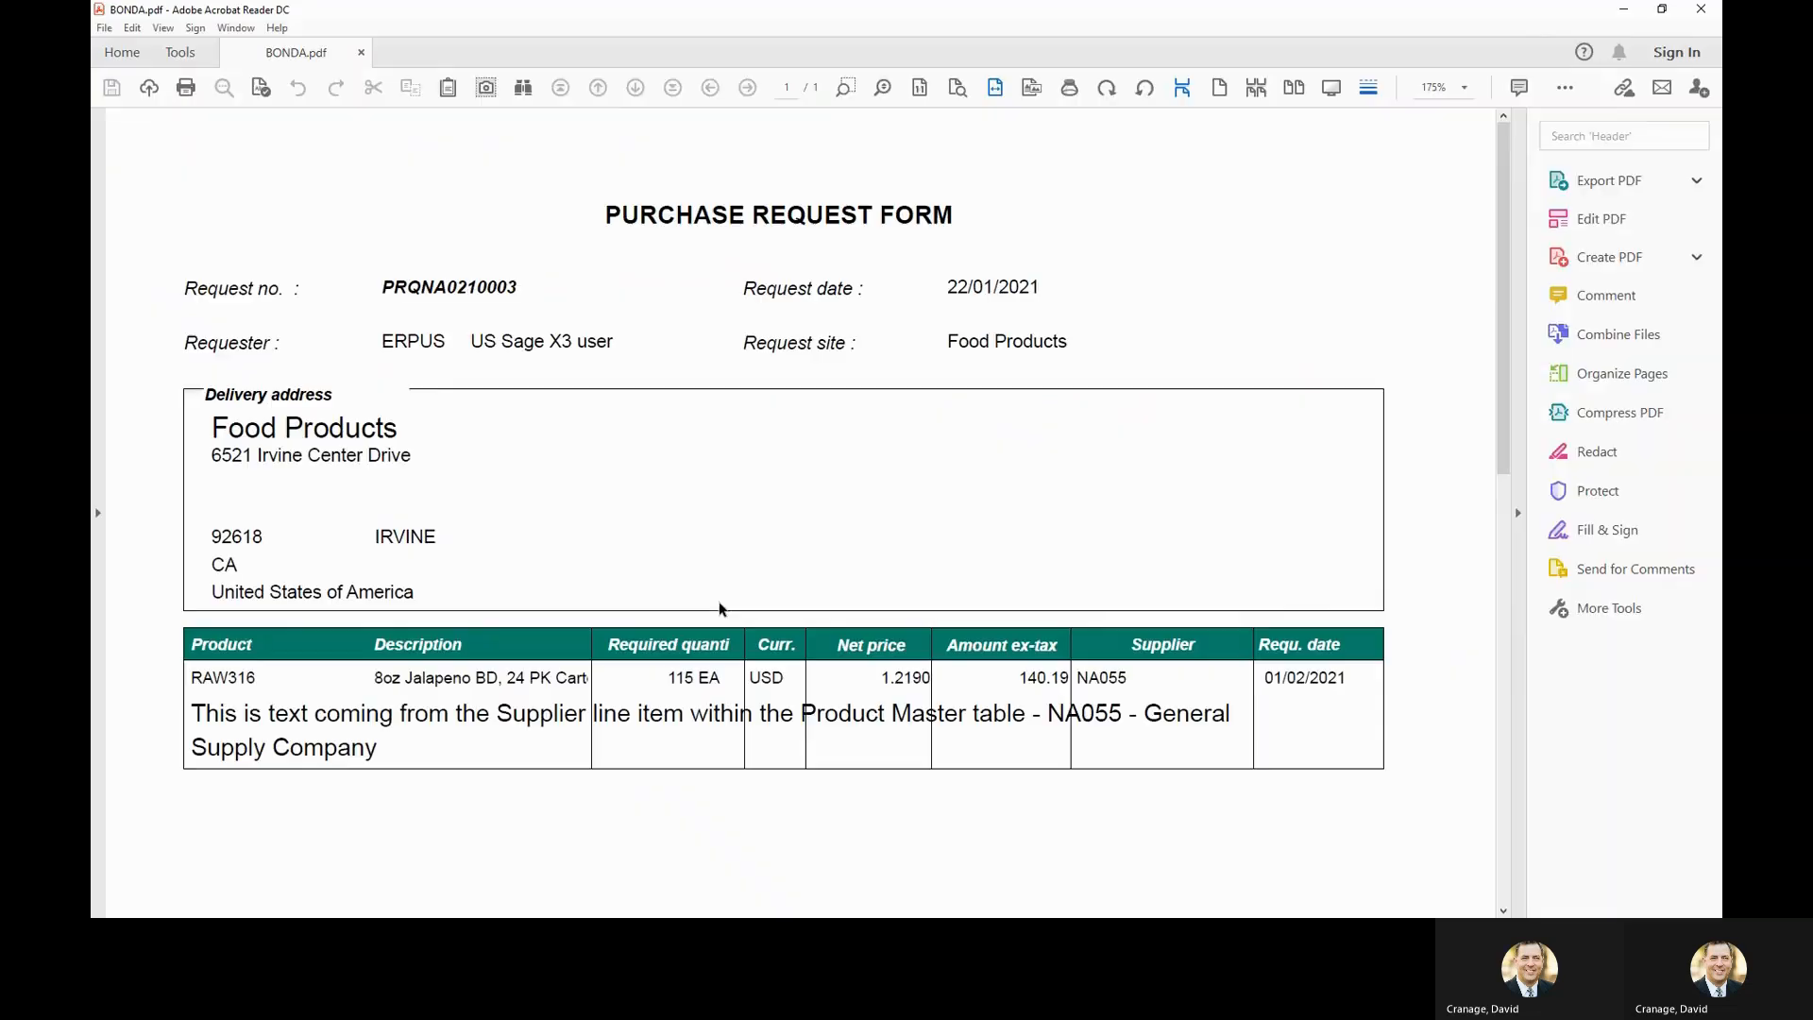
scroll(543, 548, "down", 1)
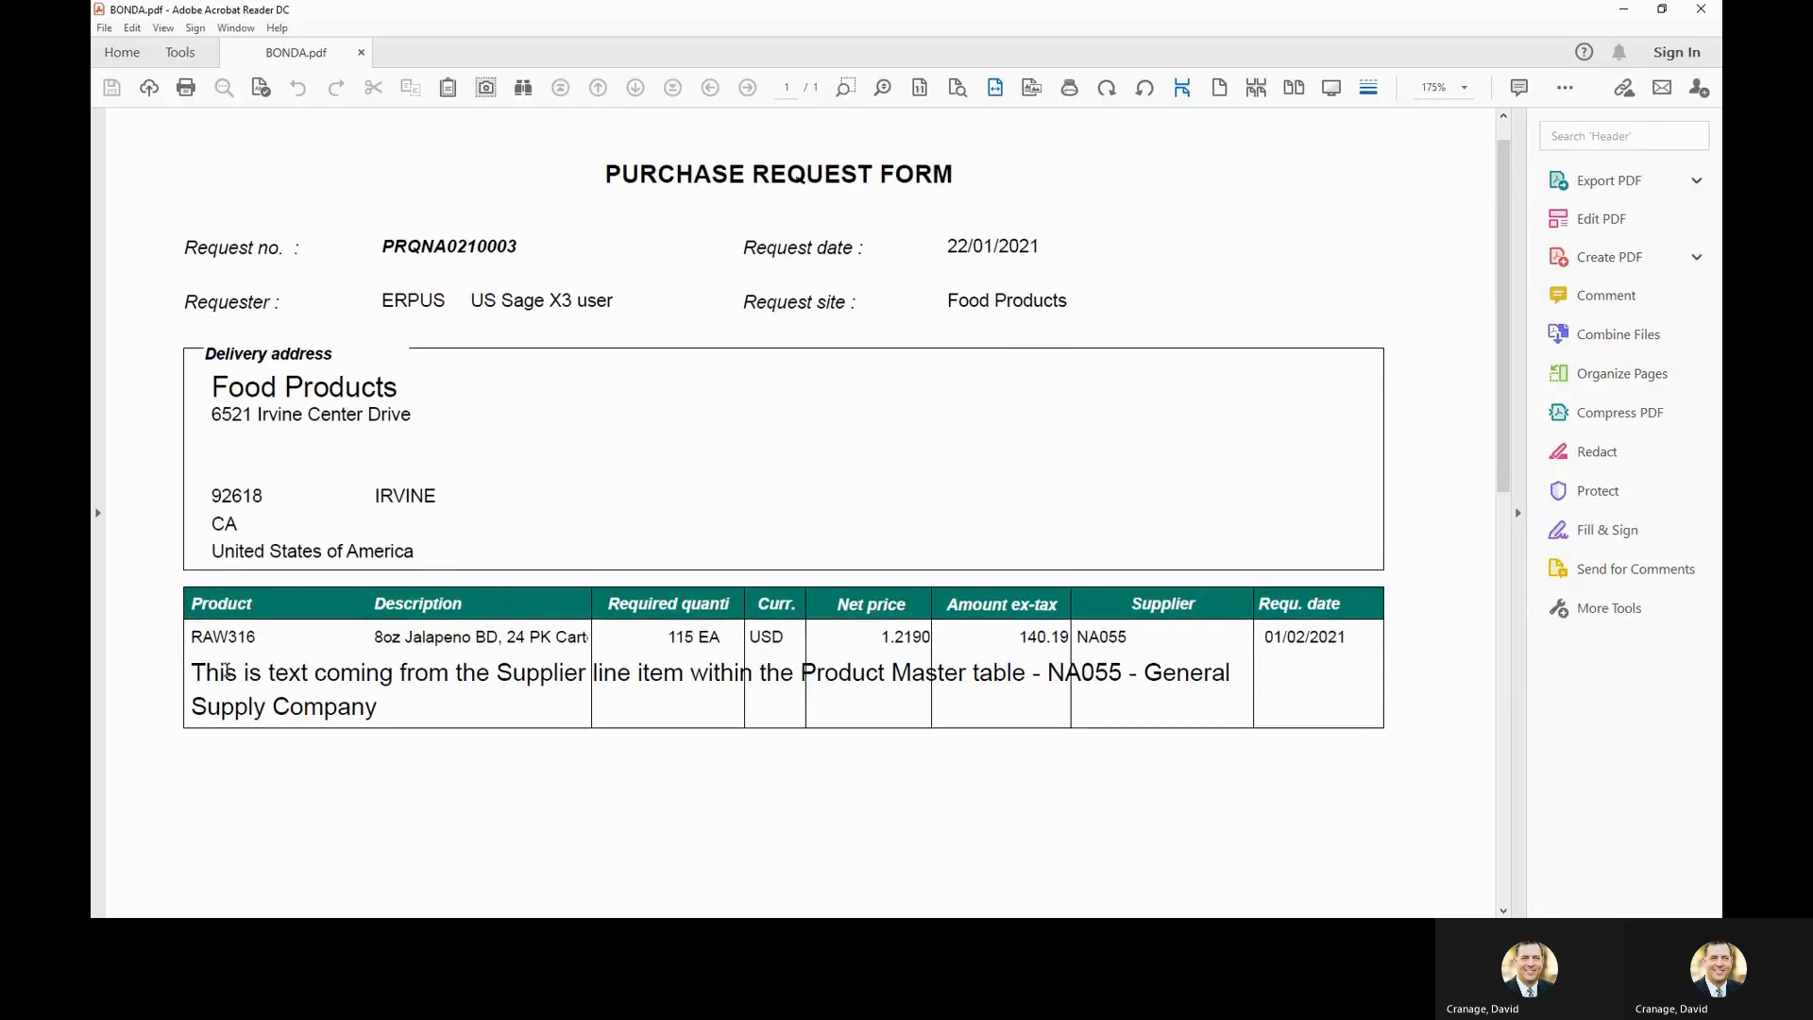
left_click_drag(192, 672, 1232, 688)
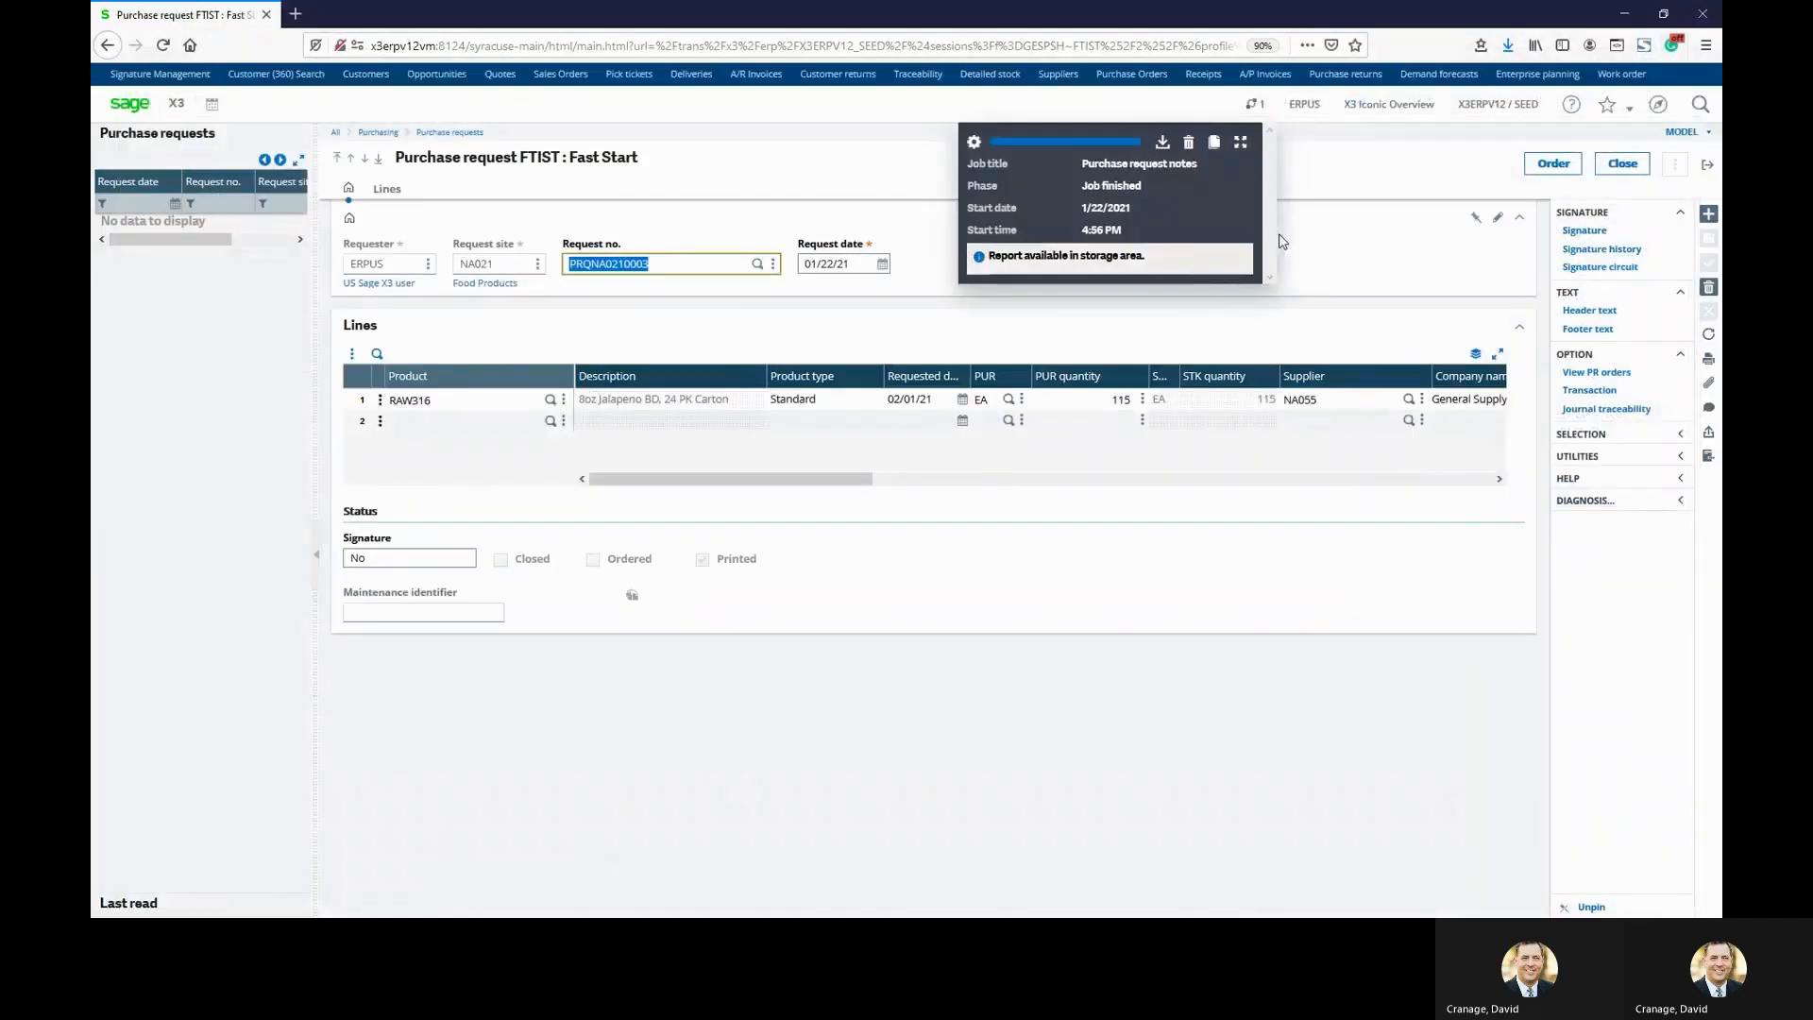
Clear the finished print job notice and check the purchase request's signature history.
left_click(1195, 143)
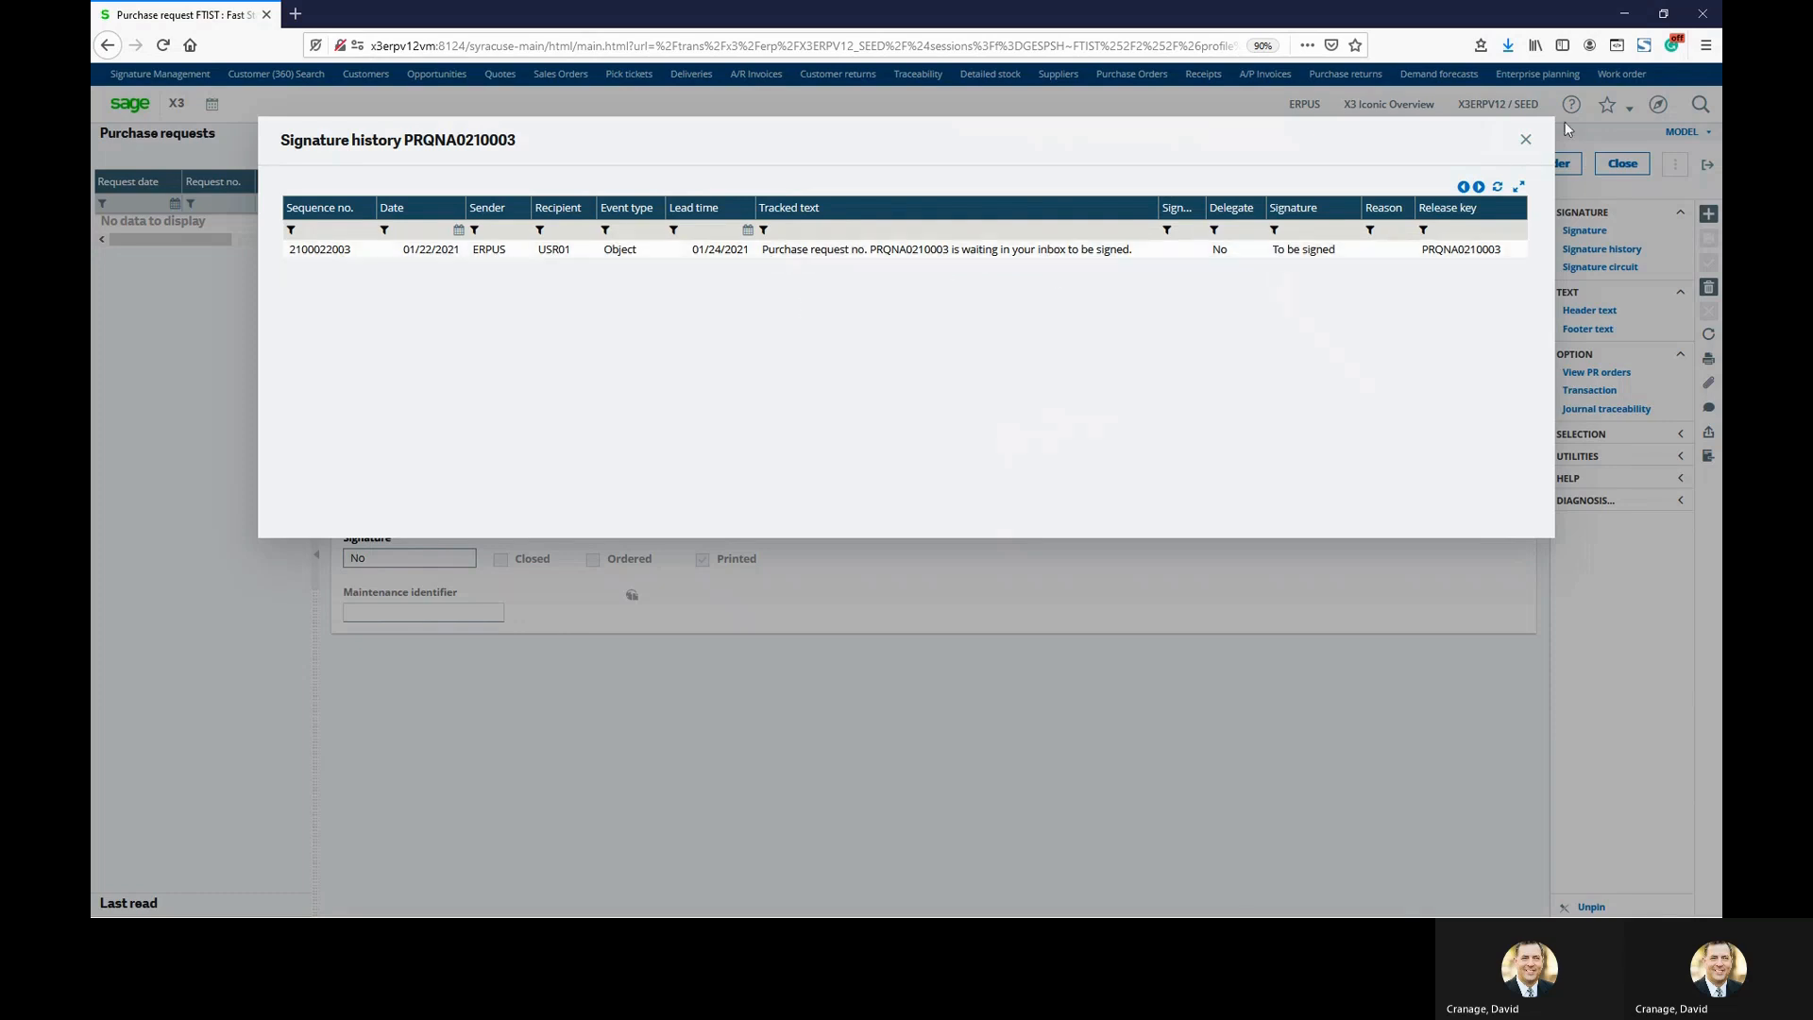
left_click(1526, 140)
Switch to Outlook, fetch new mail, read the signature notification for the purchase request, and return to Sage X3.
key("alt+Tab")
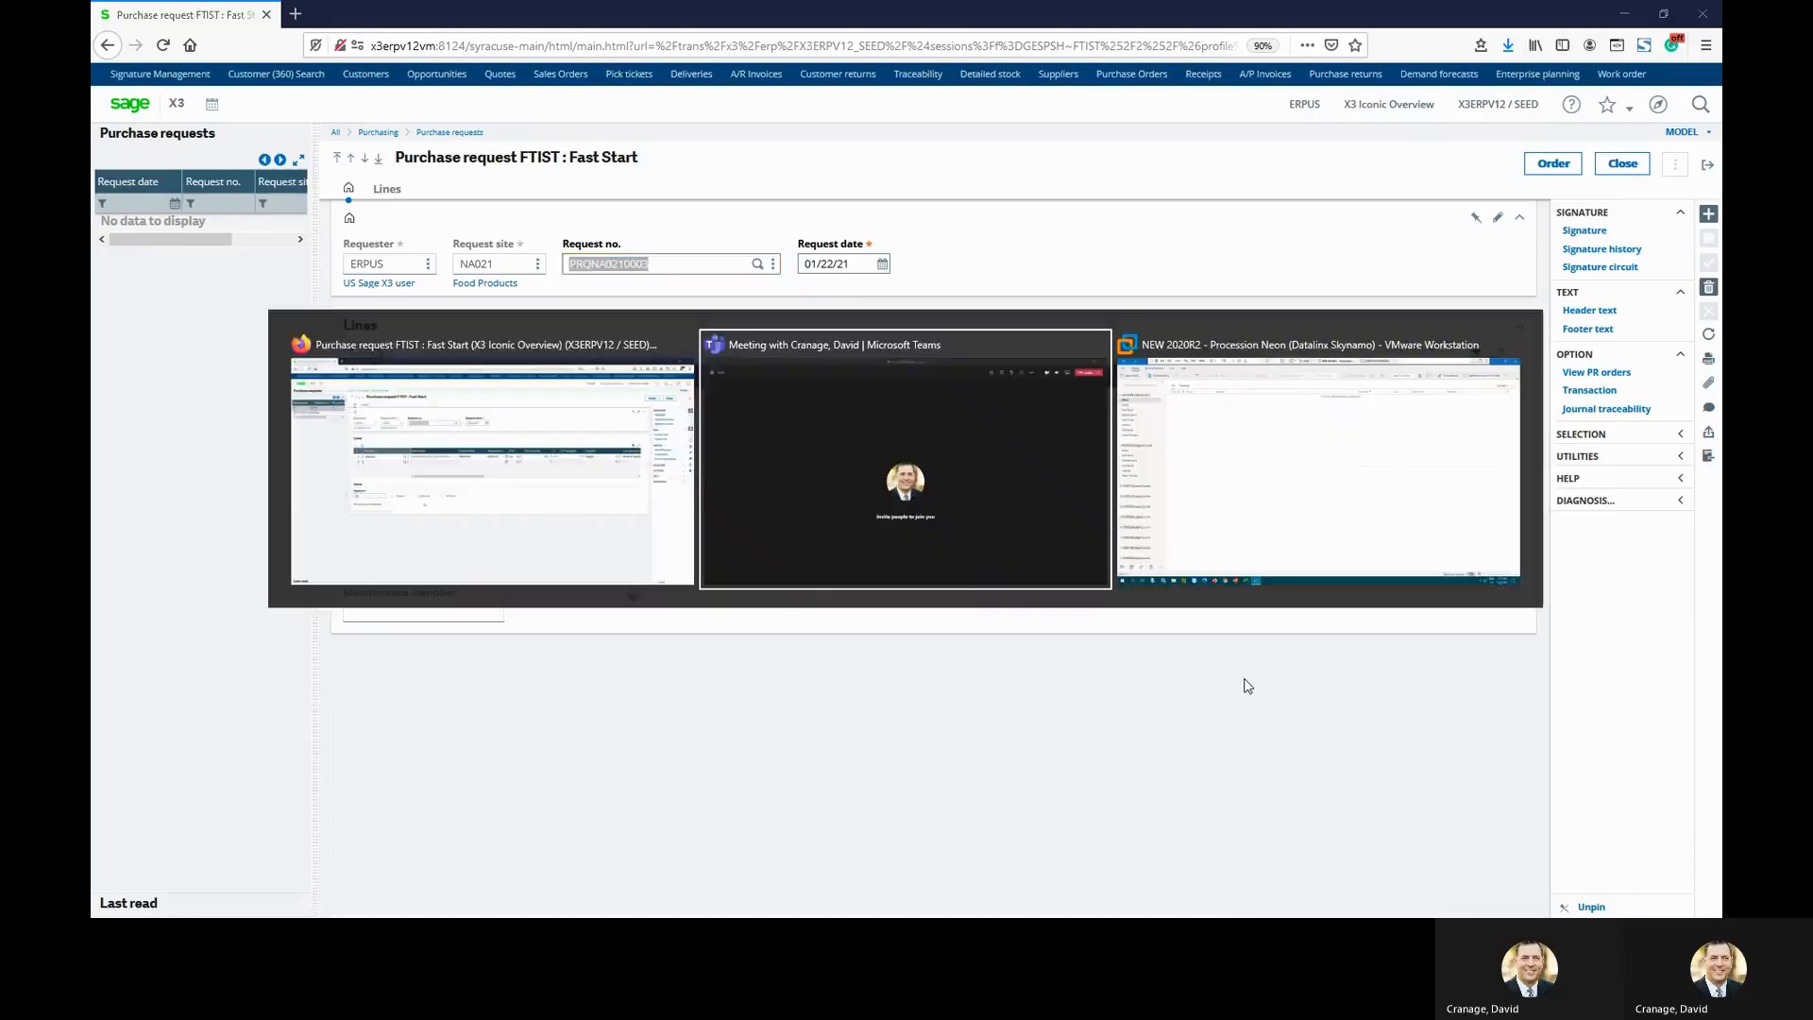
key("alt+Tab")
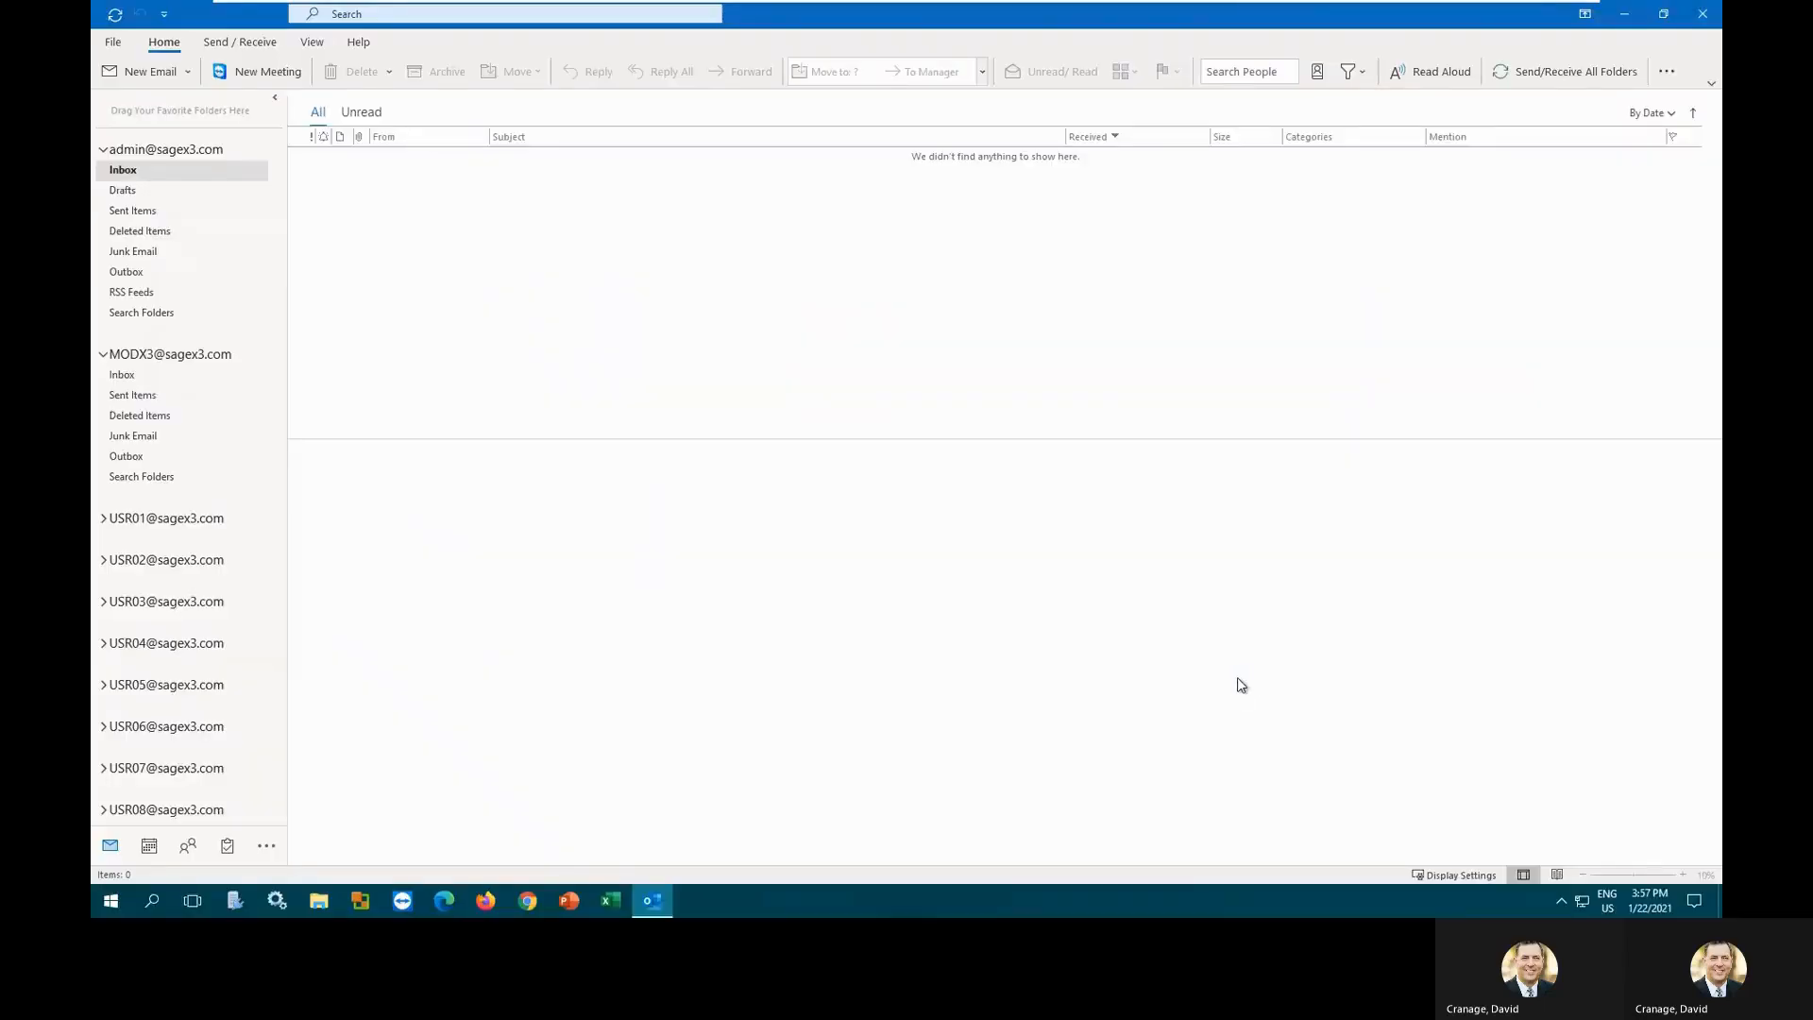
left_click(1605, 68)
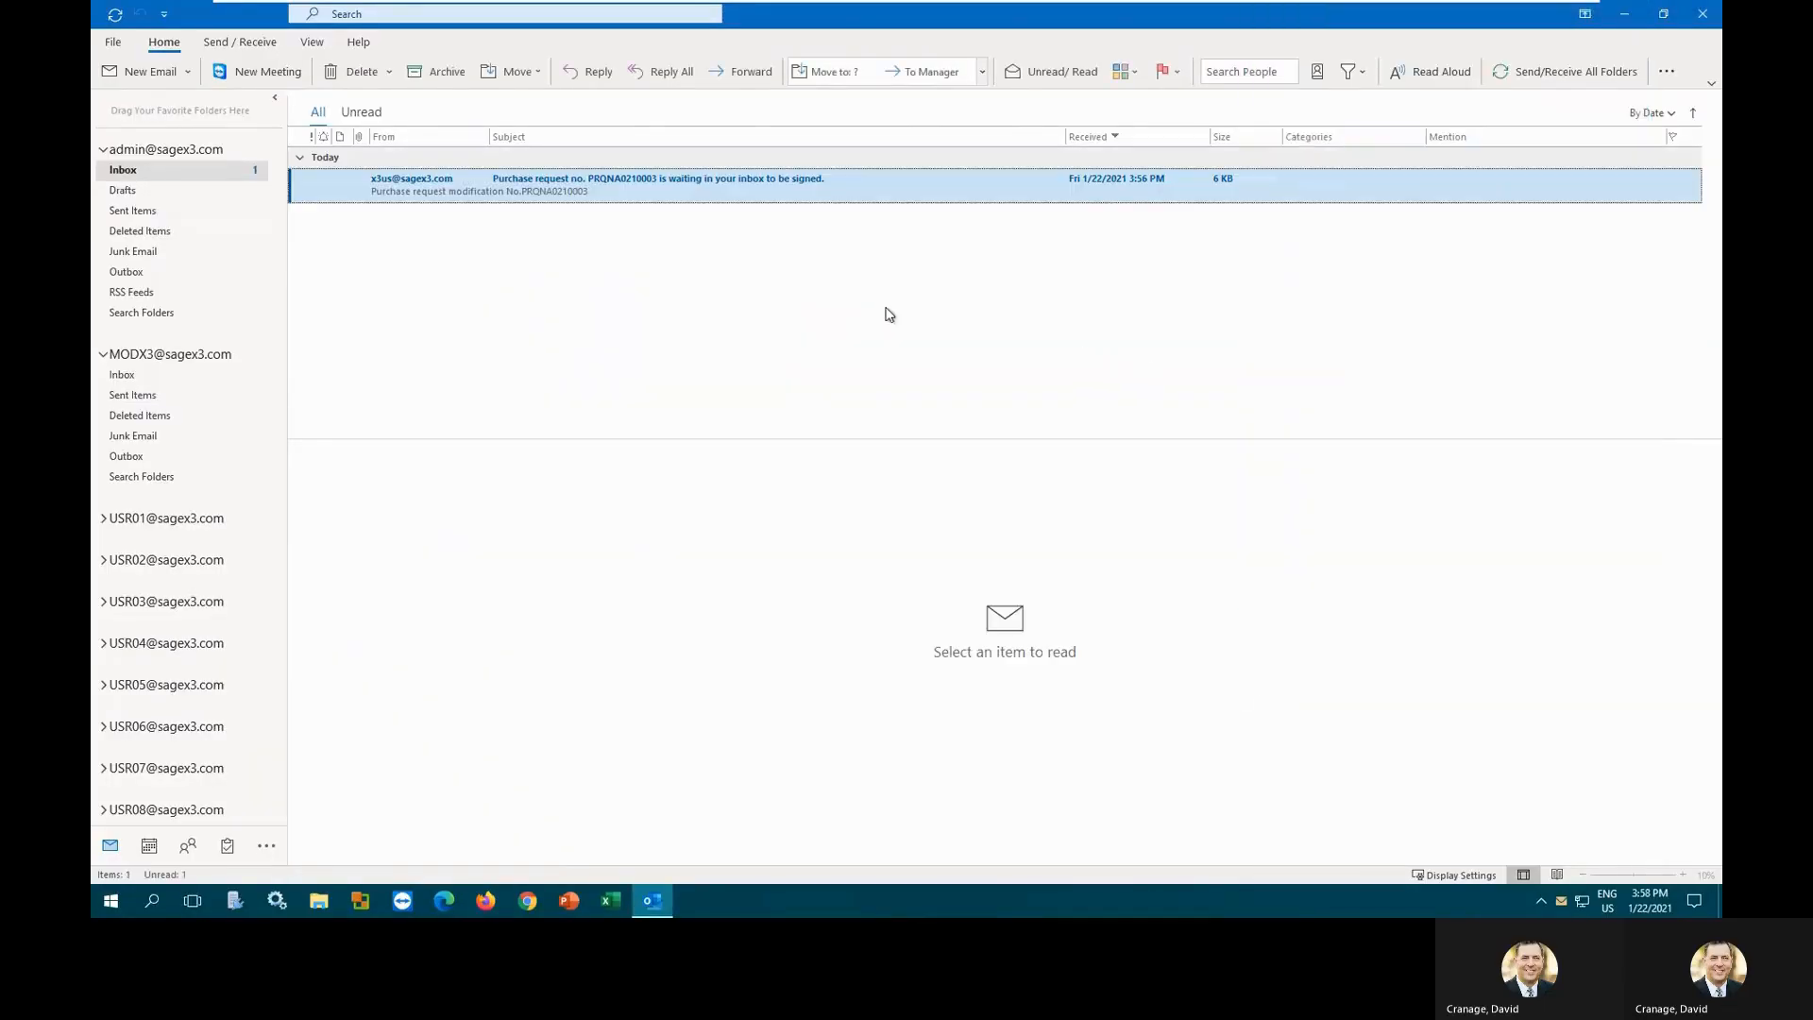
left_click(651, 188)
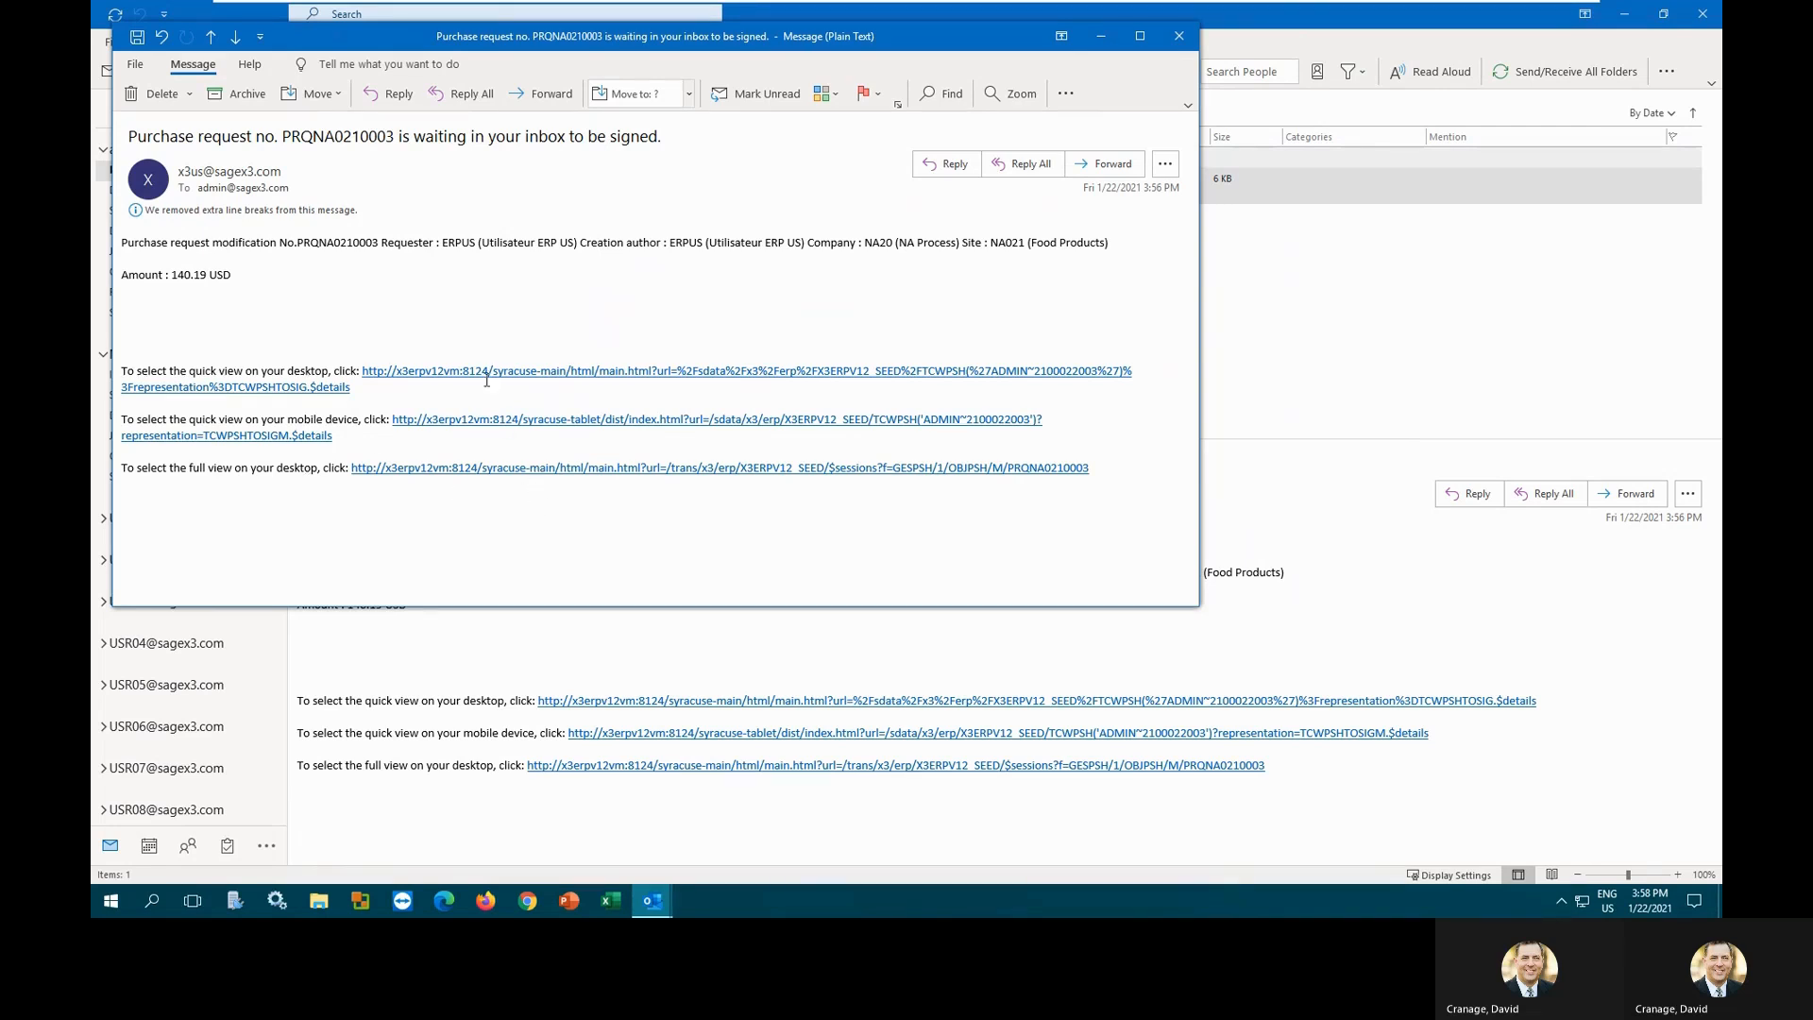
left_click(1179, 37)
key("alt+Tab")
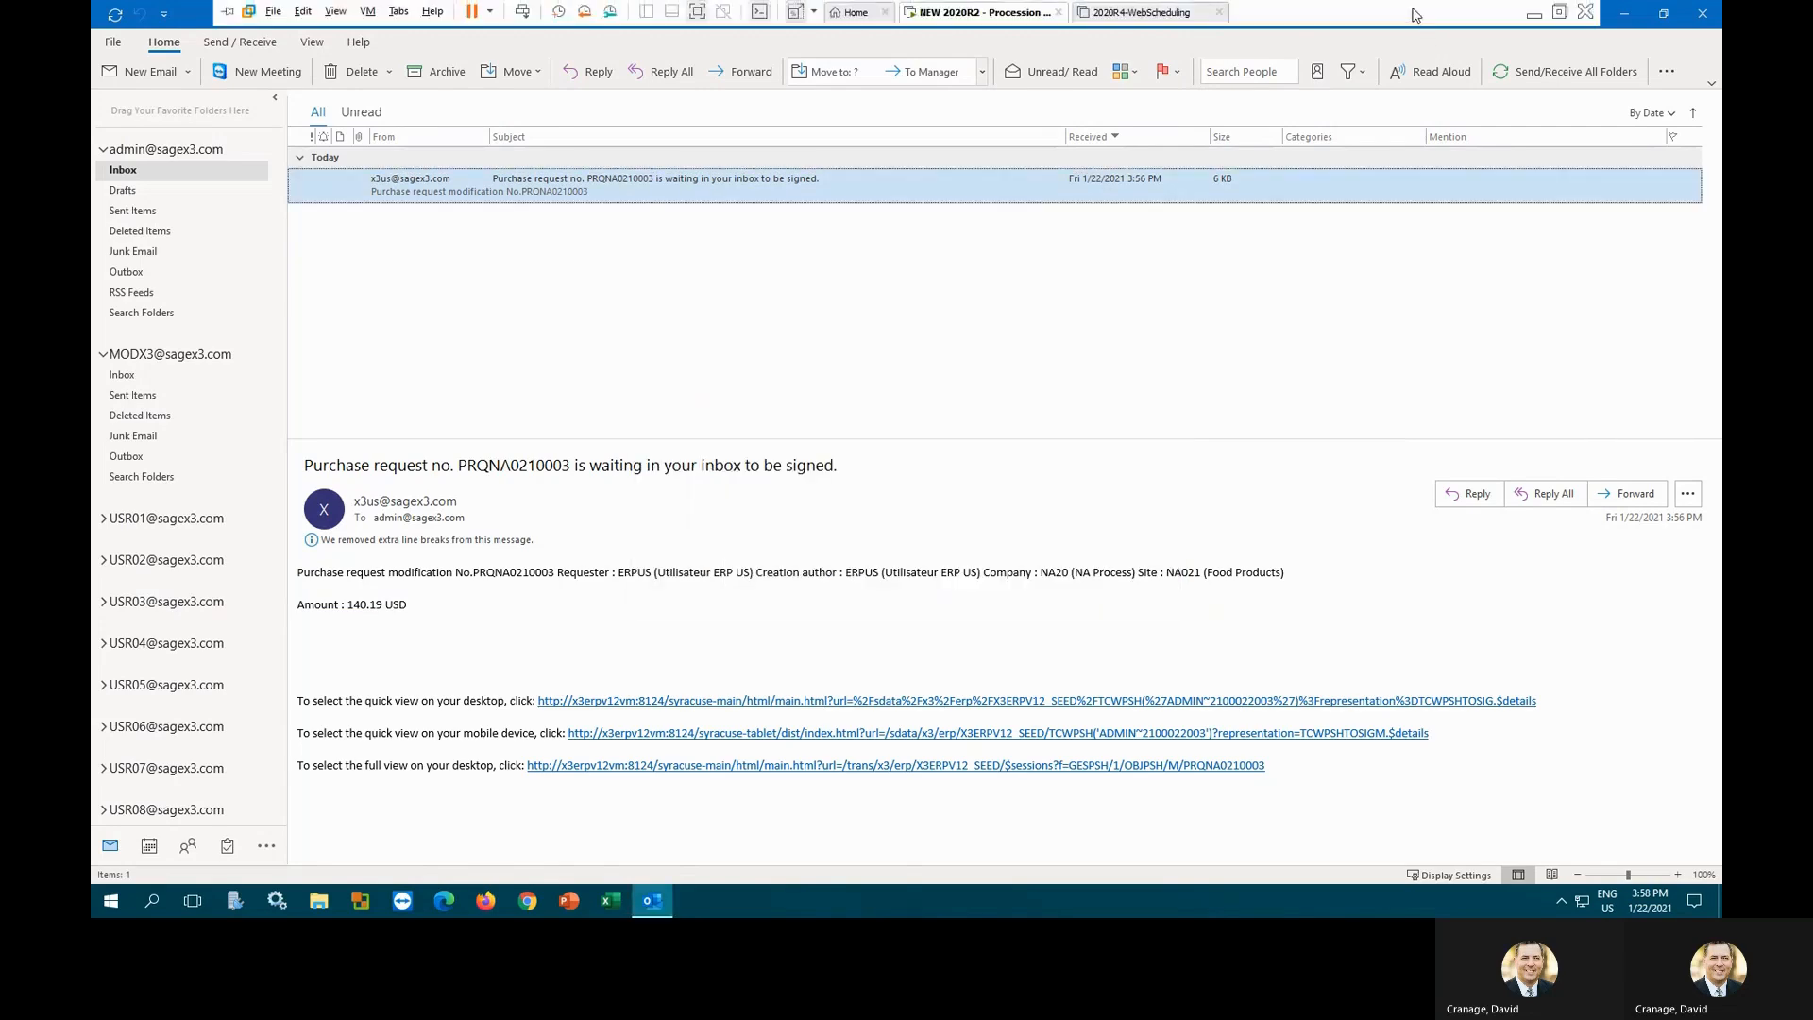
key("alt+Tab")
Leave the purchase request, open Purchasing Approval, sign the new purchase request, and mark its follow-up notification as read.
left_click(1707, 165)
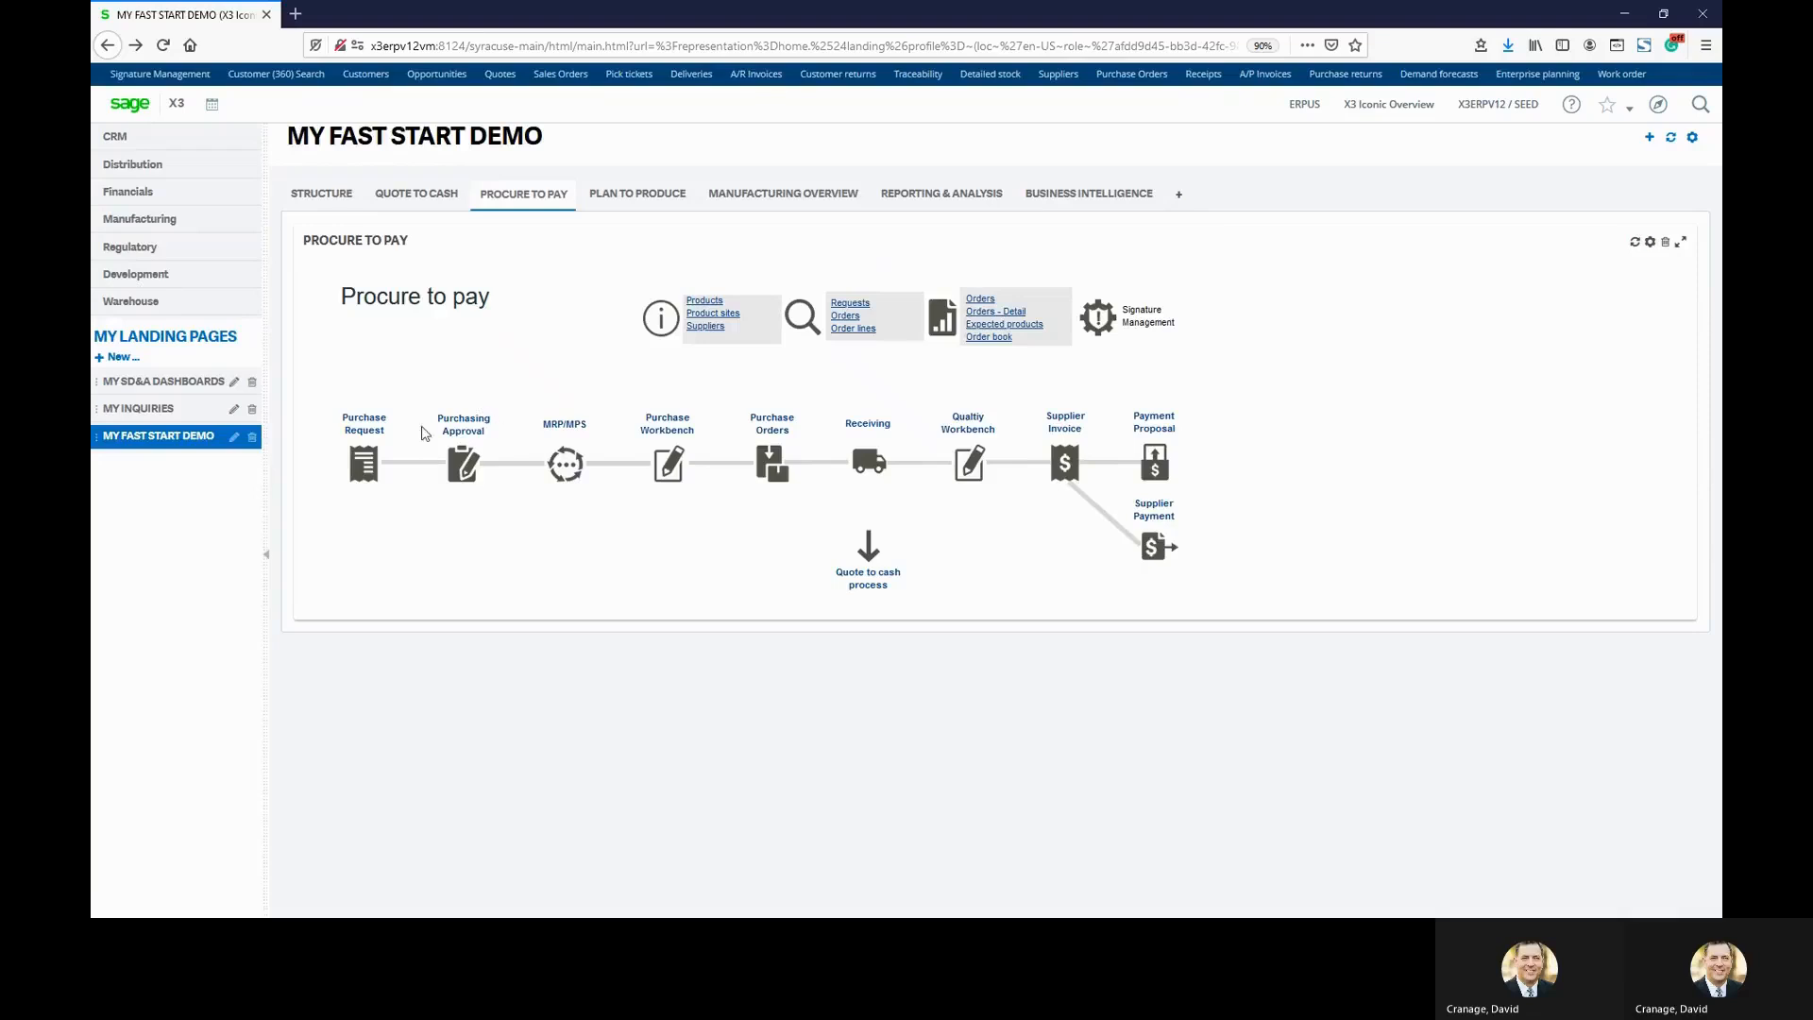
left_click(462, 465)
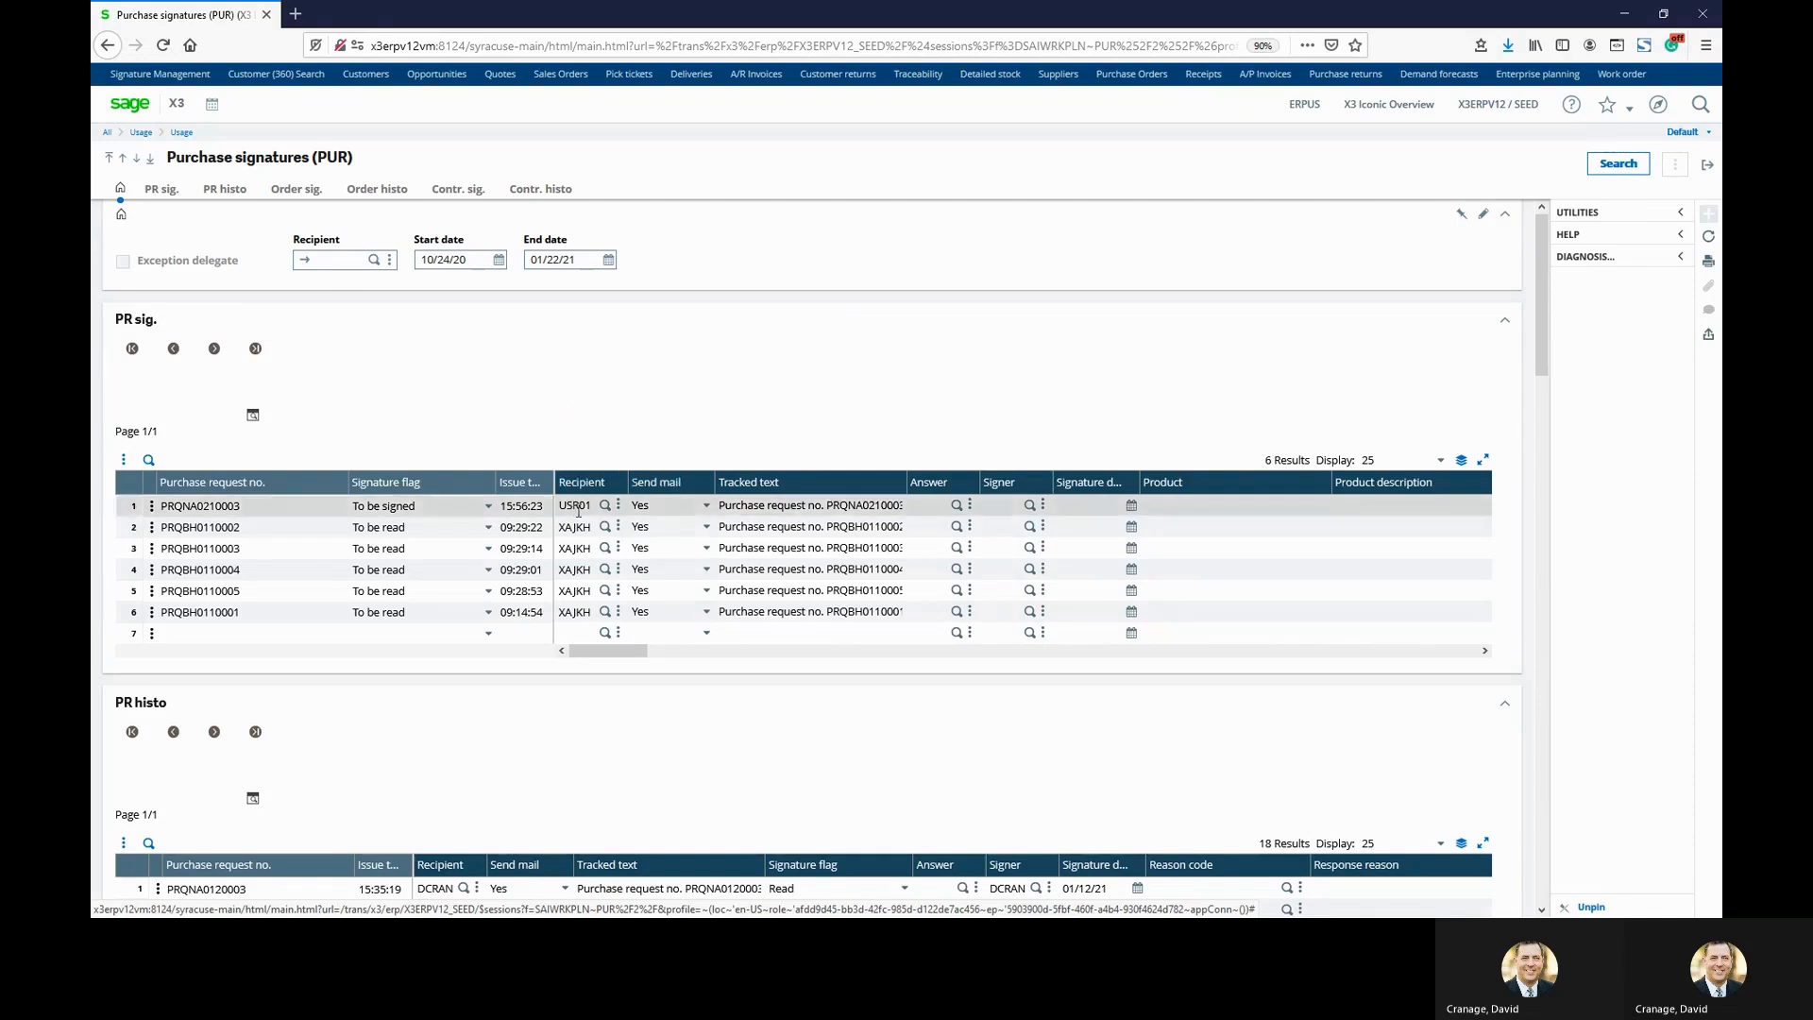
left_click(151, 506)
left_click(182, 640)
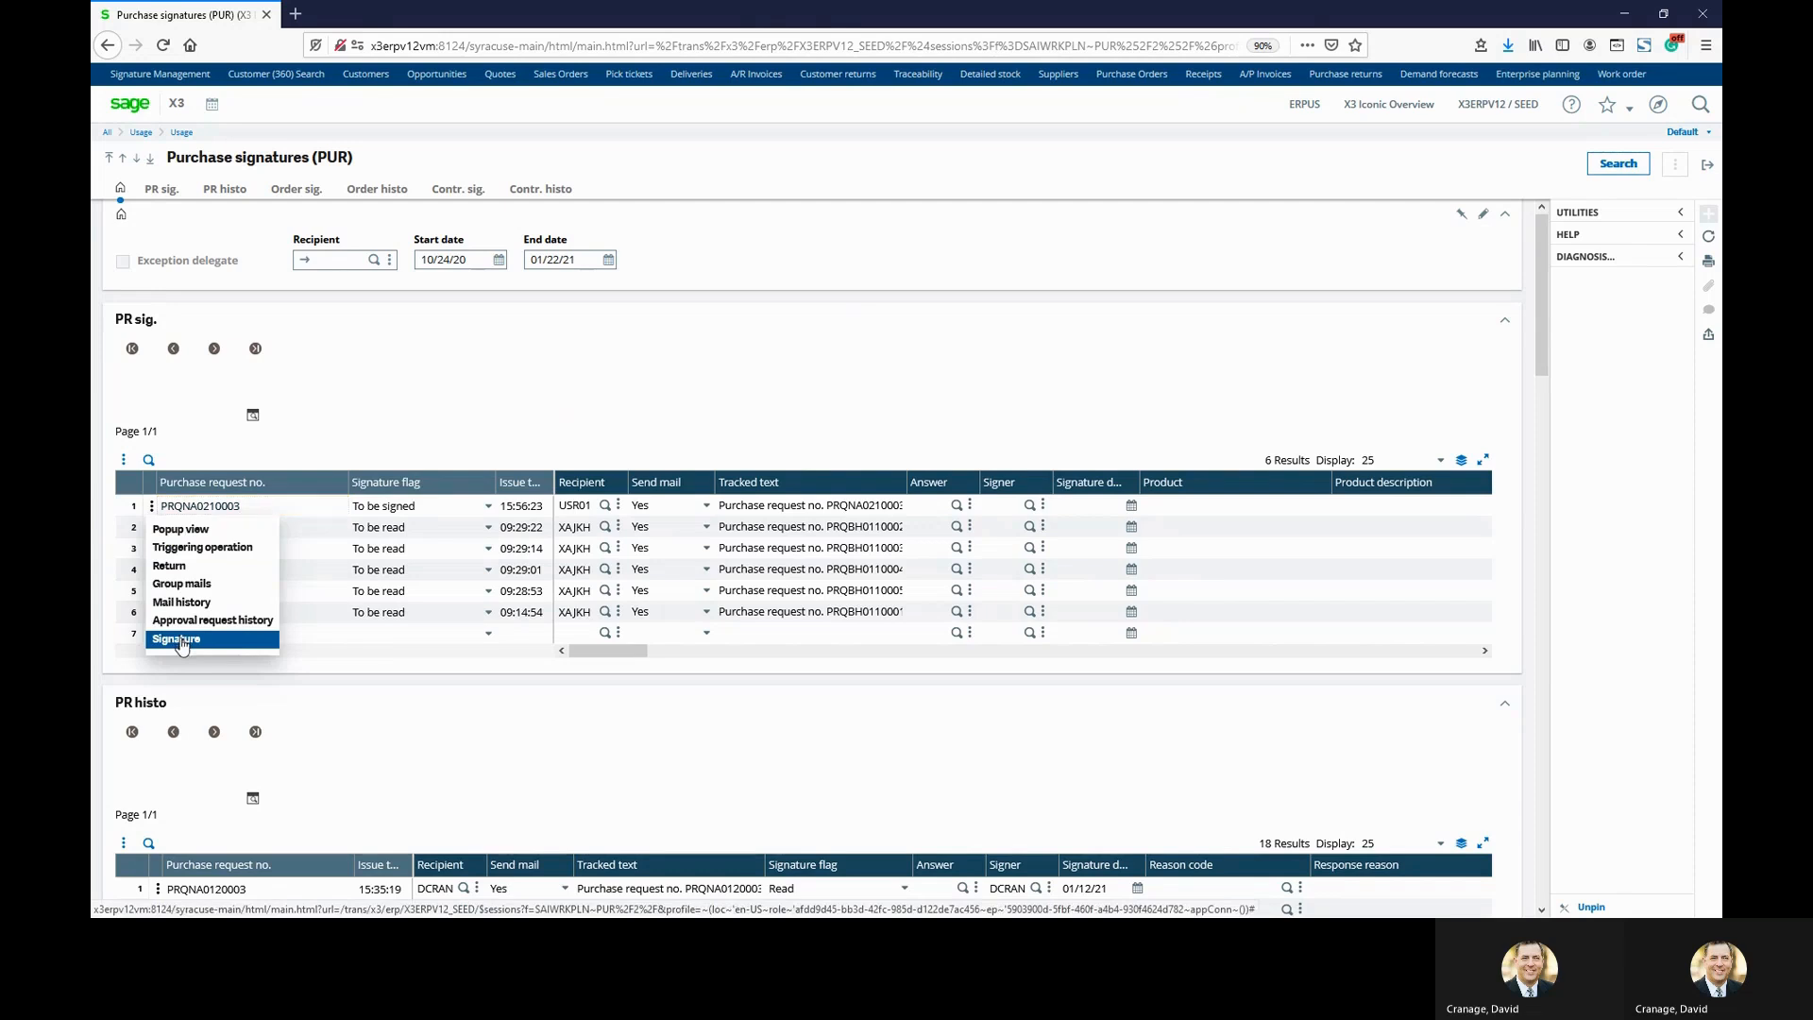
left_click(823, 217)
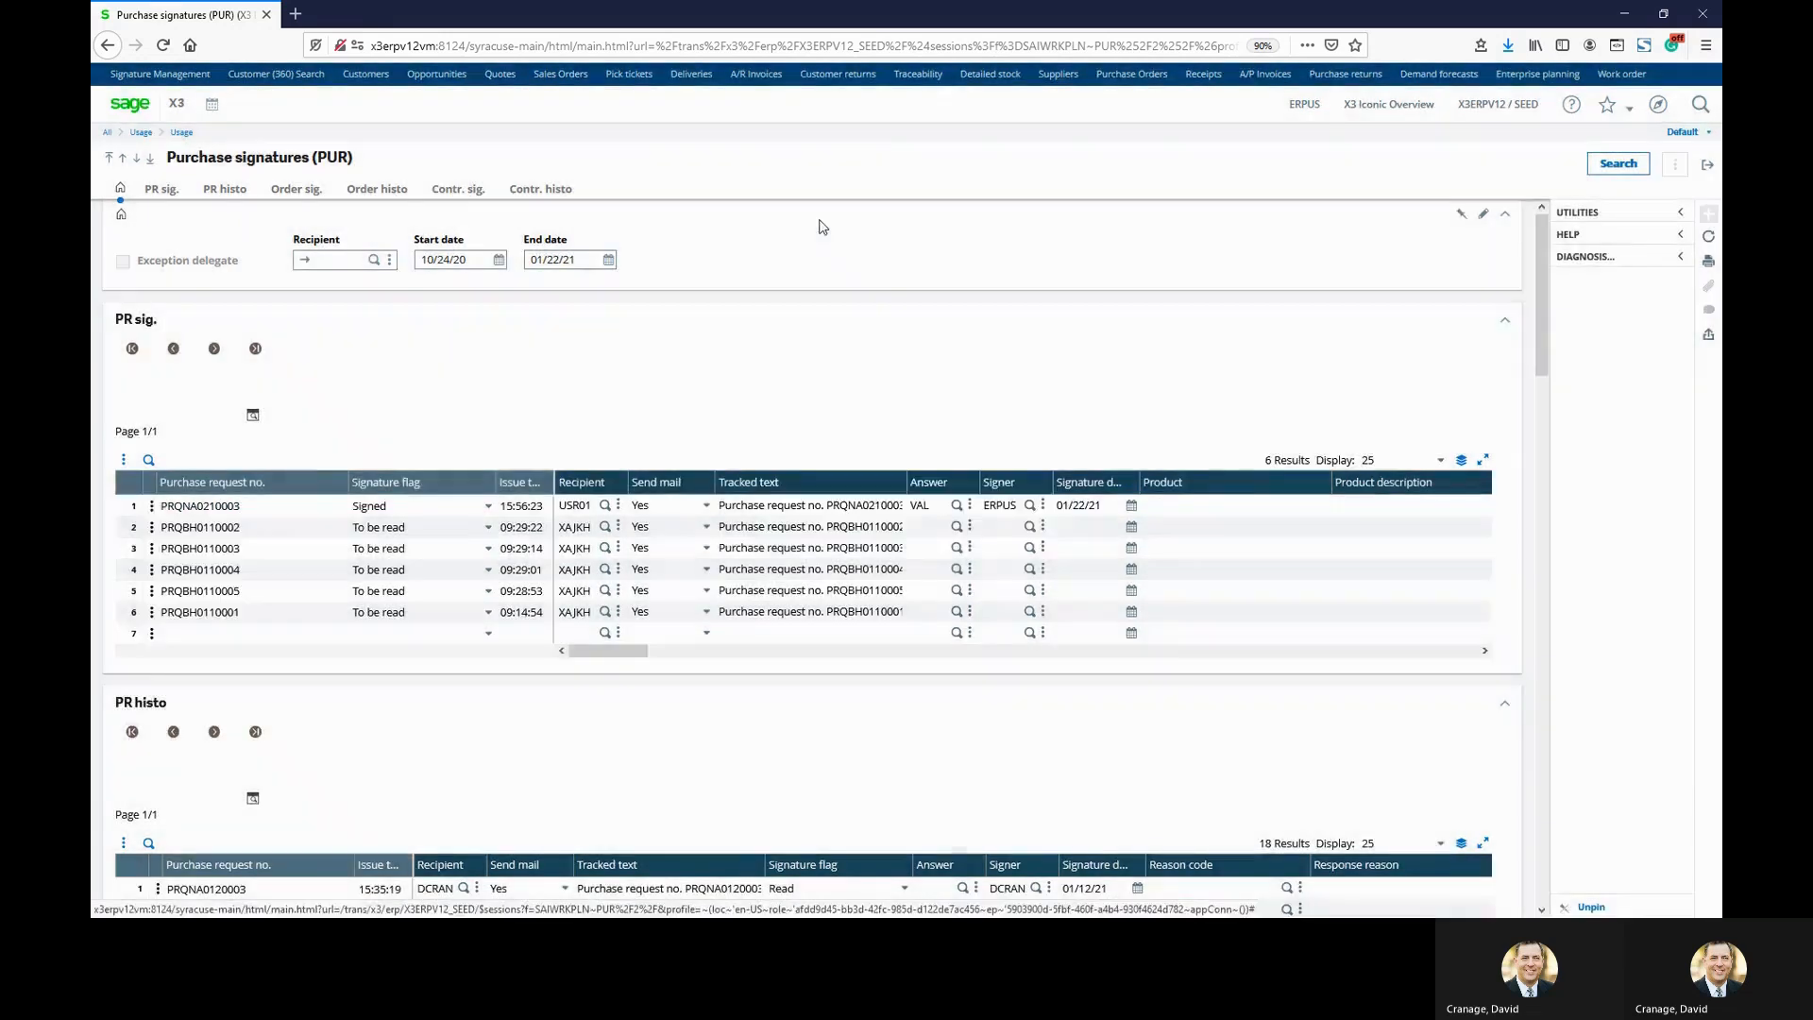
left_click(151, 506)
left_click(200, 645)
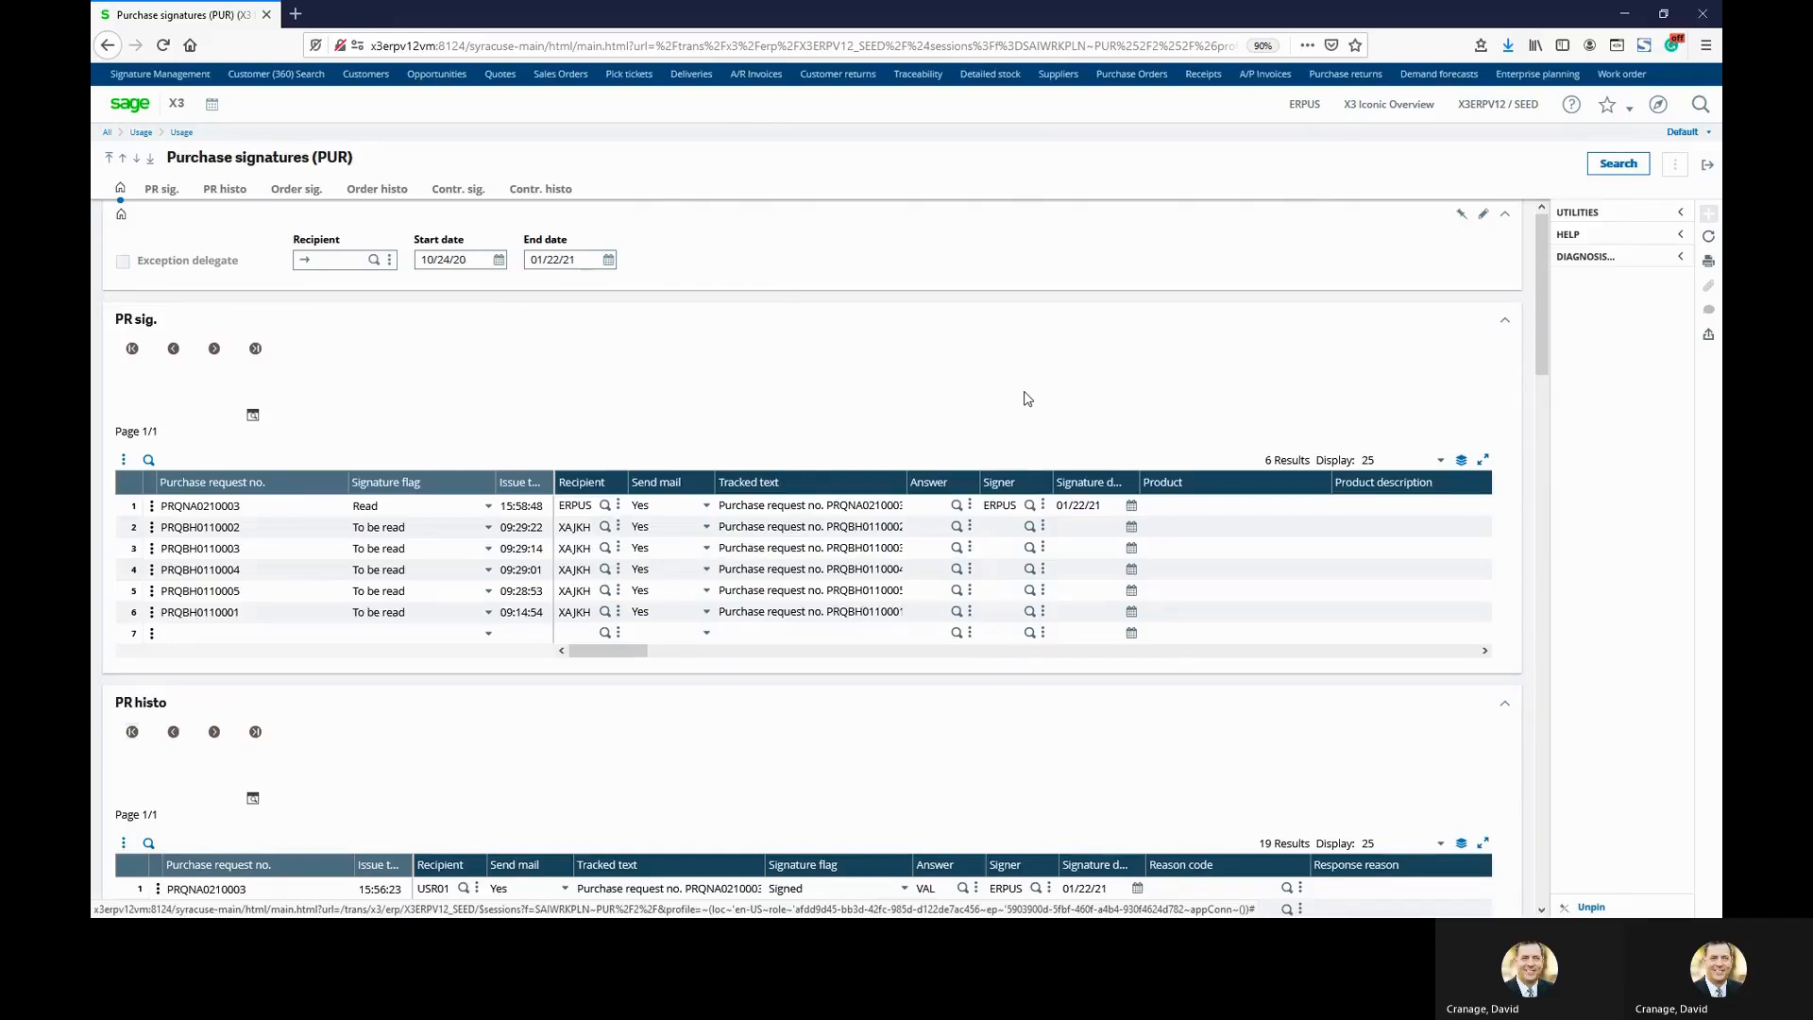
left_click(1702, 15)
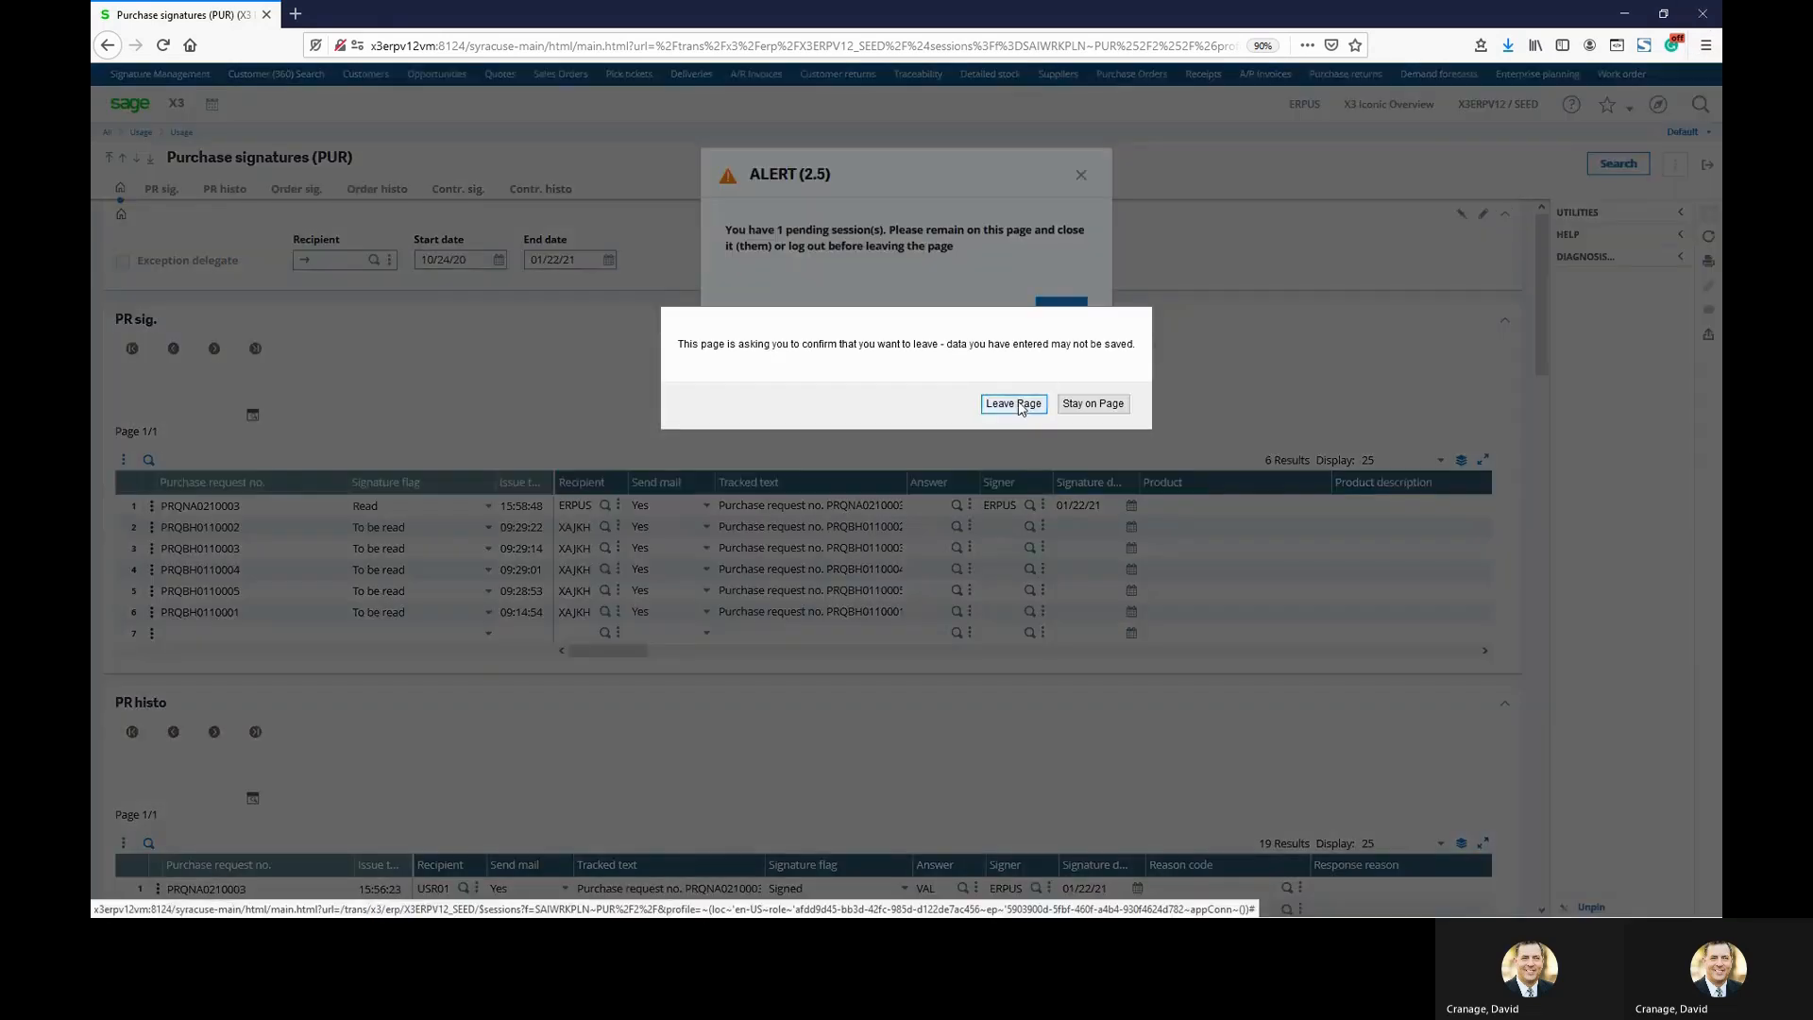
left_click(1092, 404)
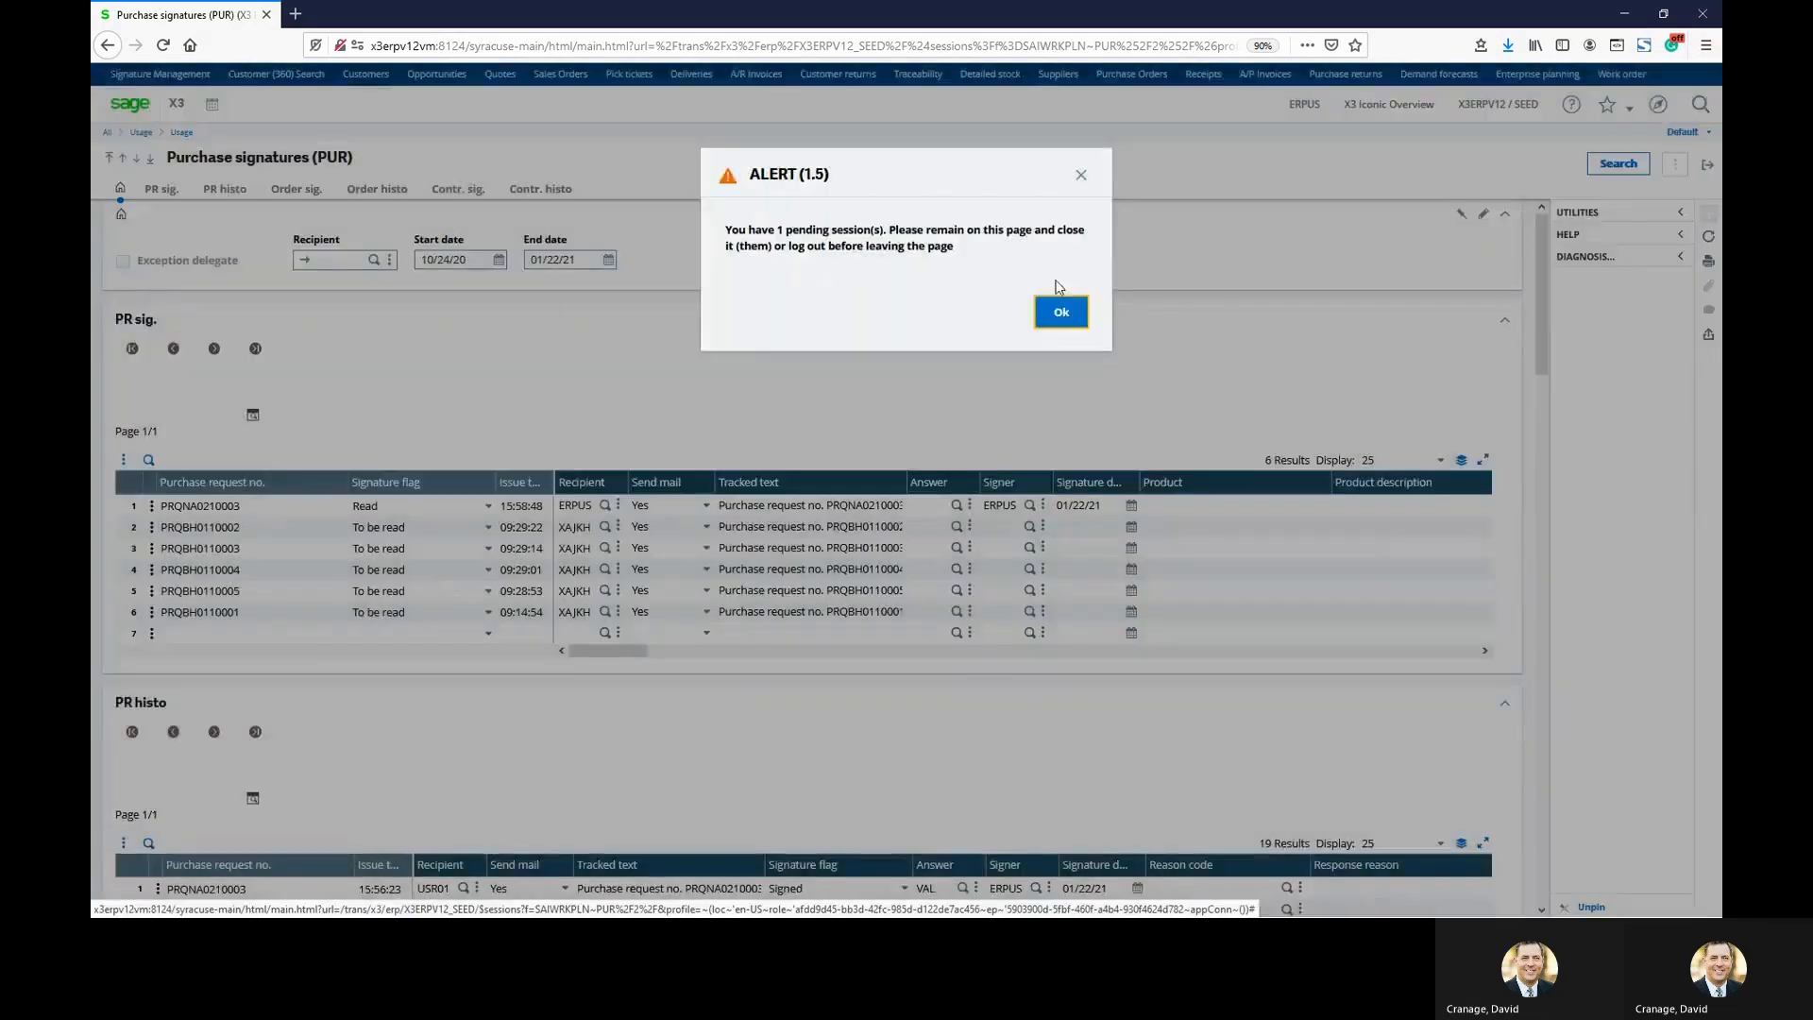
left_click(1060, 314)
Leave the purchase signatures, run MRP processing for site NA021 with reference date 01/22/21, and look through its log.
left_click(1707, 164)
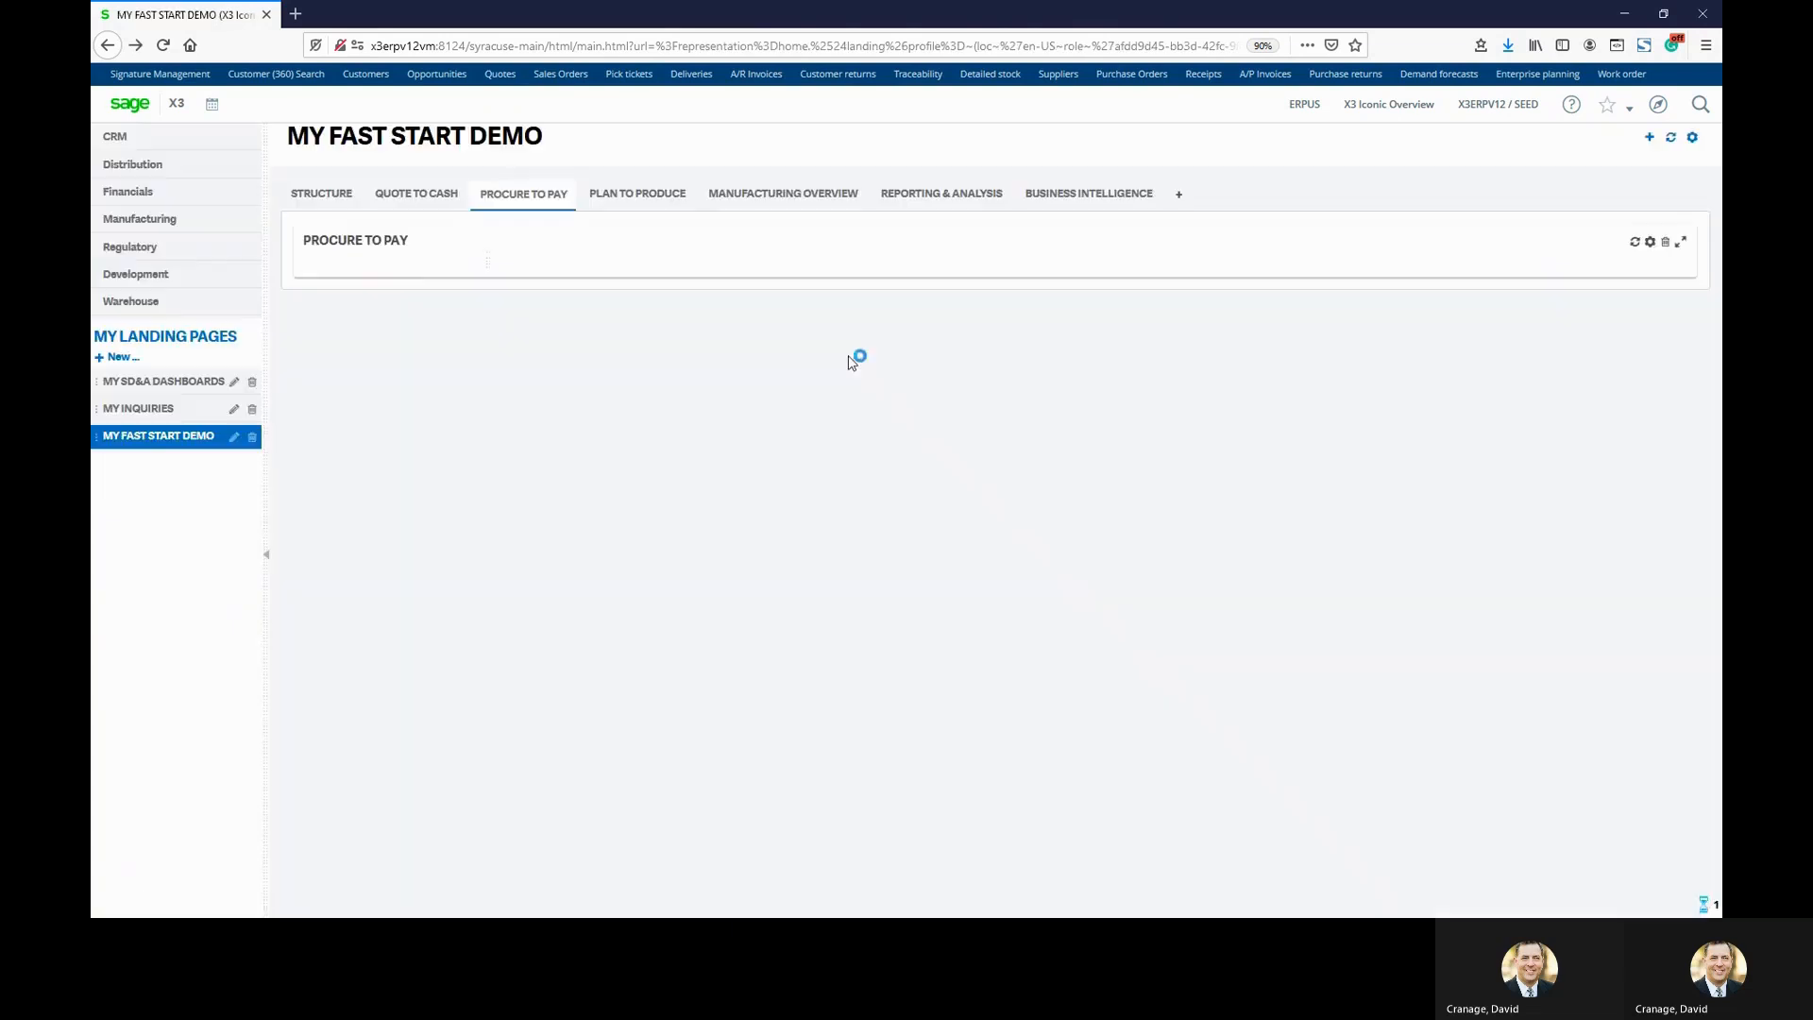
left_click(565, 464)
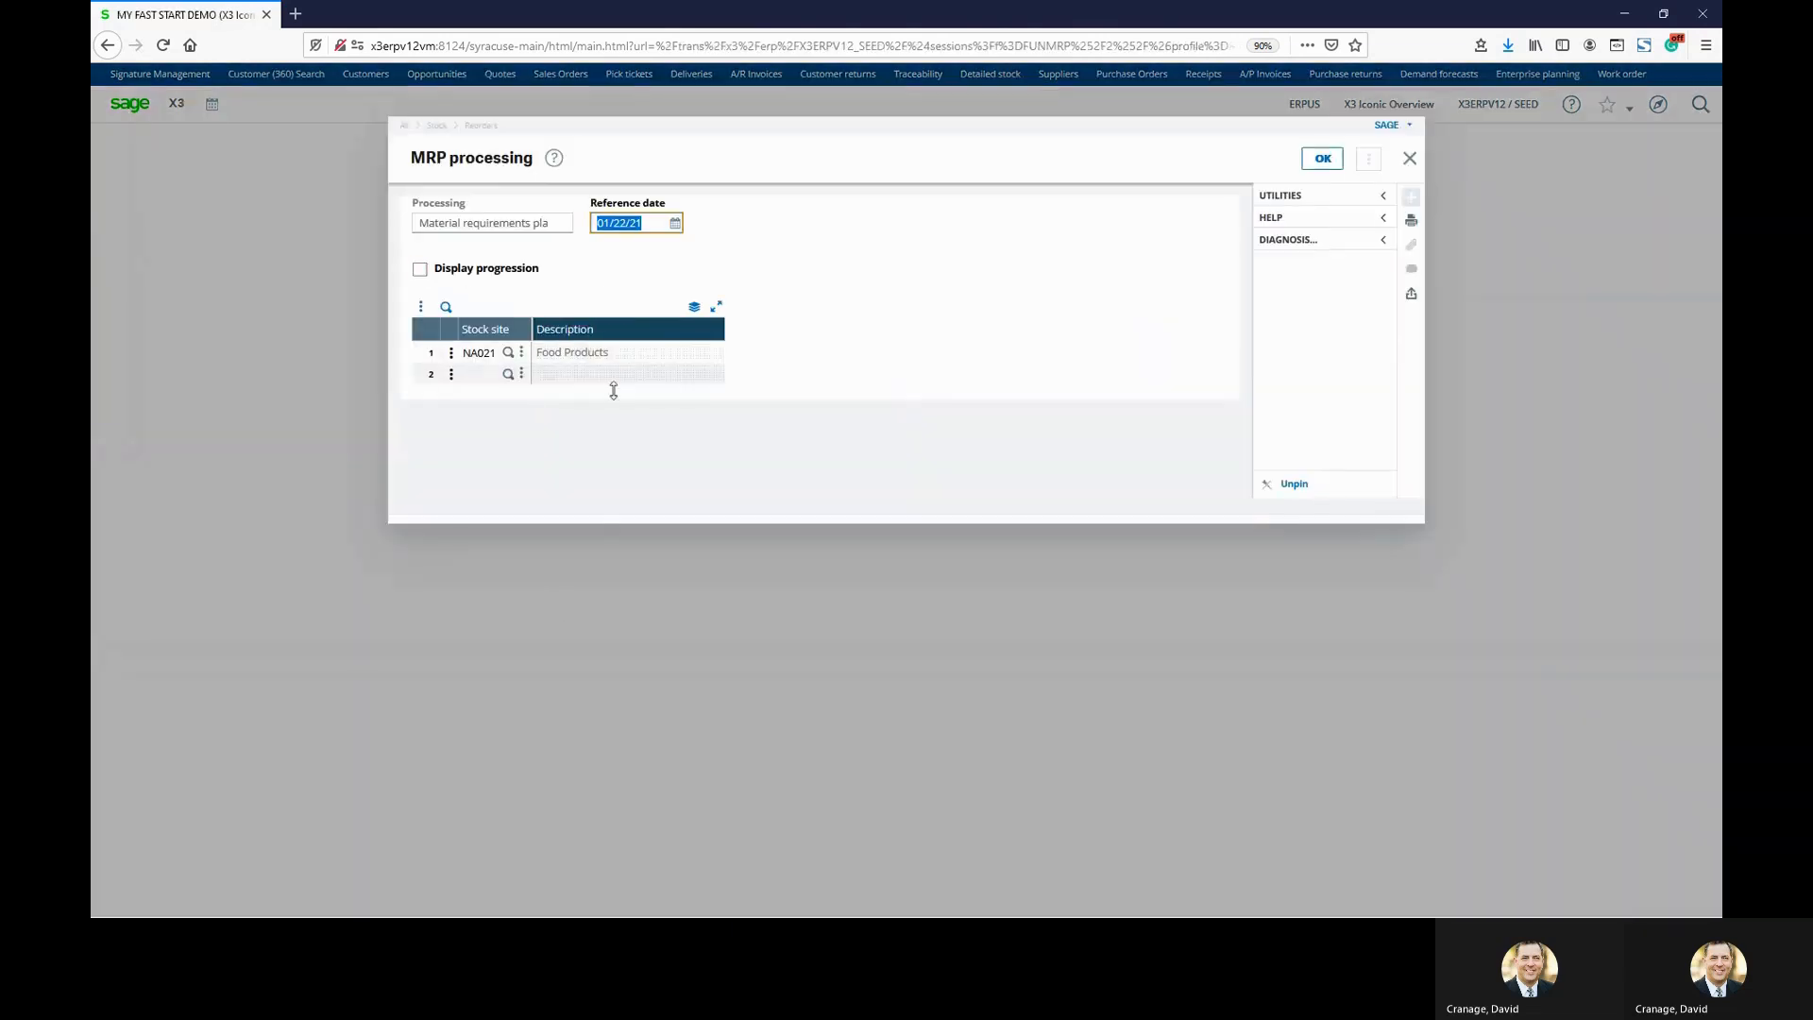
left_click(1322, 159)
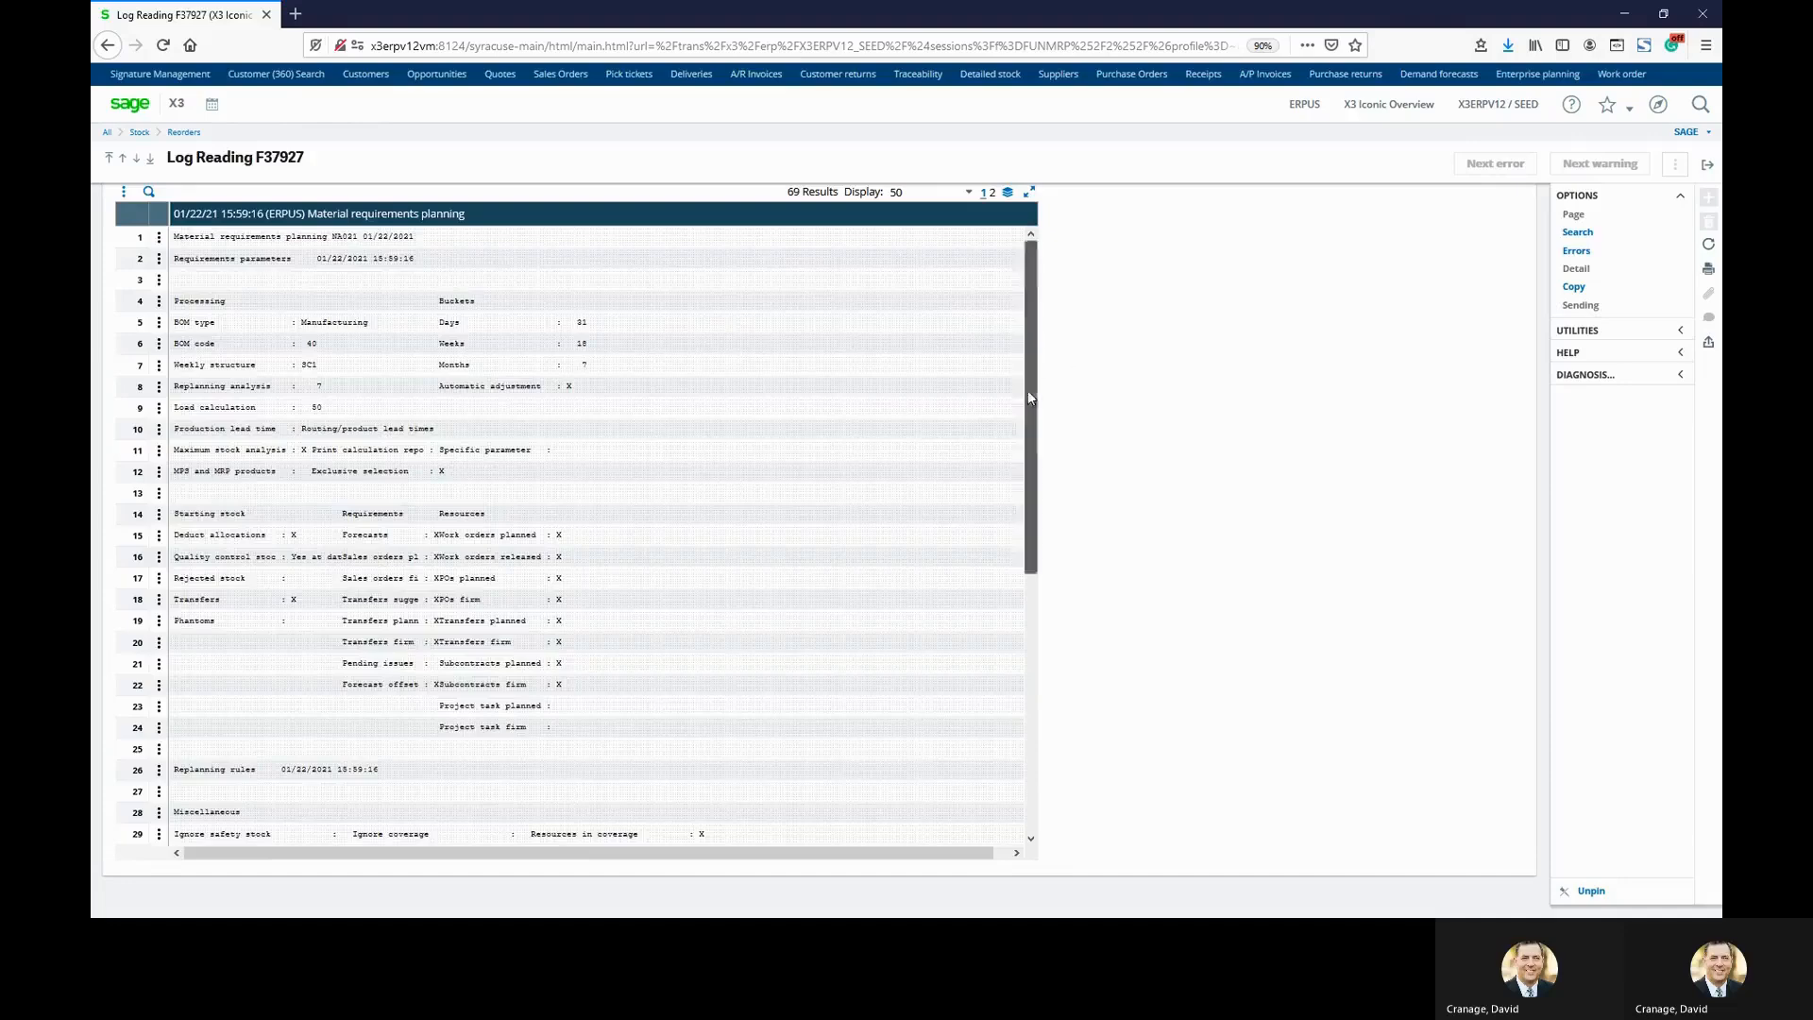
left_click_drag(1027, 389, 1013, 664)
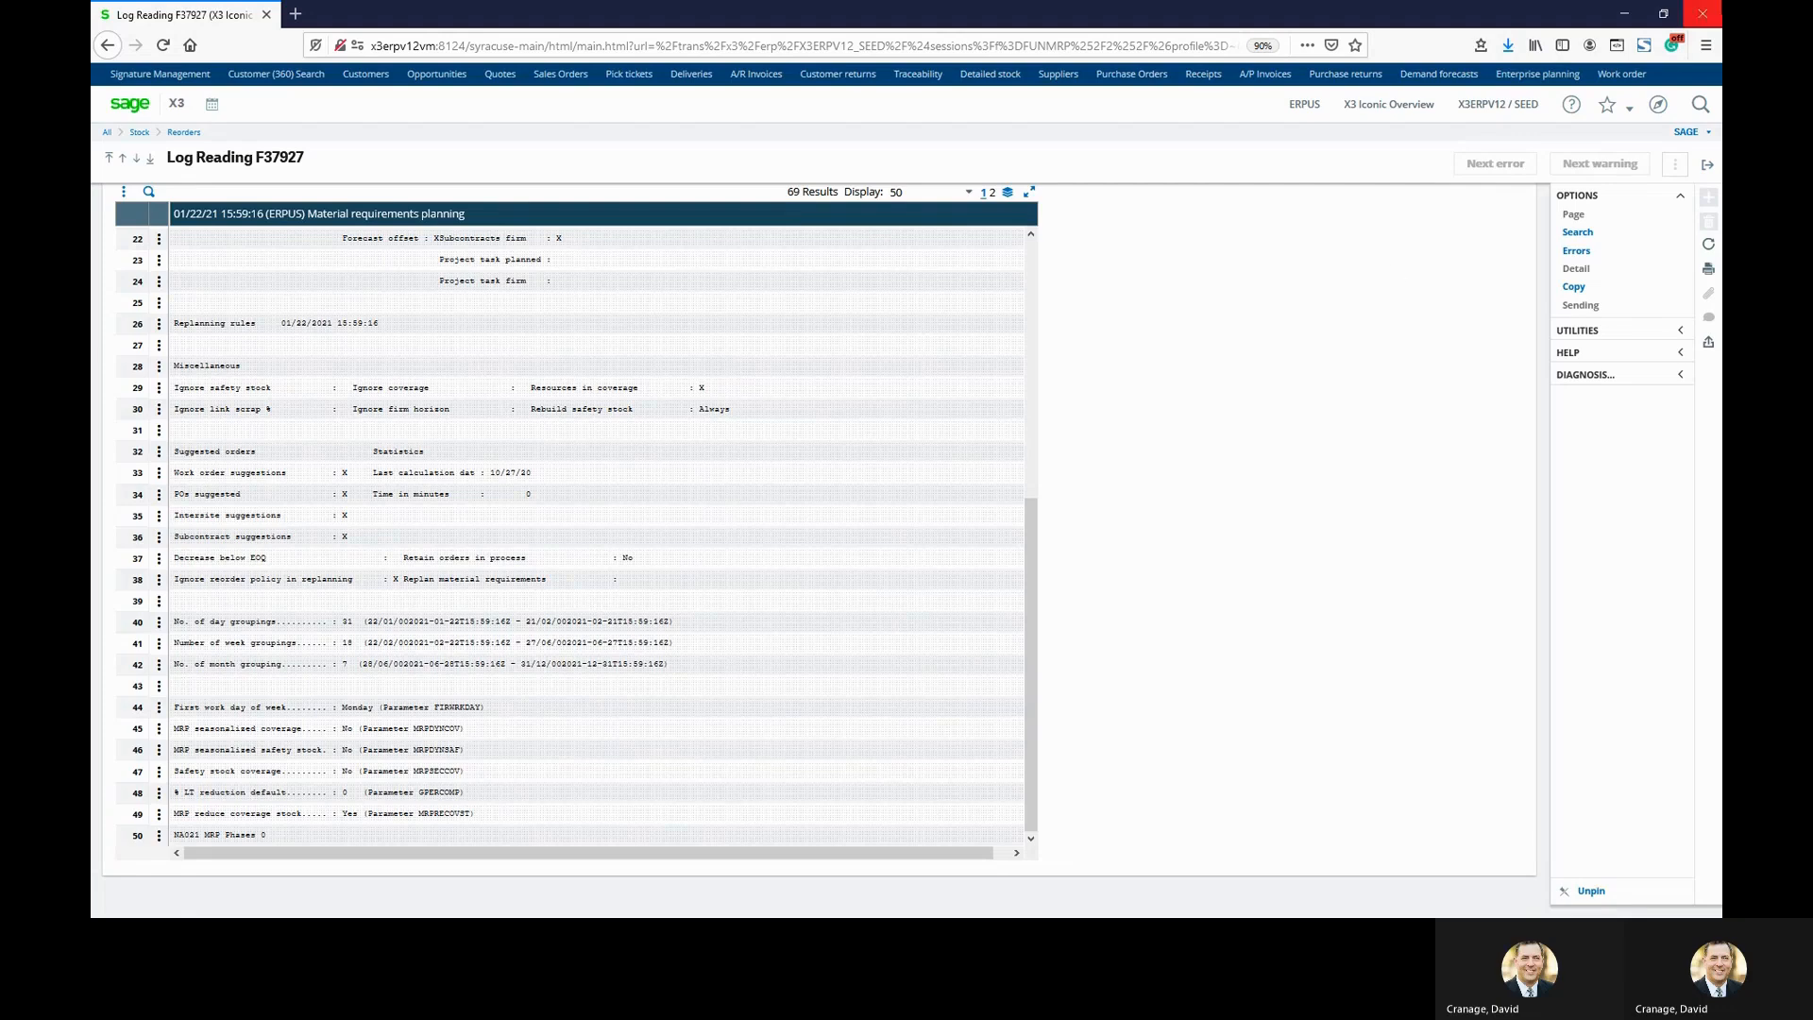
left_click(1706, 164)
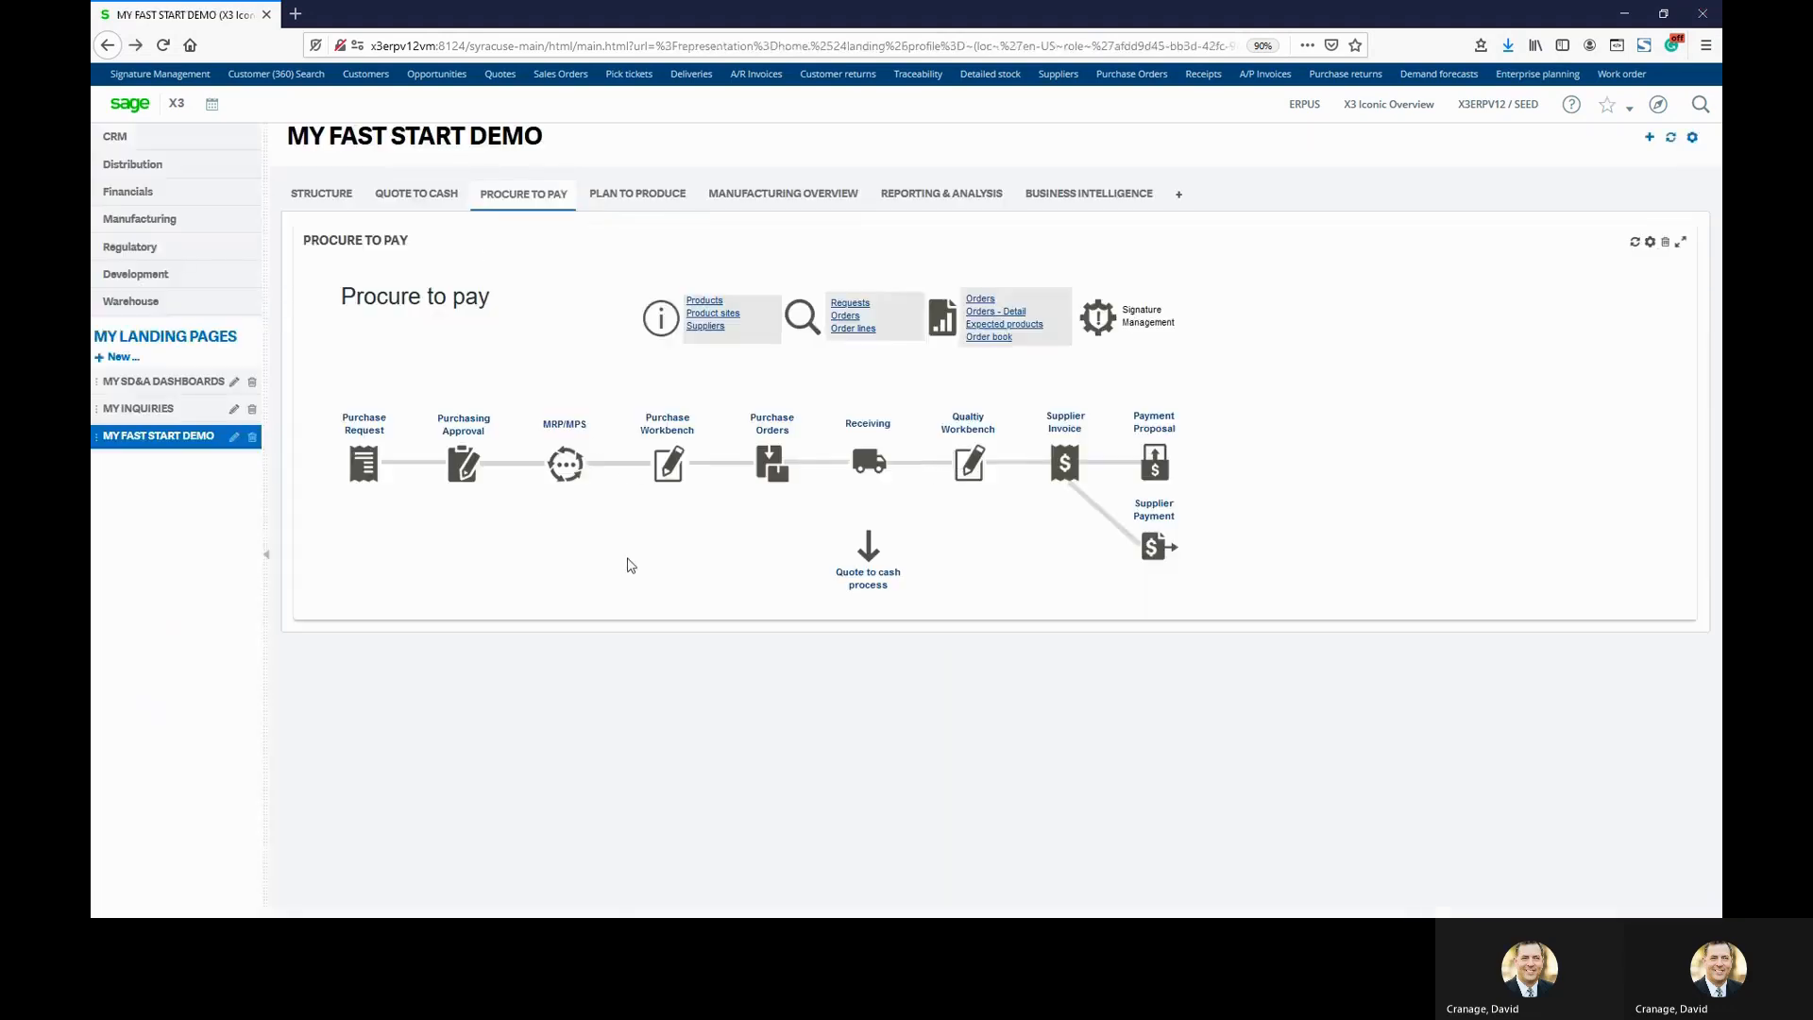
Open the Purchase Workbench and search requirements with the product range RAW316 to RAW316 and the BP range NA055 to NA055.
left_click(673, 475)
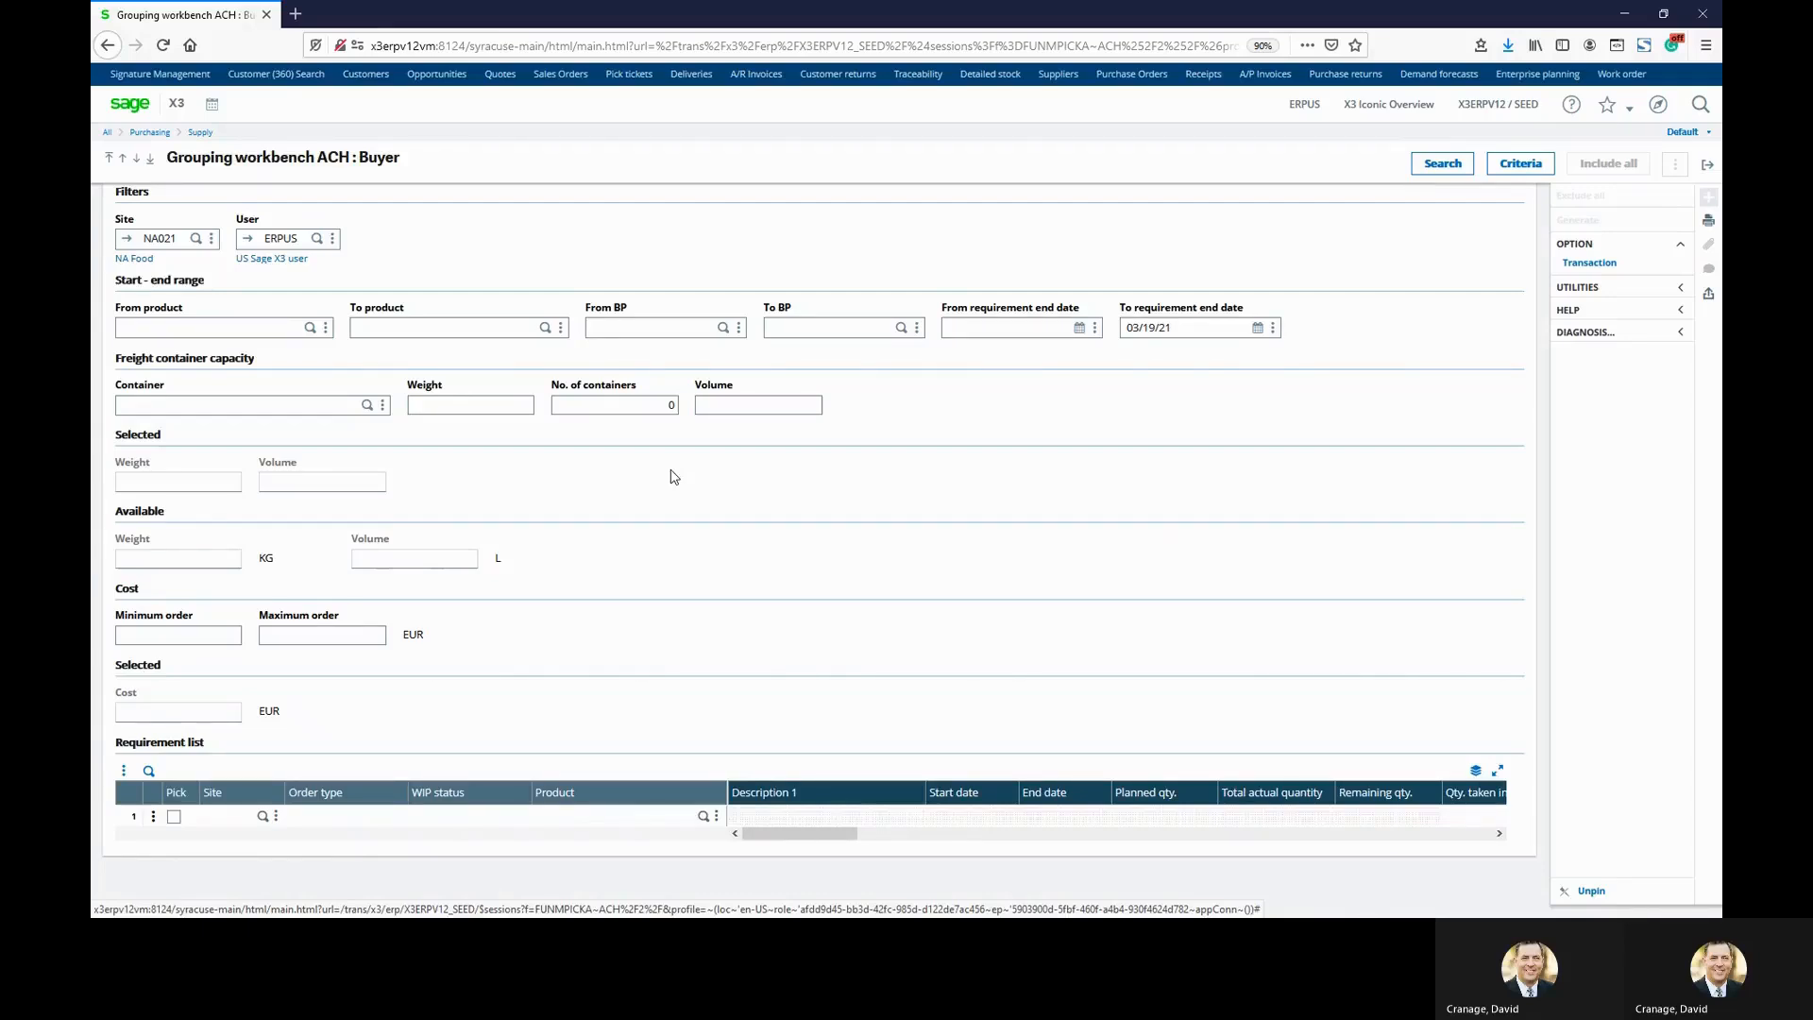
left_click(289, 327)
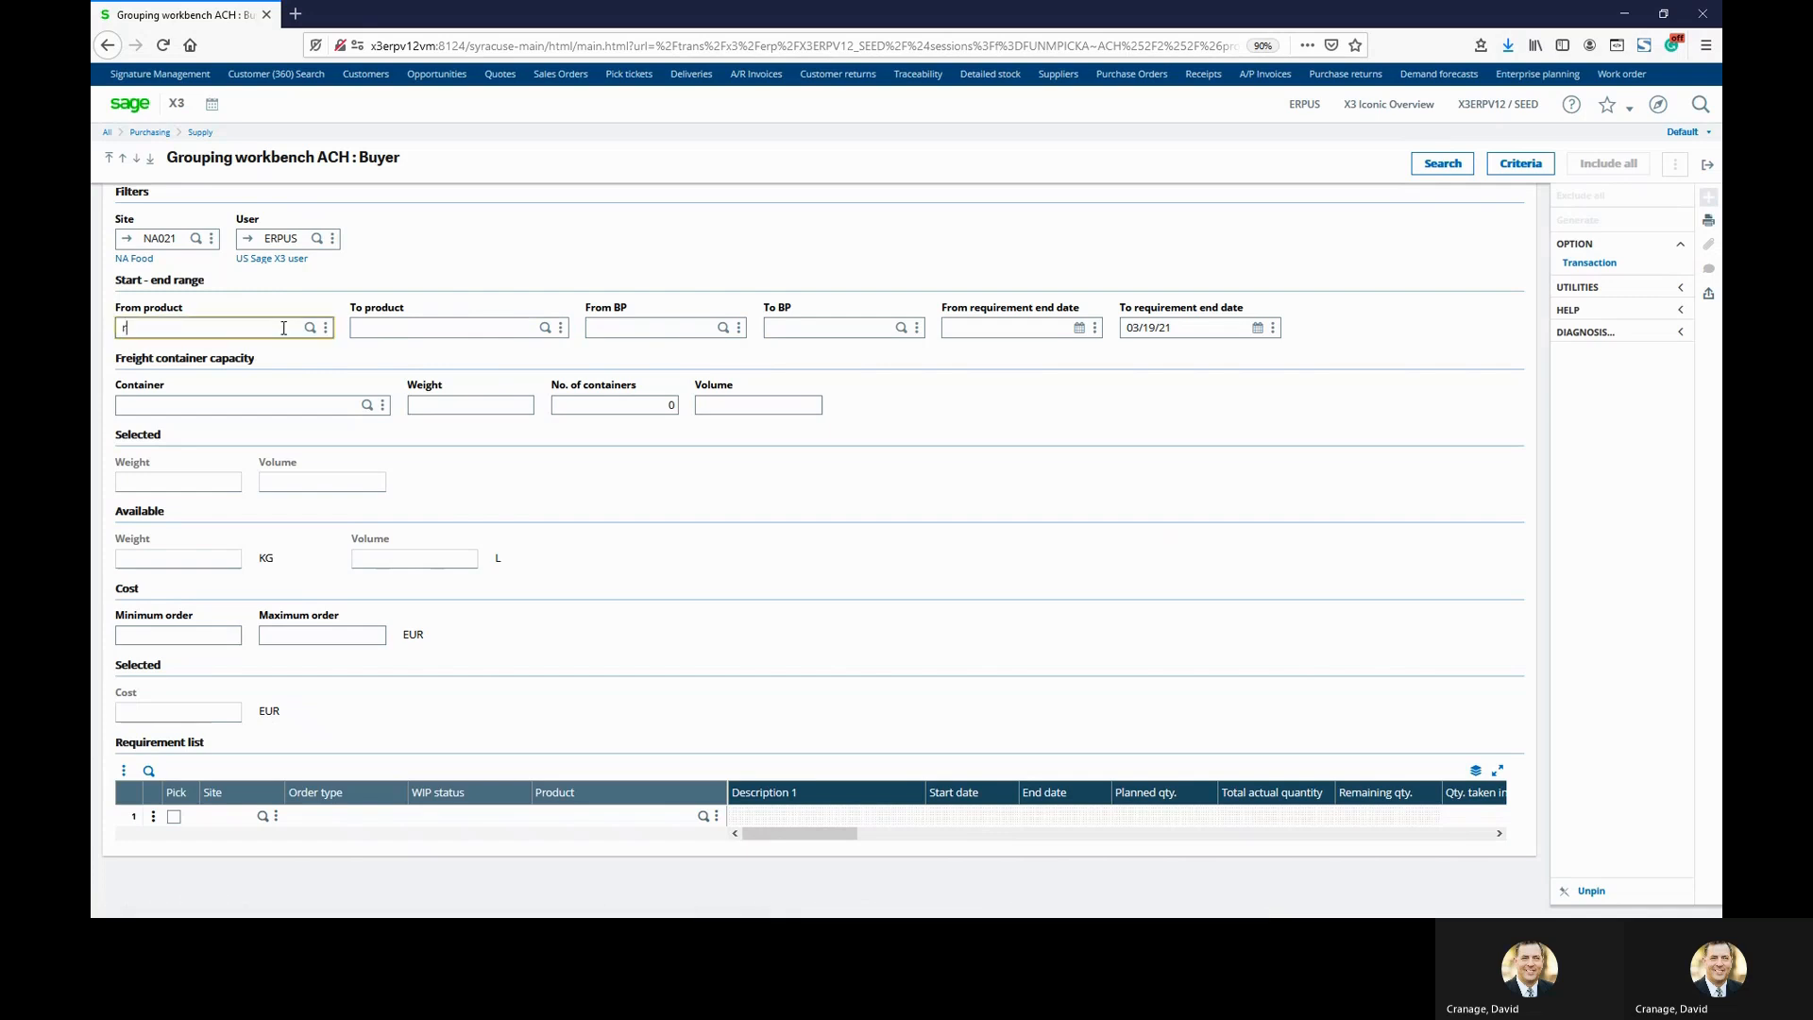
type("raw316")
key("Tab")
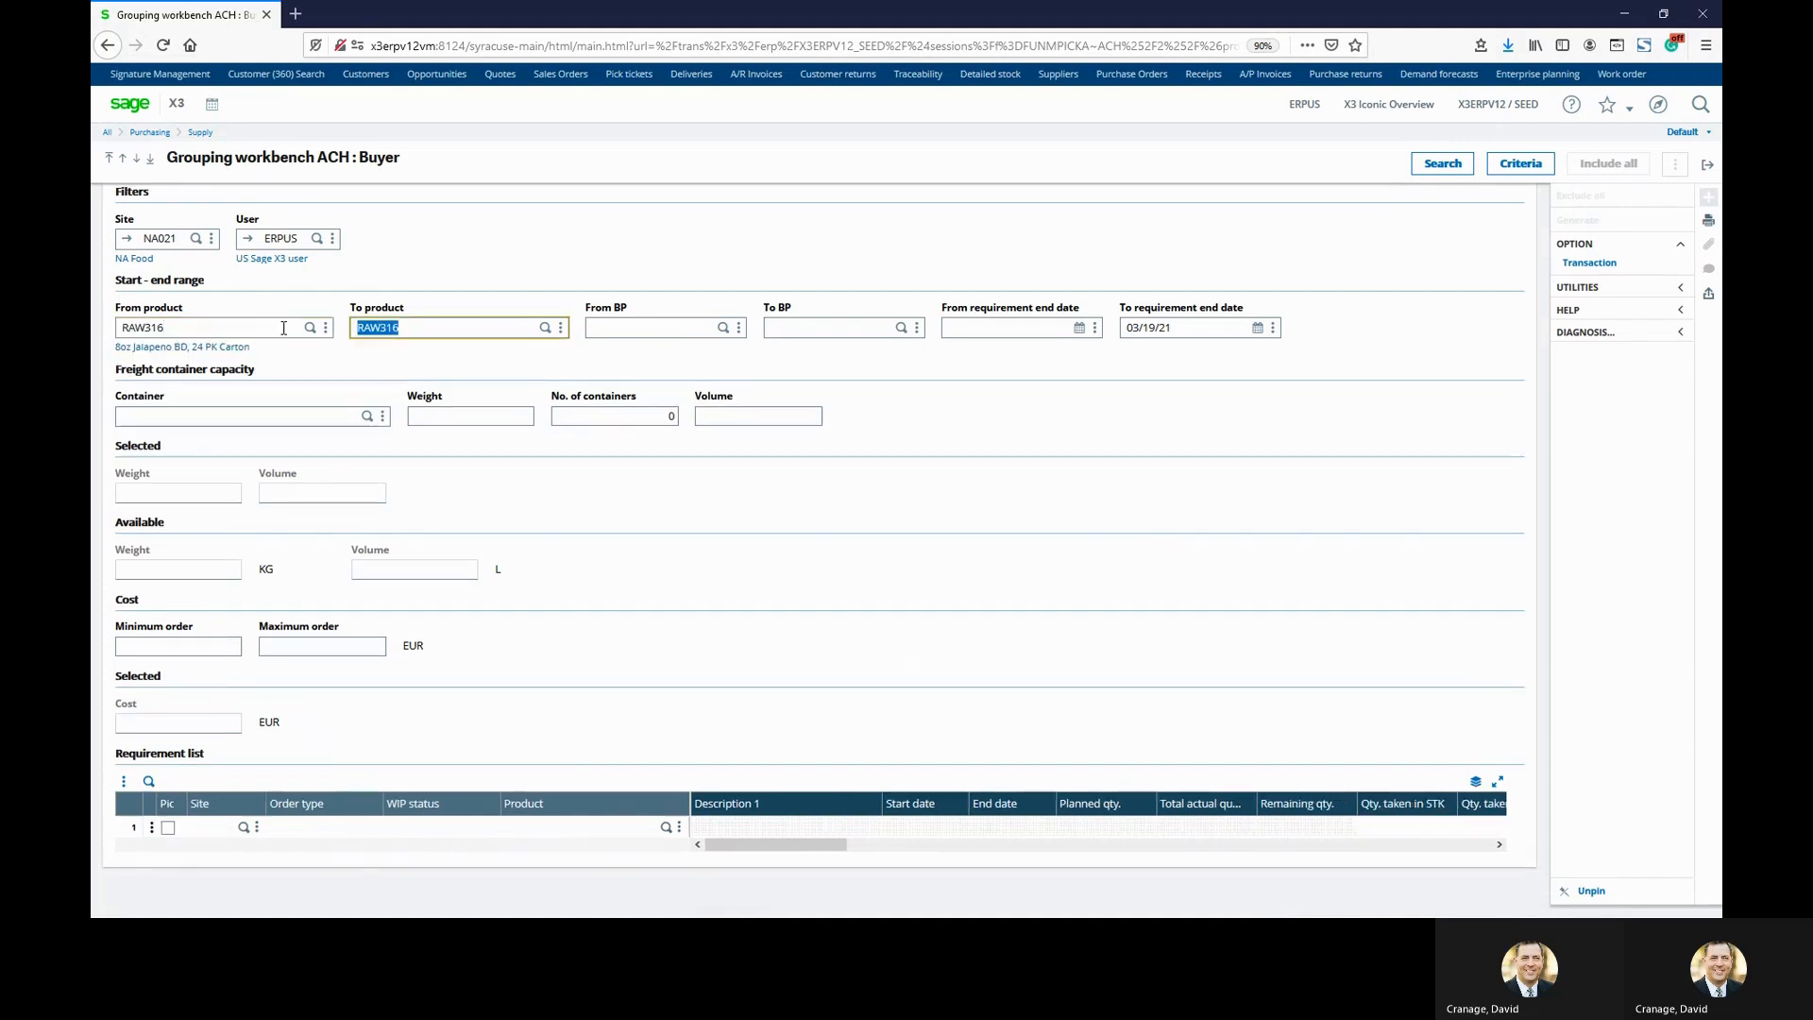
key("Tab")
type("na")
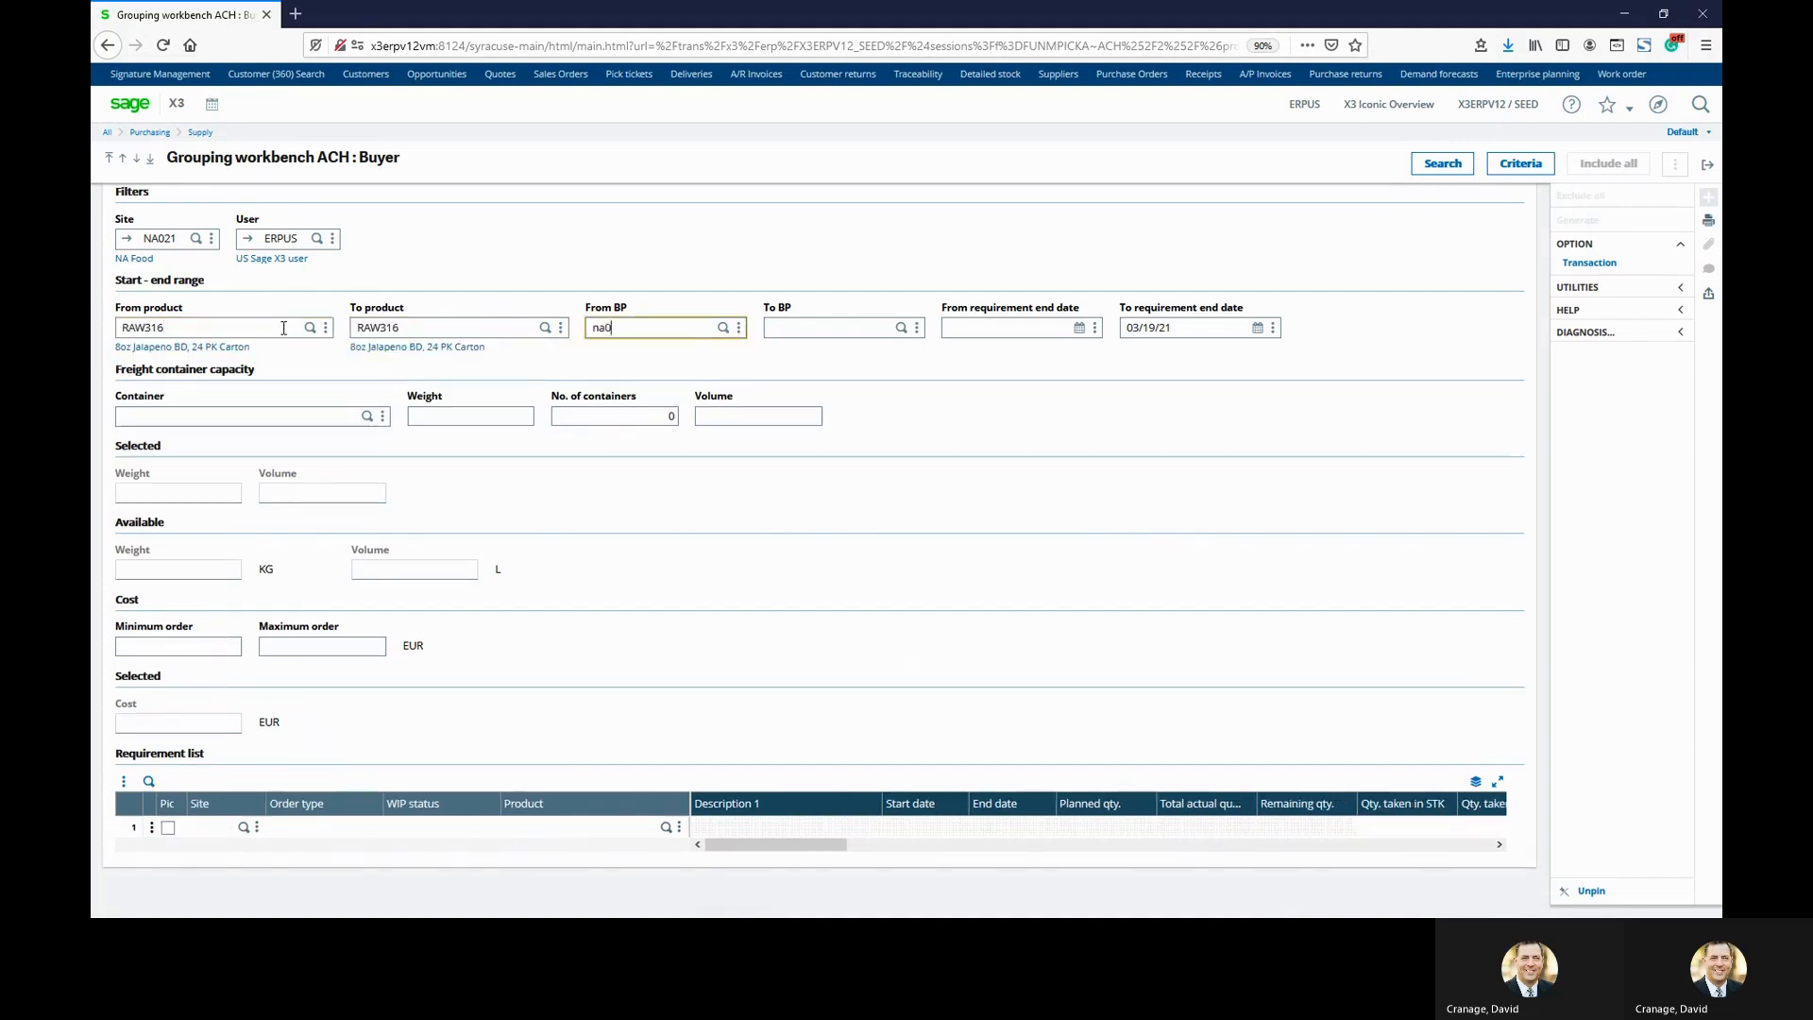
type("055")
key("Tab")
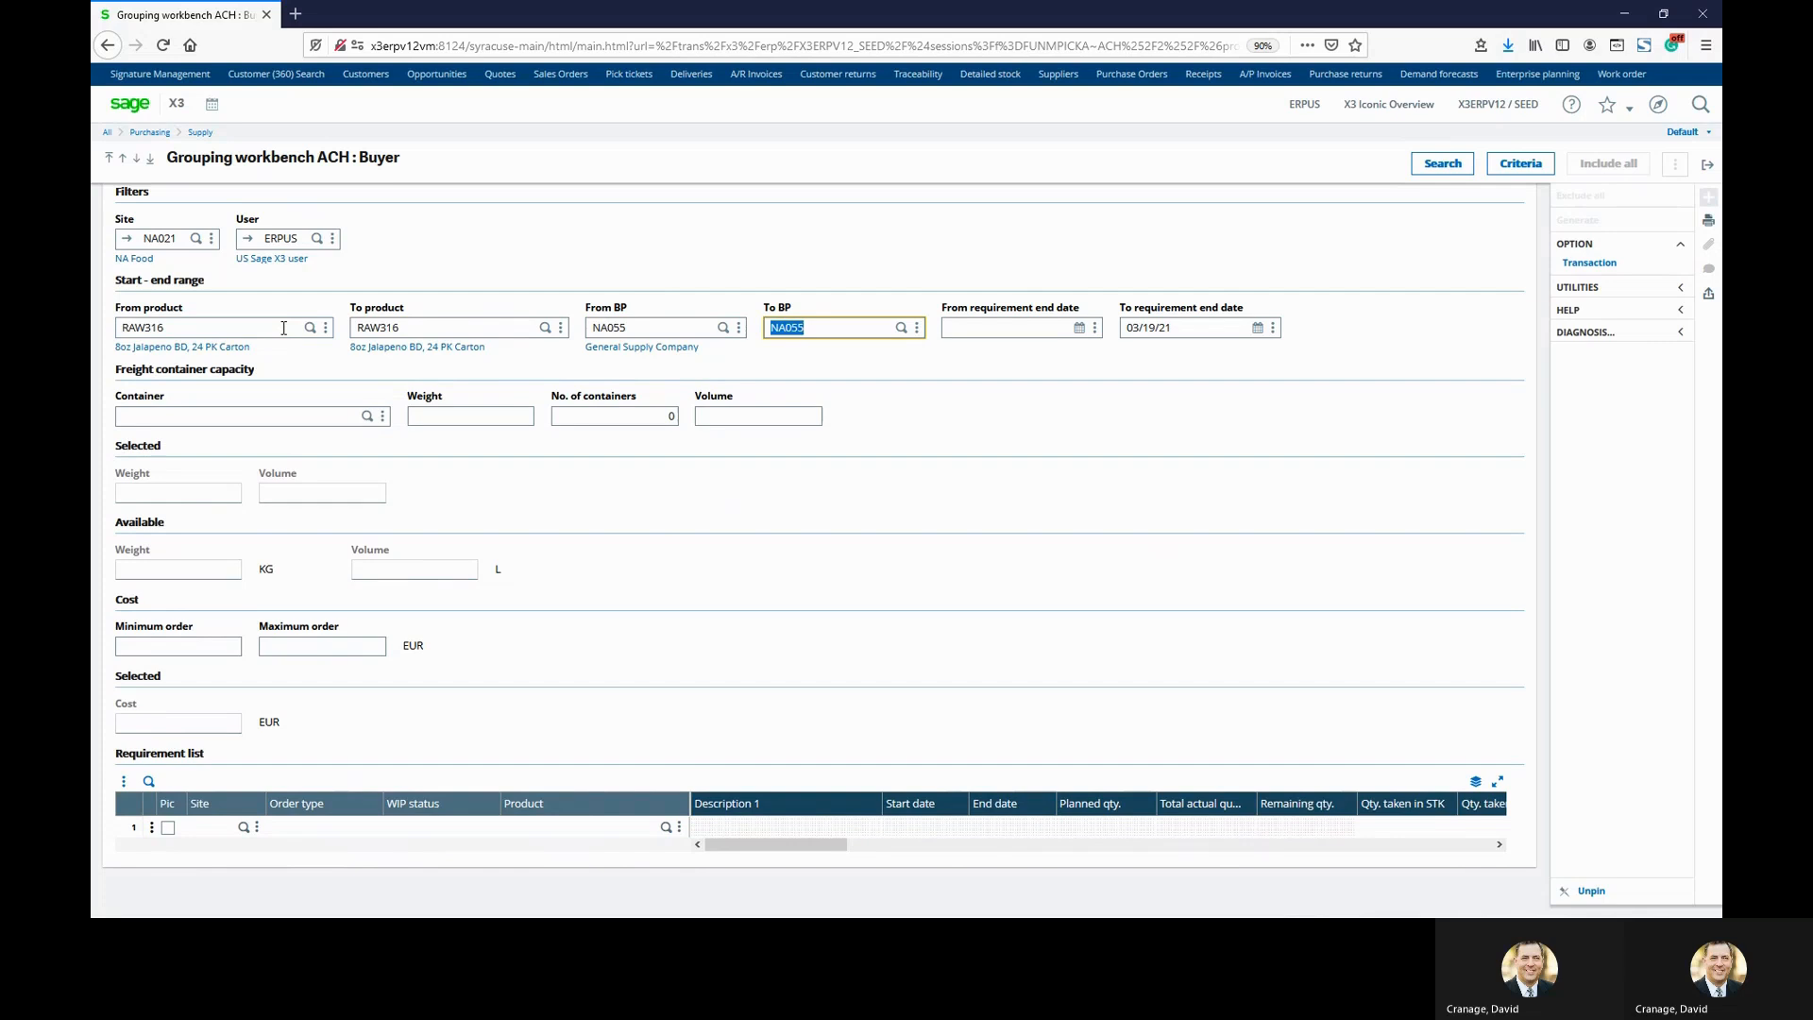
left_click(1445, 164)
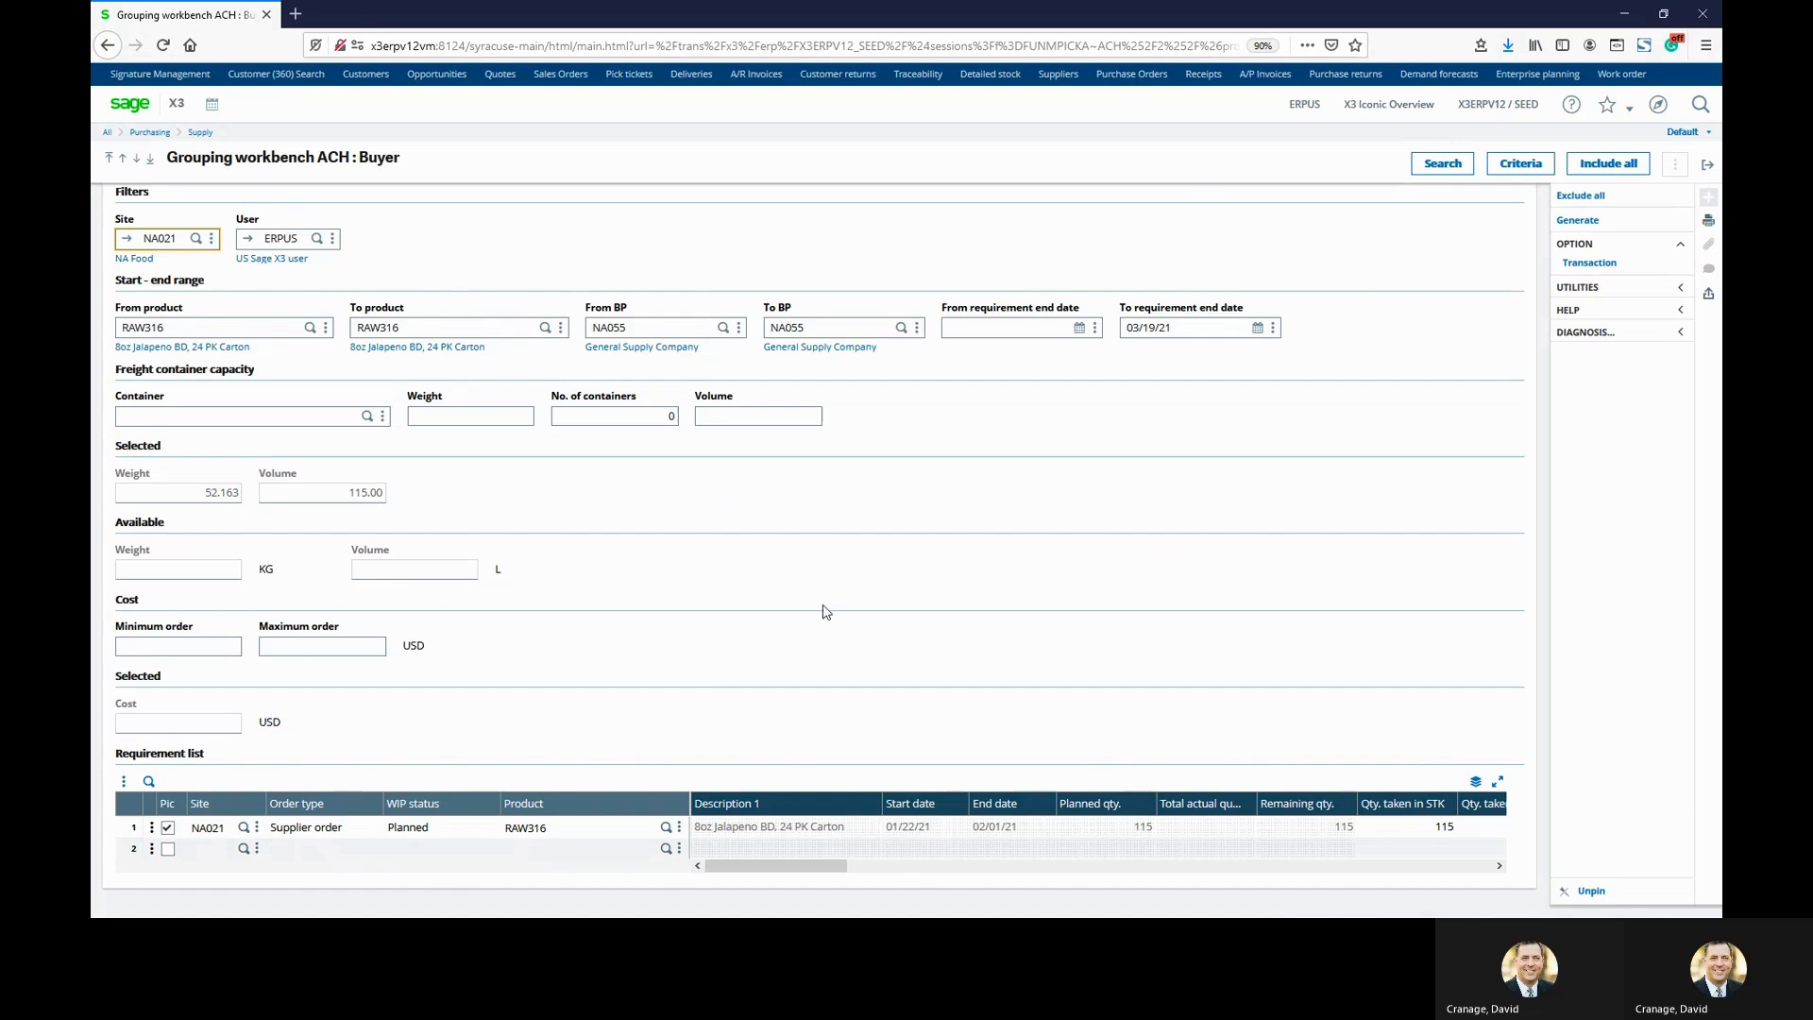
Check the source entry of the picked RAW316 requirement, generate its purchase order, and review and close the generation log.
left_click(1136, 827)
left_click_drag(856, 868, 991, 867)
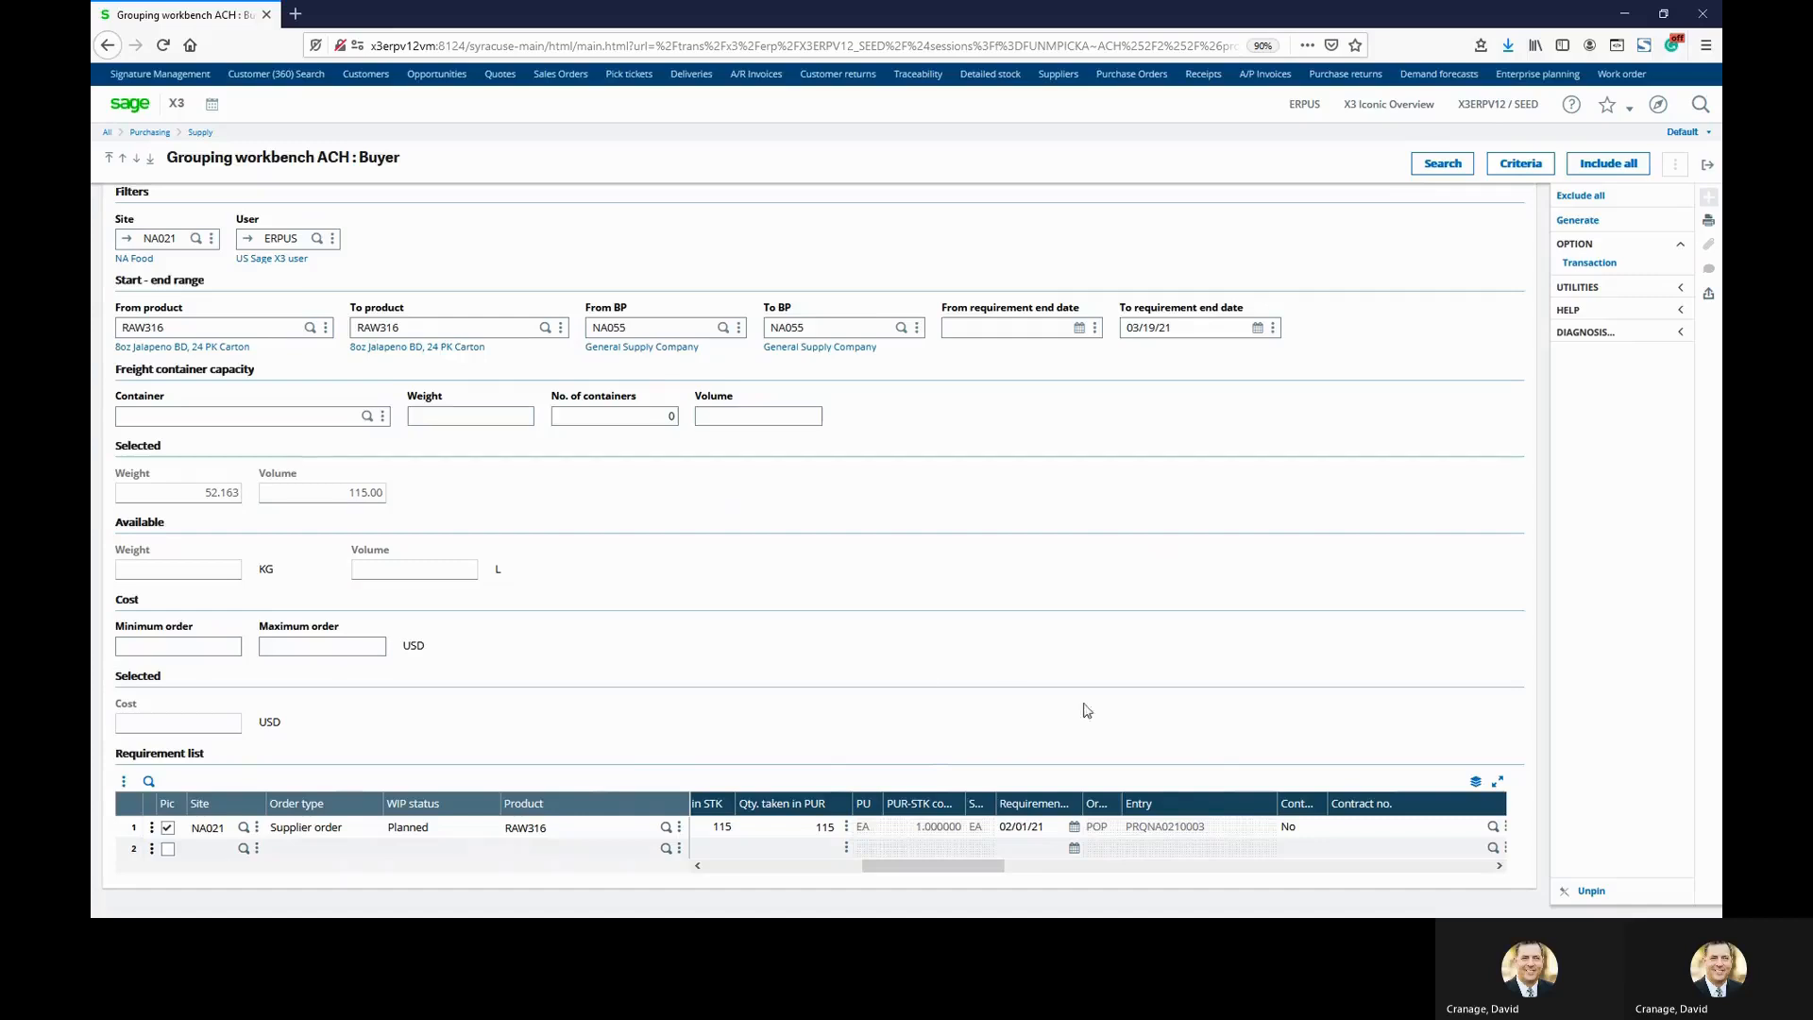
left_click(1577, 223)
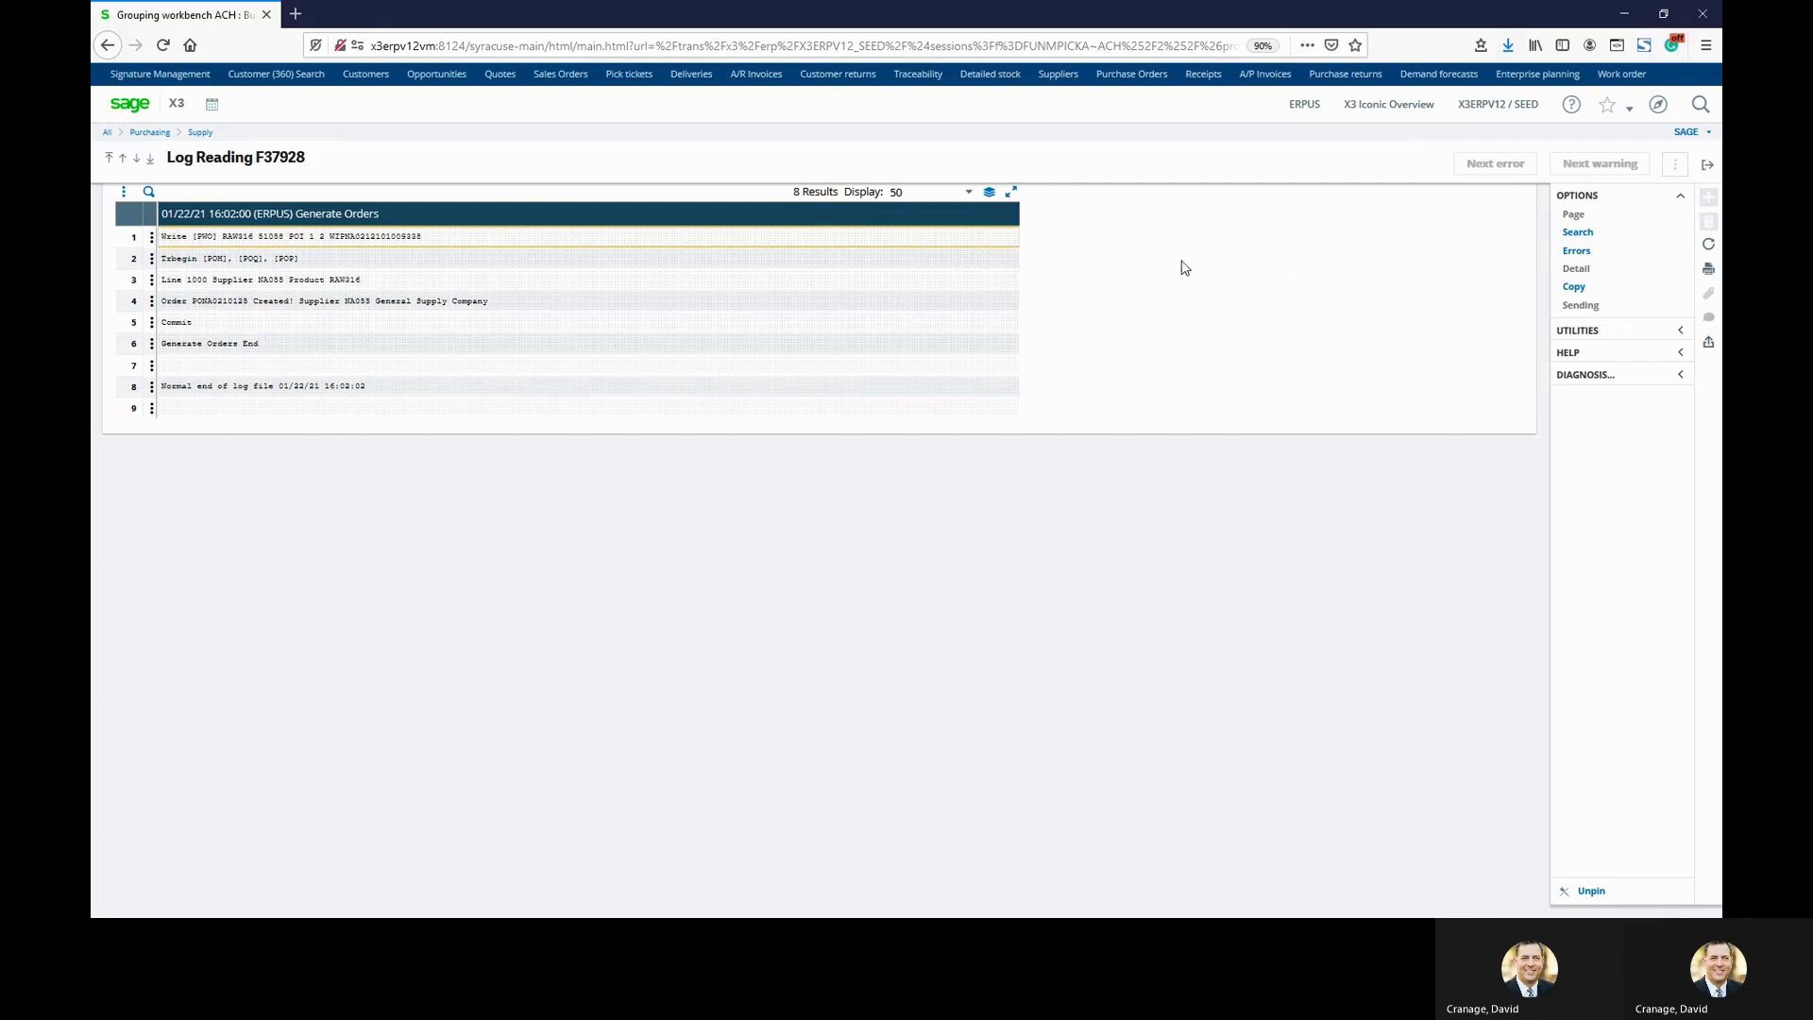
left_click(203, 300)
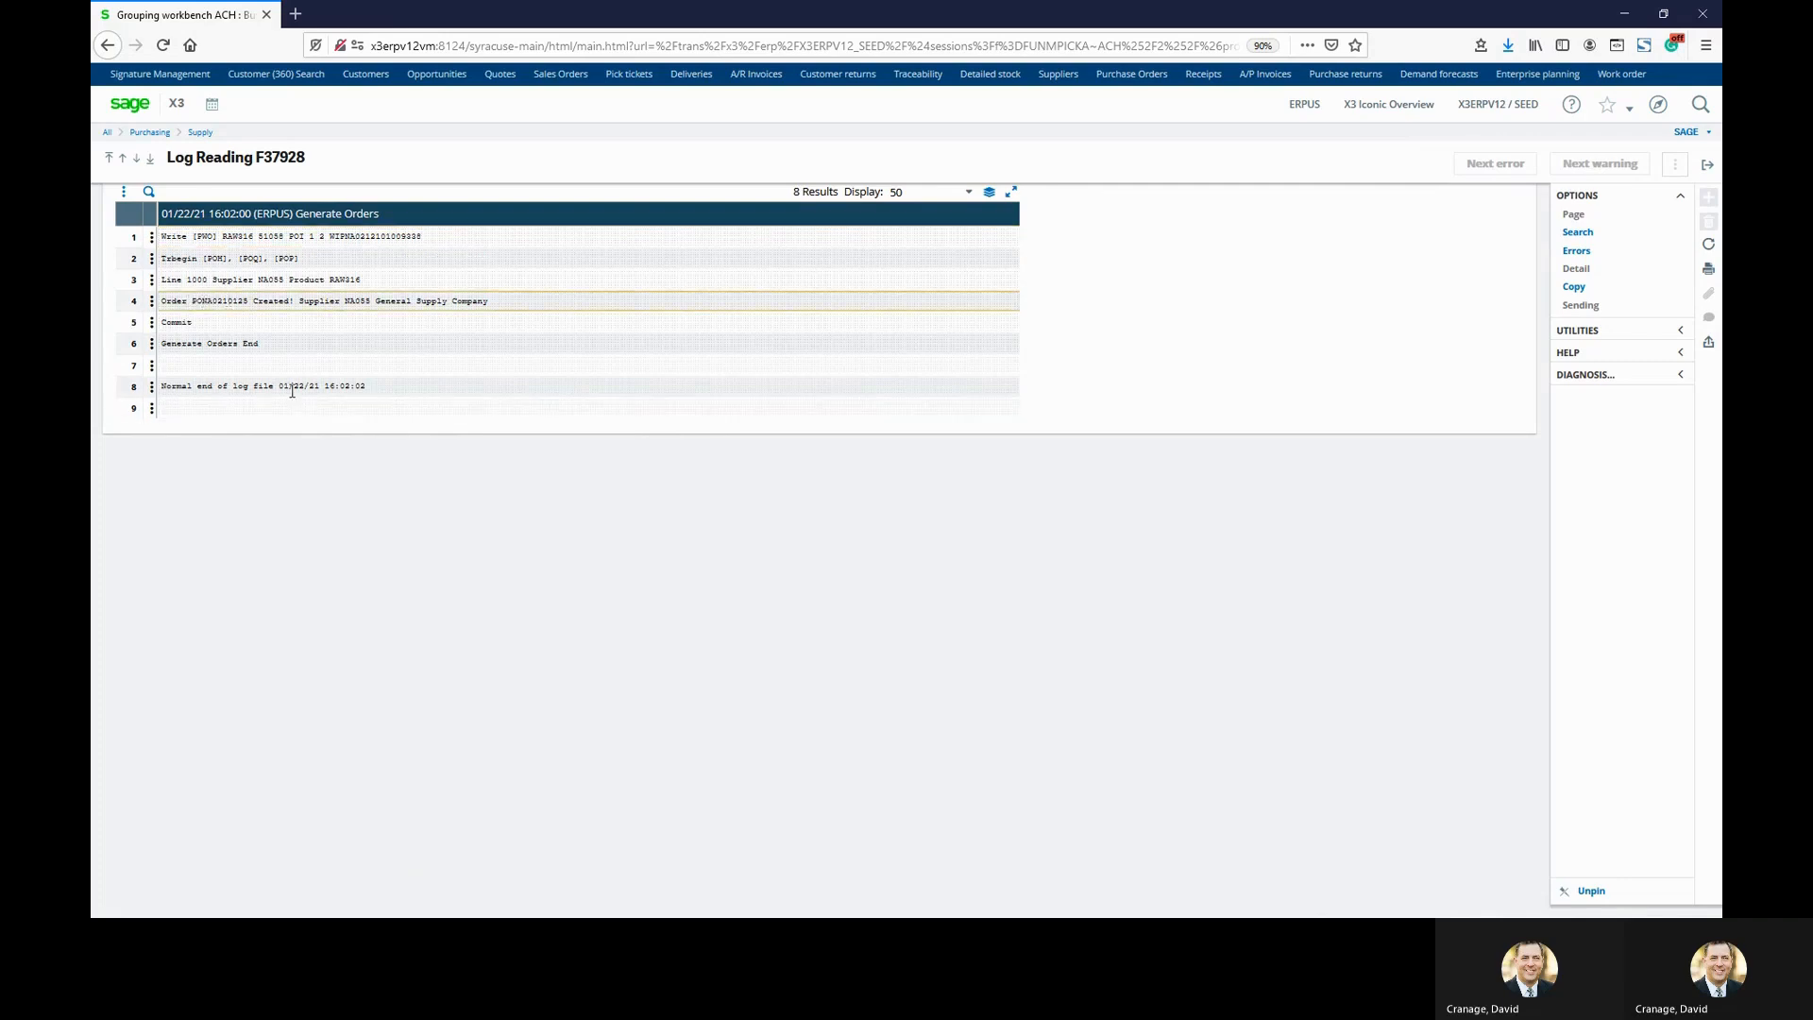
left_click(1707, 164)
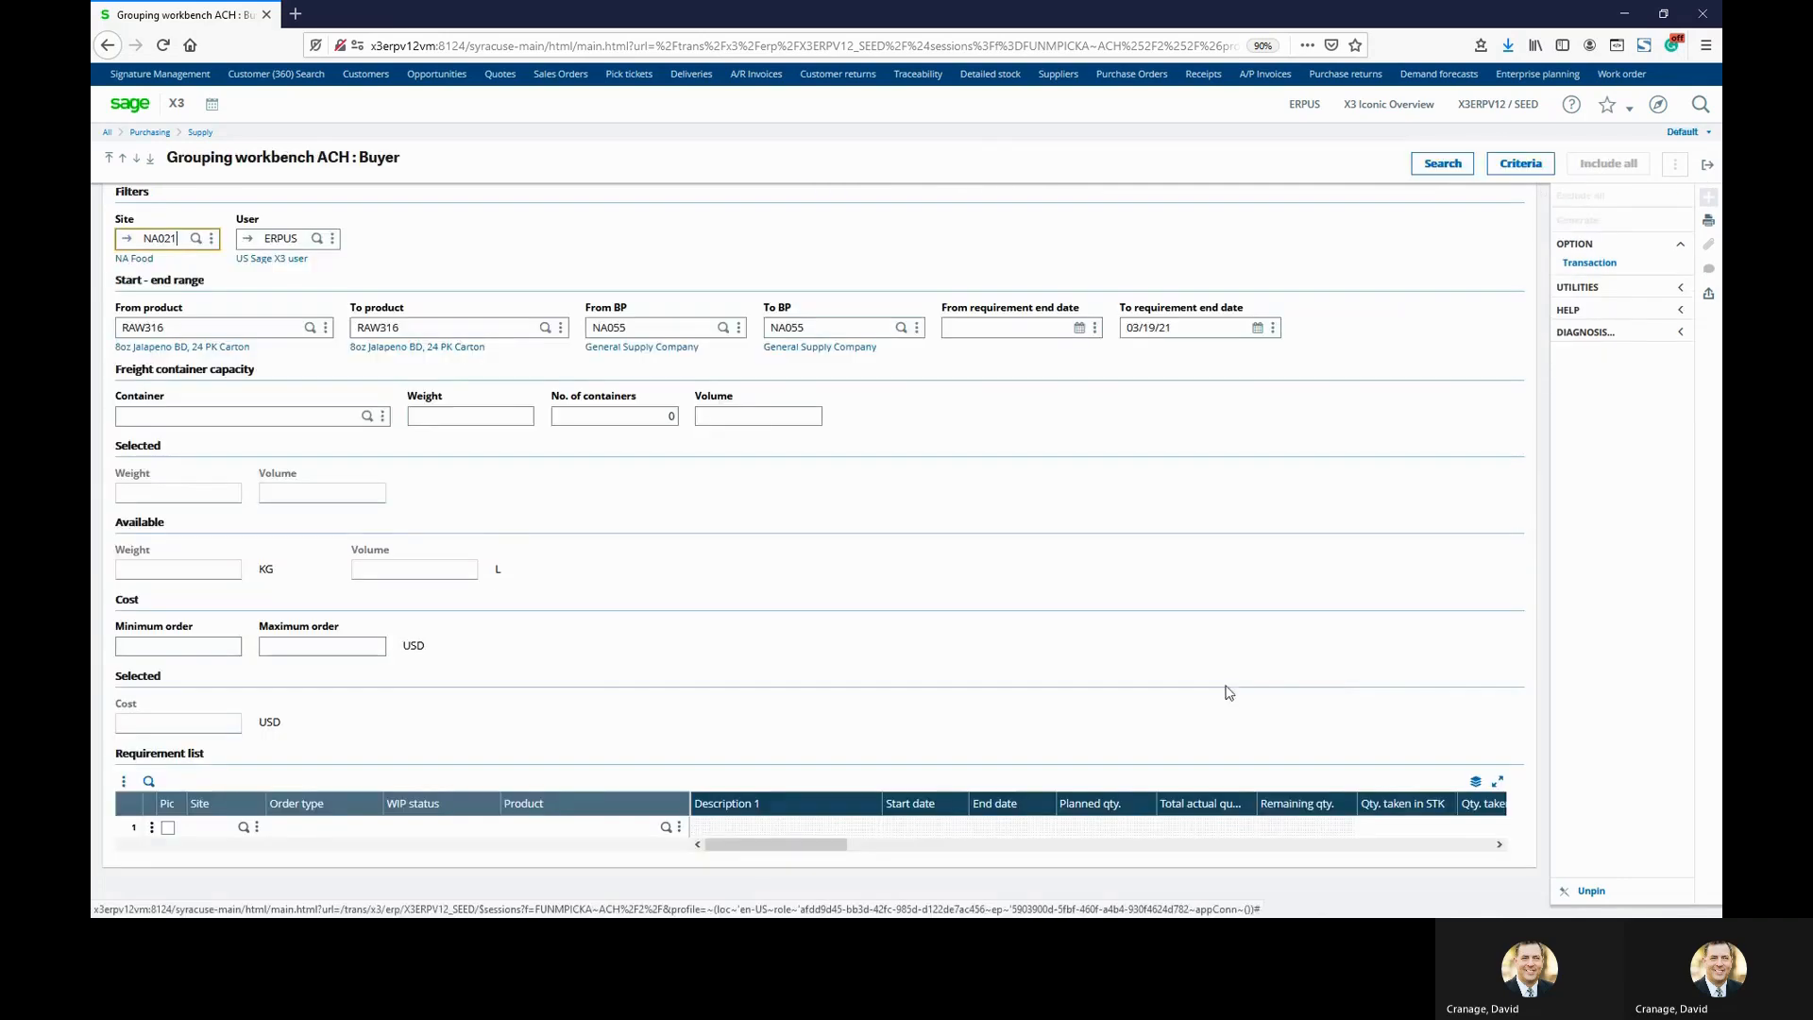
Leave the grouping workbench, open Purchase Orders, limit the list to today's orders, and open the NA021 order dated 01/22/21.
left_click(1707, 164)
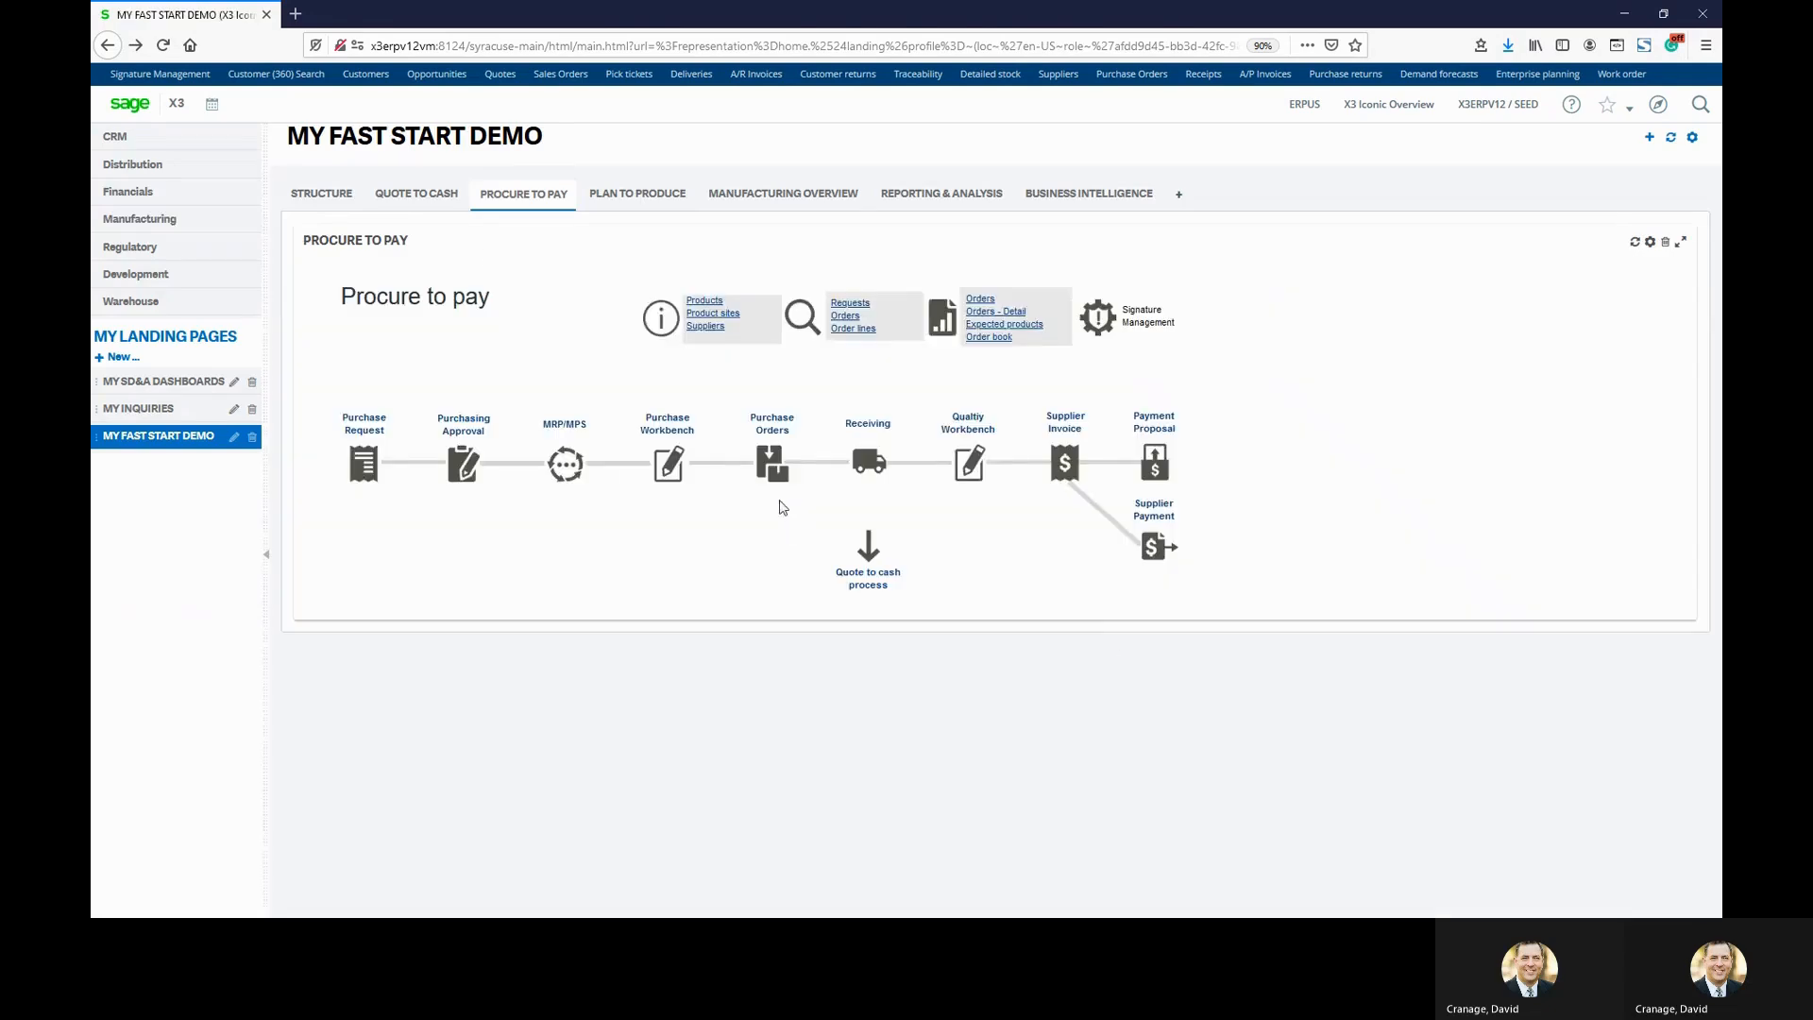
left_click(772, 463)
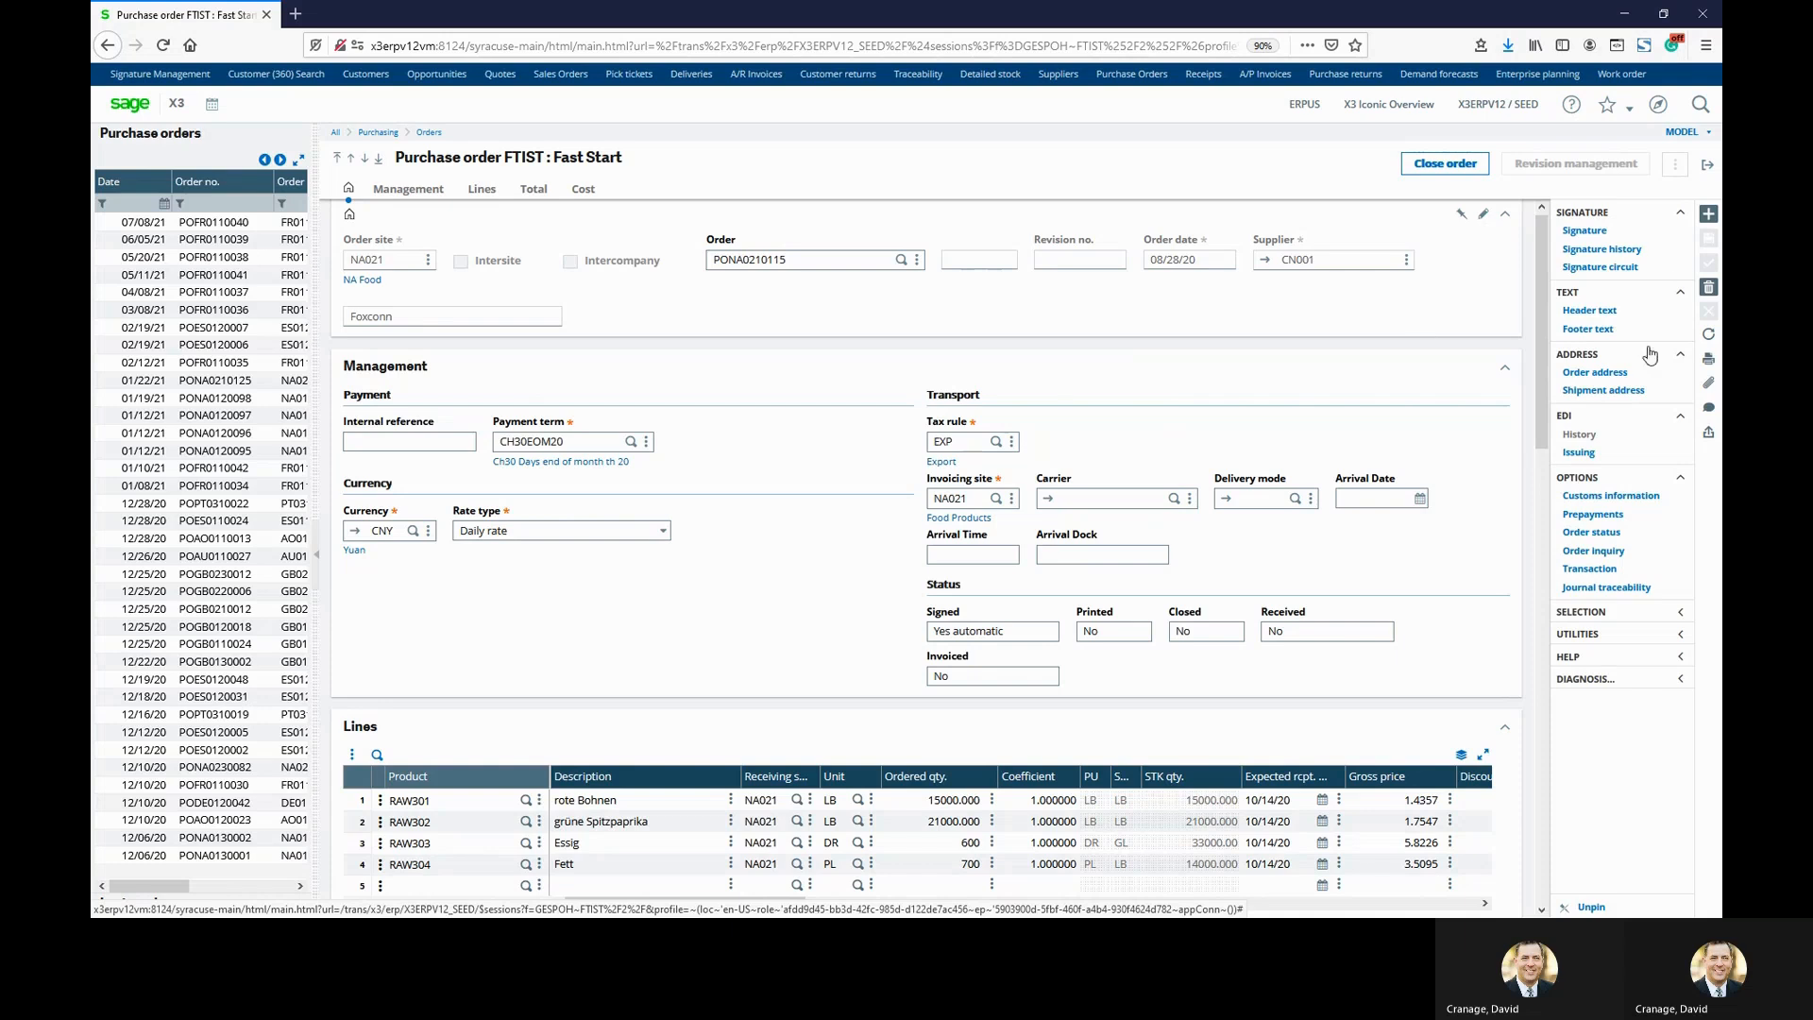
left_click(1581, 612)
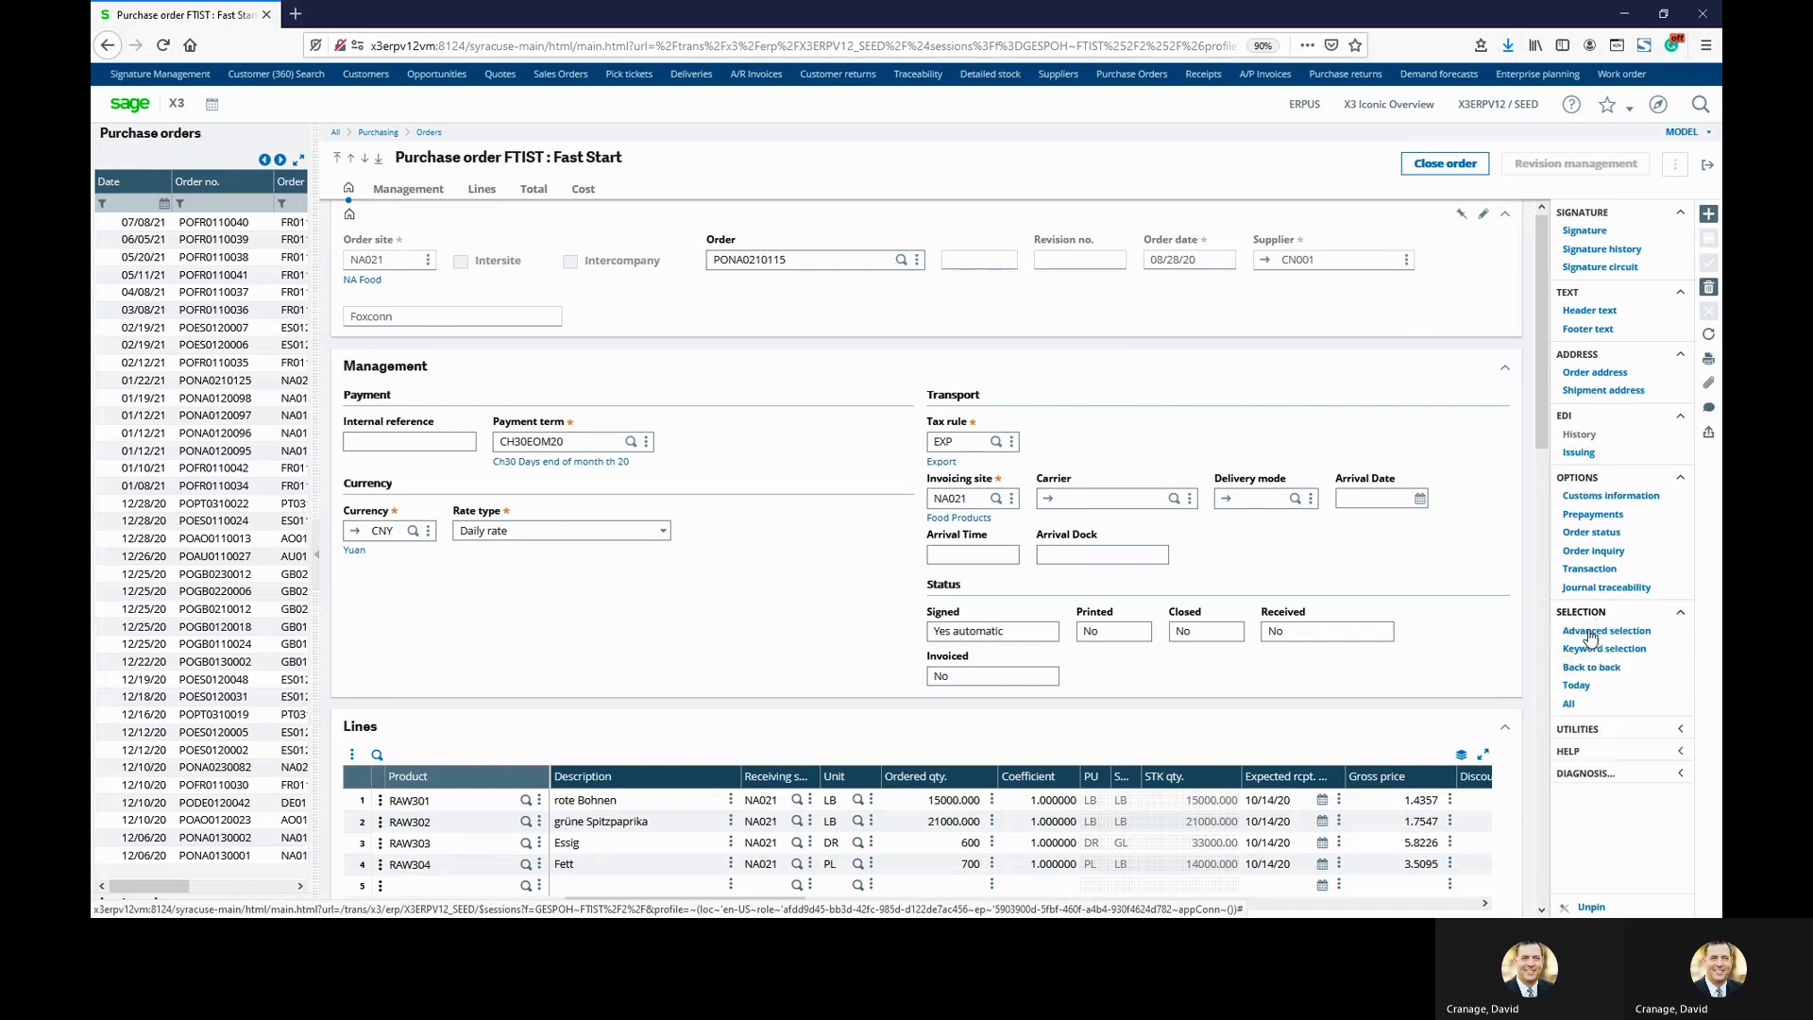
left_click(1576, 686)
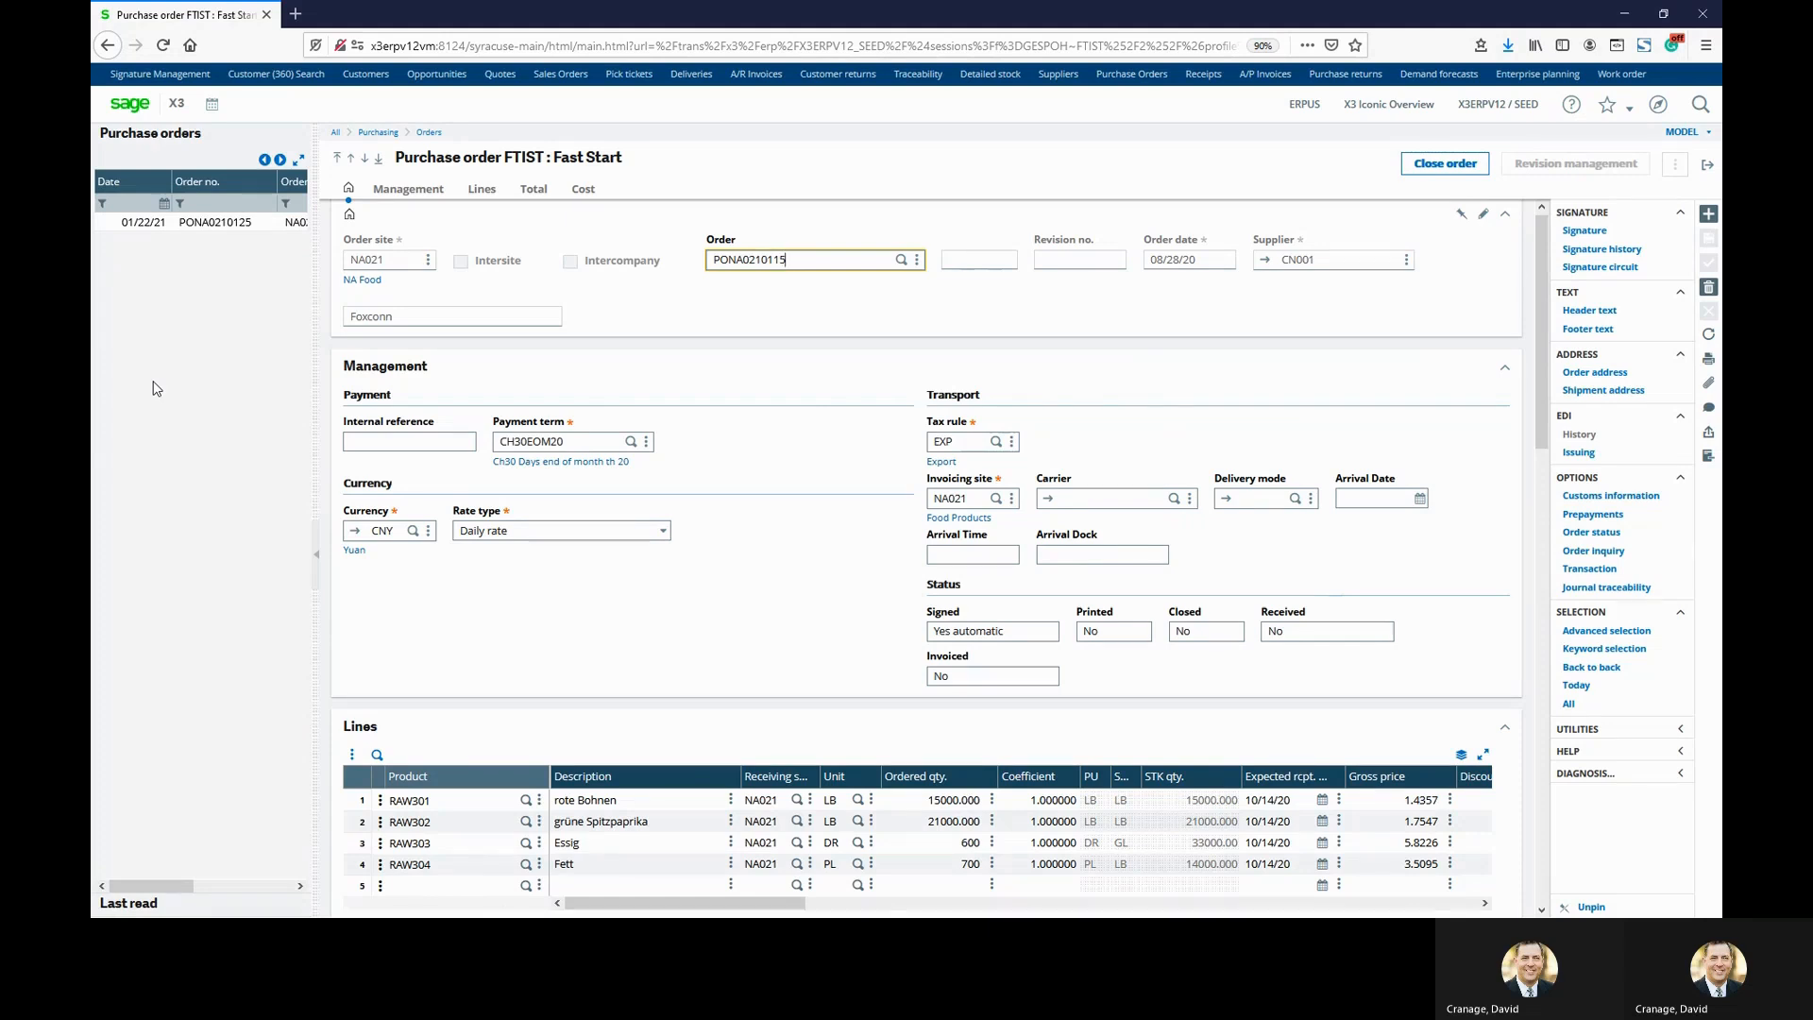
left_click(196, 220)
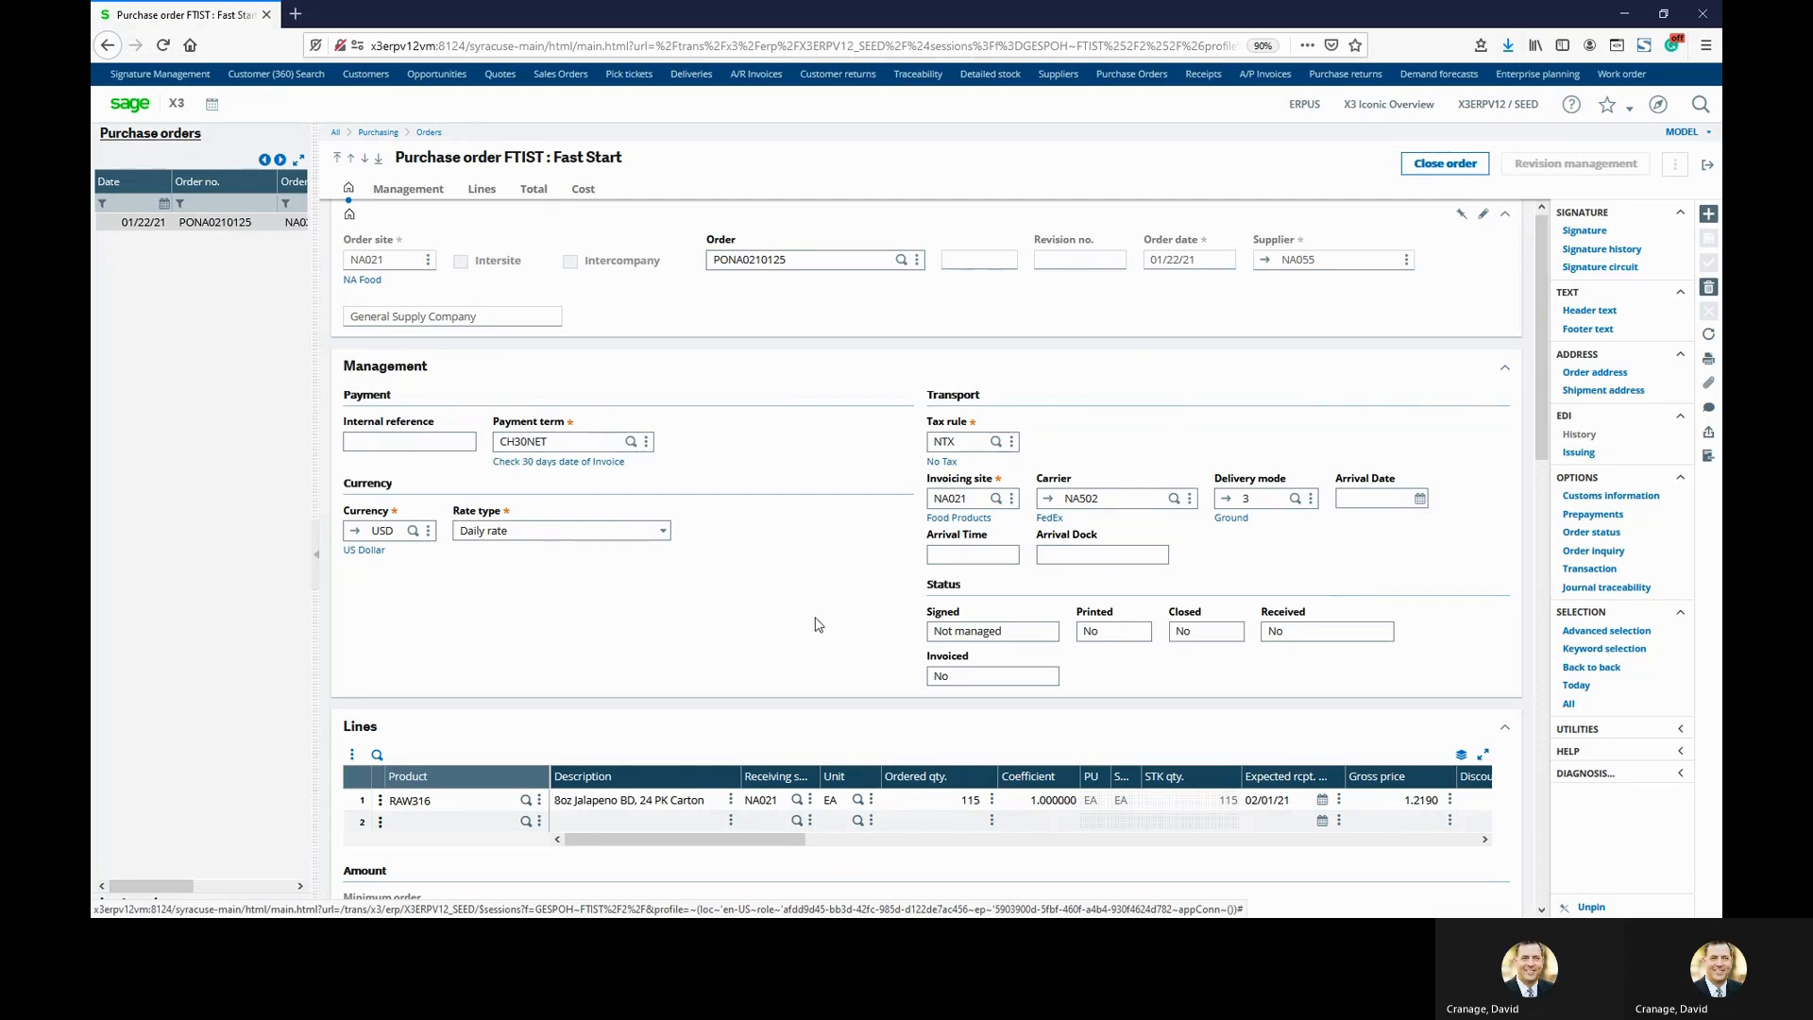
Review the order's carrier, delivery mode, arrival date and line details, widening the expected receipt date column to show its full heading.
left_click(1124, 499)
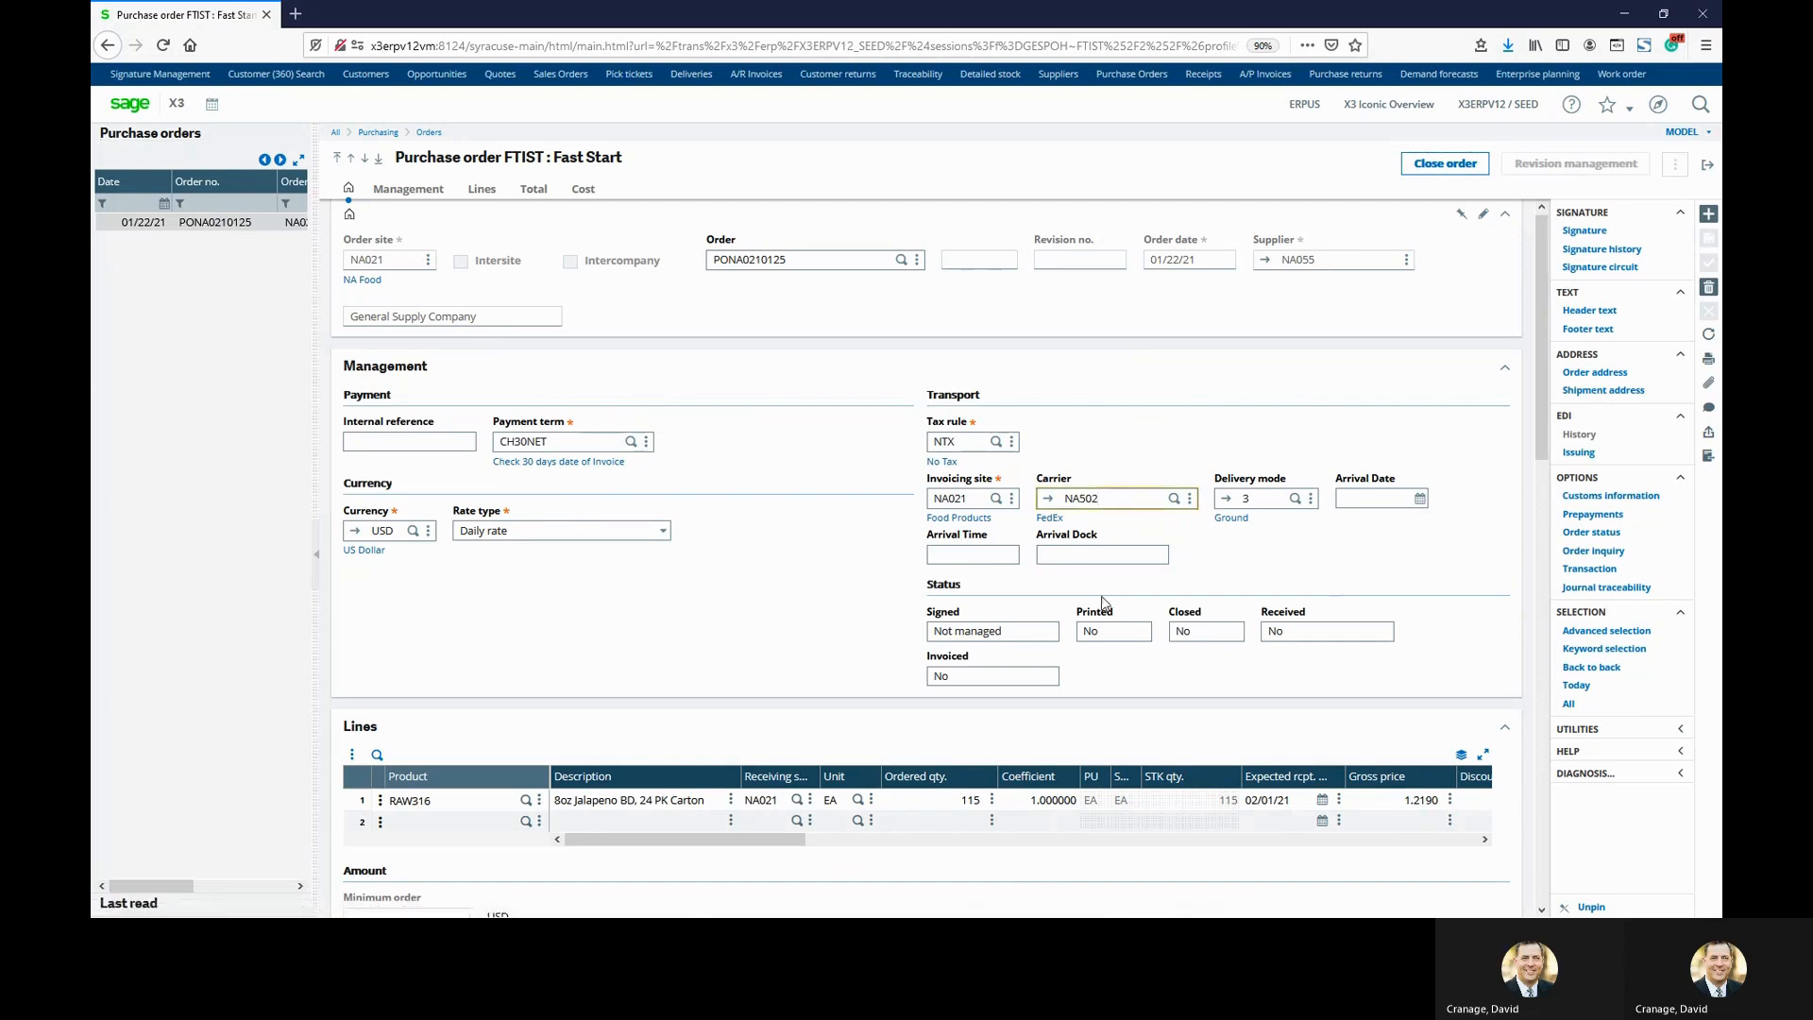
left_click(1257, 499)
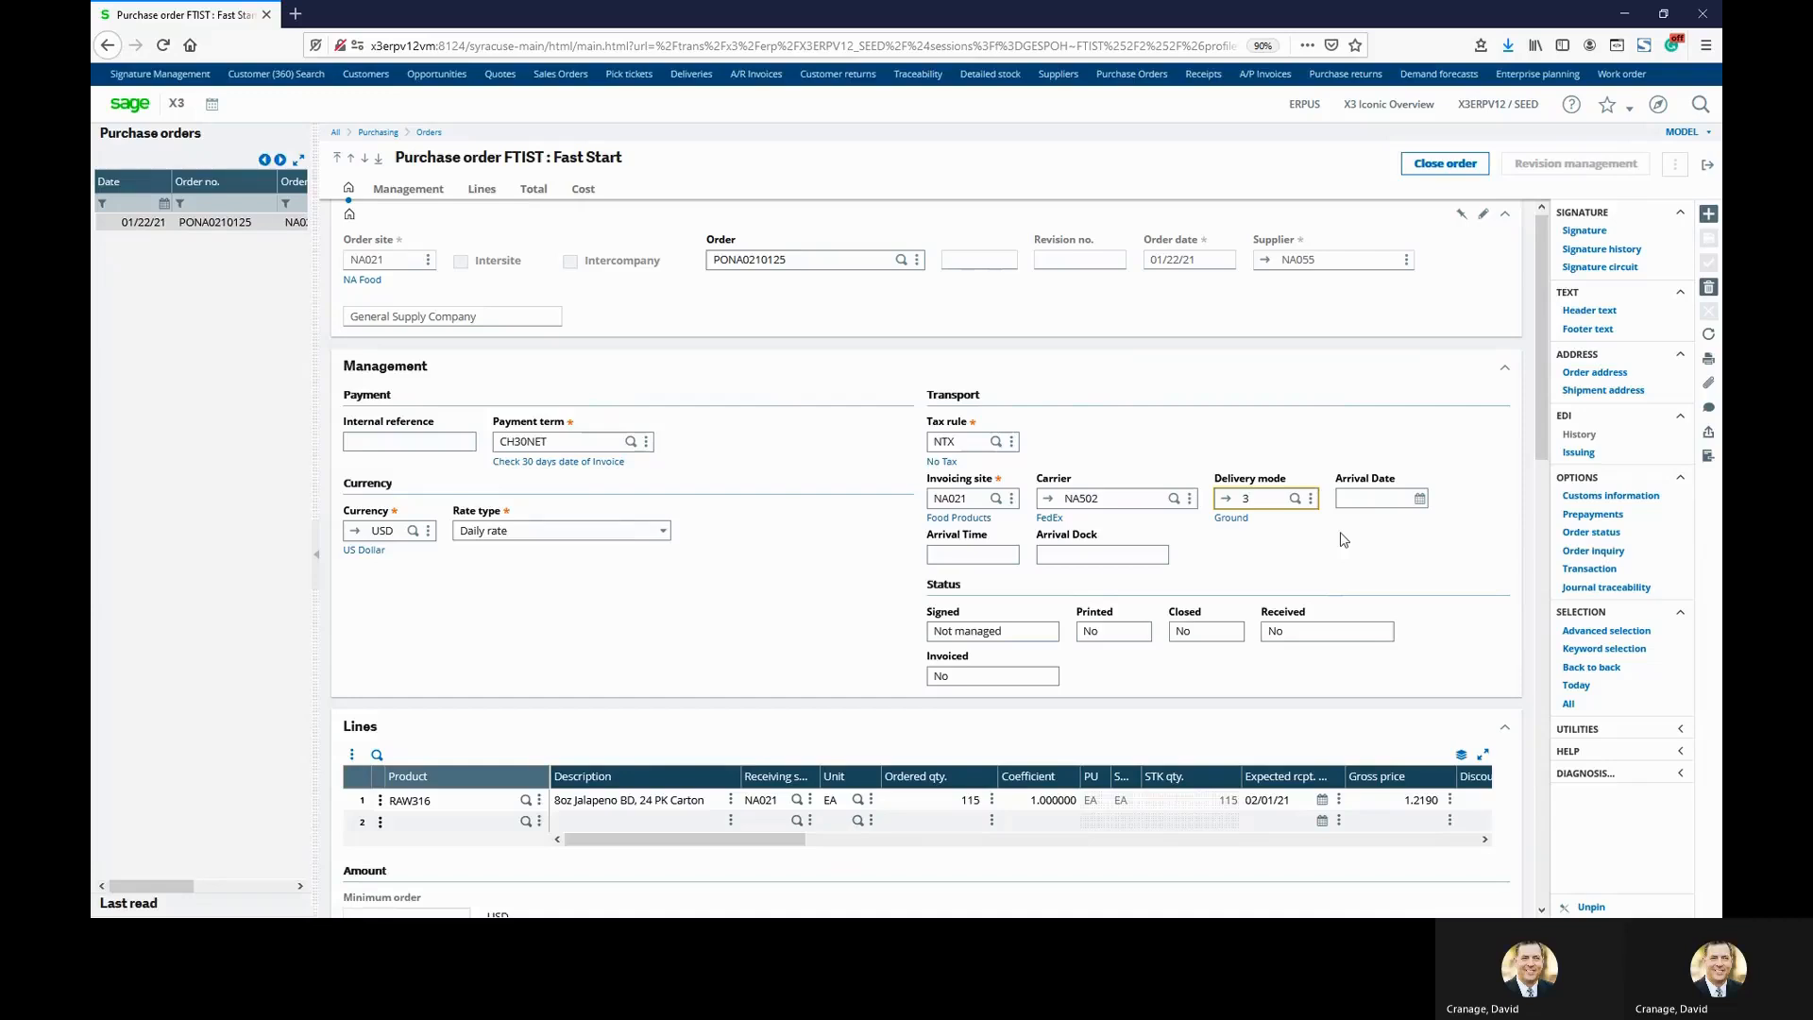
key("Tab")
scroll(1326, 571, "down", 1)
scroll(1326, 577, "down", 1)
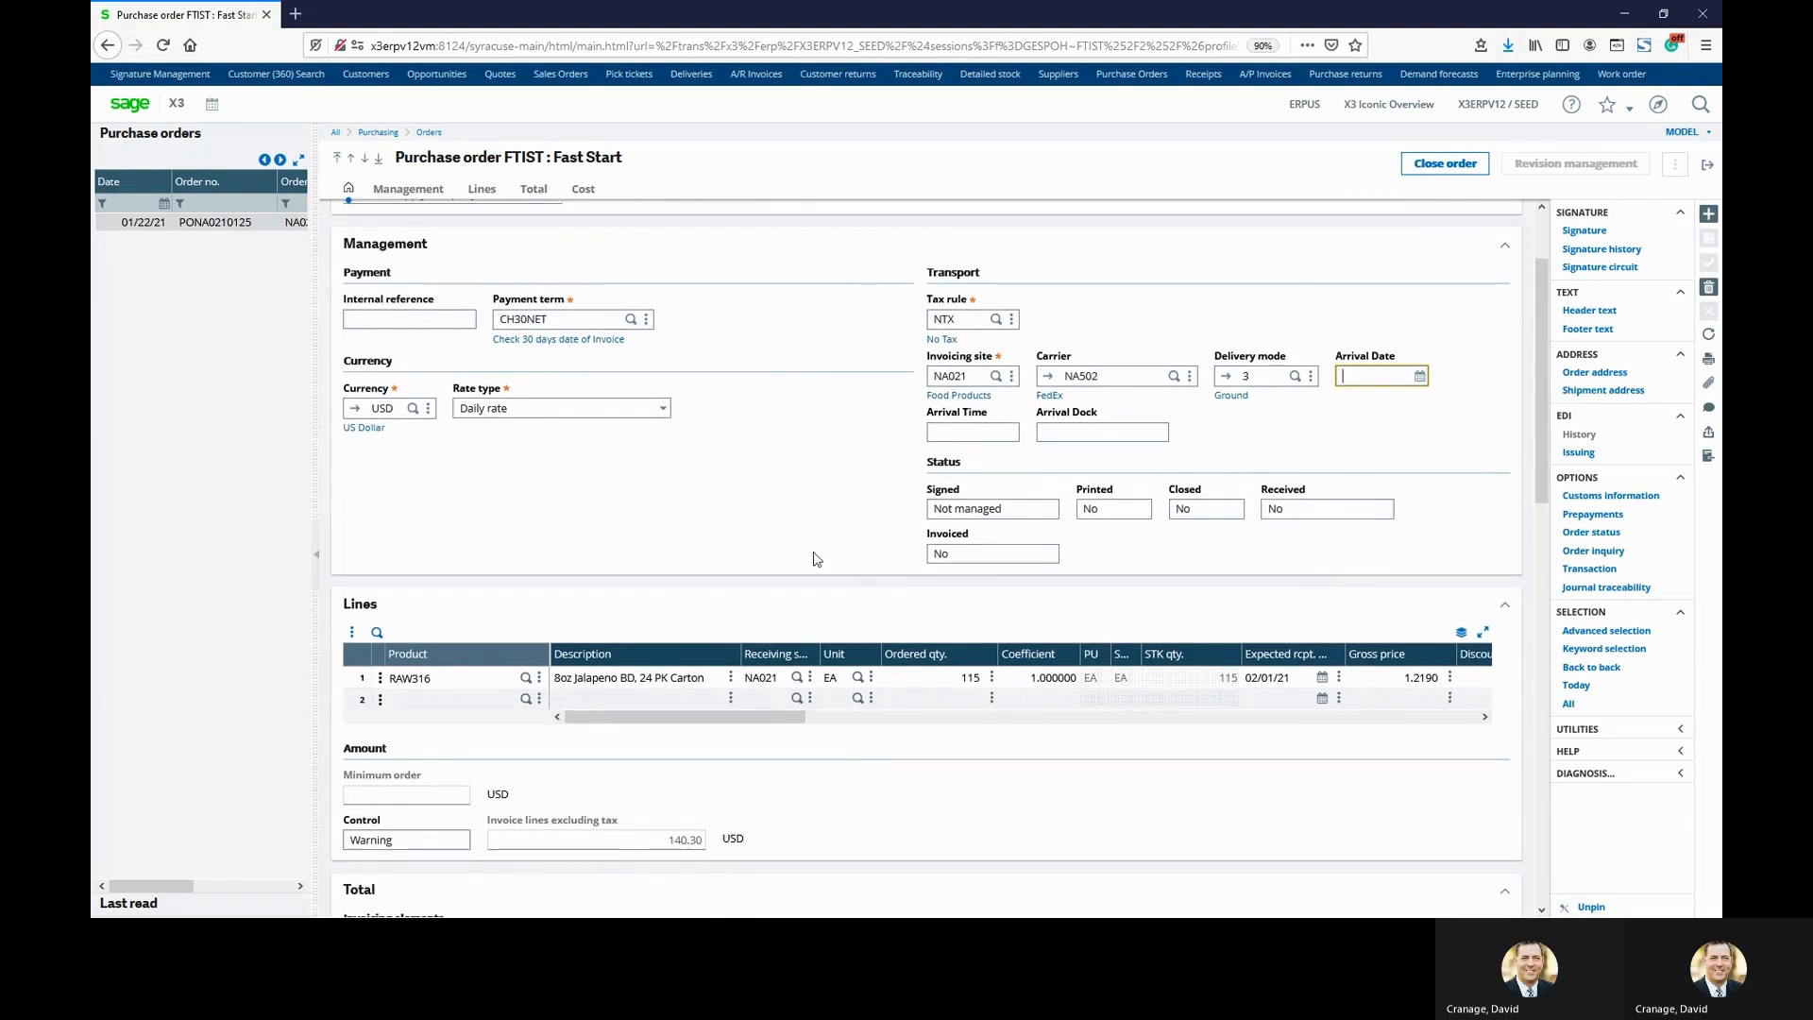
scroll(961, 546, "down", 1)
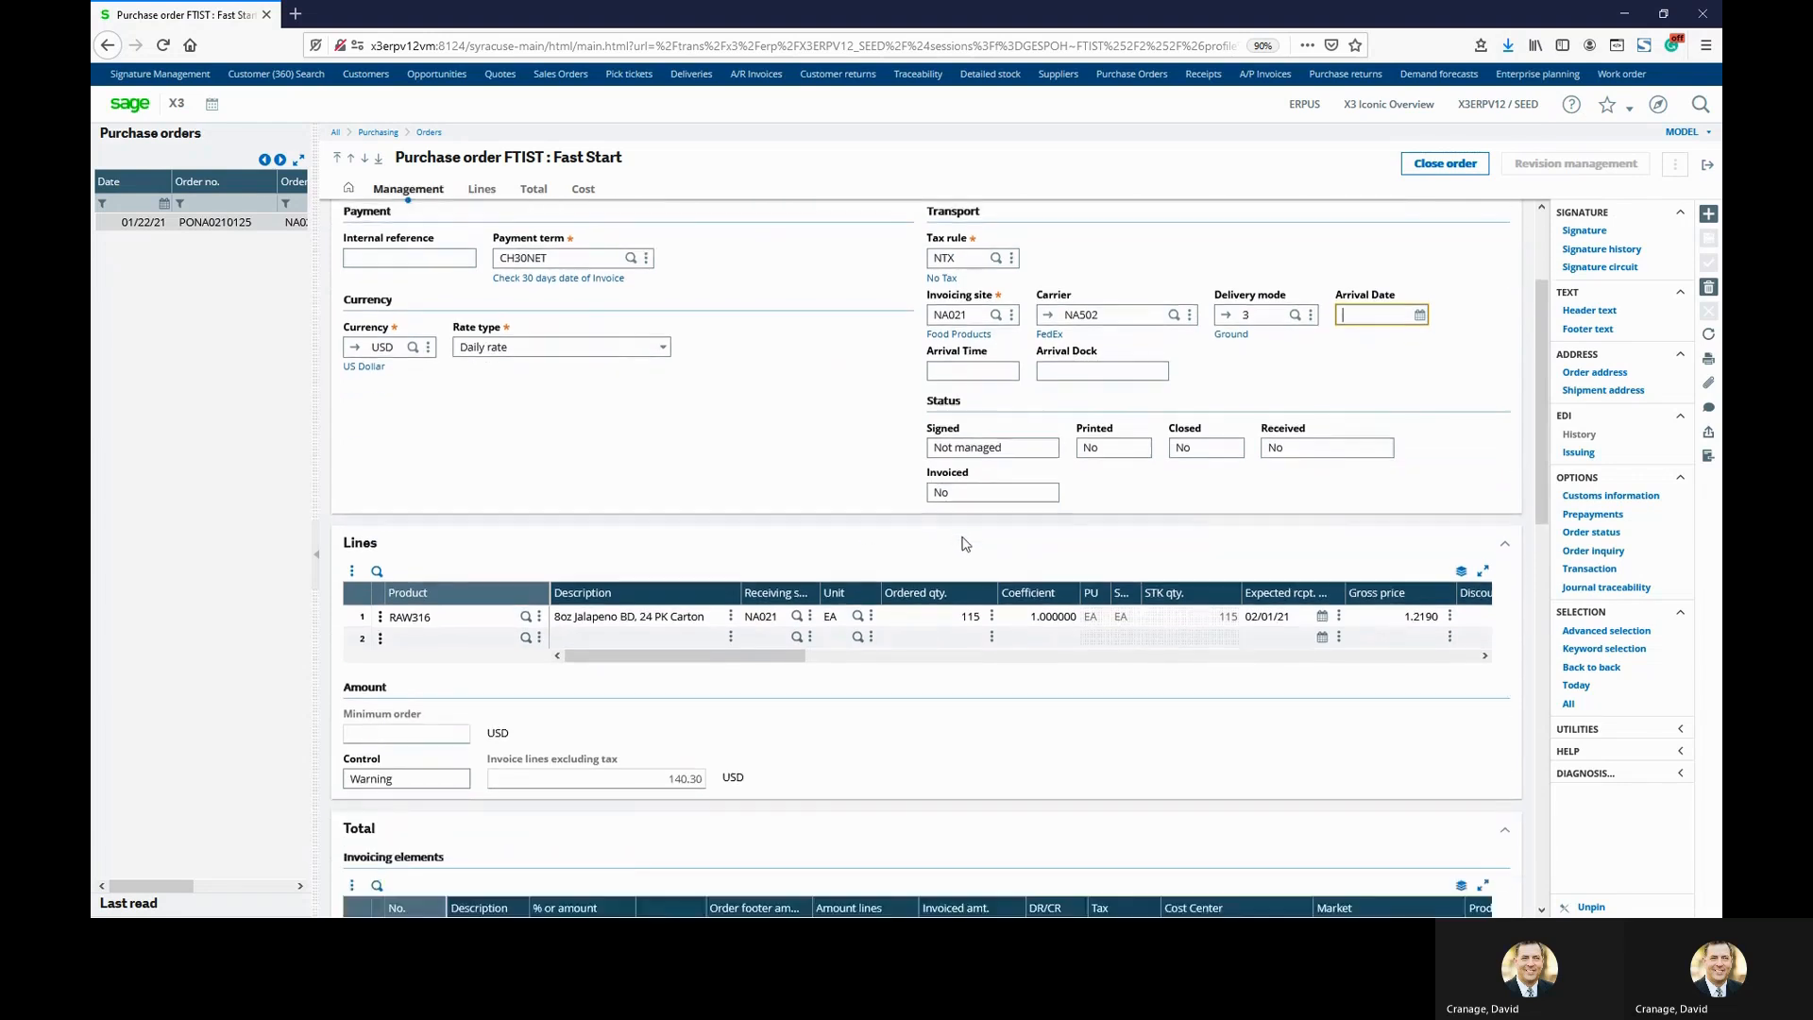
scroll(963, 544, "down", 1)
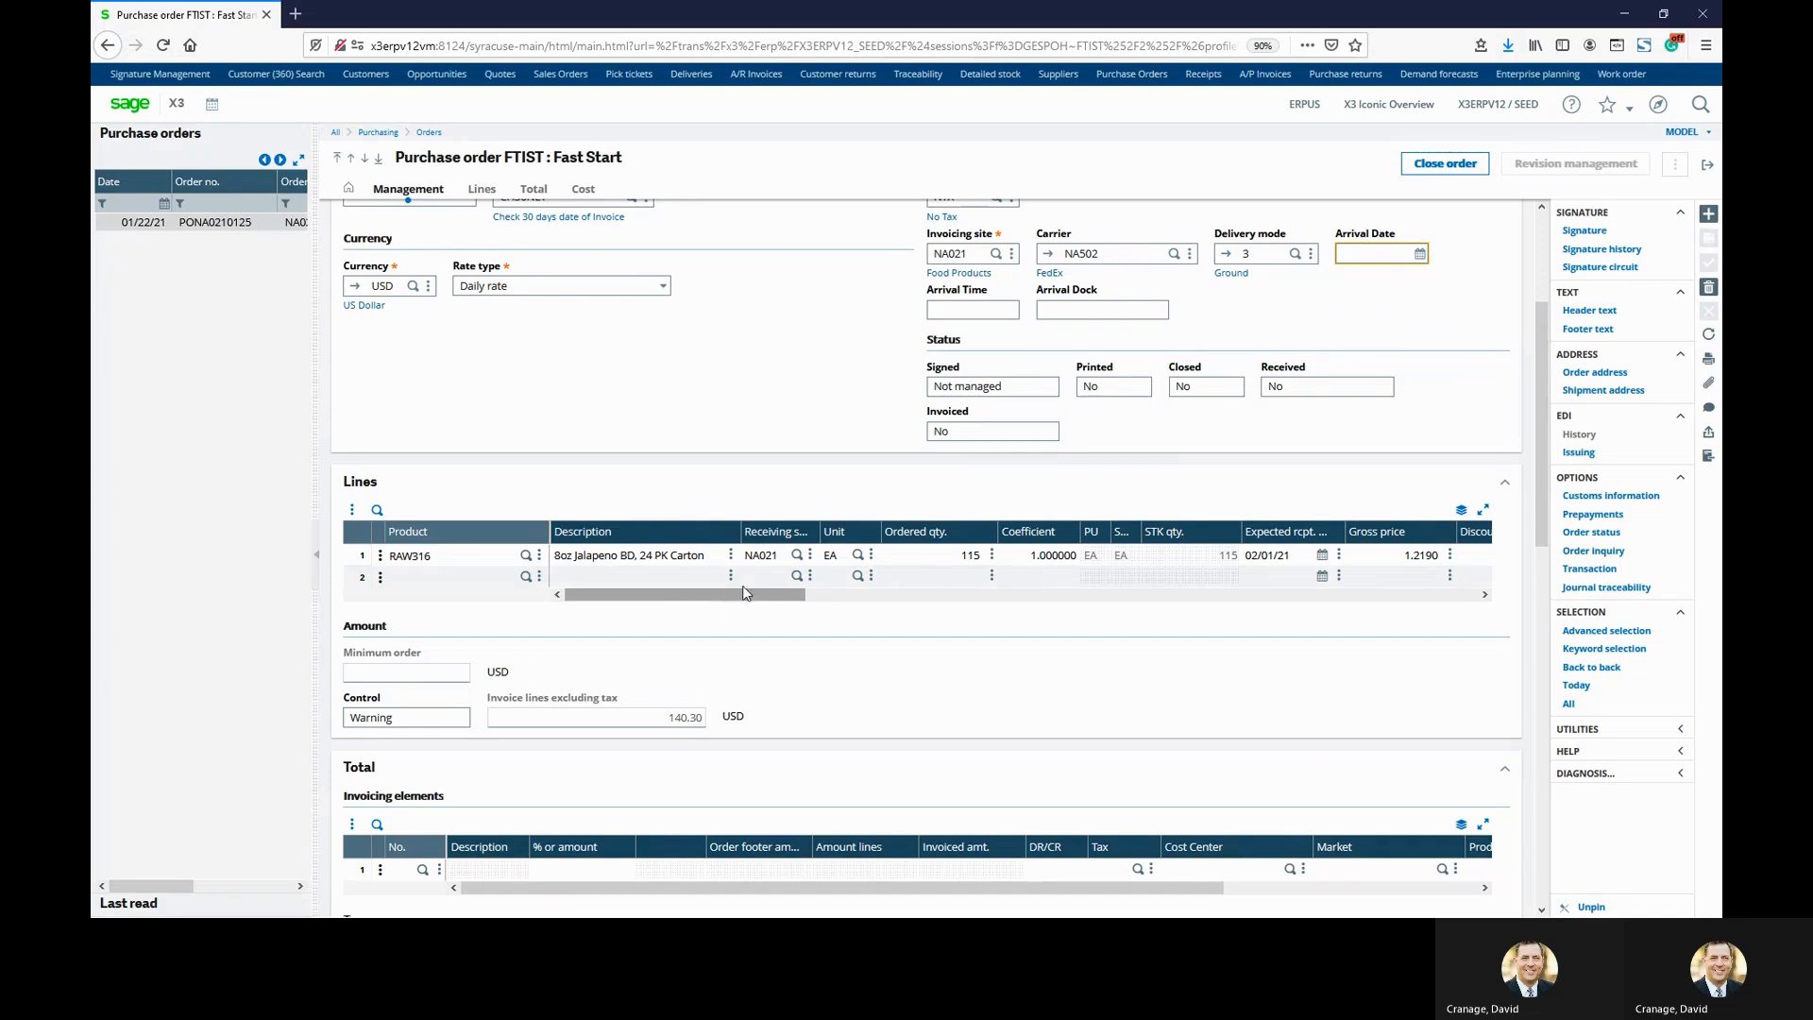
scroll(756, 621, "up", 1)
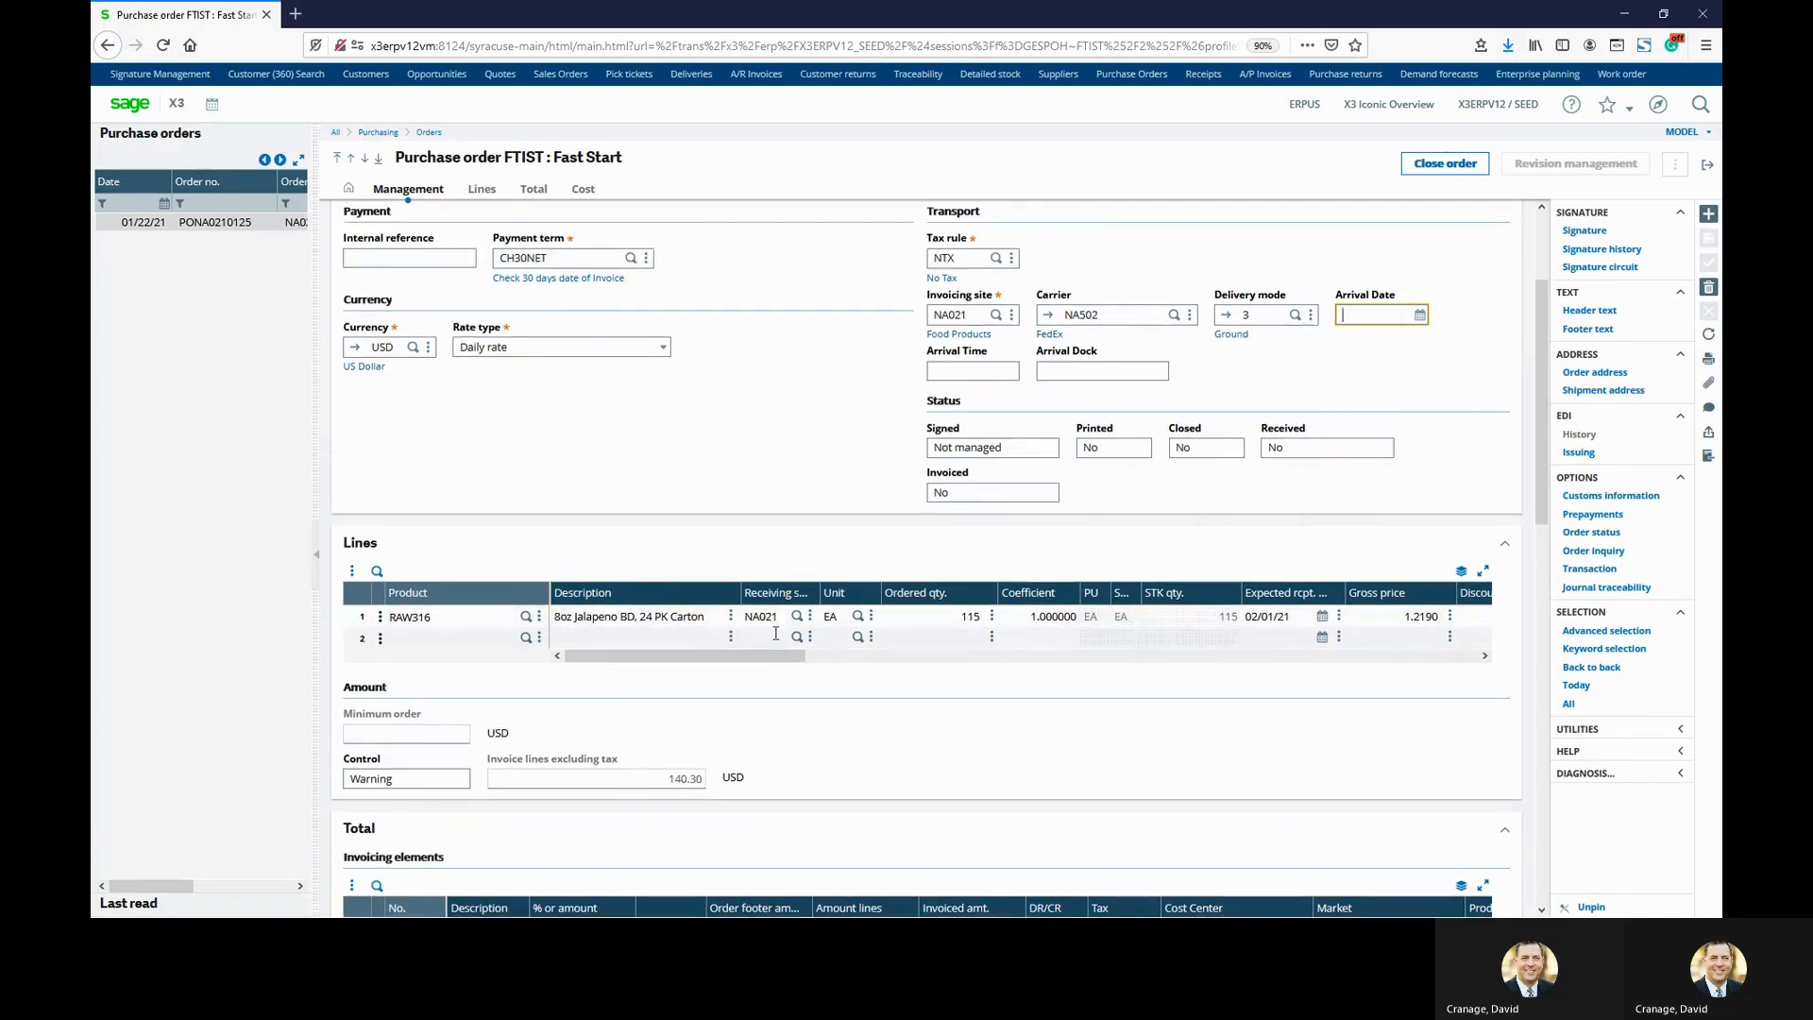
scroll(769, 625, "up", 1)
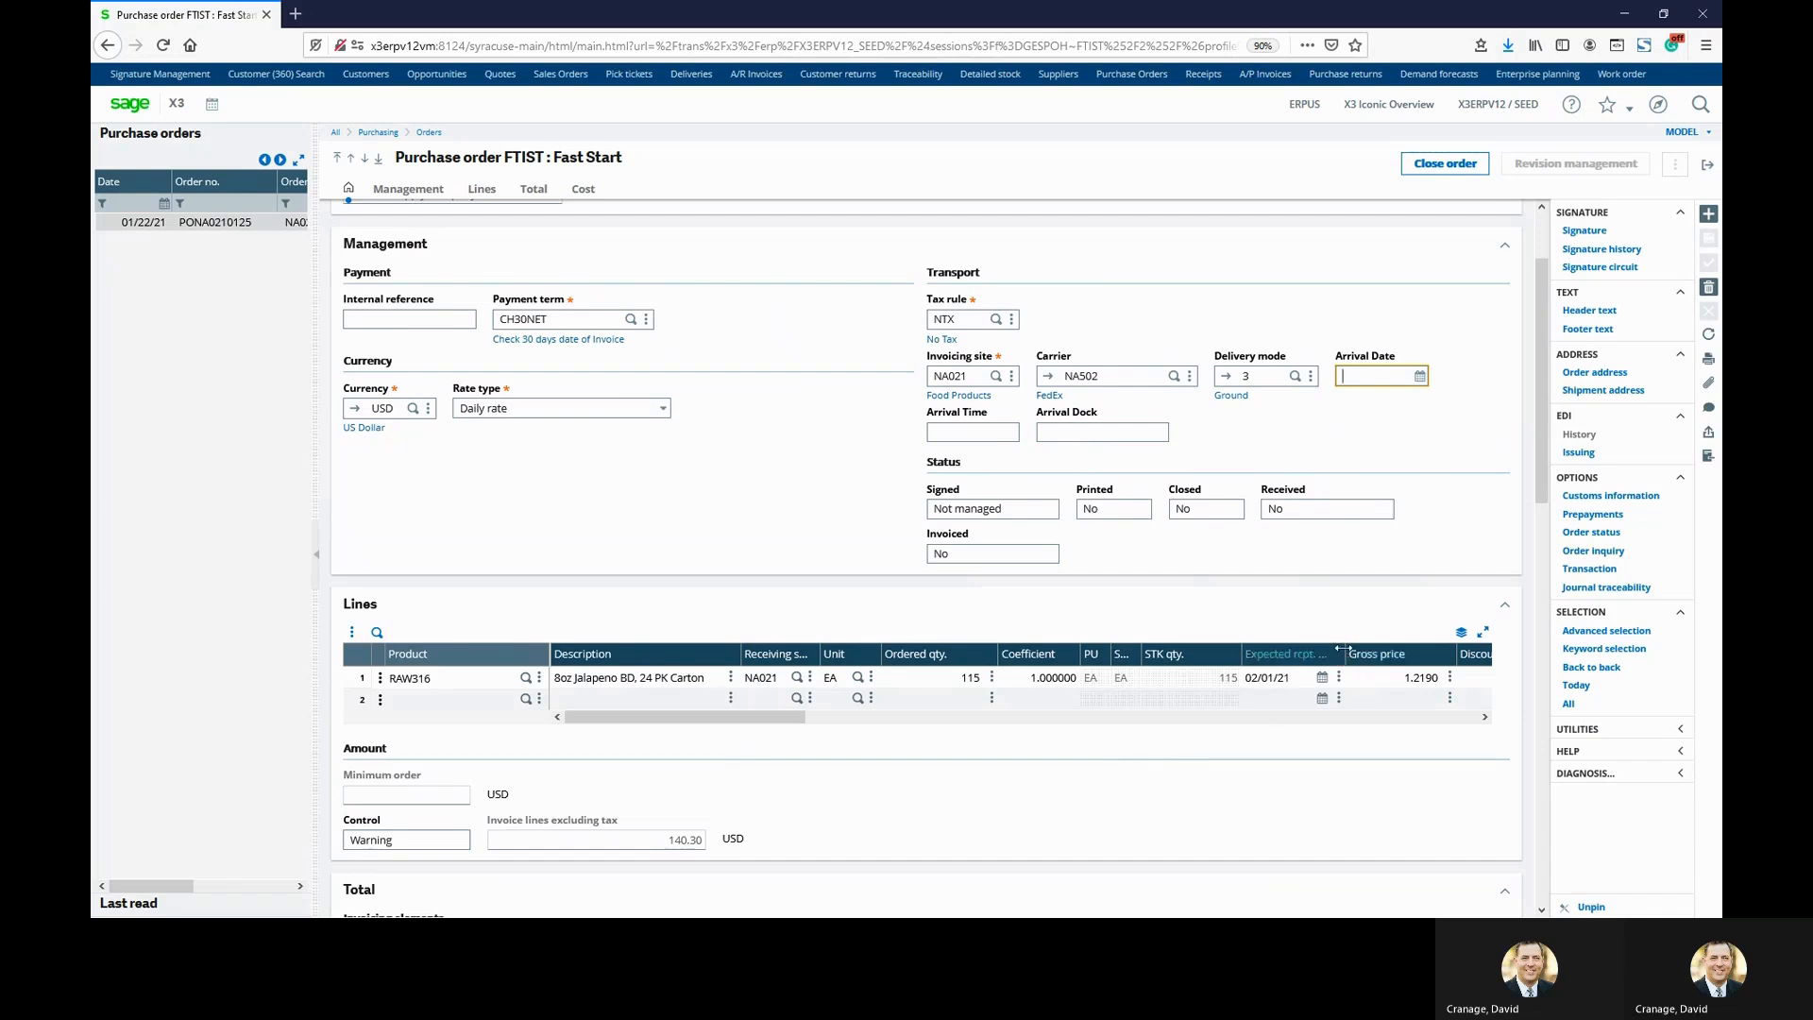
left_click_drag(1342, 657, 1379, 657)
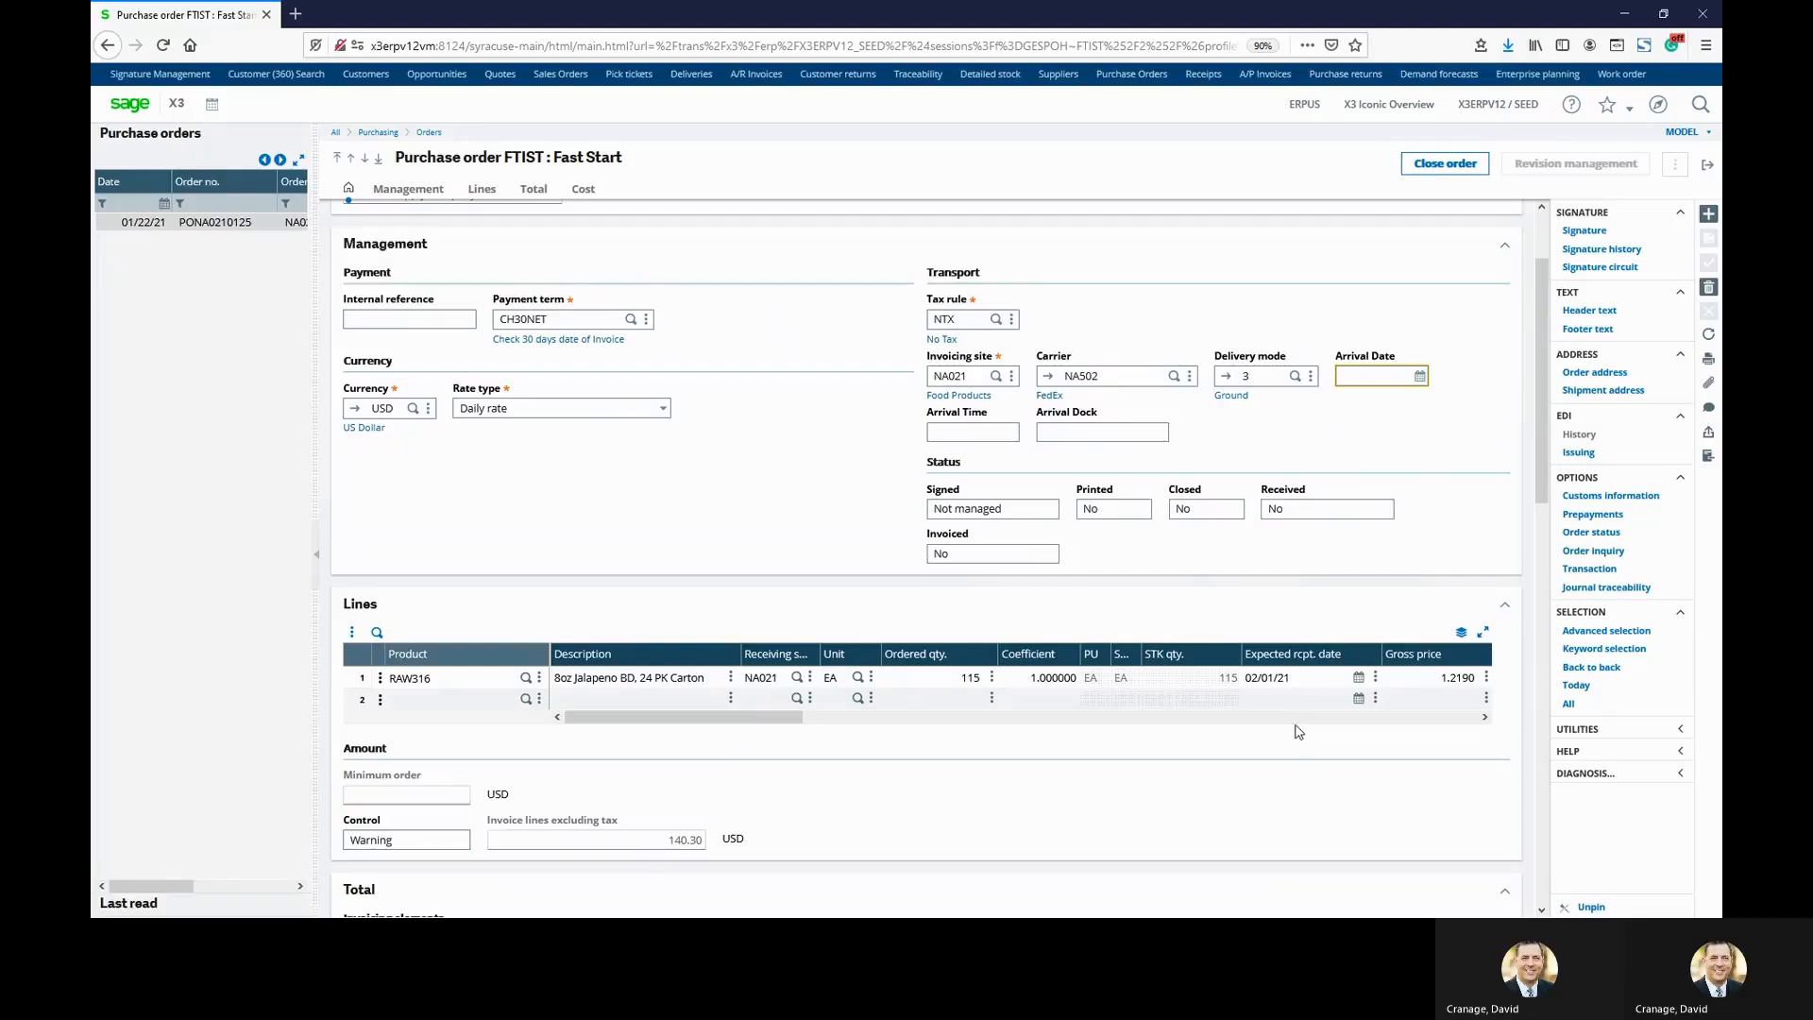
scroll(1123, 699, "down", 3)
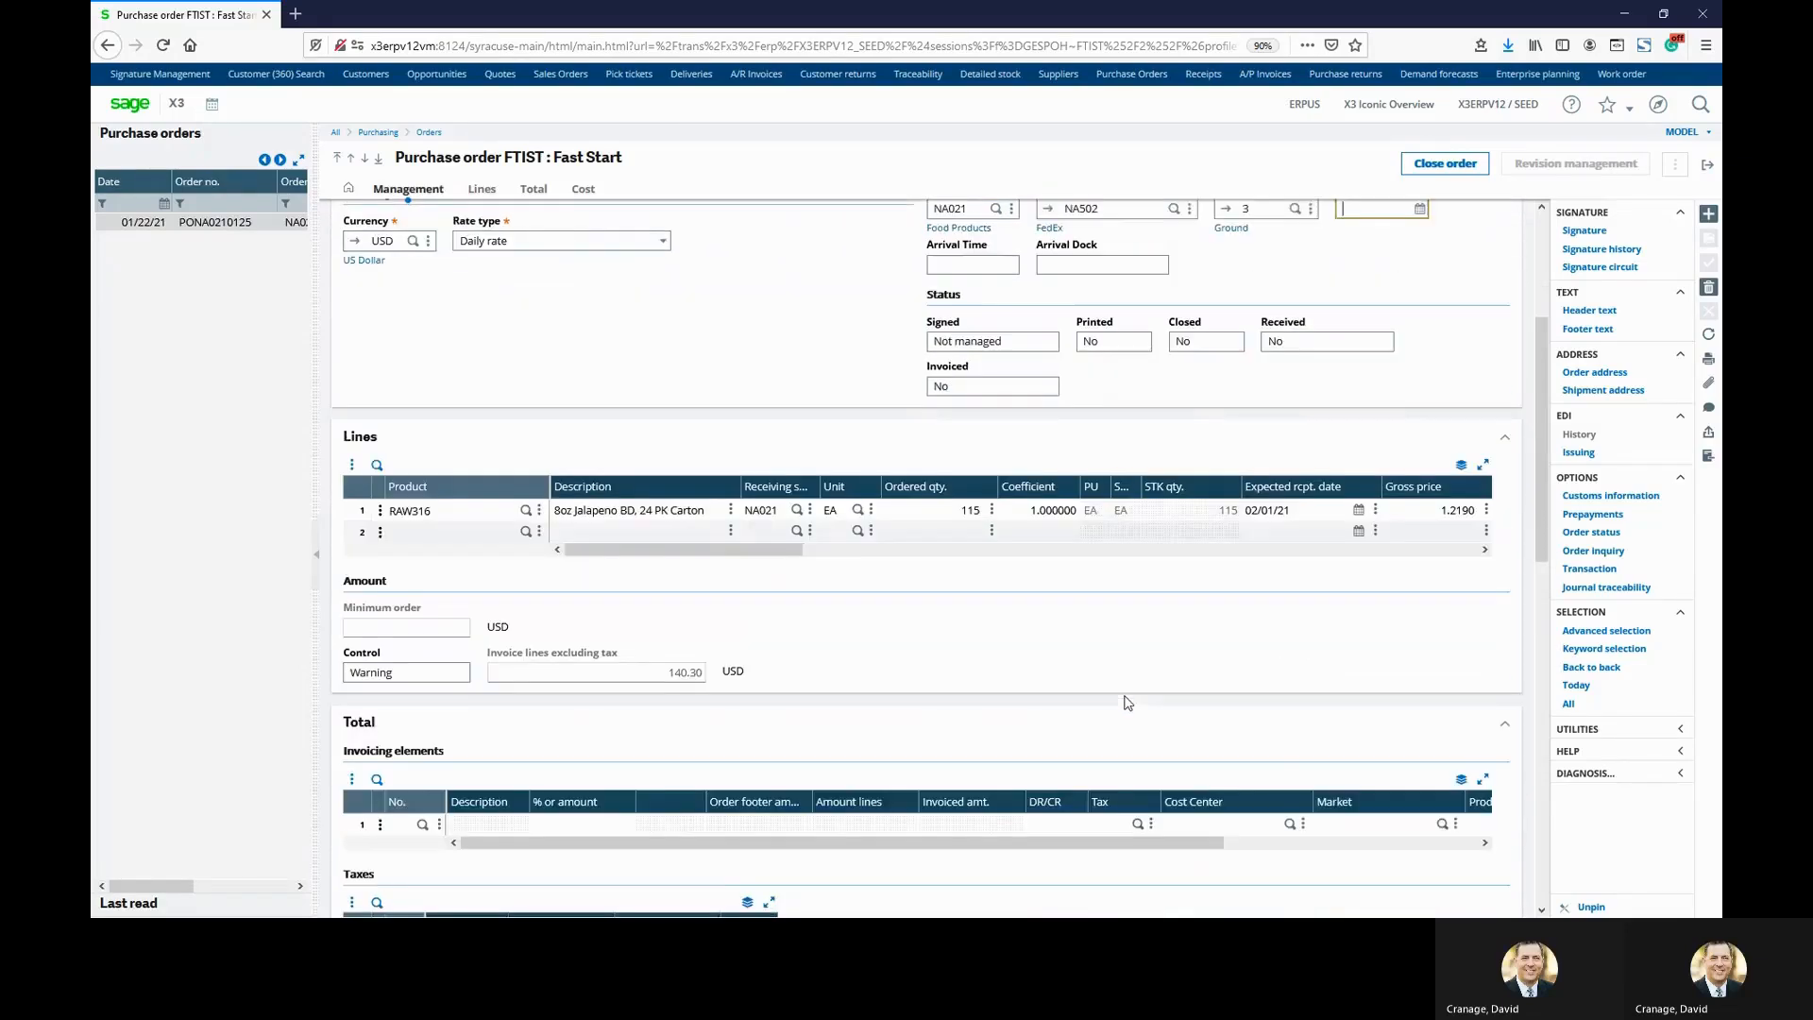
Check the line status of the order's RAW316 line and close the status window.
left_click(379, 495)
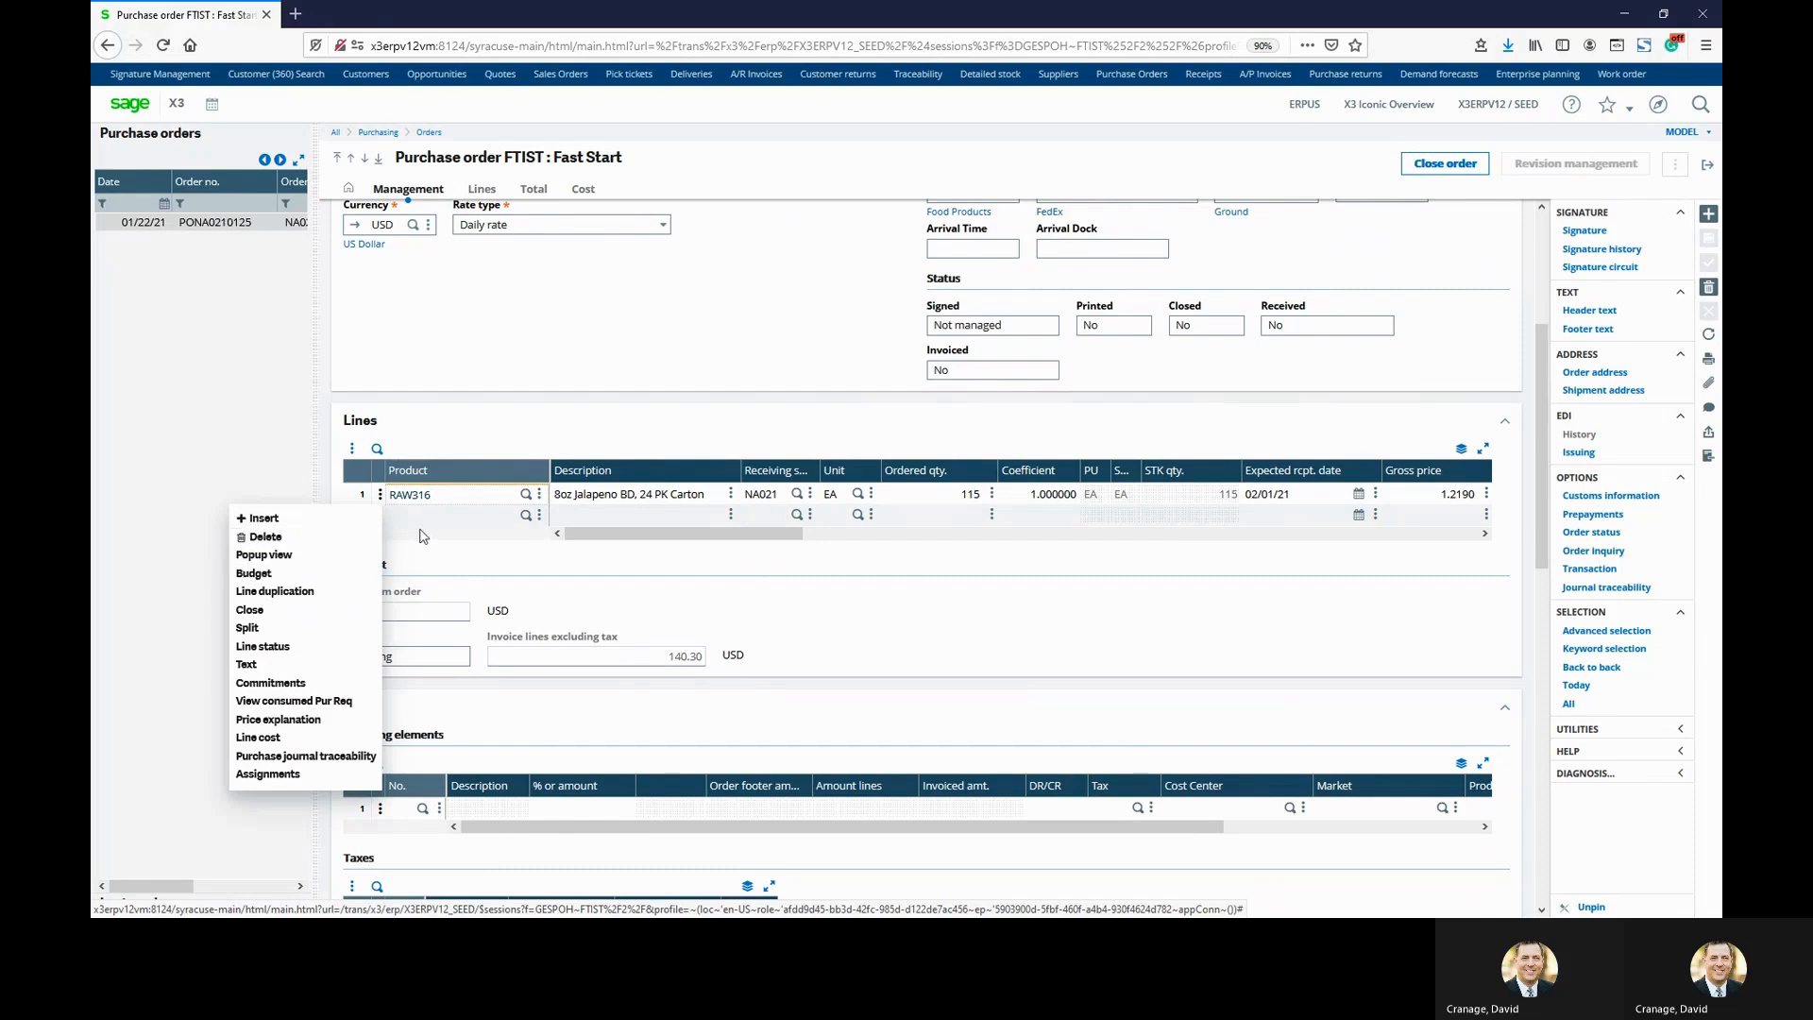
left_click(250, 648)
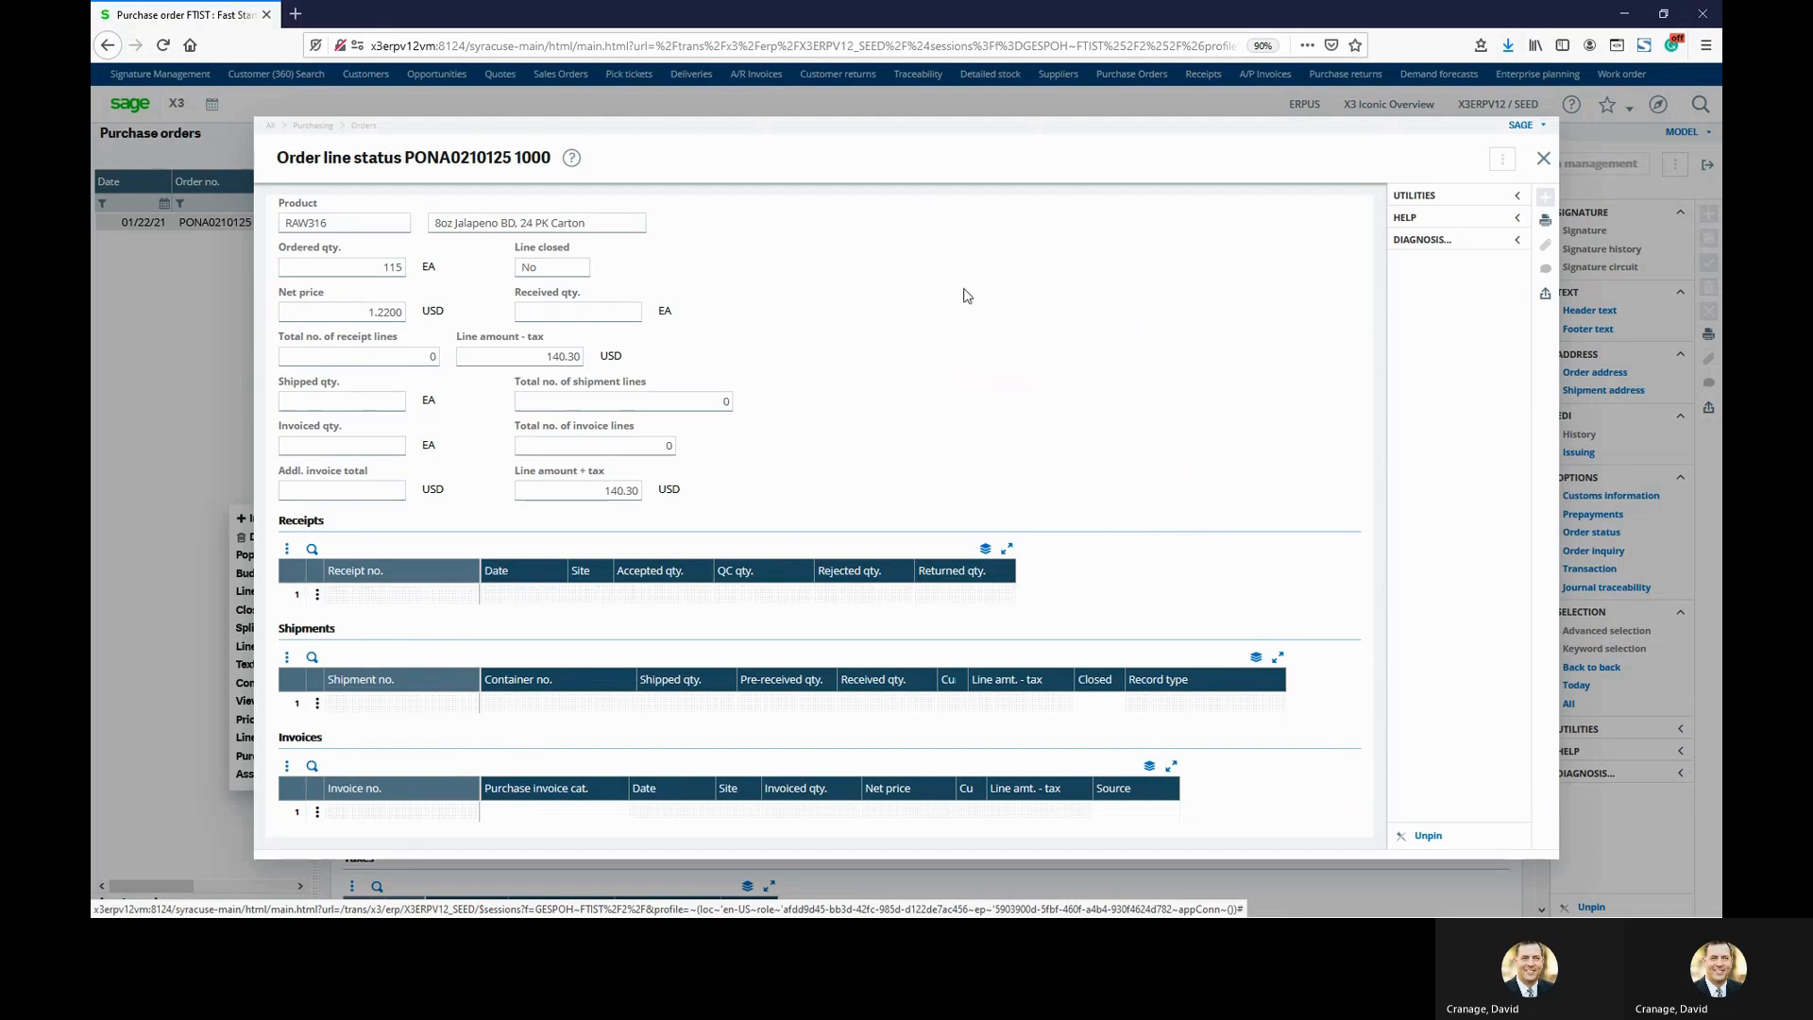
left_click(1542, 158)
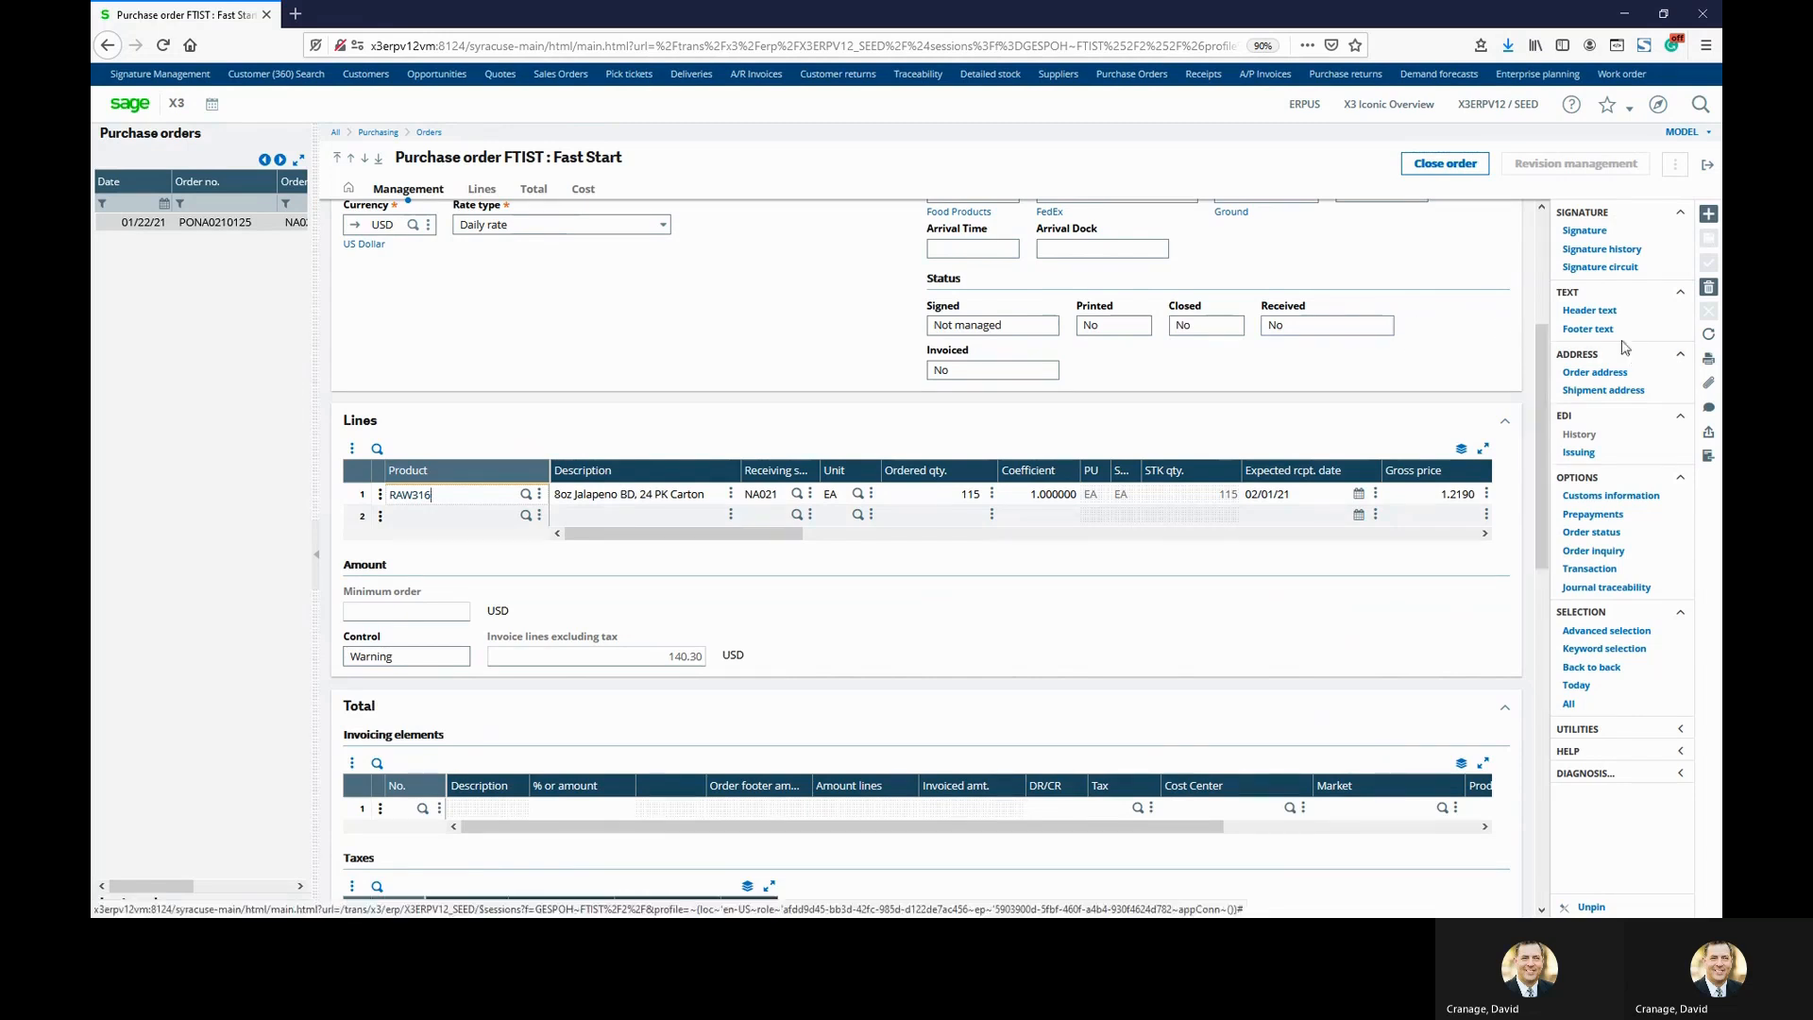
Print the purchase order record with the BONCDE2 "Email Purchase Order to Vendor" report, using the MESSPDF destination.
left_click(1711, 363)
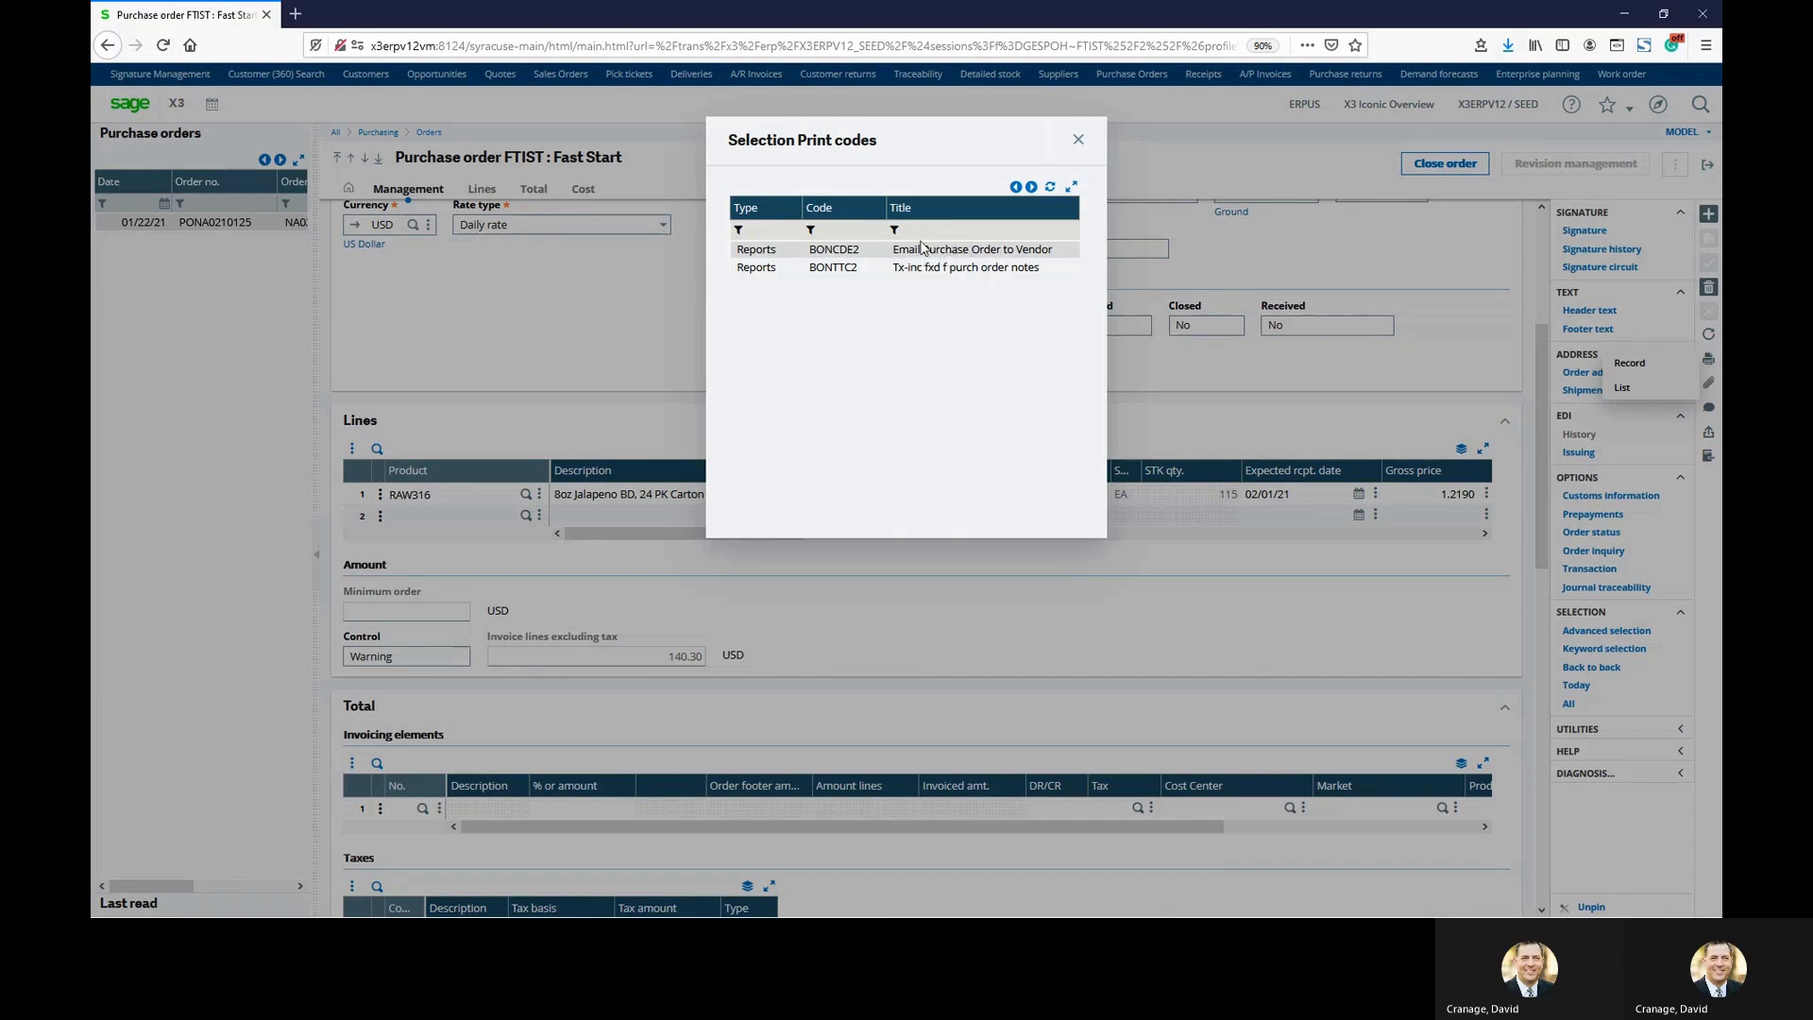
left_click(952, 251)
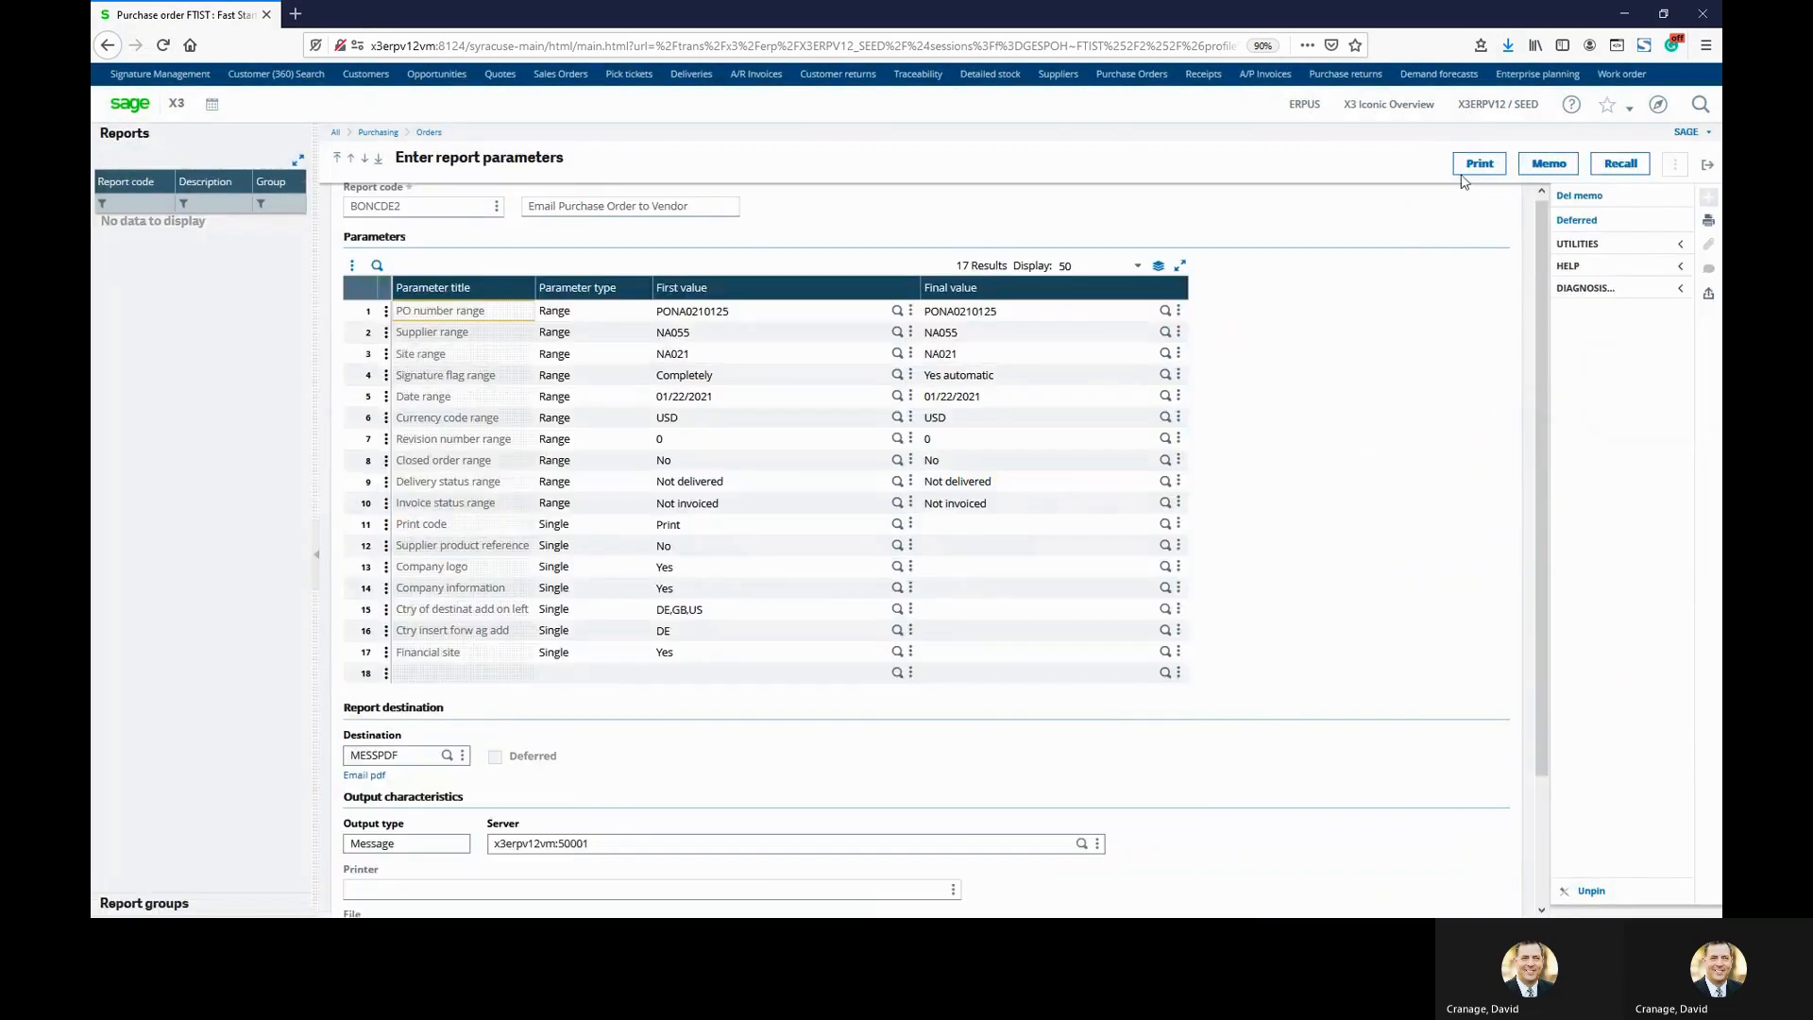
left_click(1478, 163)
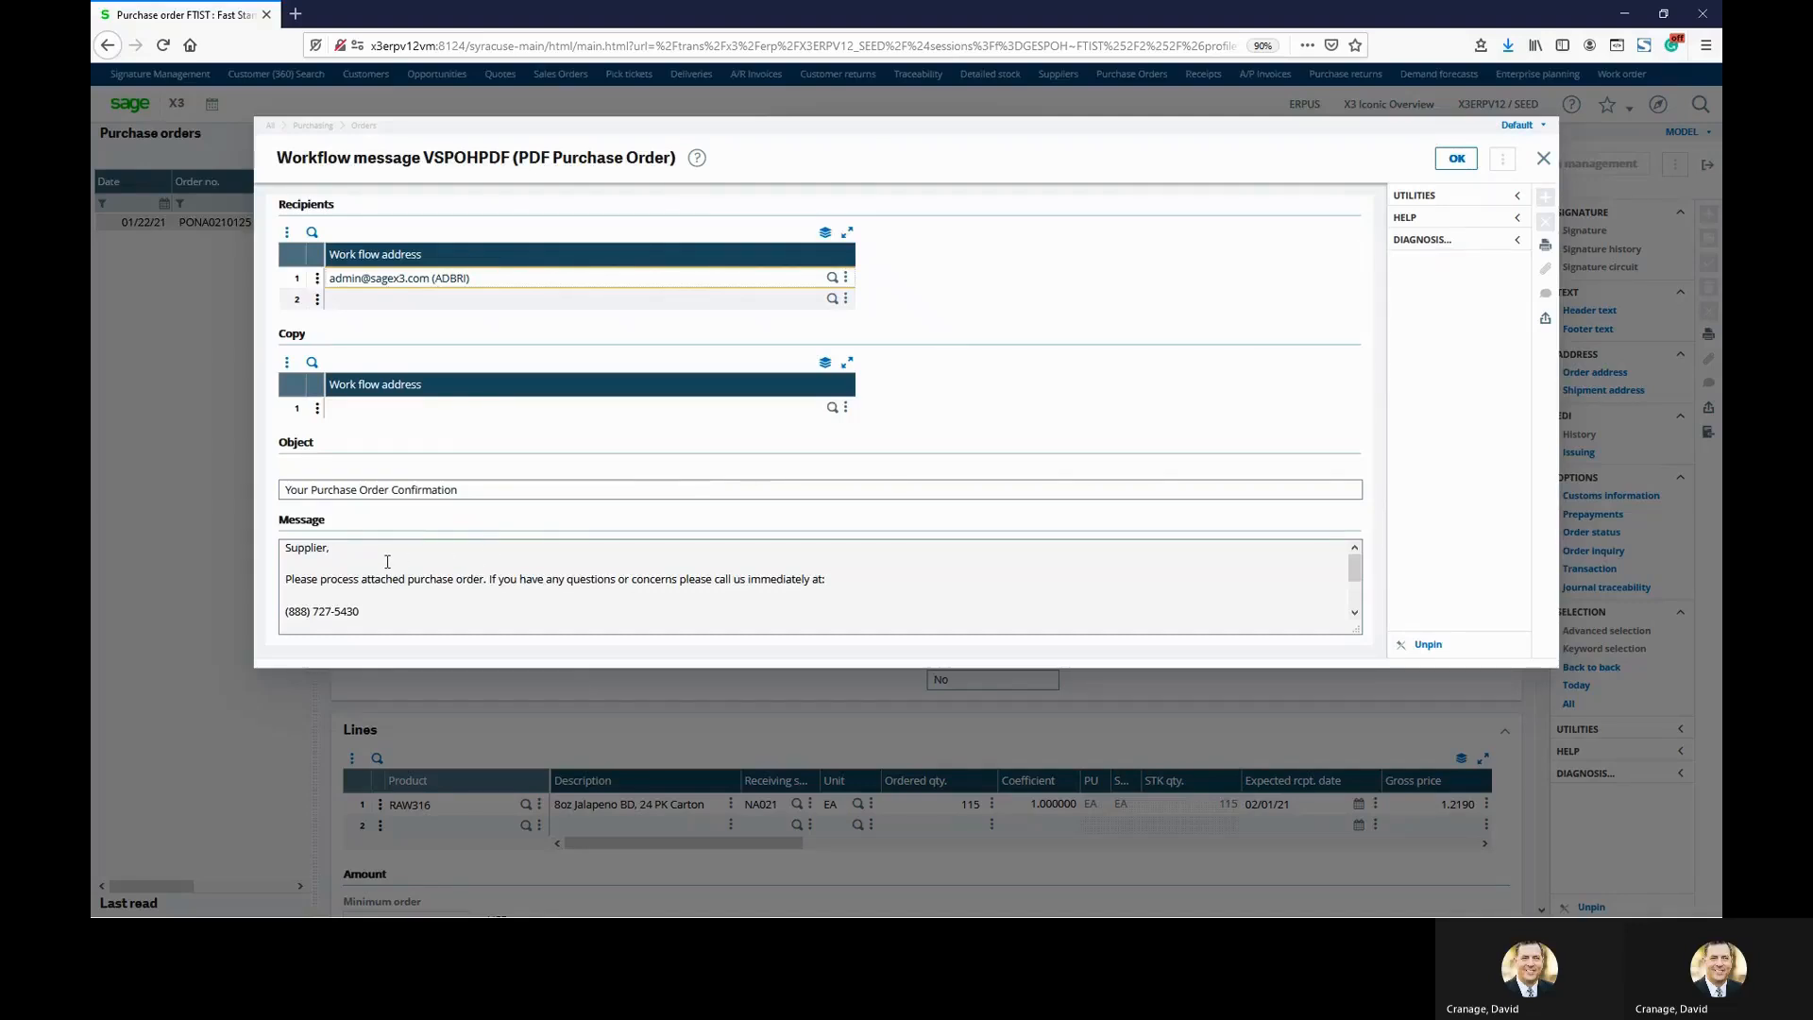
Replace "Supplier" with "General Supply" in the workflow message greeting, send the message, and leave the purchase order.
double_click(305, 548)
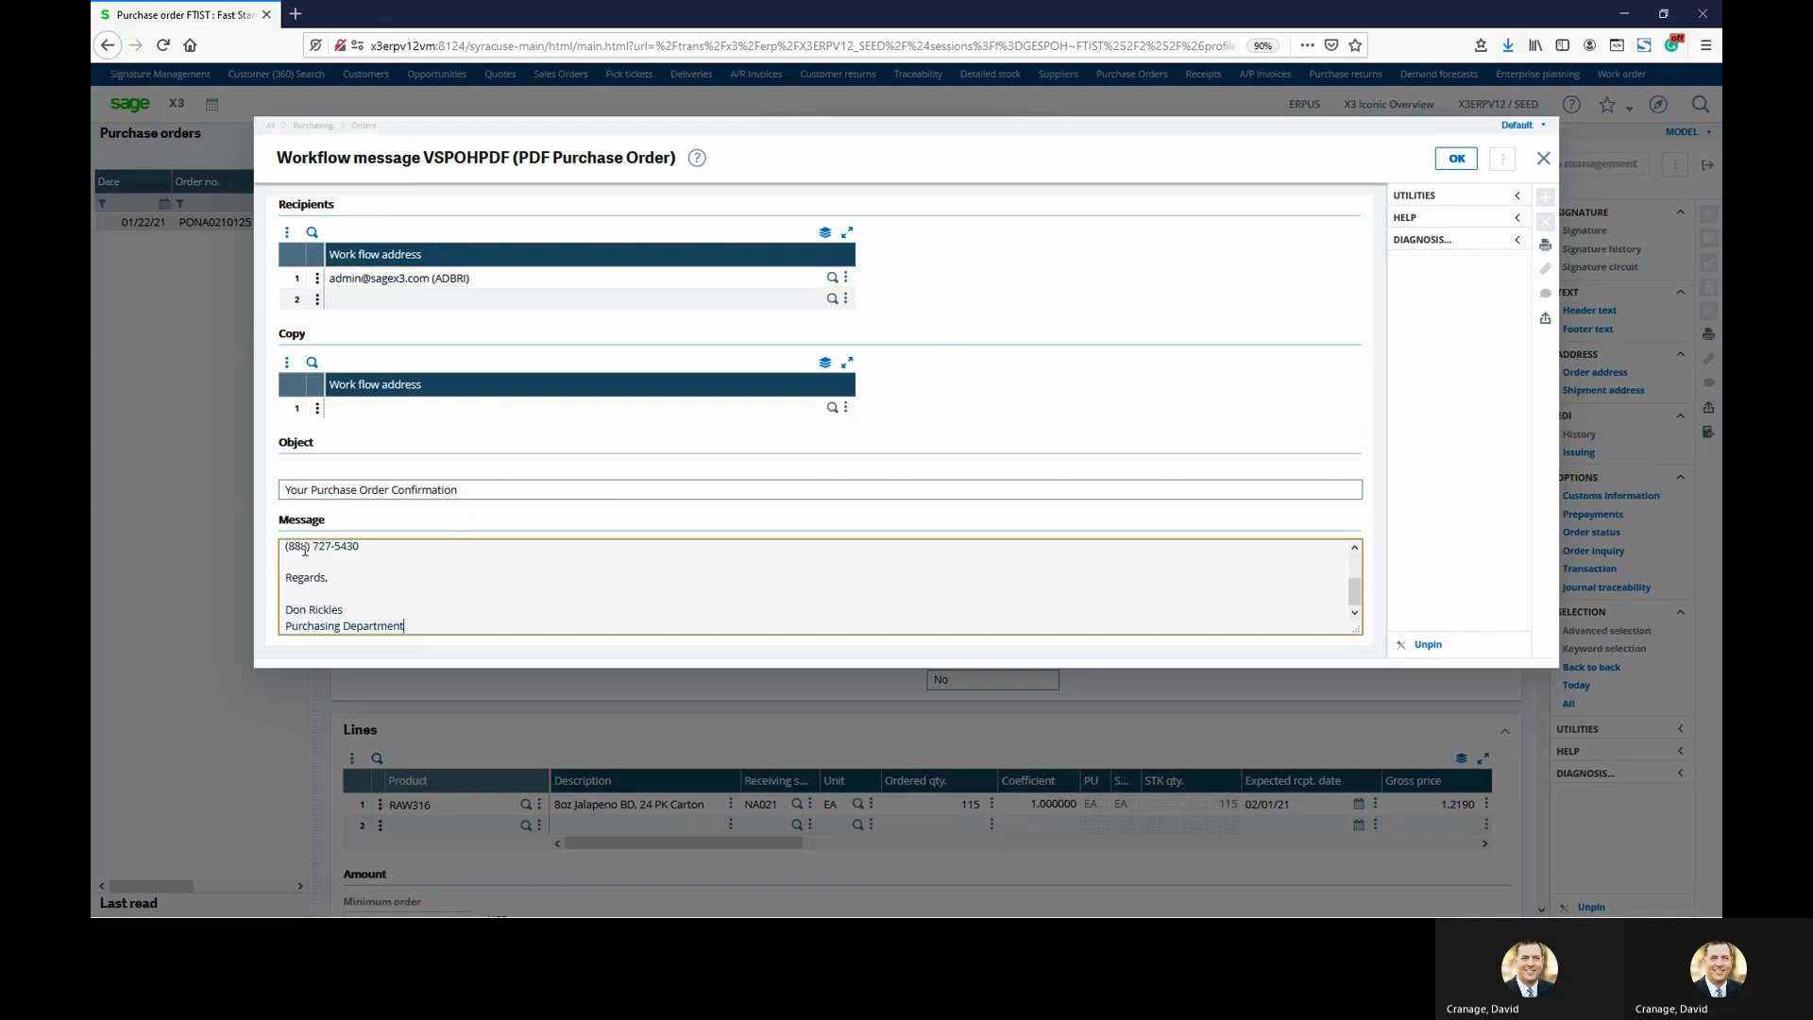
scroll(307, 550, "up", 2)
left_click(308, 551)
double_click(308, 550)
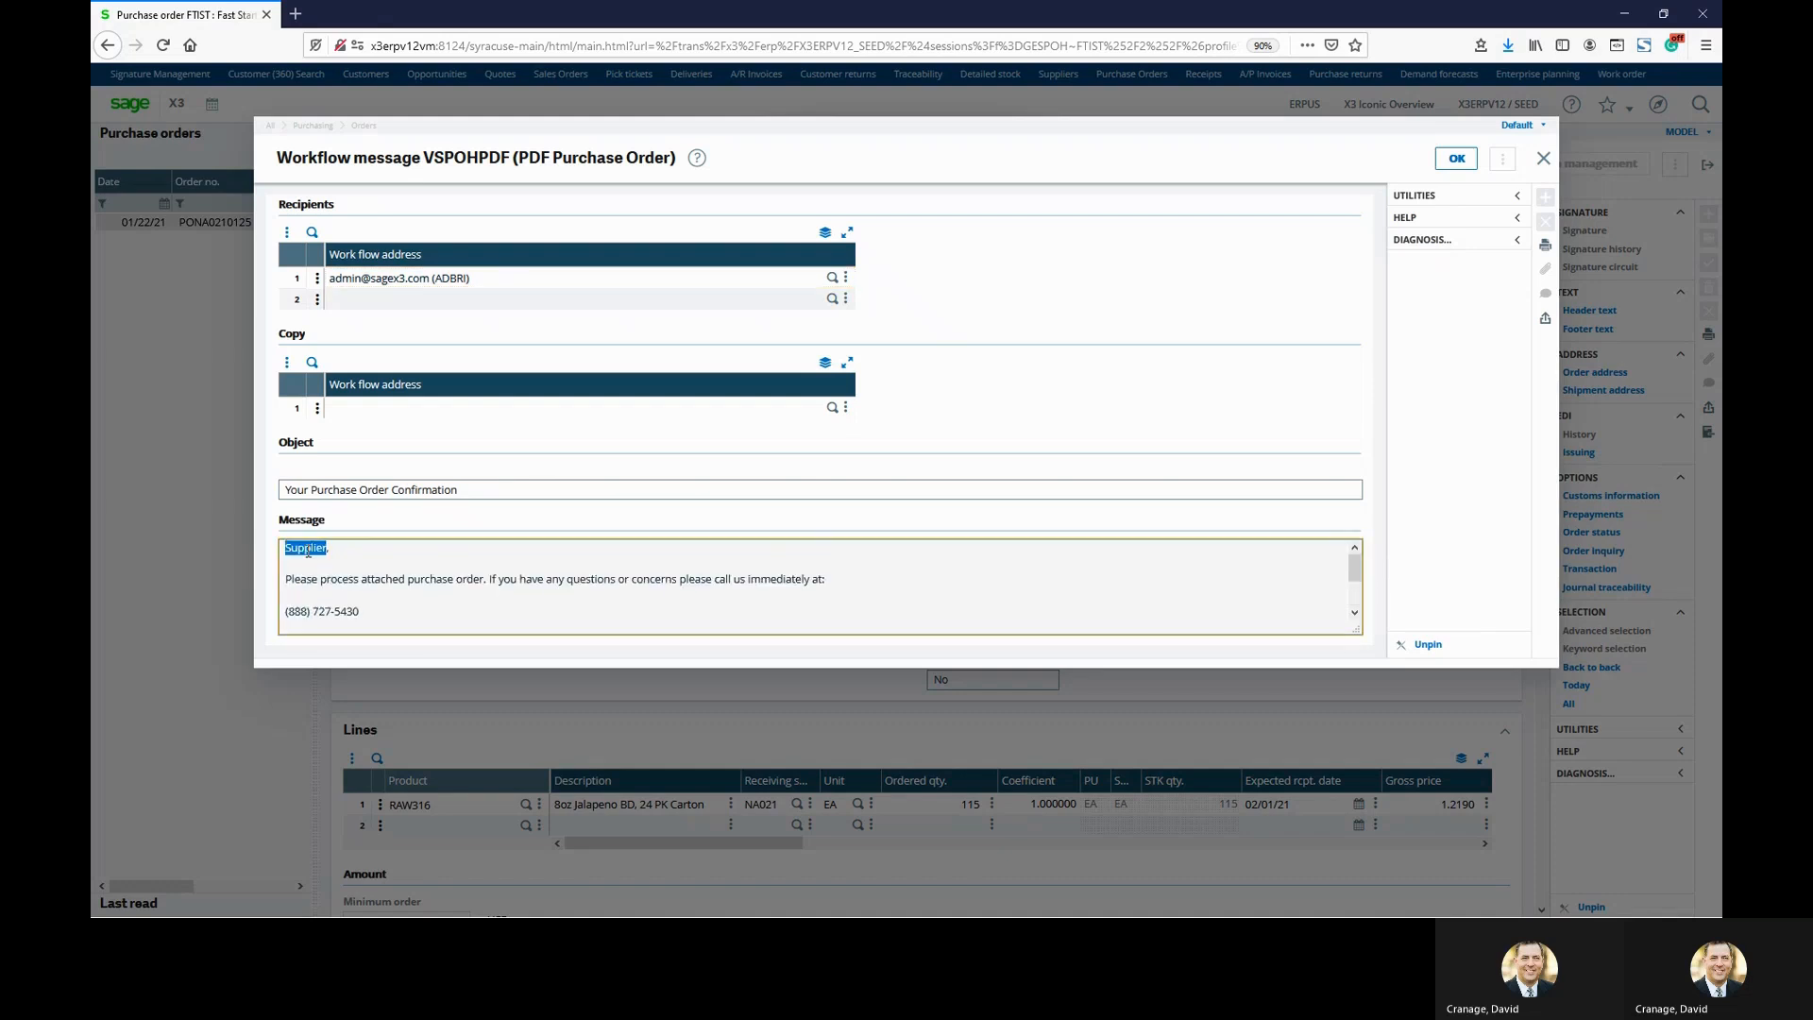
type("General Supply")
left_click(1455, 159)
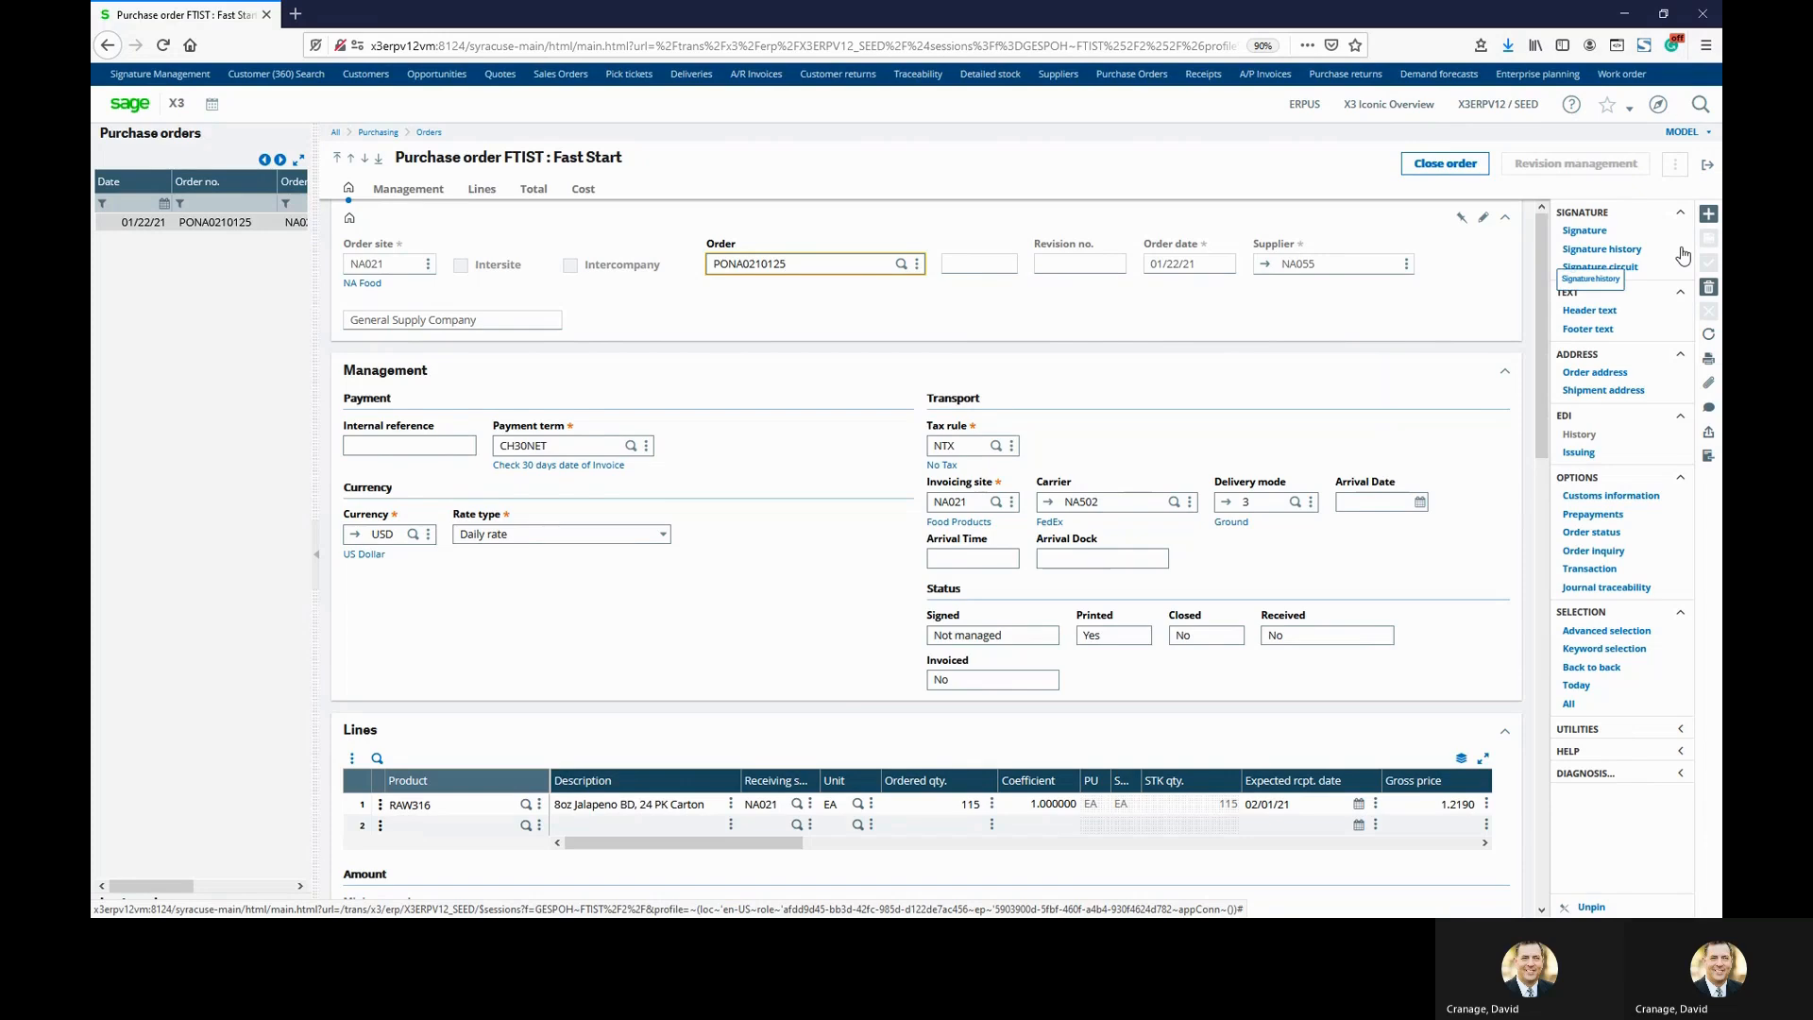
left_click(1706, 164)
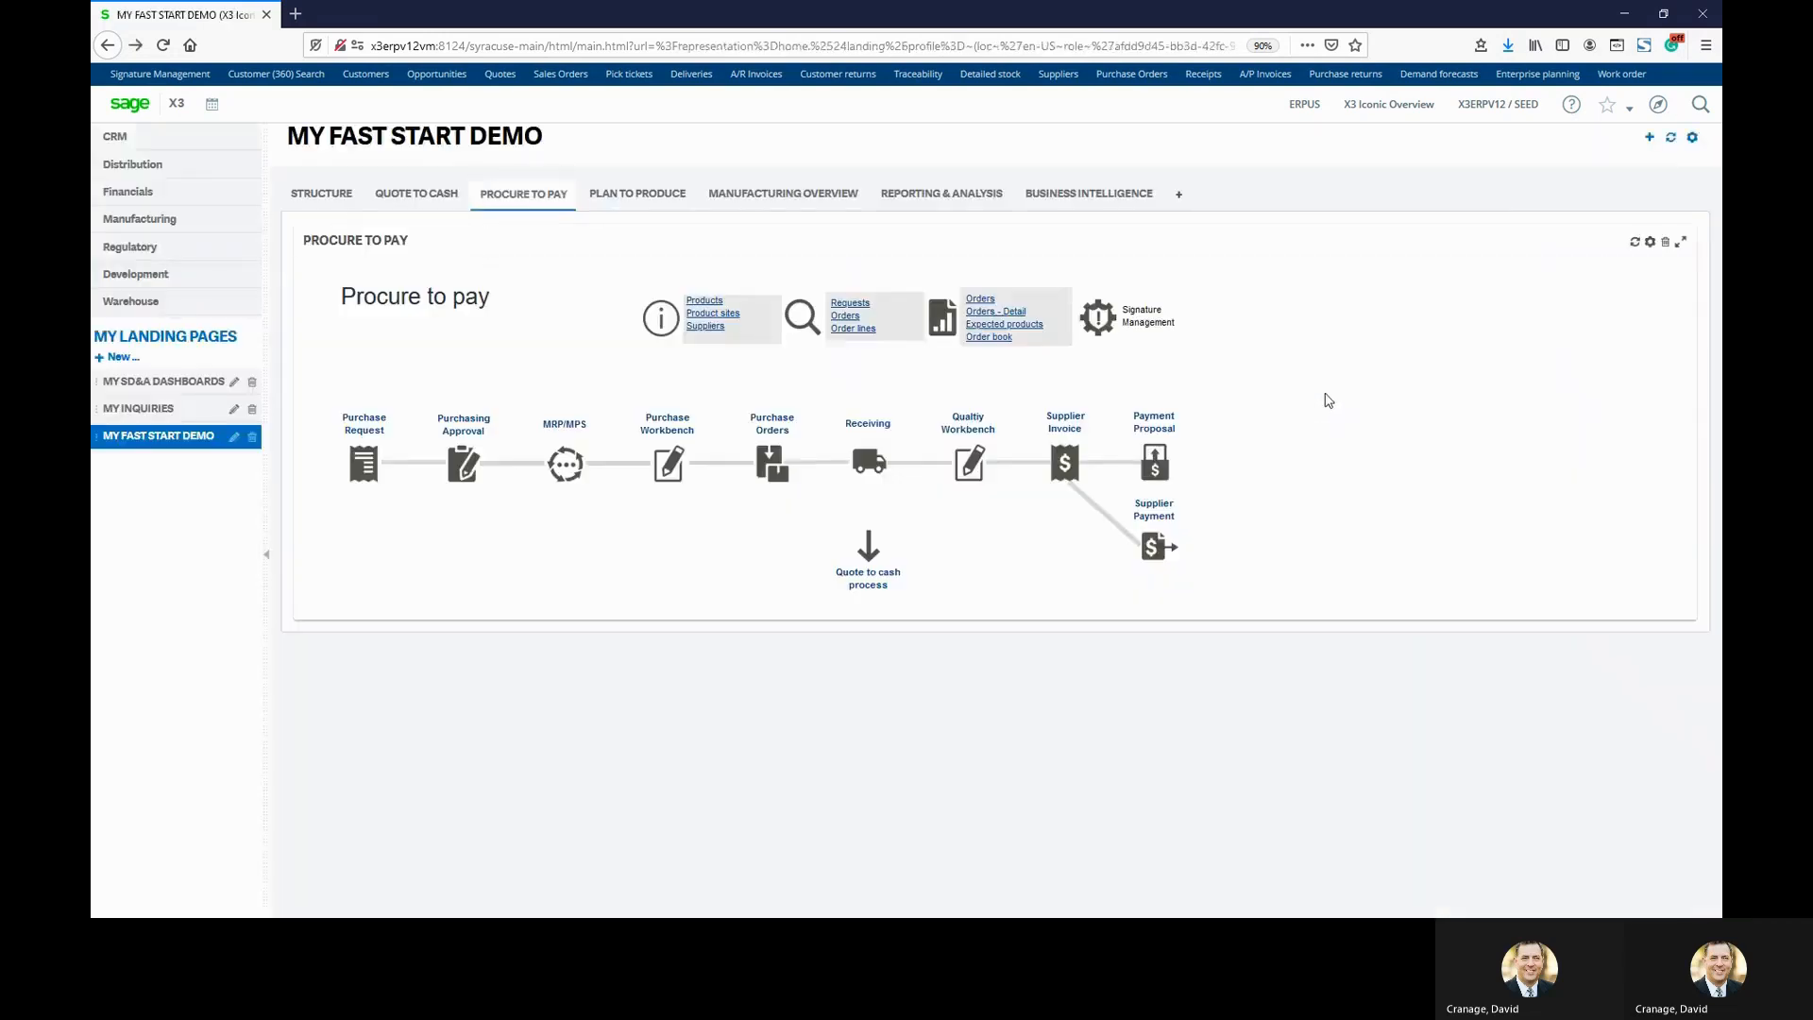
Switch to Outlook, fetch new mail, open the "Your Purchase Order Confirmation" message, read through its PDF attachment and close it.
key("alt+Tab")
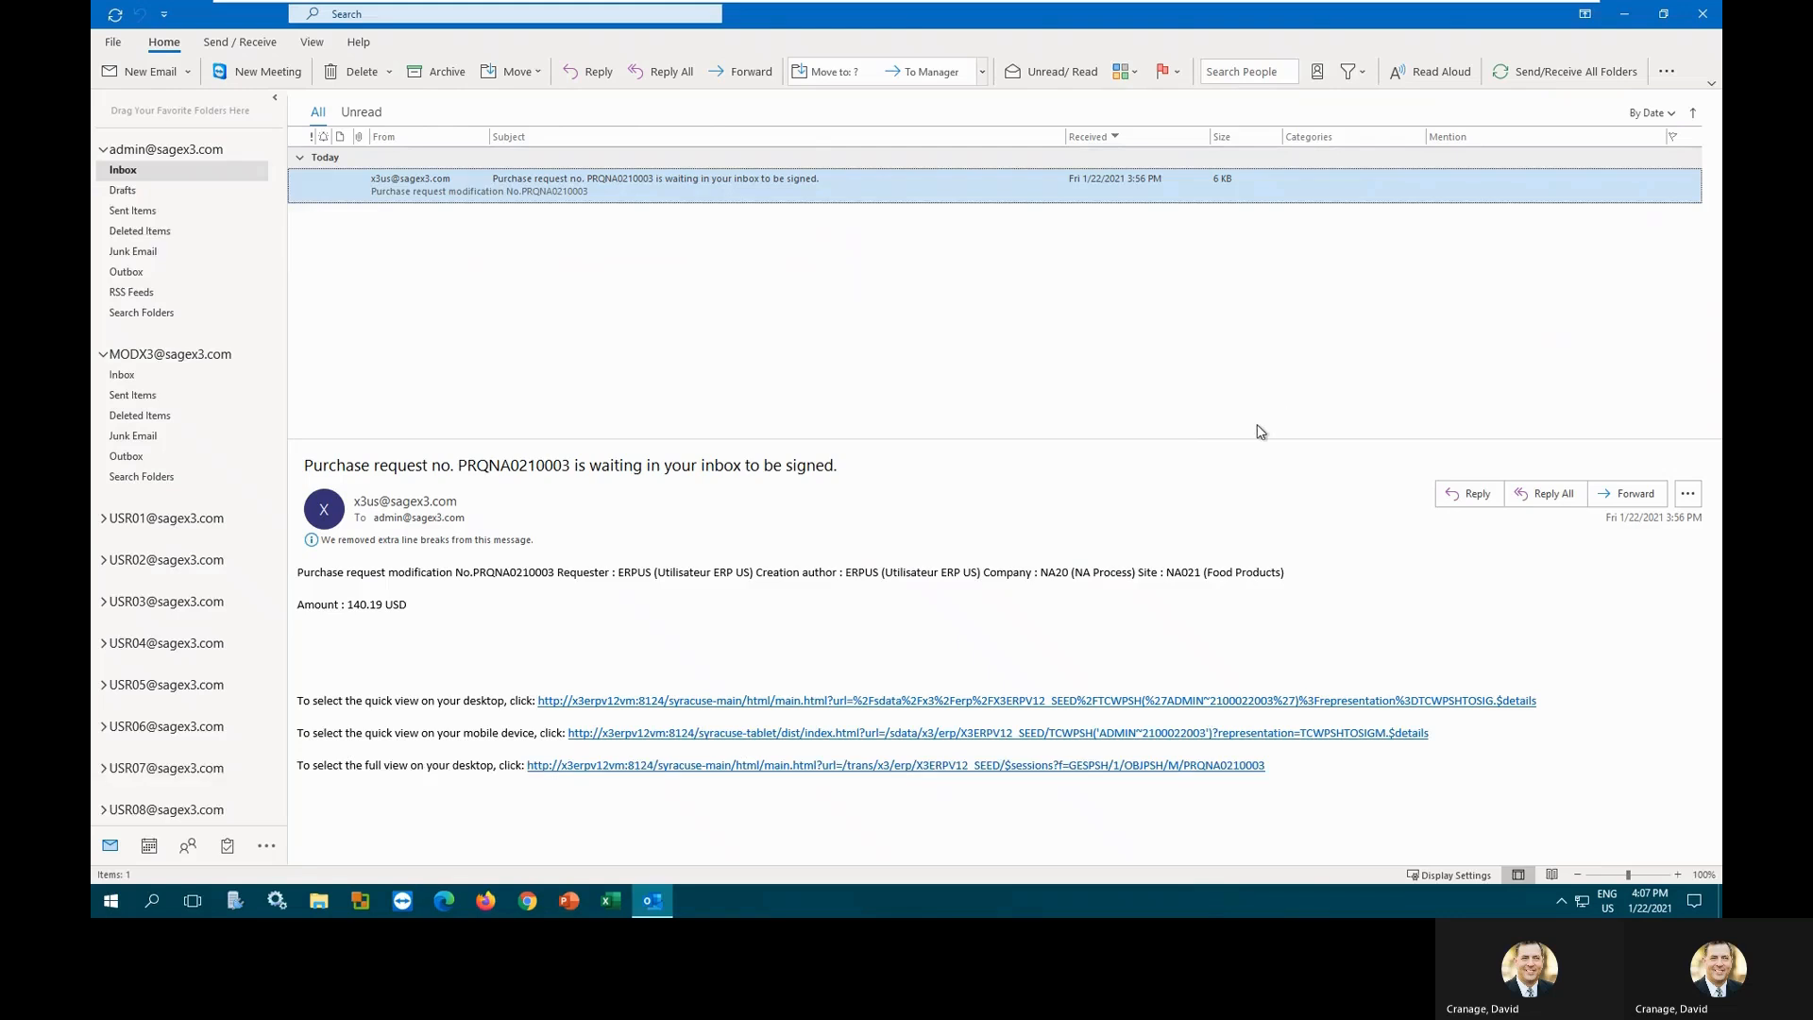
left_click(1571, 72)
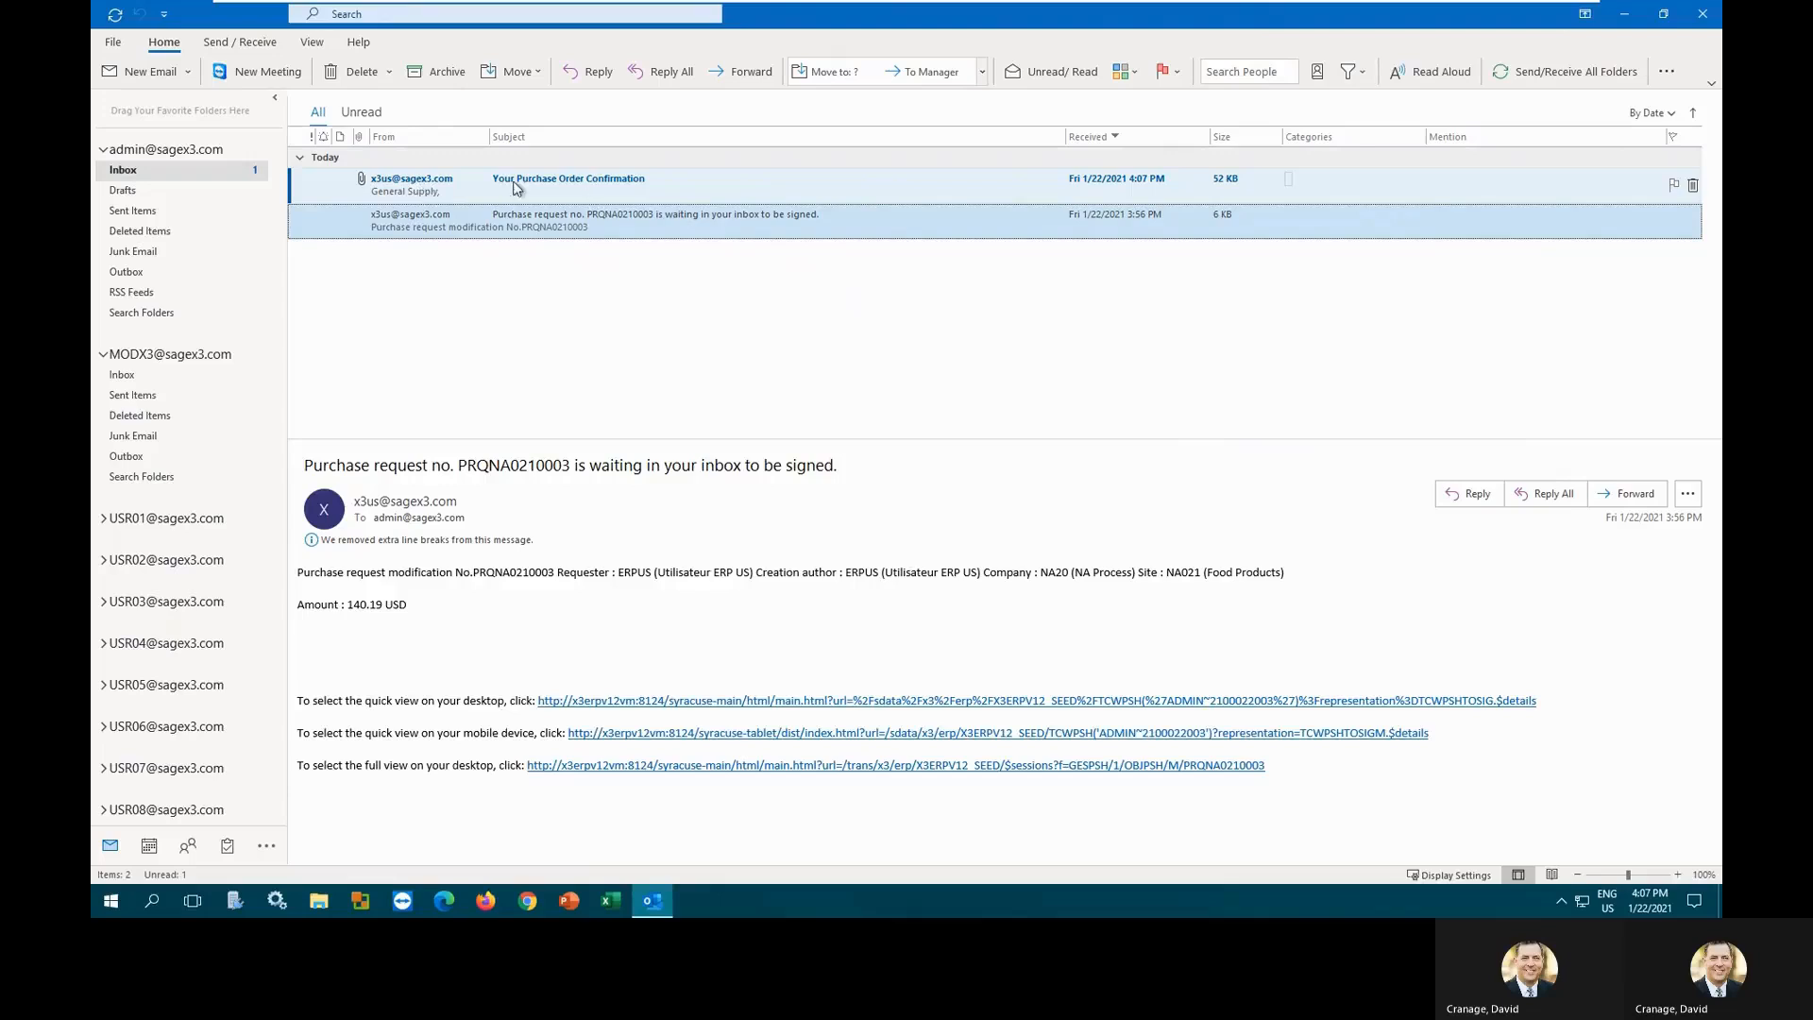
left_click(571, 182)
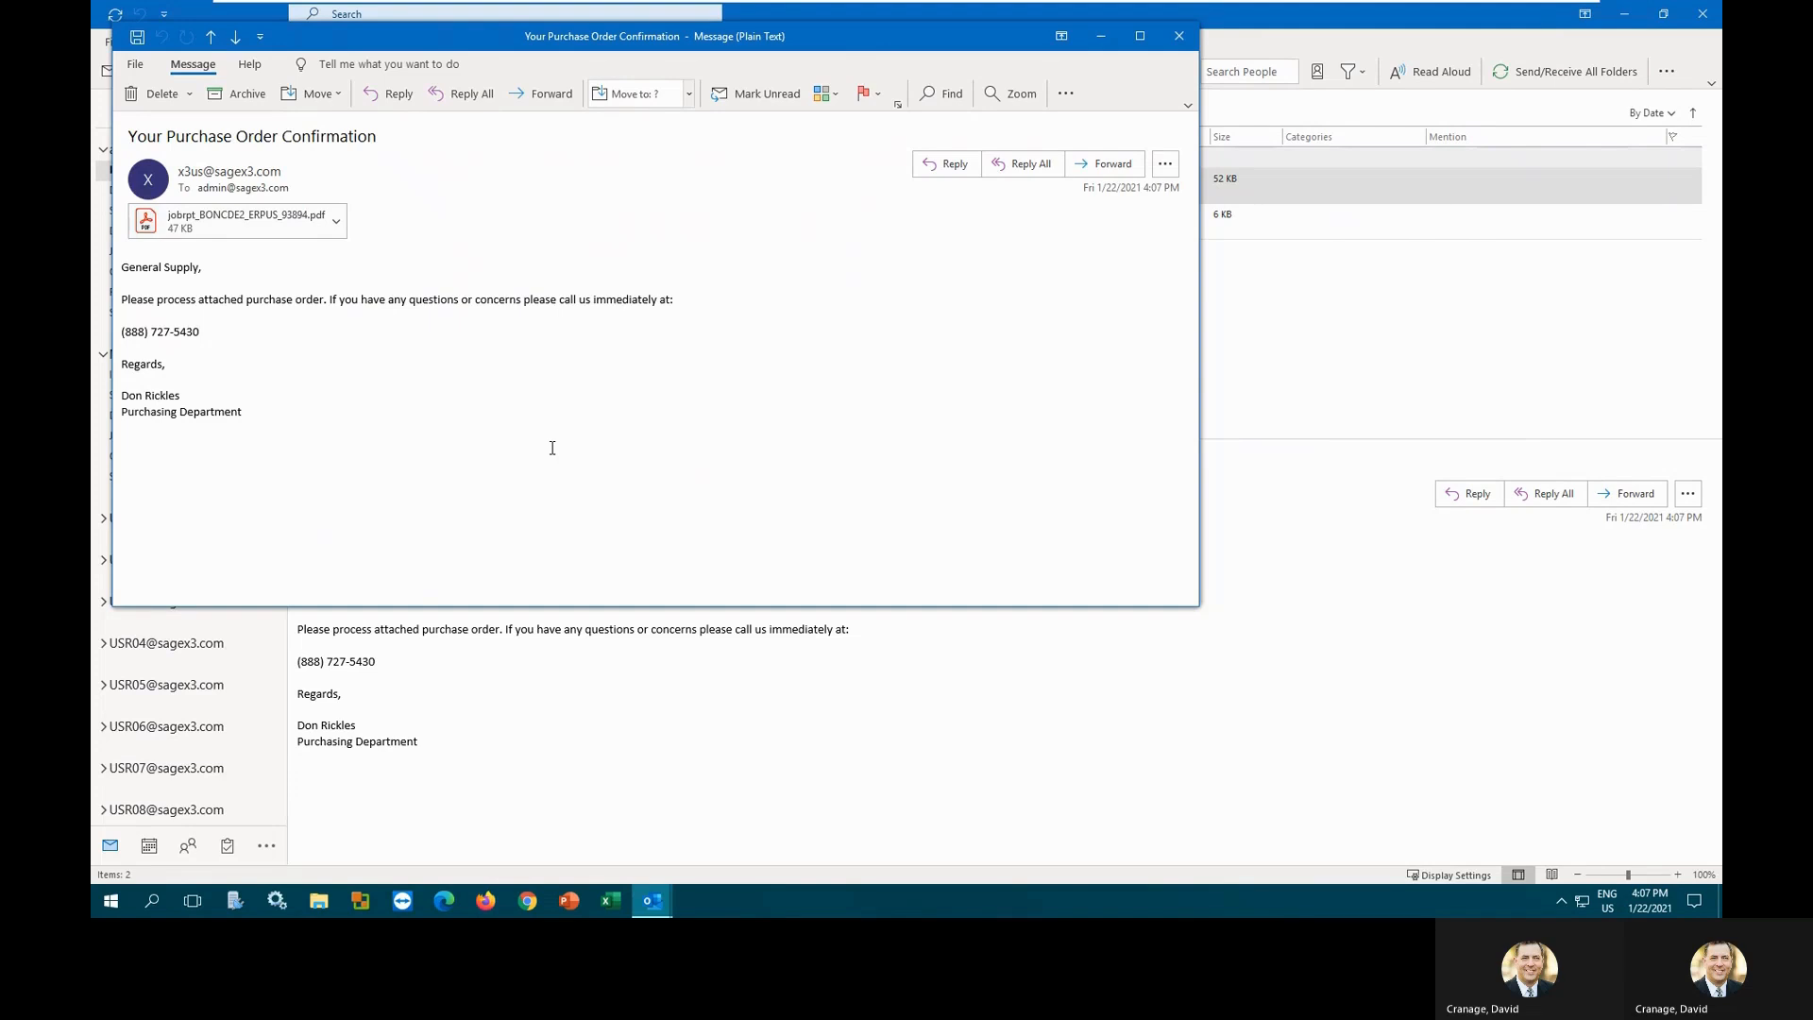
left_click(254, 226)
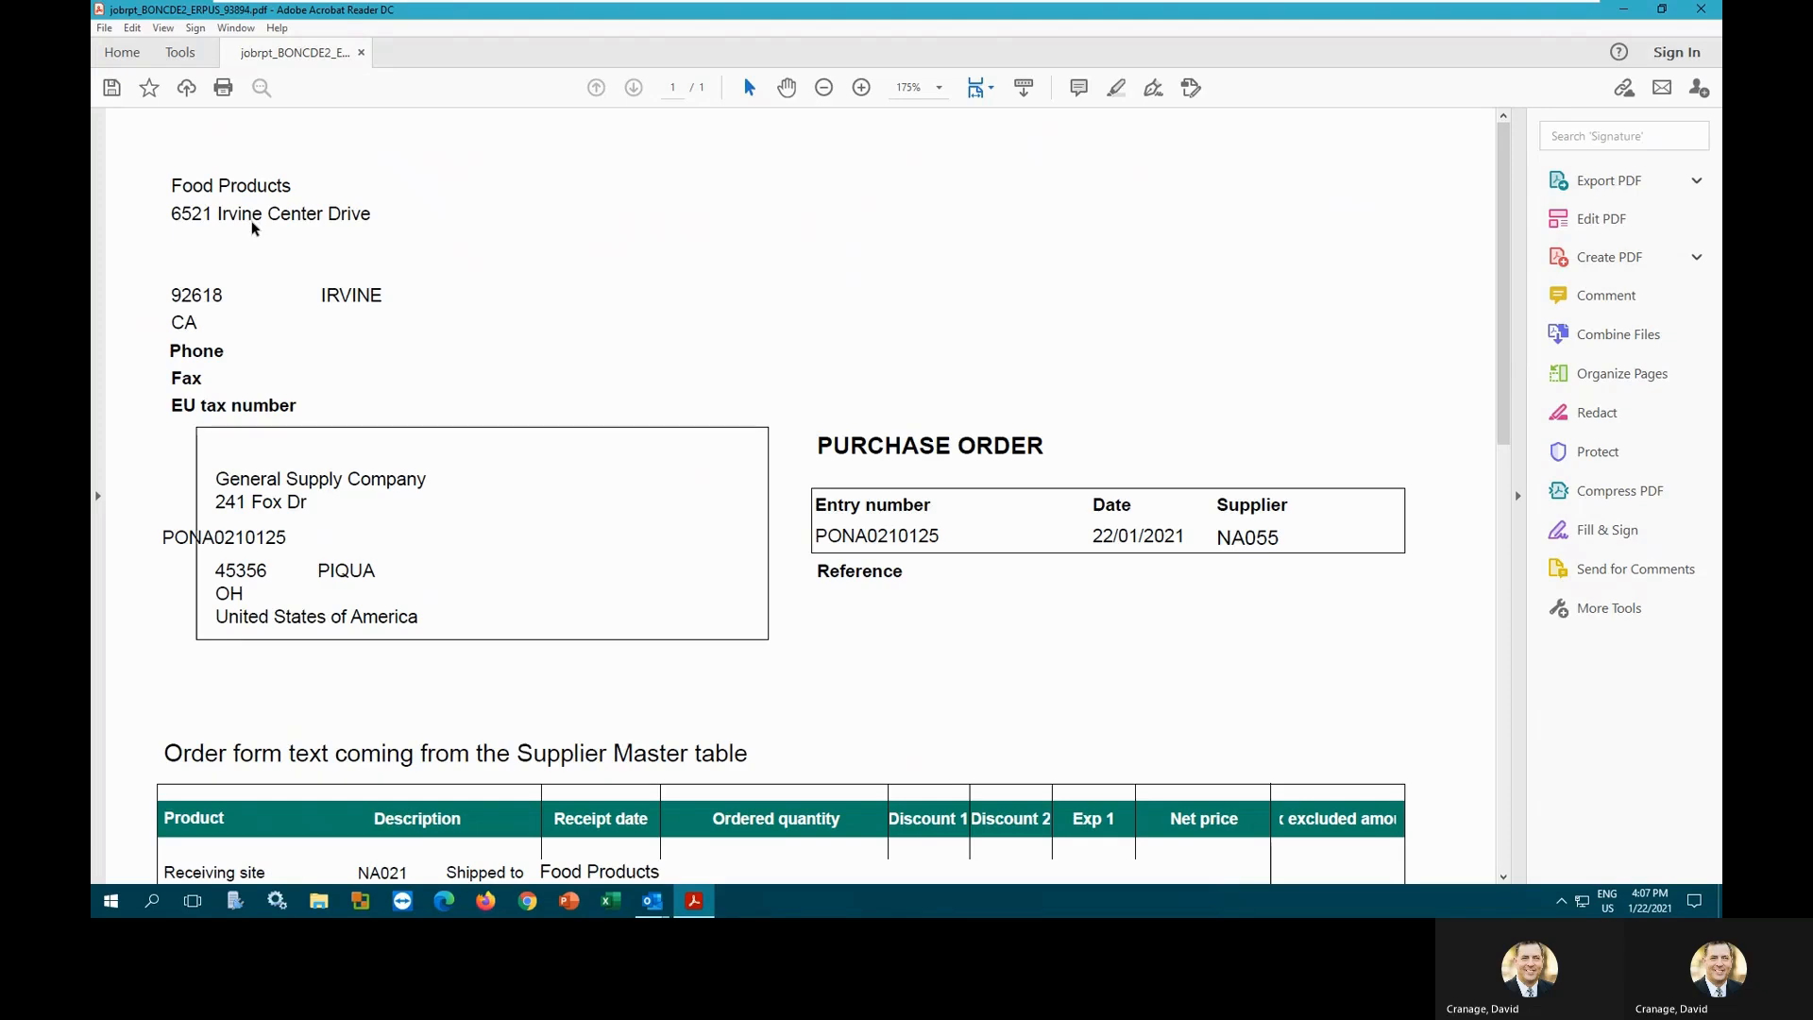
scroll(445, 235, "down", 5)
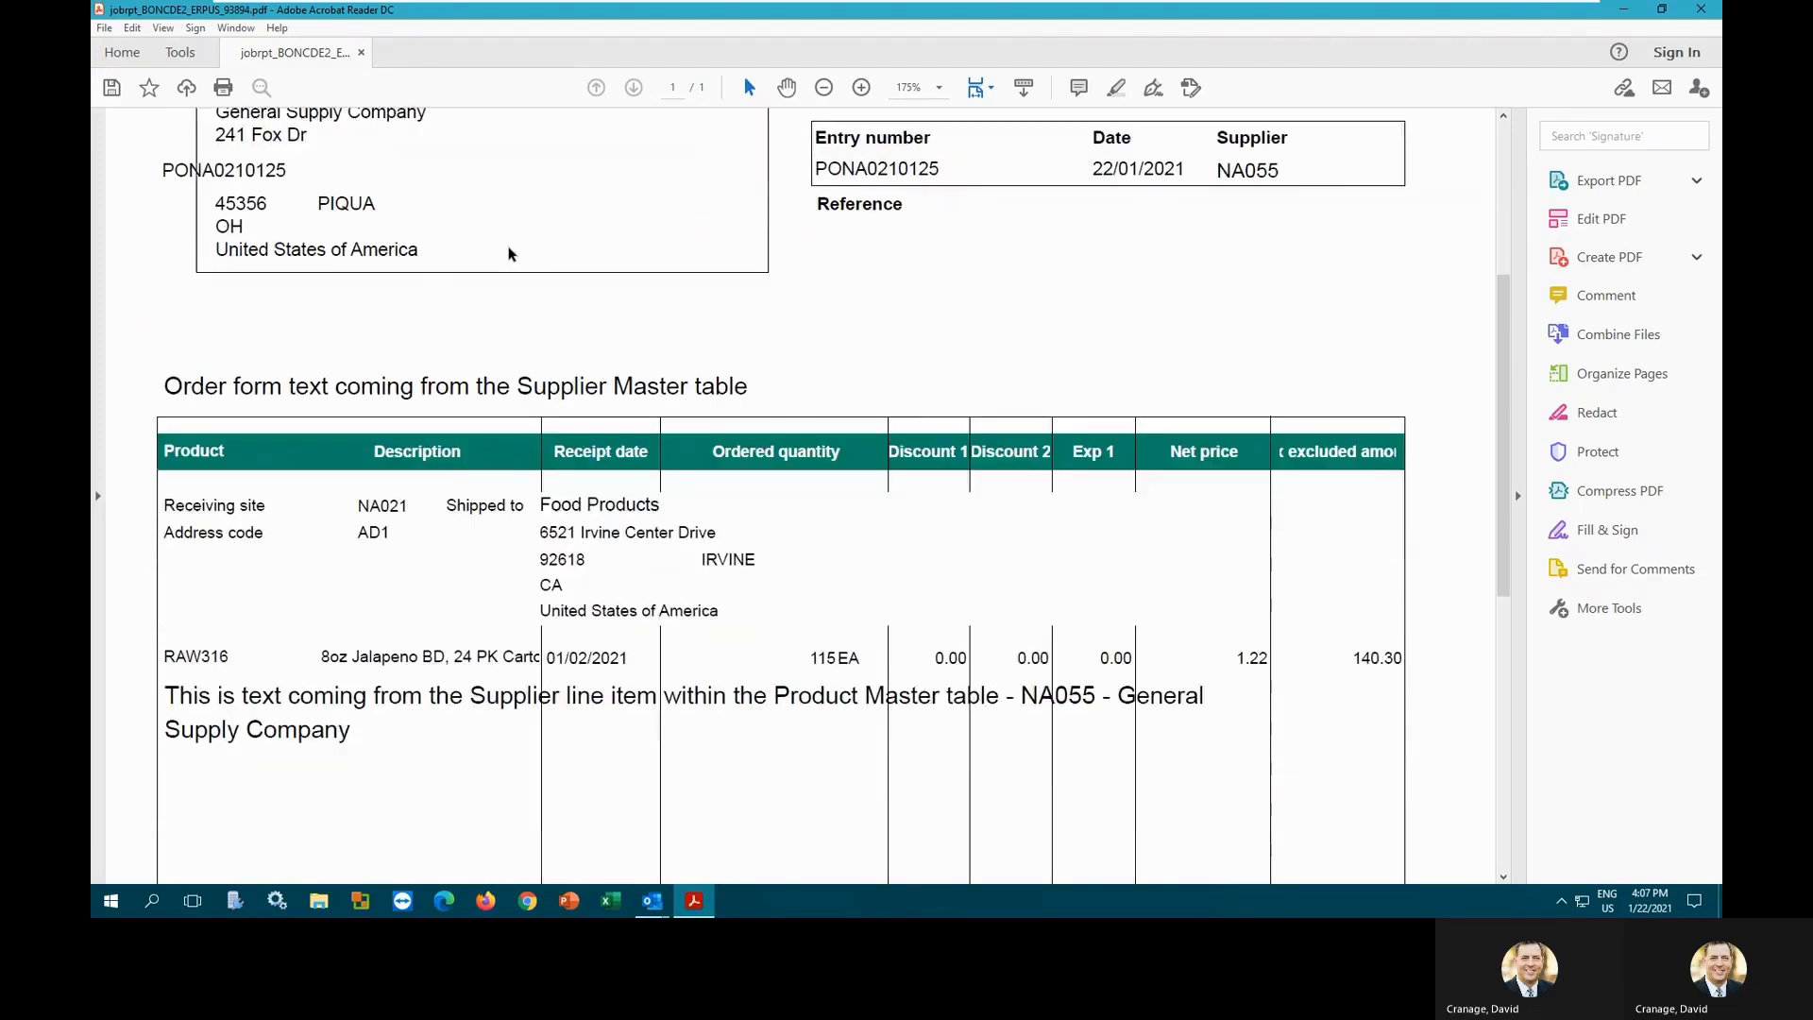
scroll(510, 254, "down", 1)
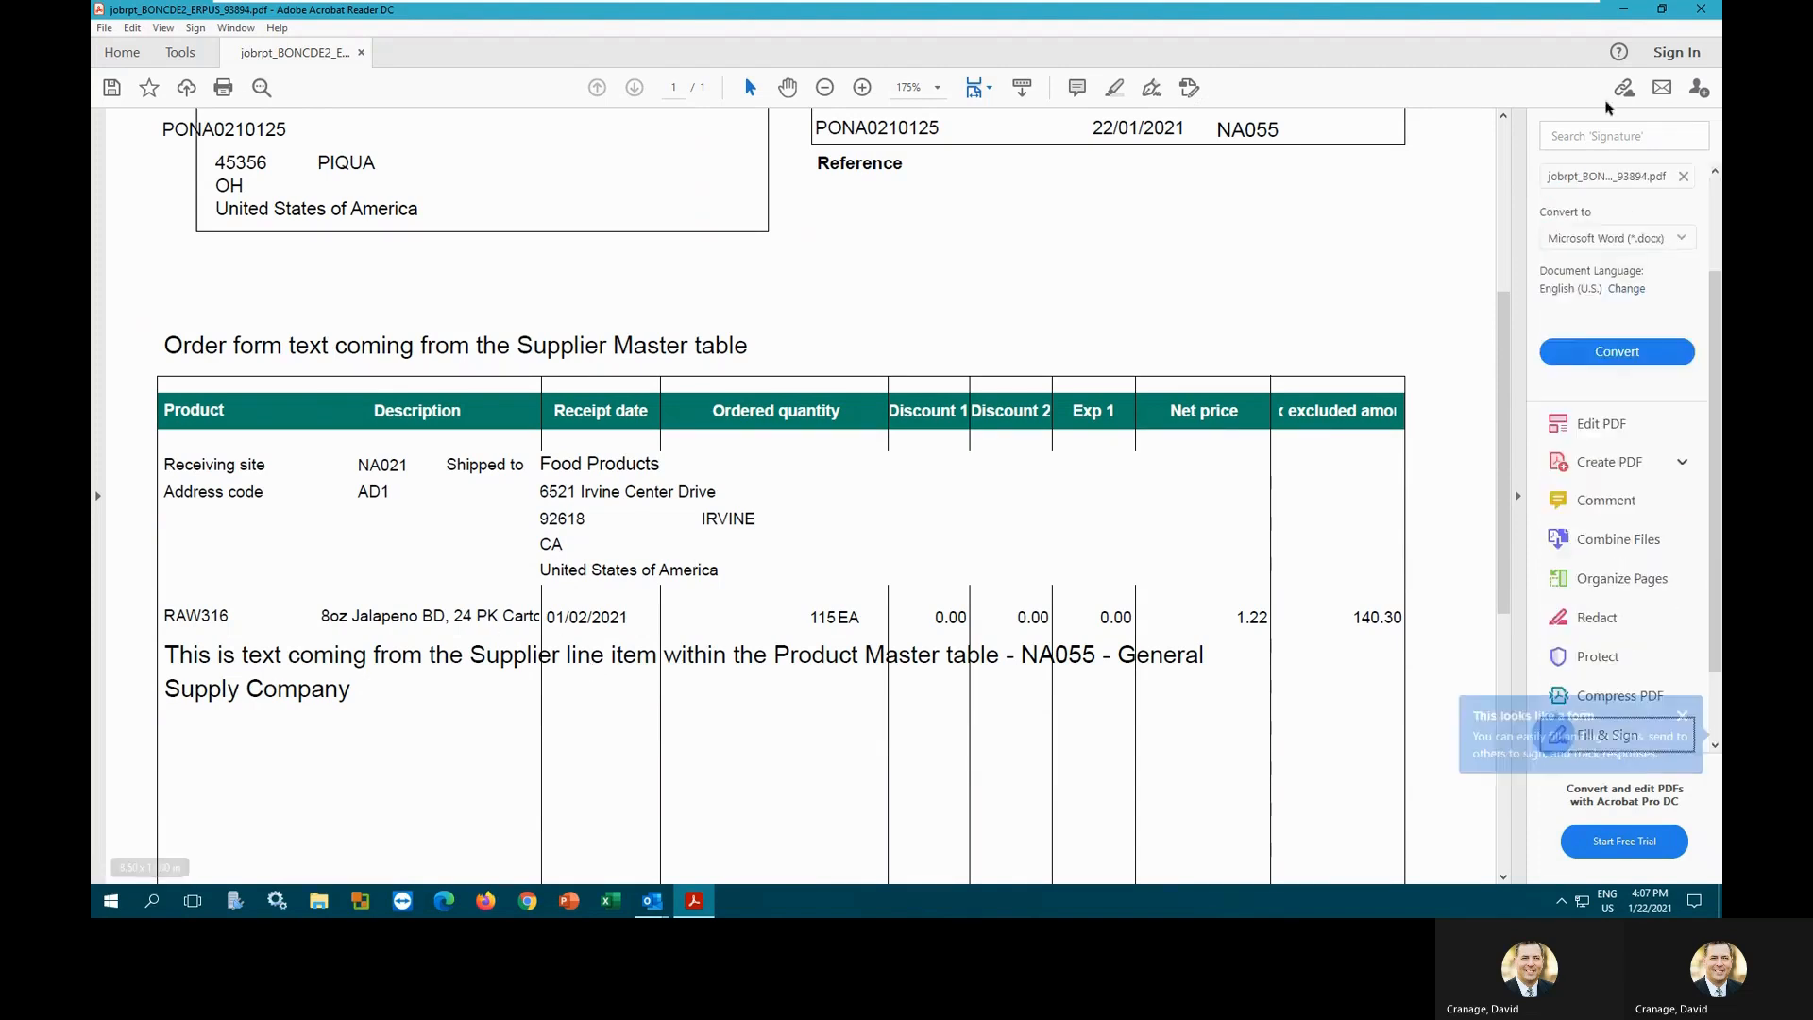
left_click(1700, 11)
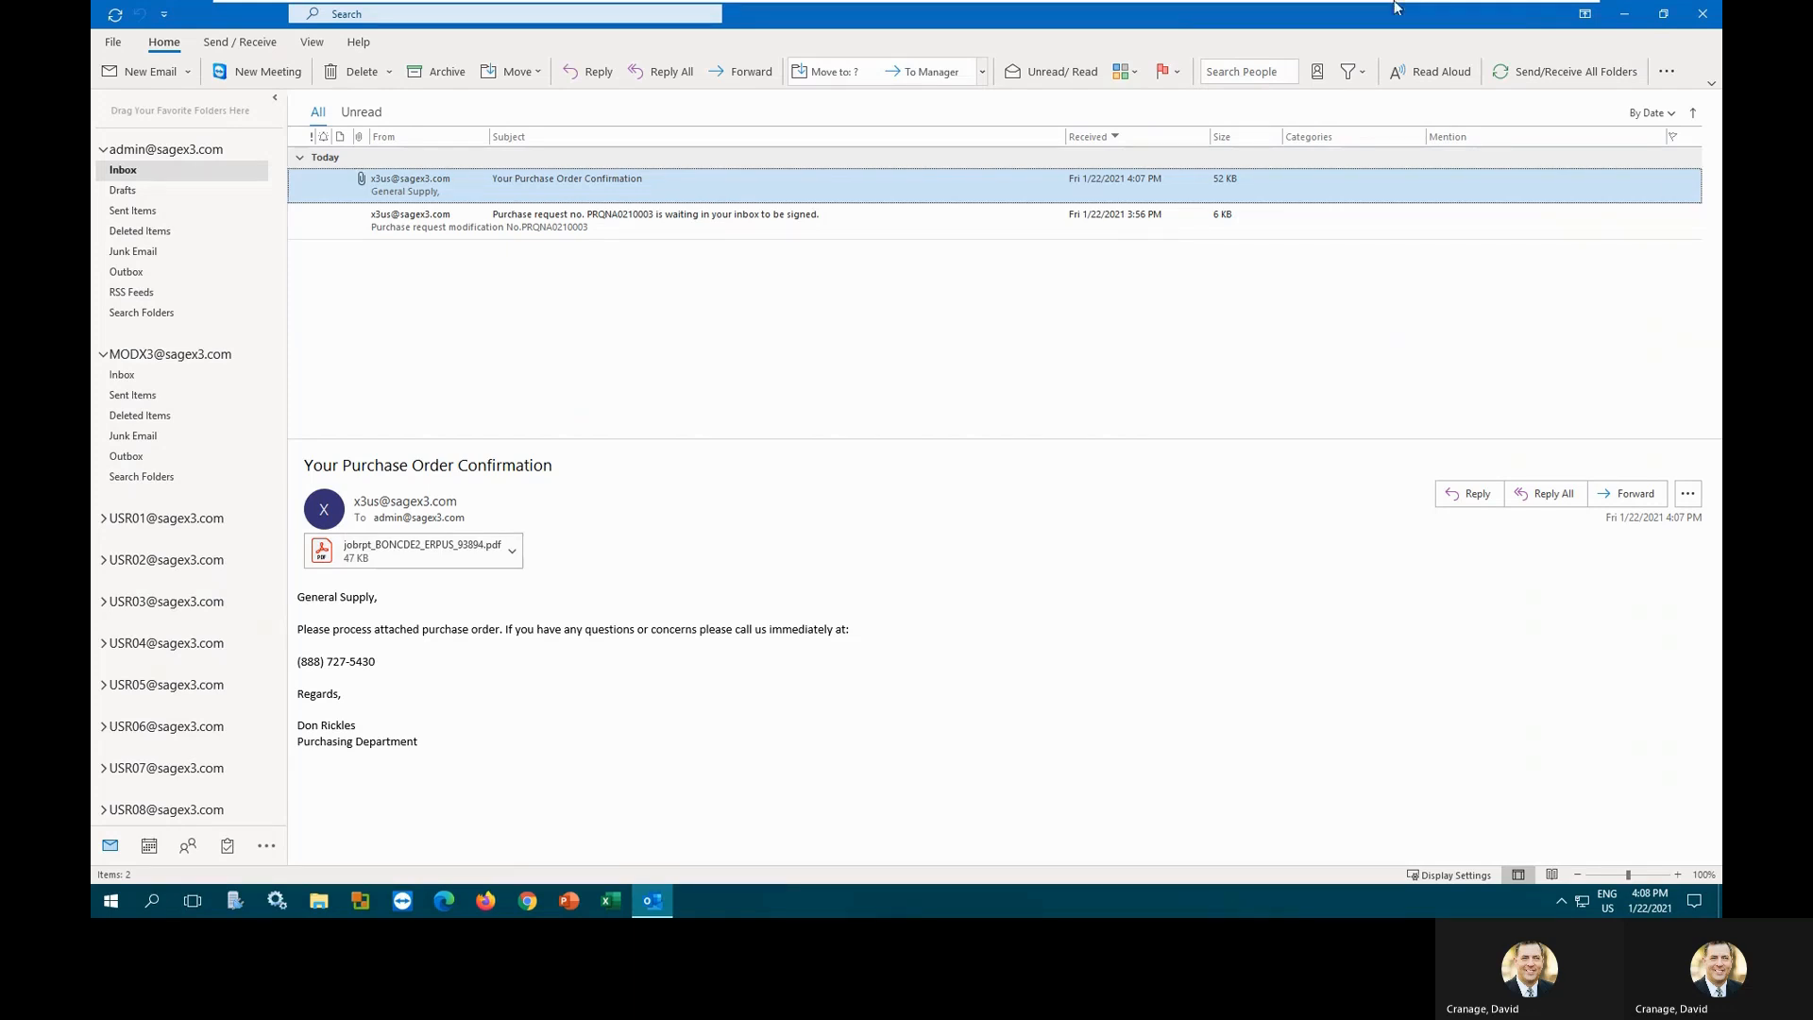
Switch back to Sage X3 and start a purchase receipt at site NA021 for supplier NA055 with supplier packing slip GSC-012221-001.
mouse_move(1398, 7)
left_click(1534, 12)
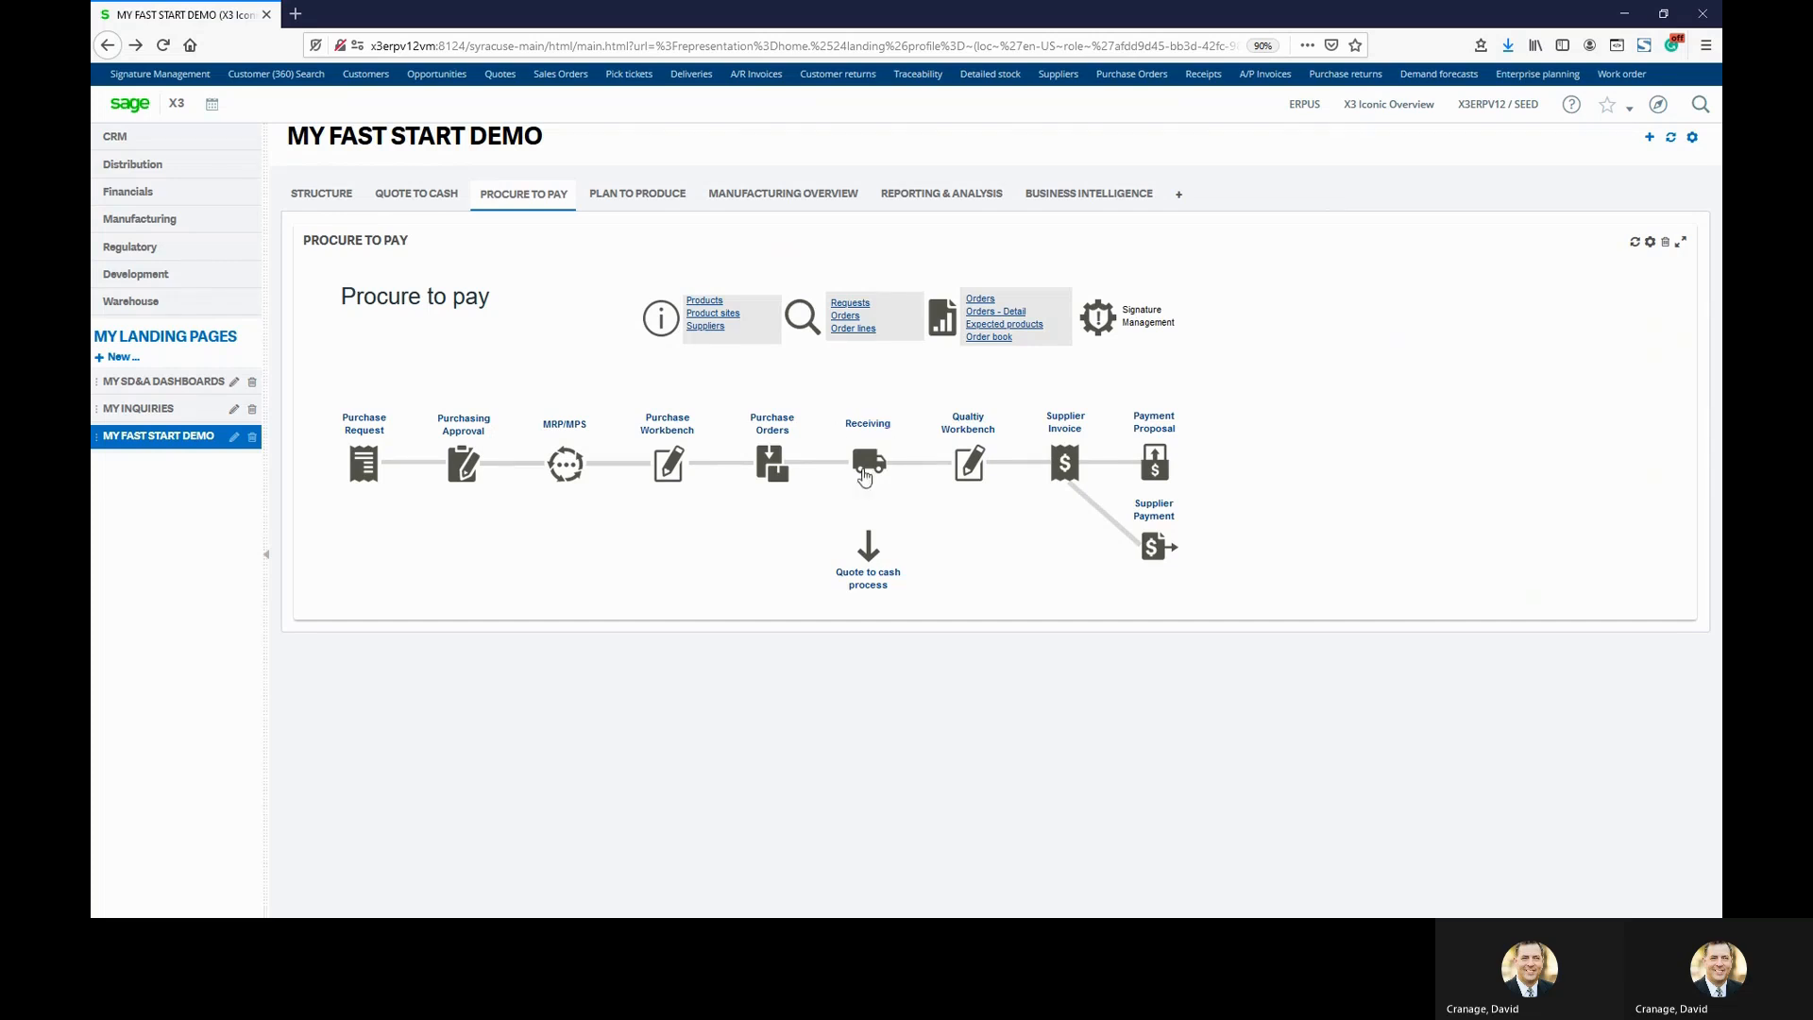
left_click(865, 468)
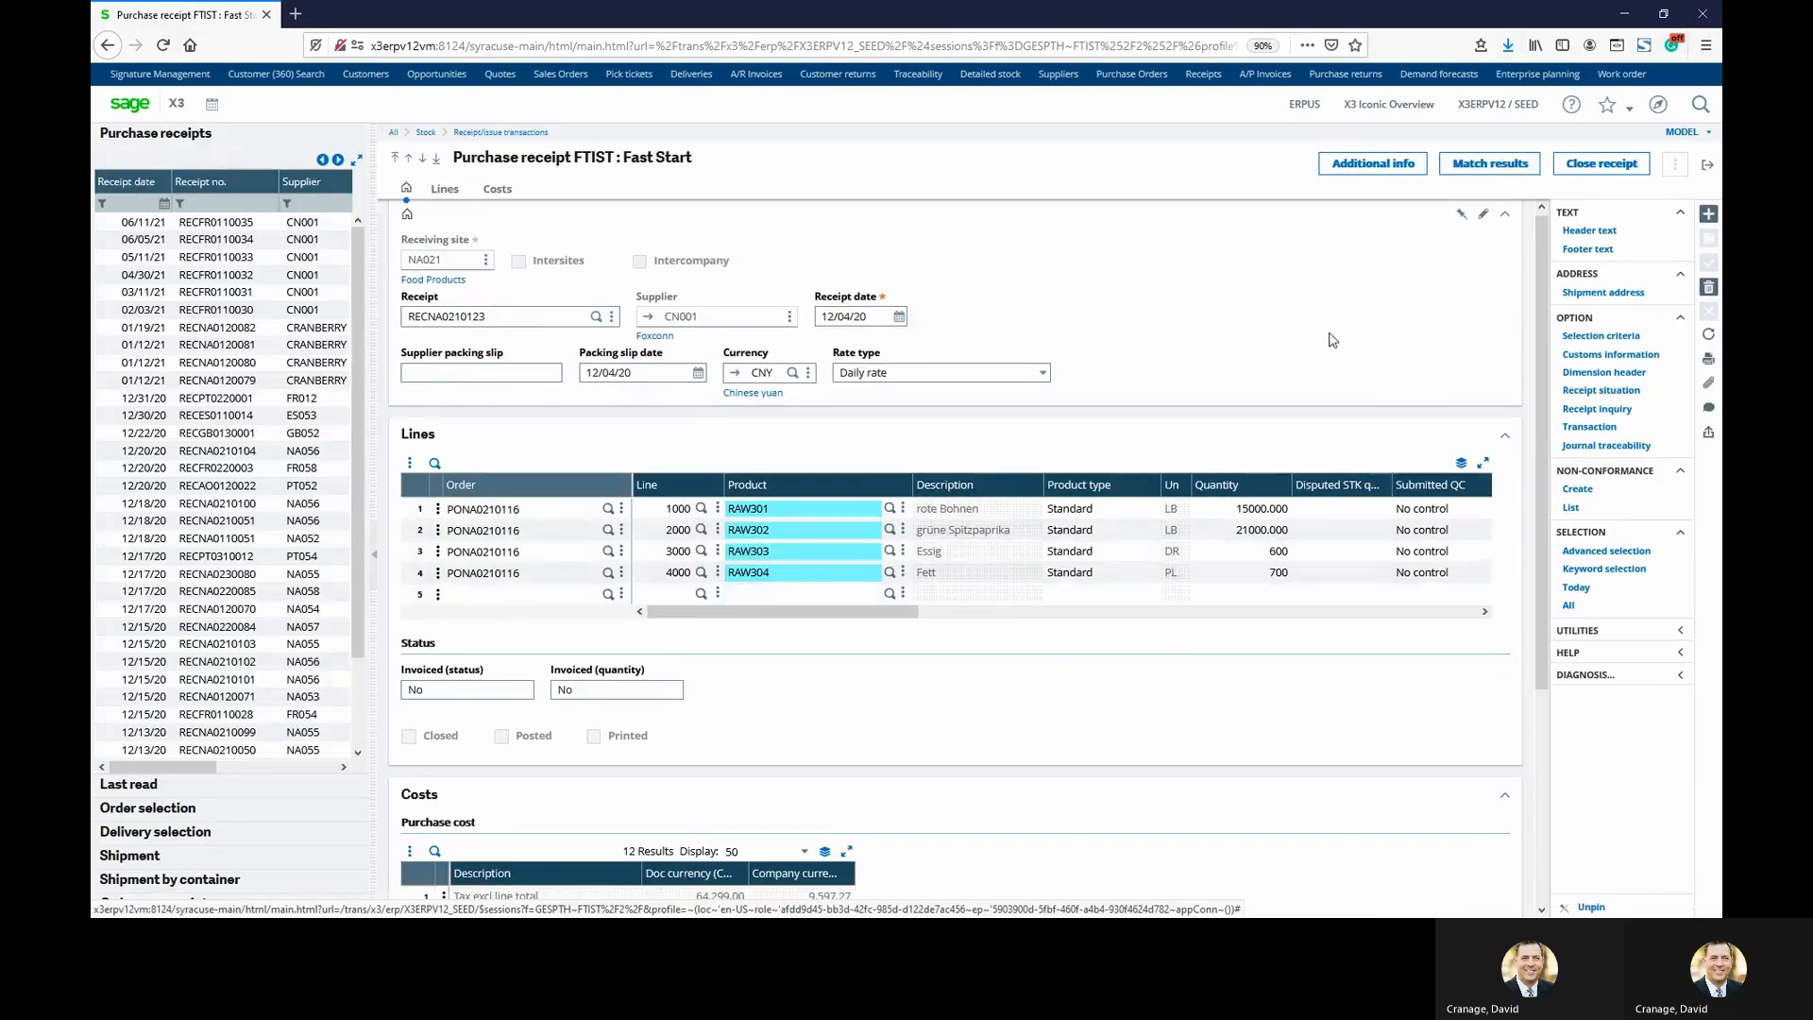
left_click(1711, 213)
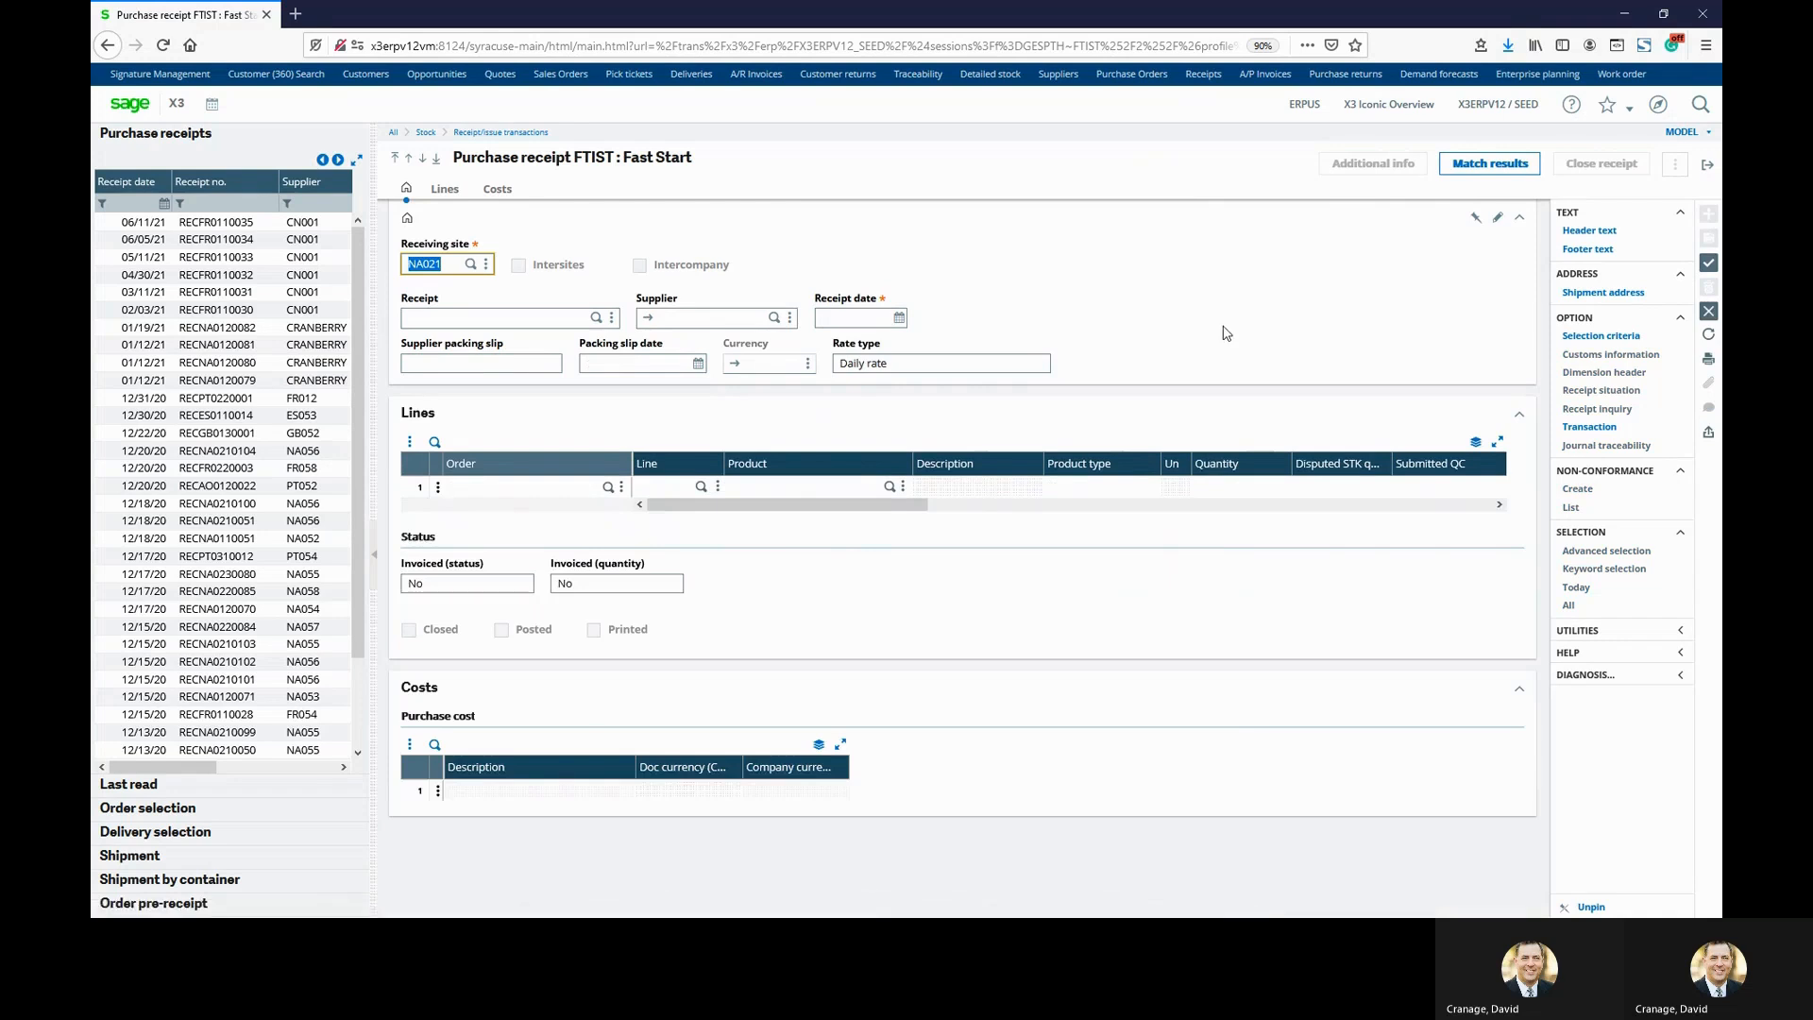
key("Tab")
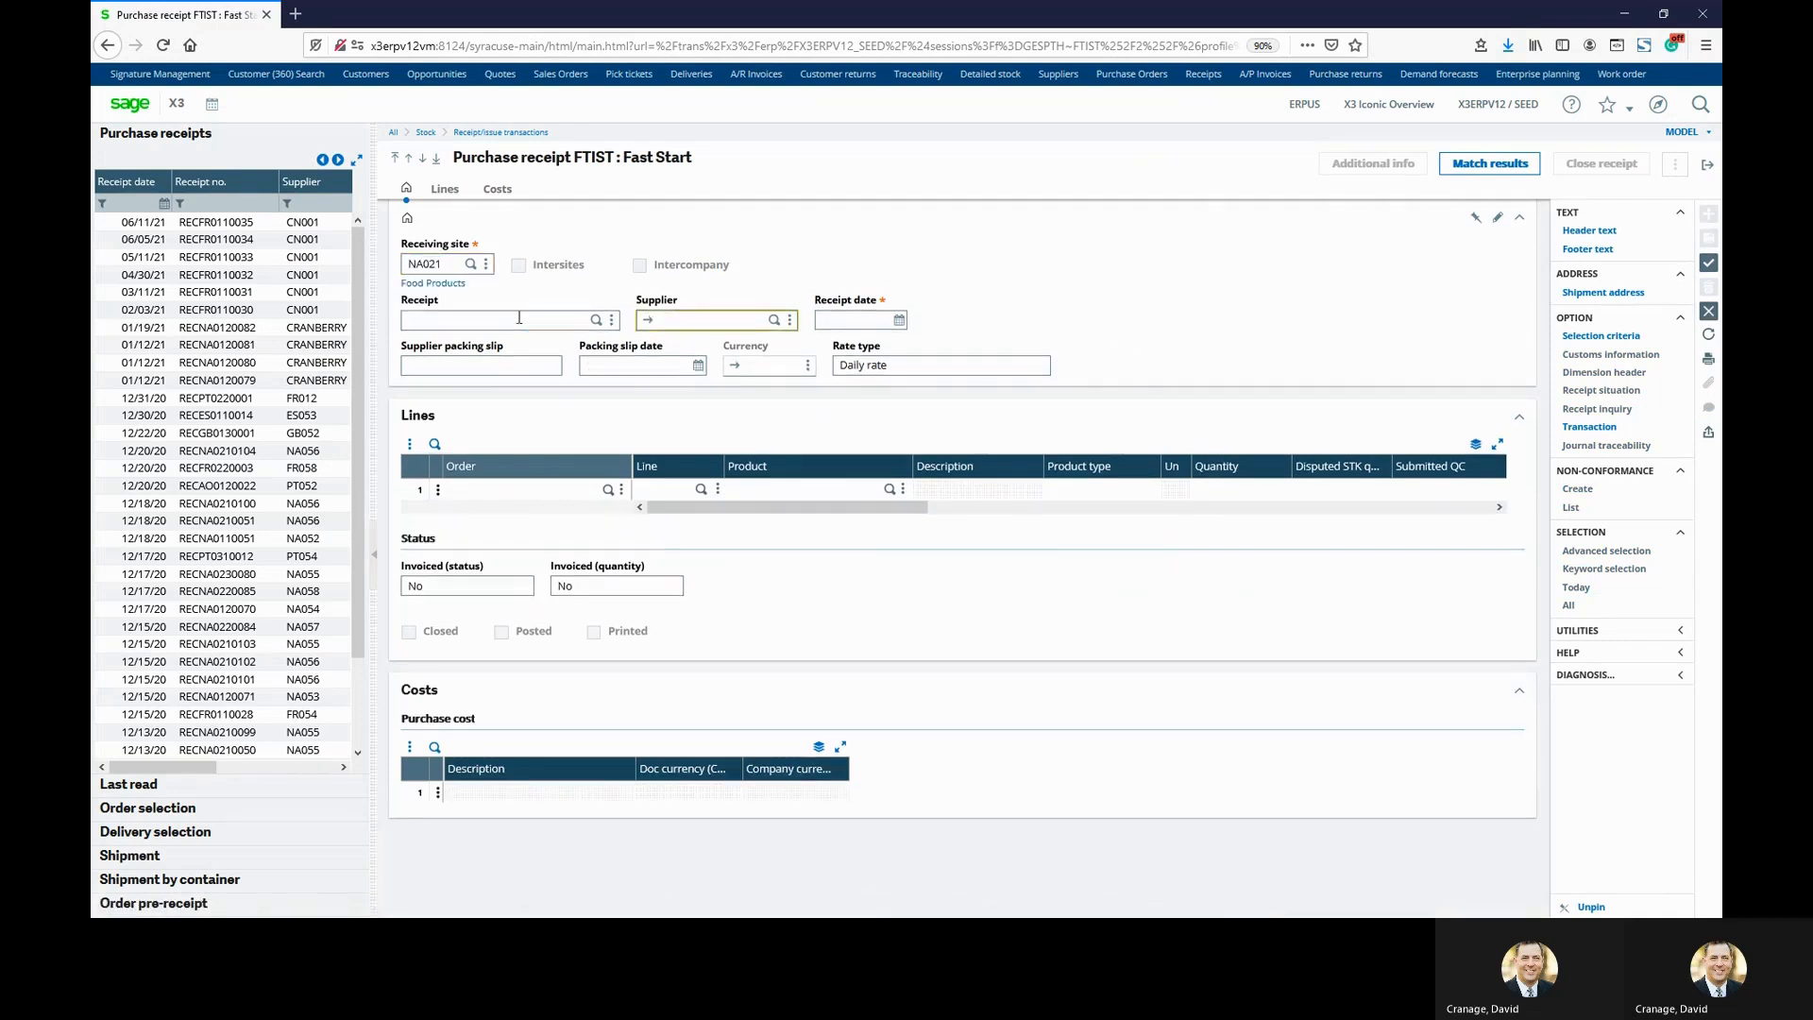
type("na055")
key("Tab")
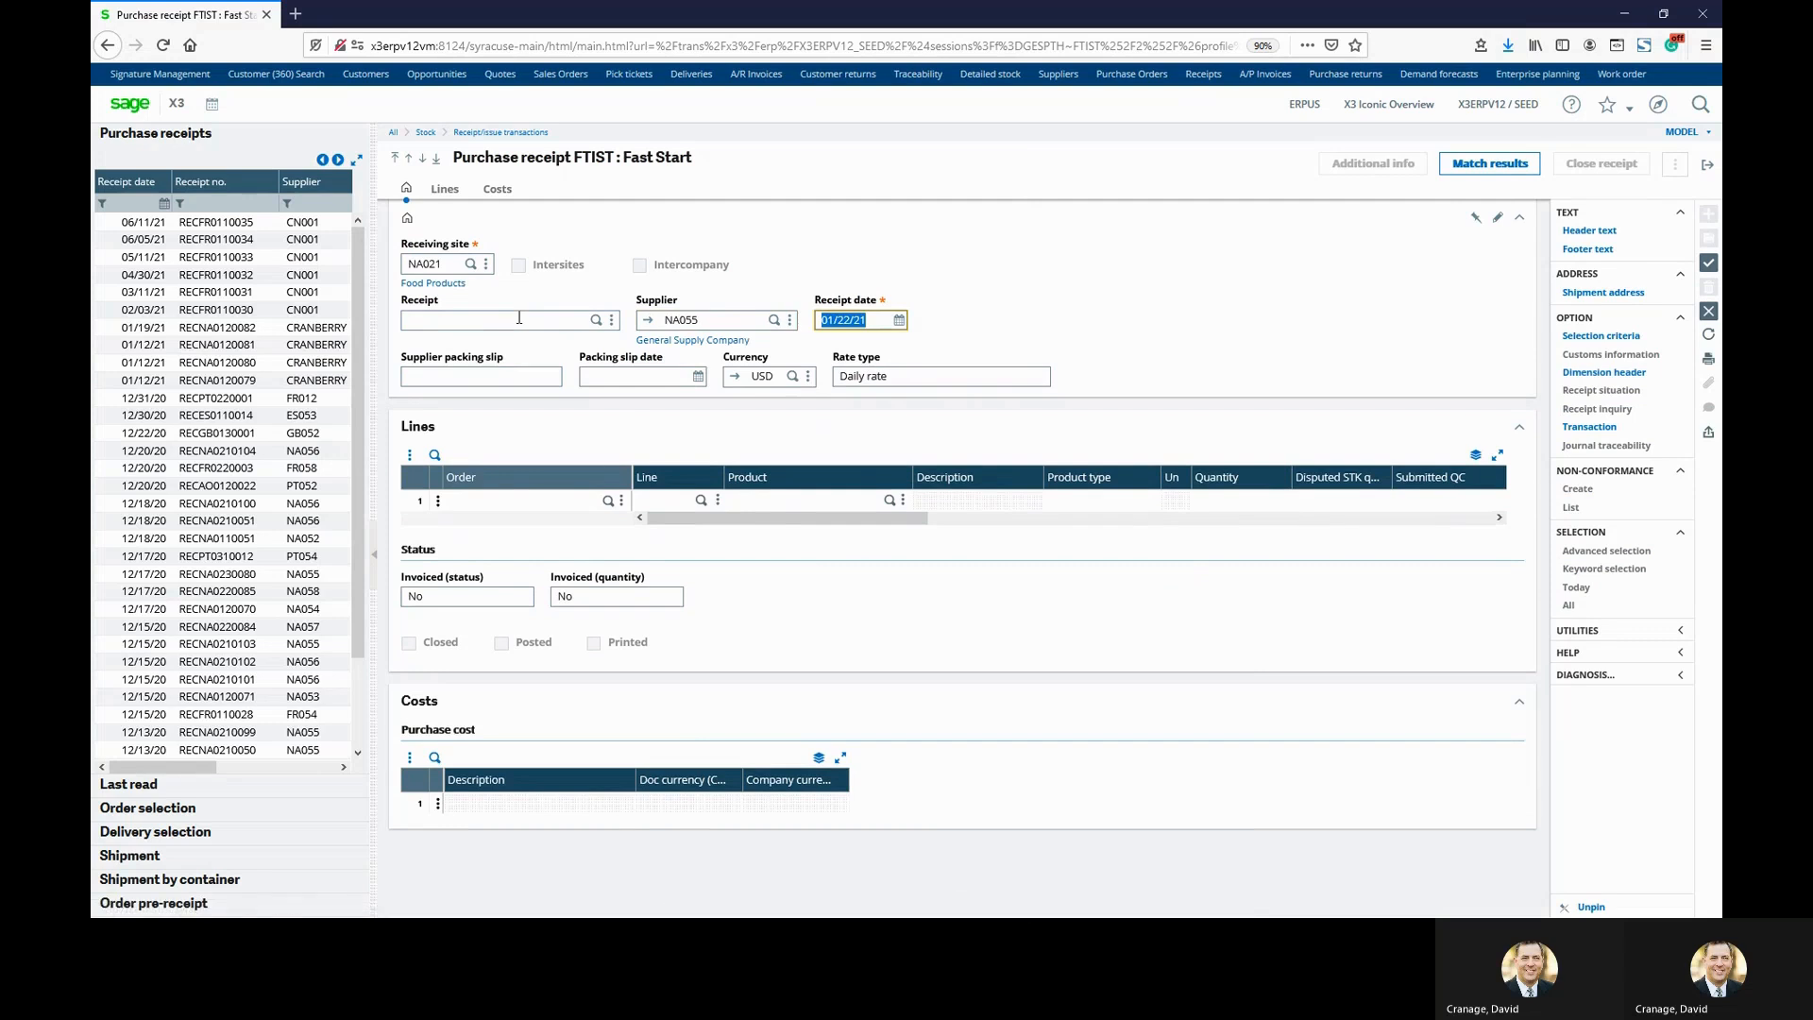
left_click(472, 374)
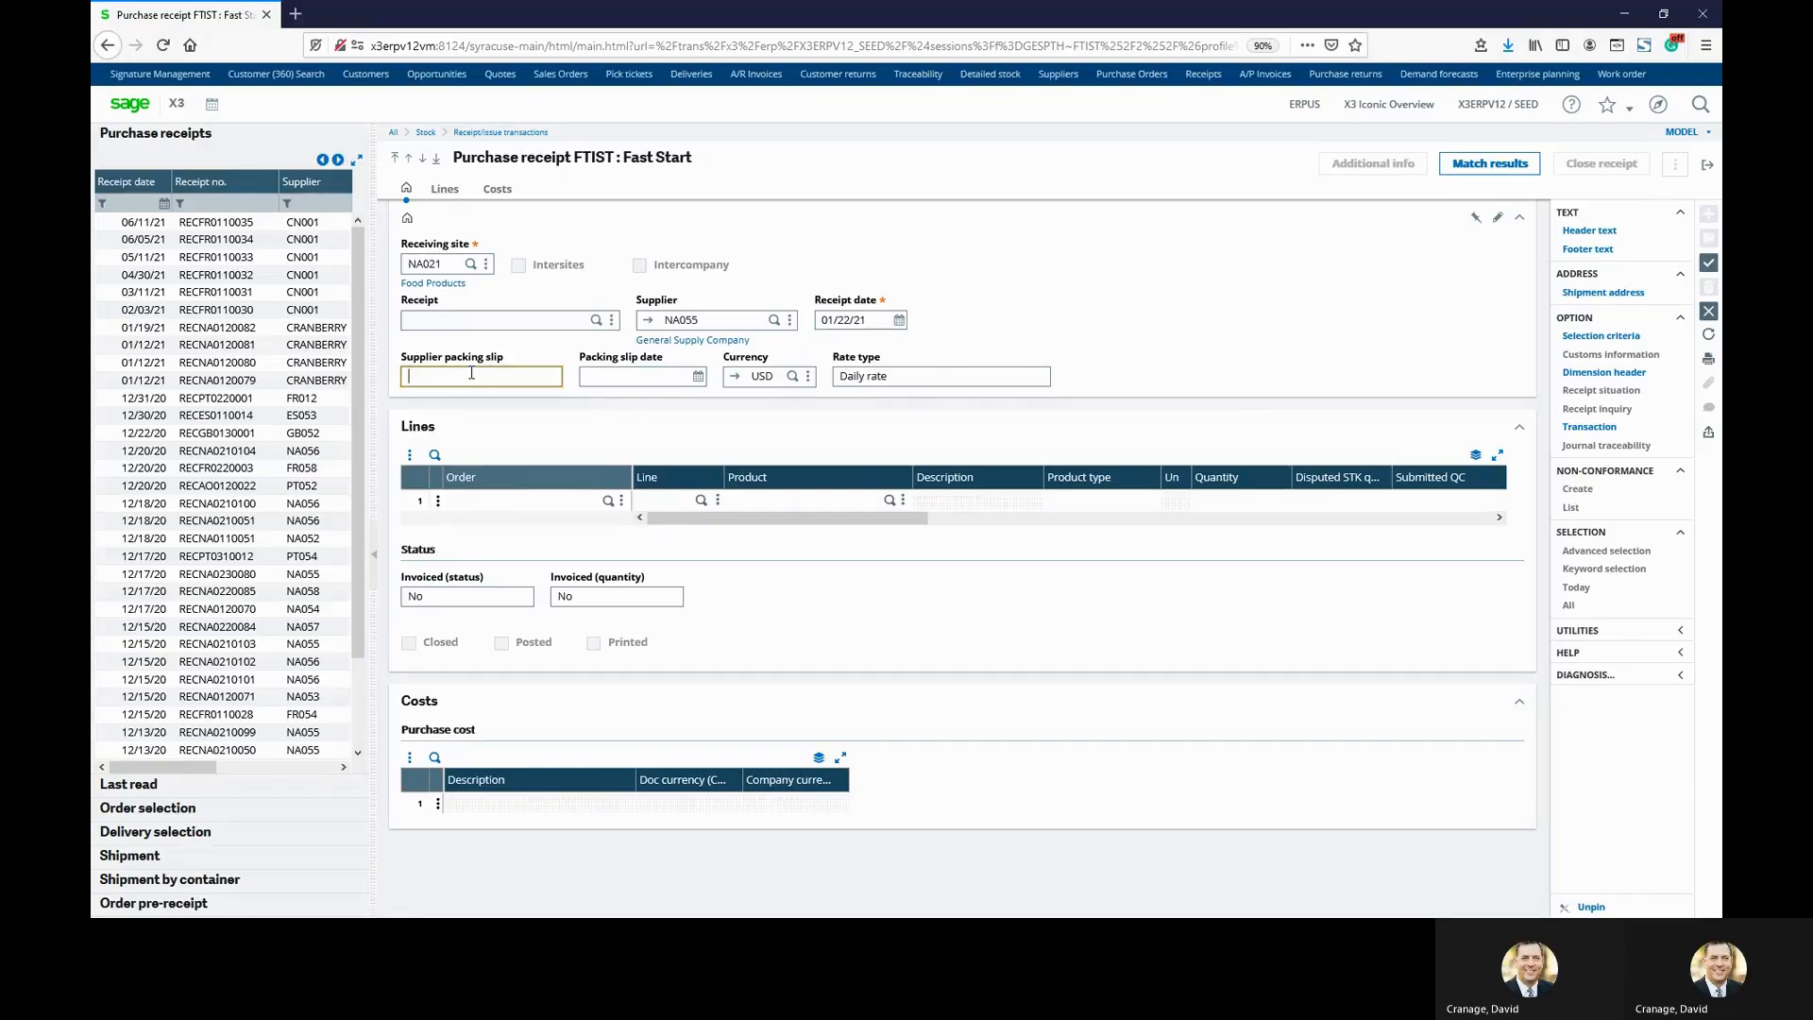
type("GSC-012221-001")
key("Tab")
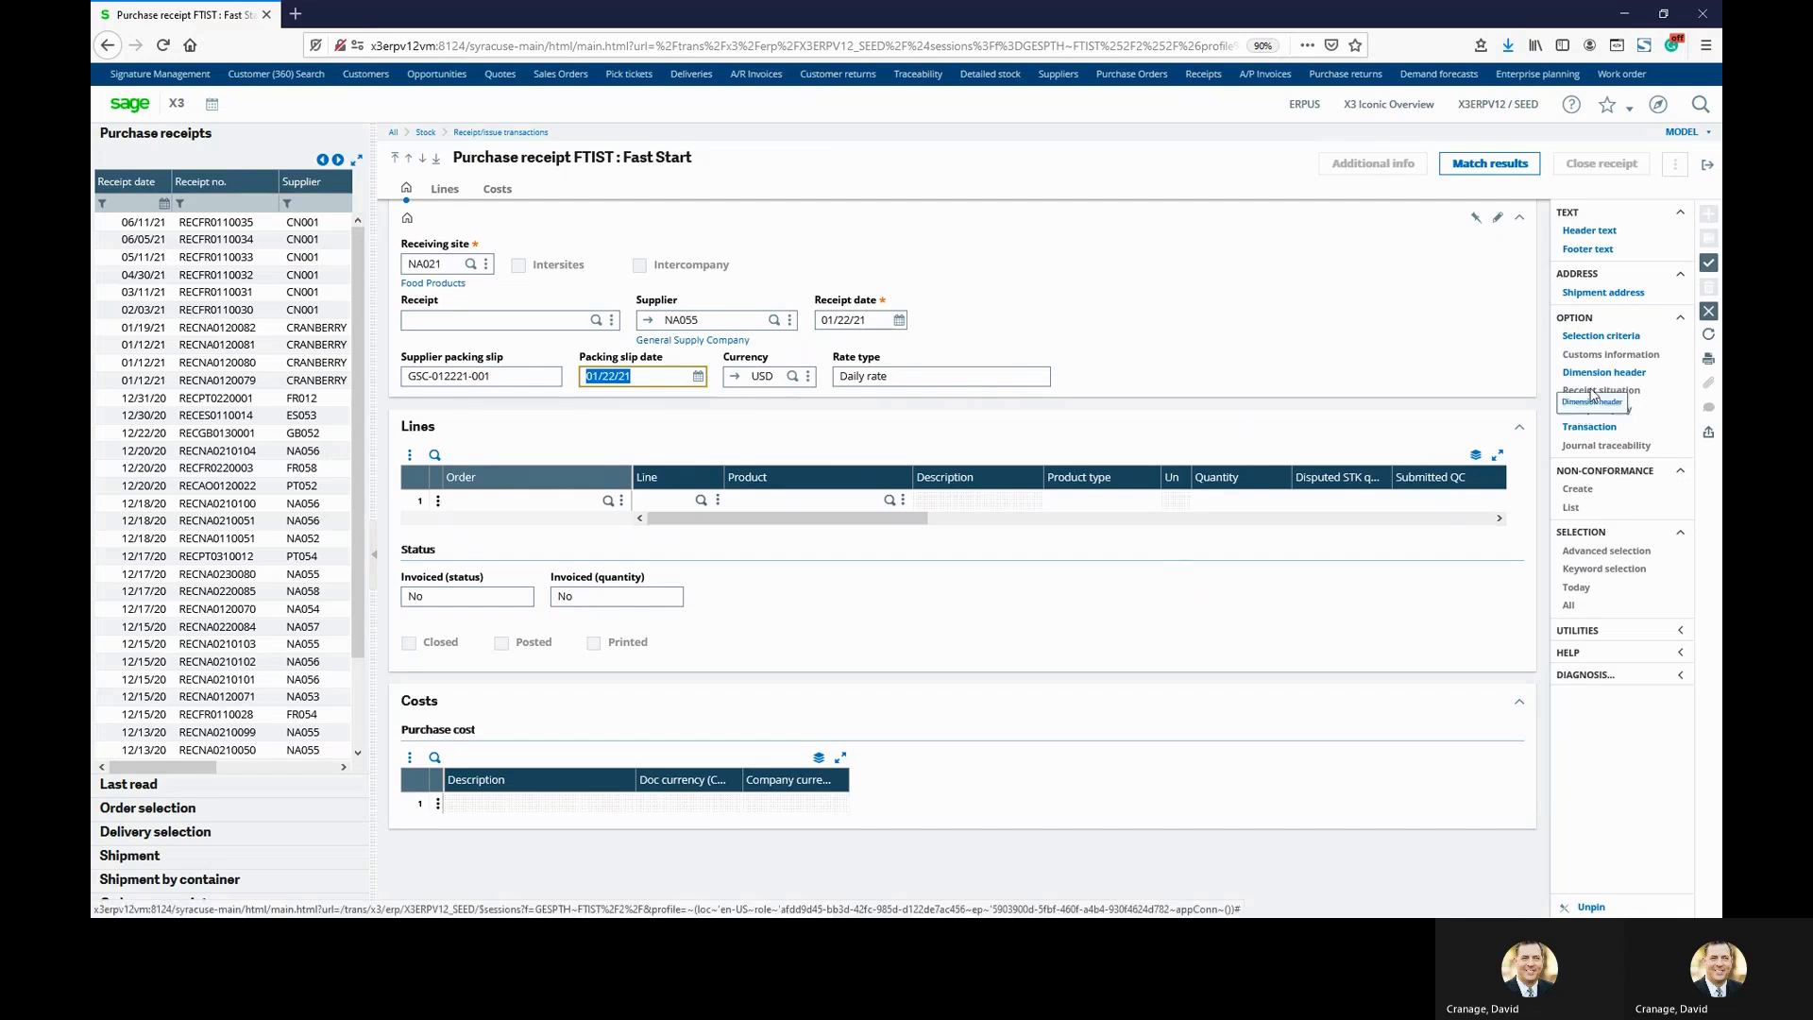
Pick the supplier's purchase order dated 01/22/2021 from the order selection, adding its RAW316 line to the receipt.
left_click(146, 814)
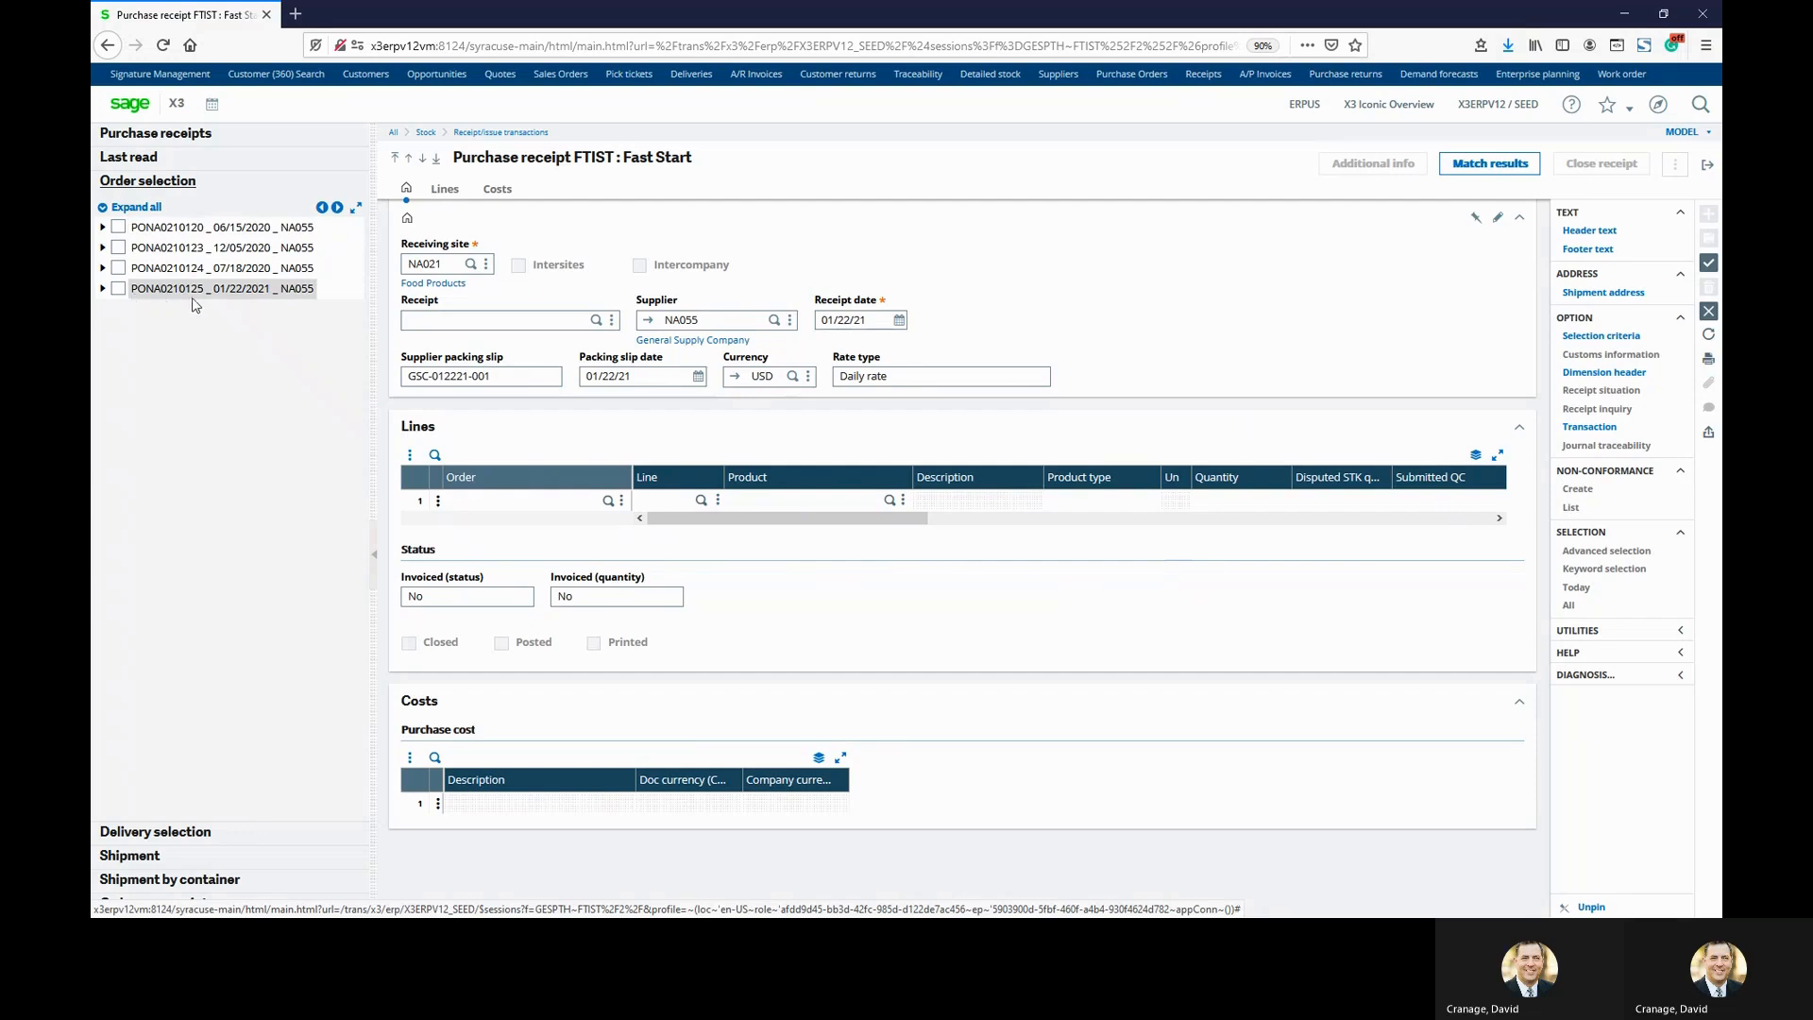
left_click(104, 289)
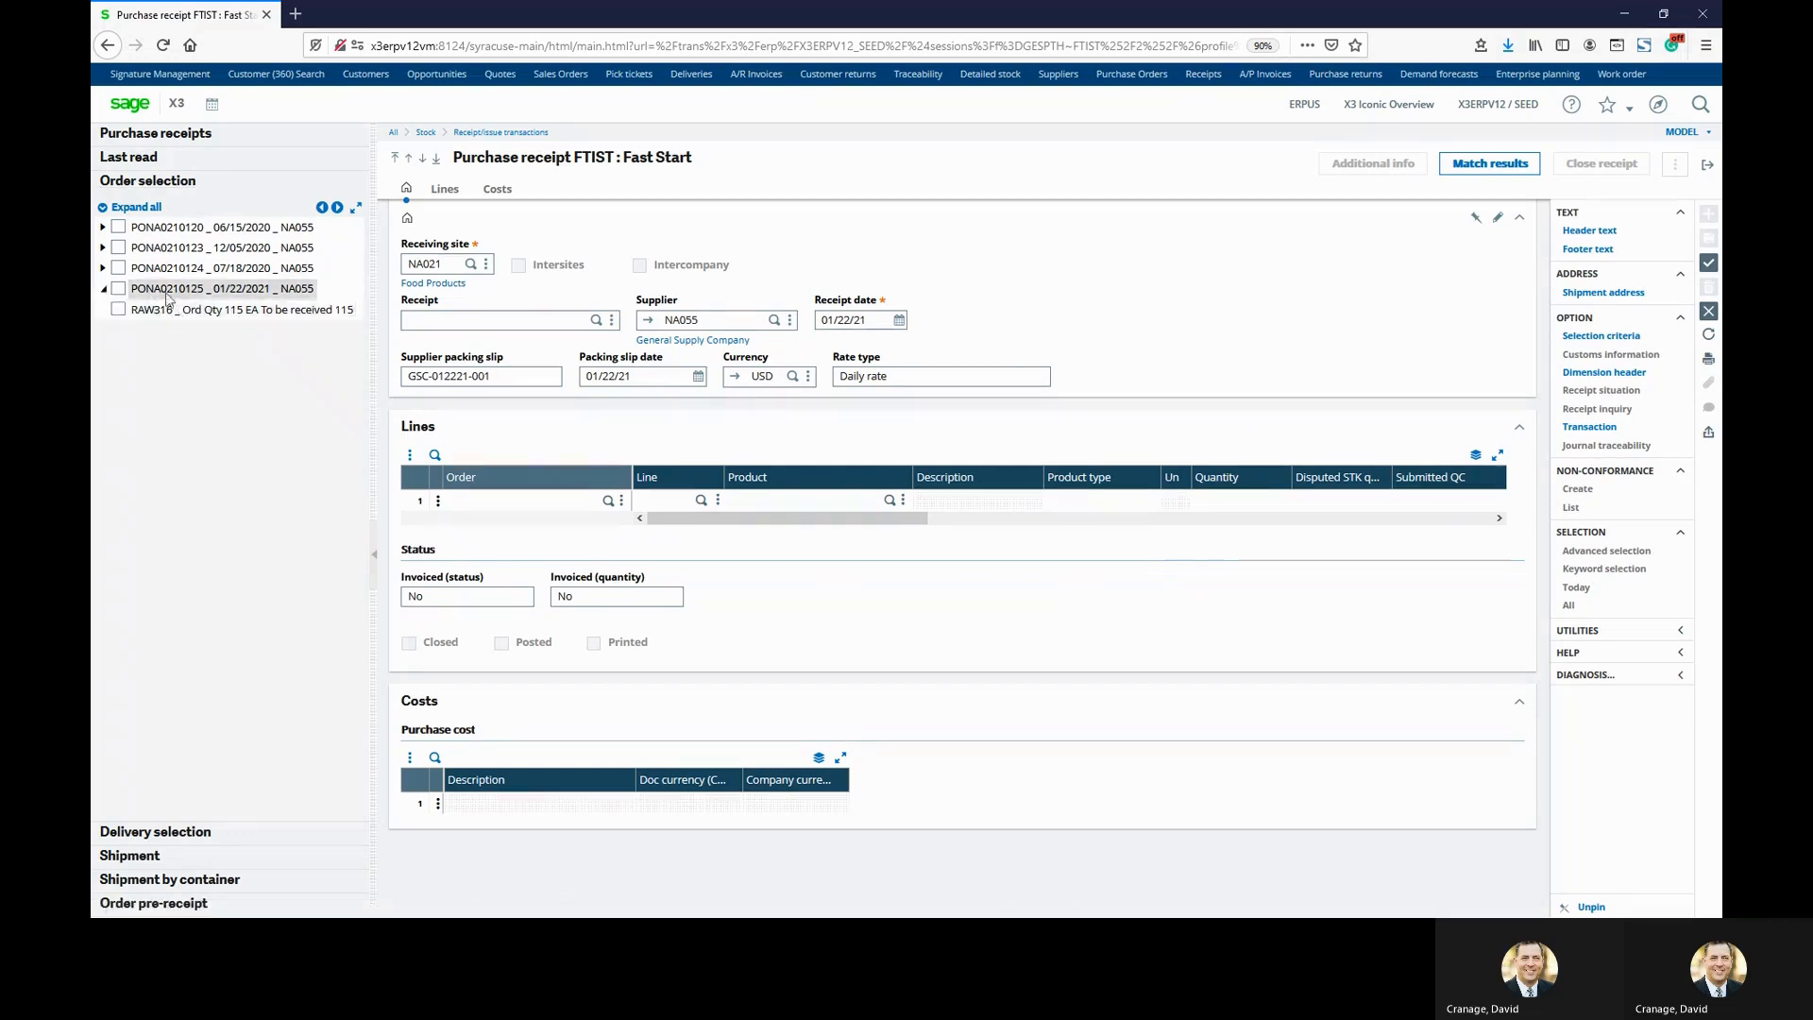
left_click(118, 288)
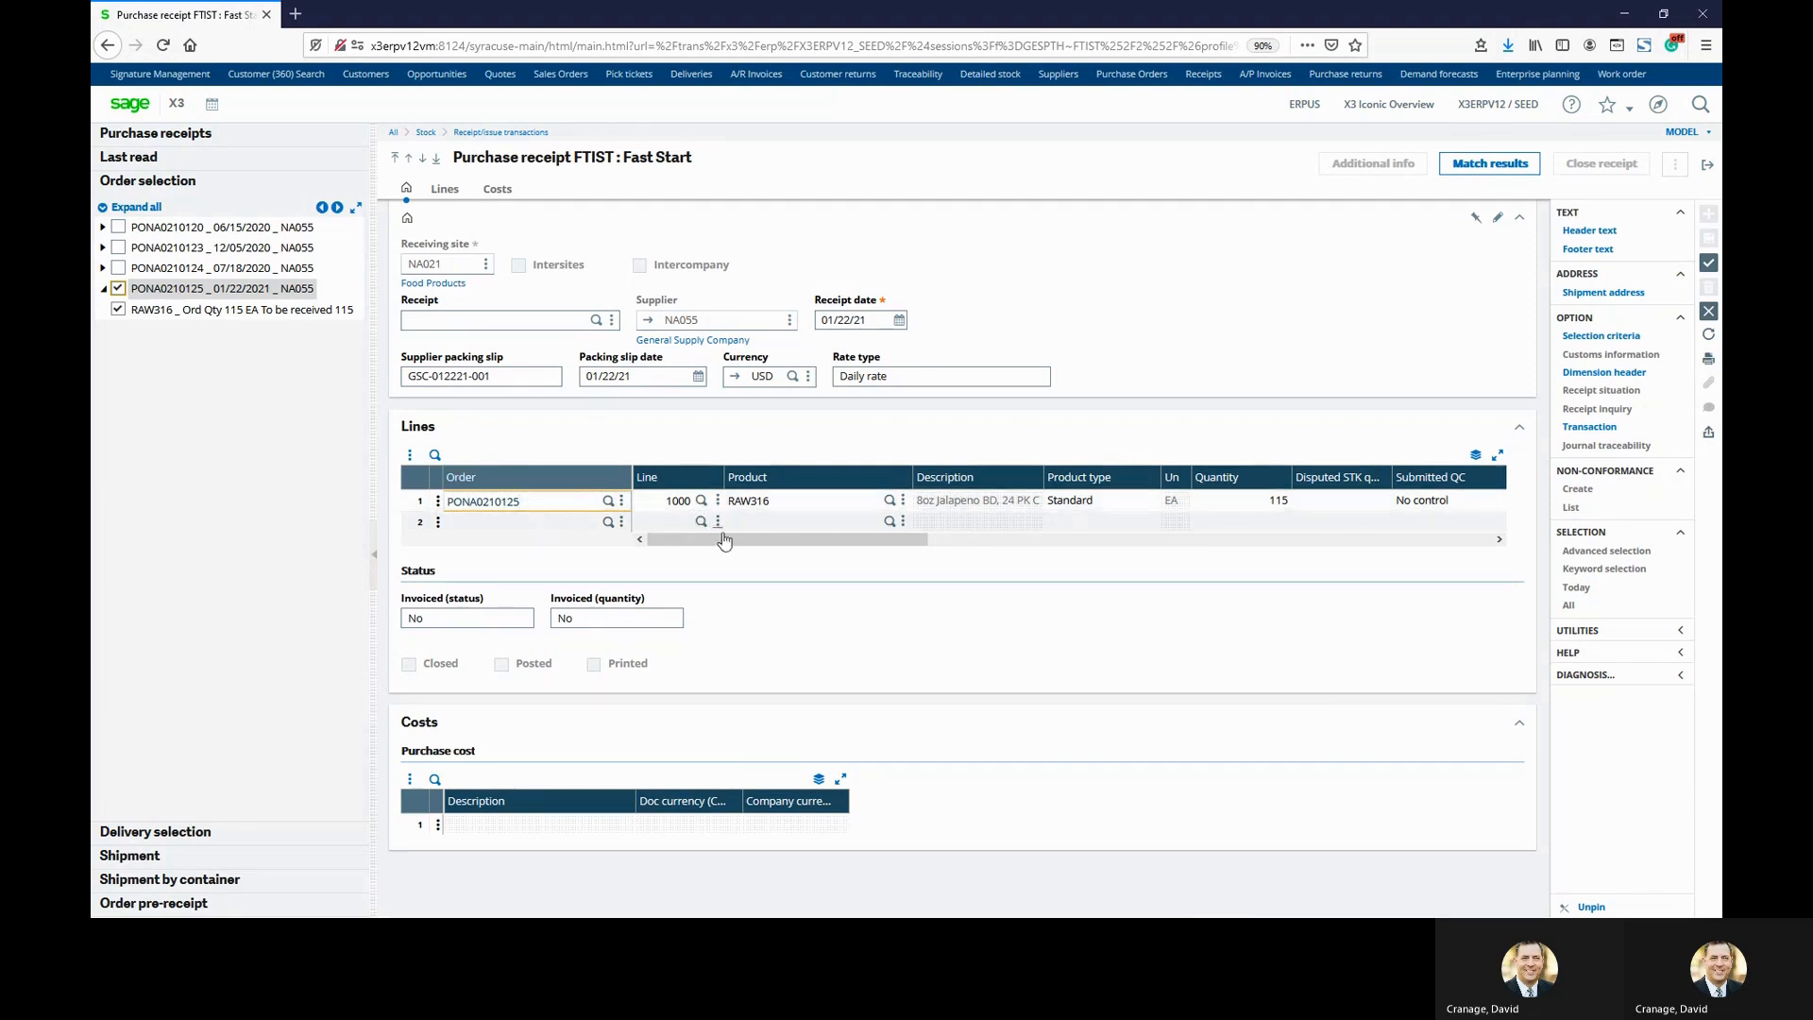
Review the RAW316 receipt line's quantity, location, lot, cost and matching columns, and create the receipt.
left_click_drag(724, 540, 878, 558)
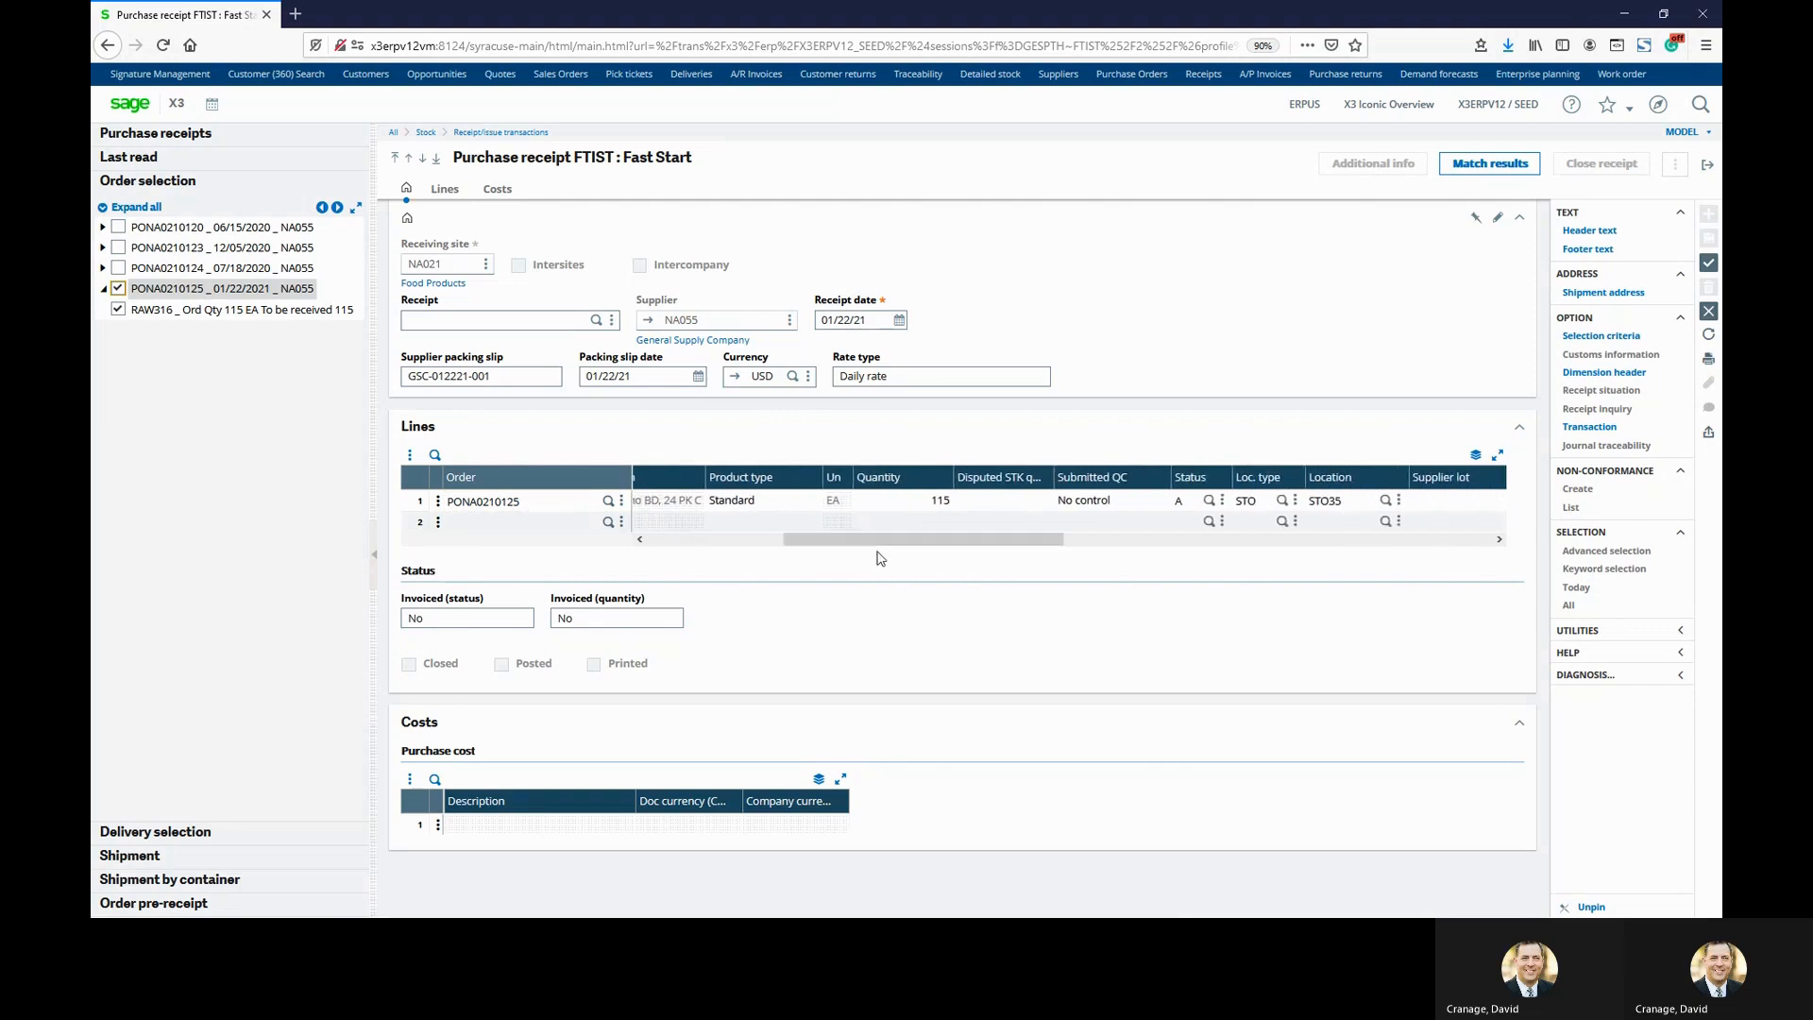
left_click(892, 498)
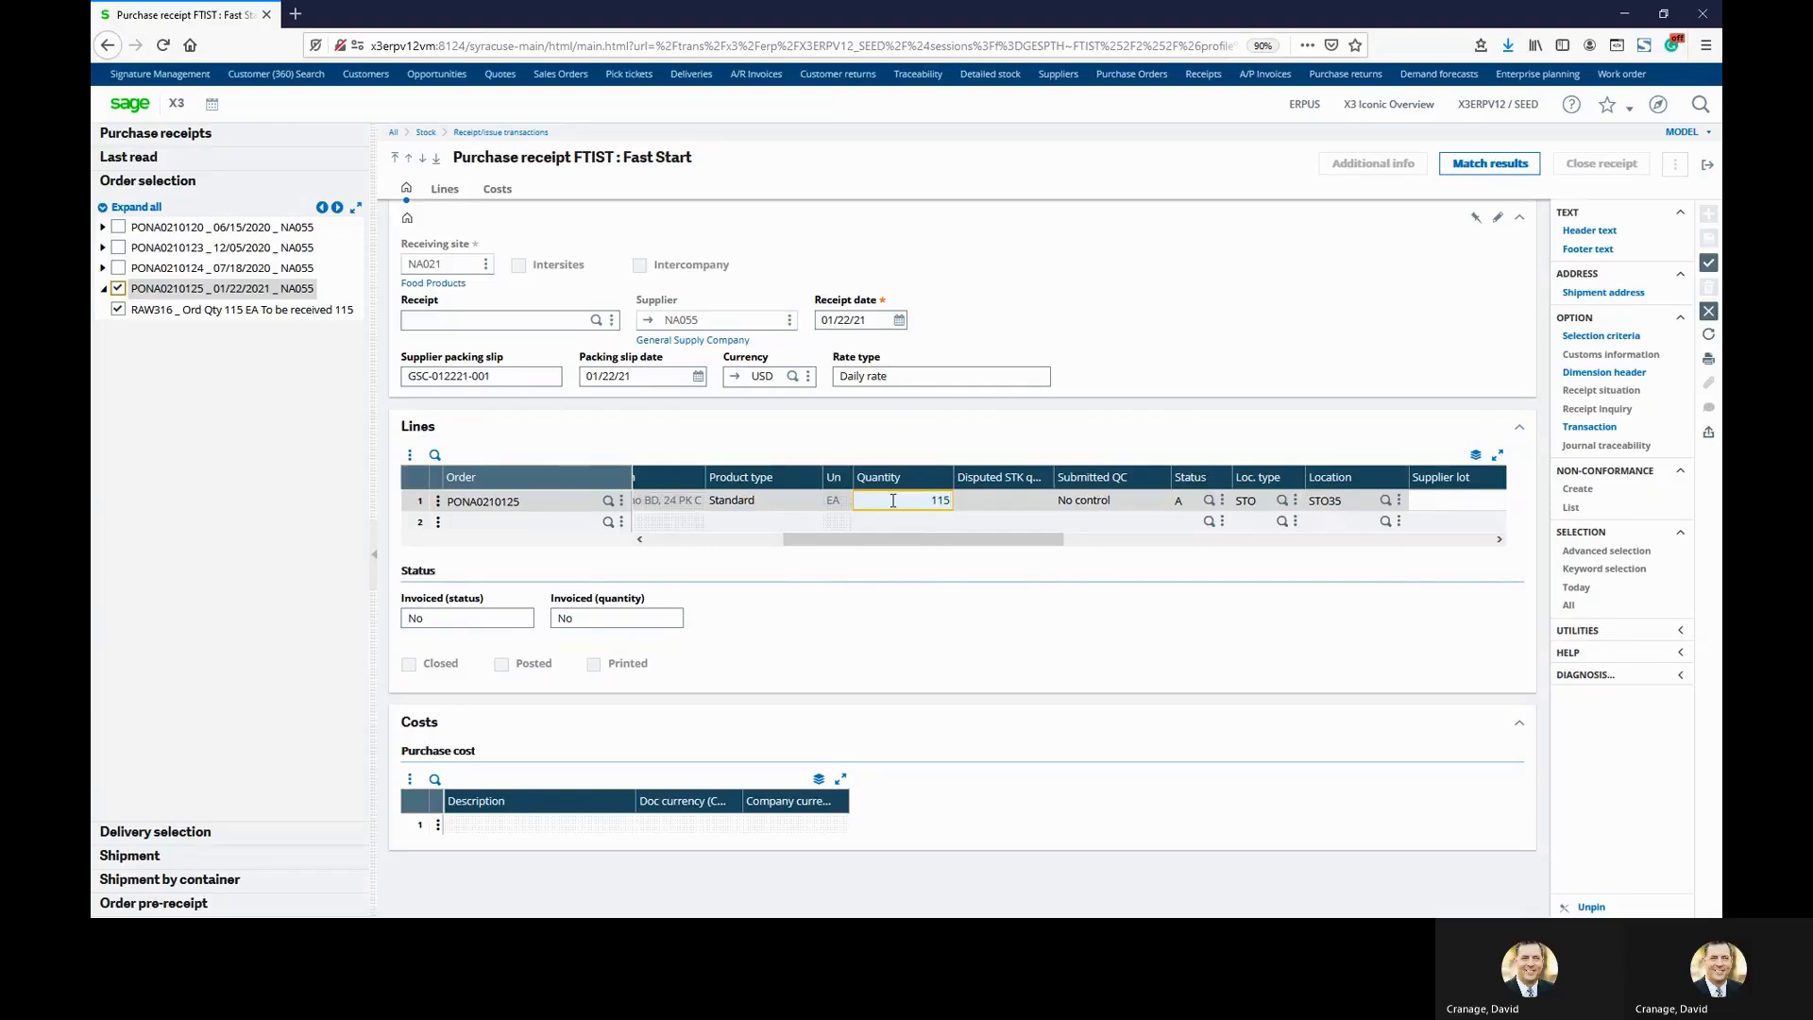
left_click_drag(944, 545, 1042, 548)
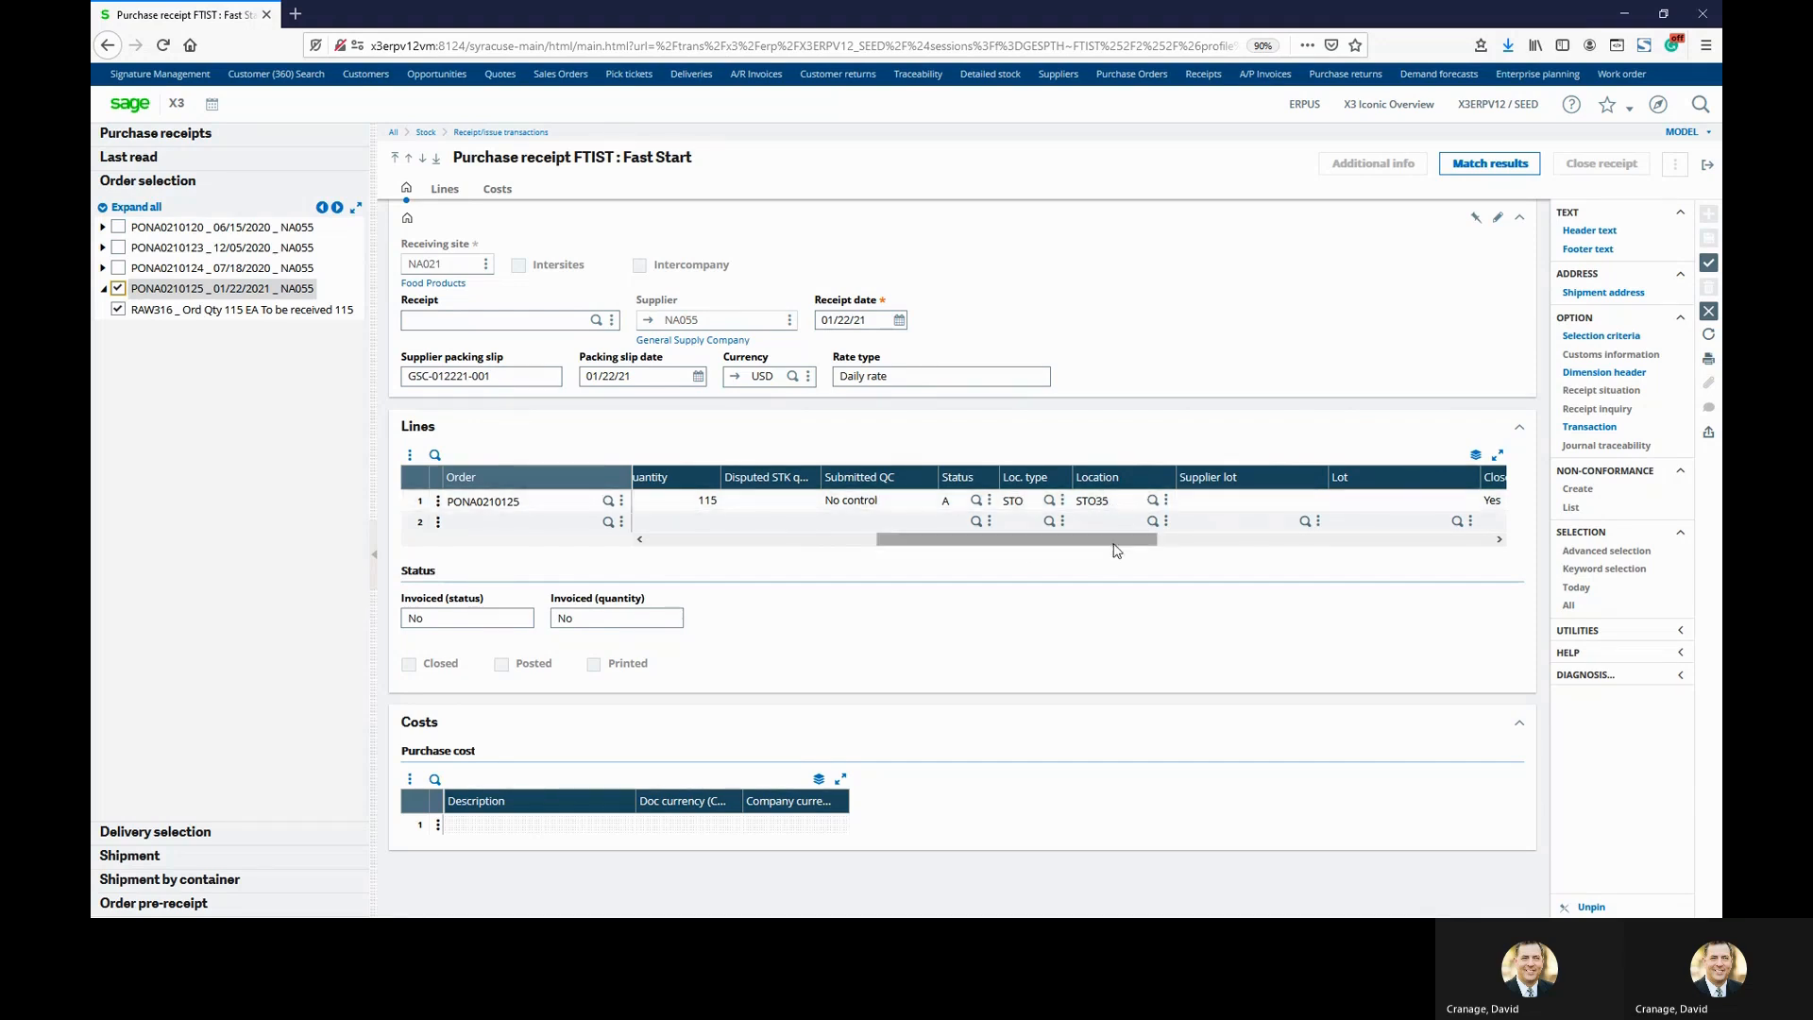
left_click_drag(1117, 546, 1256, 546)
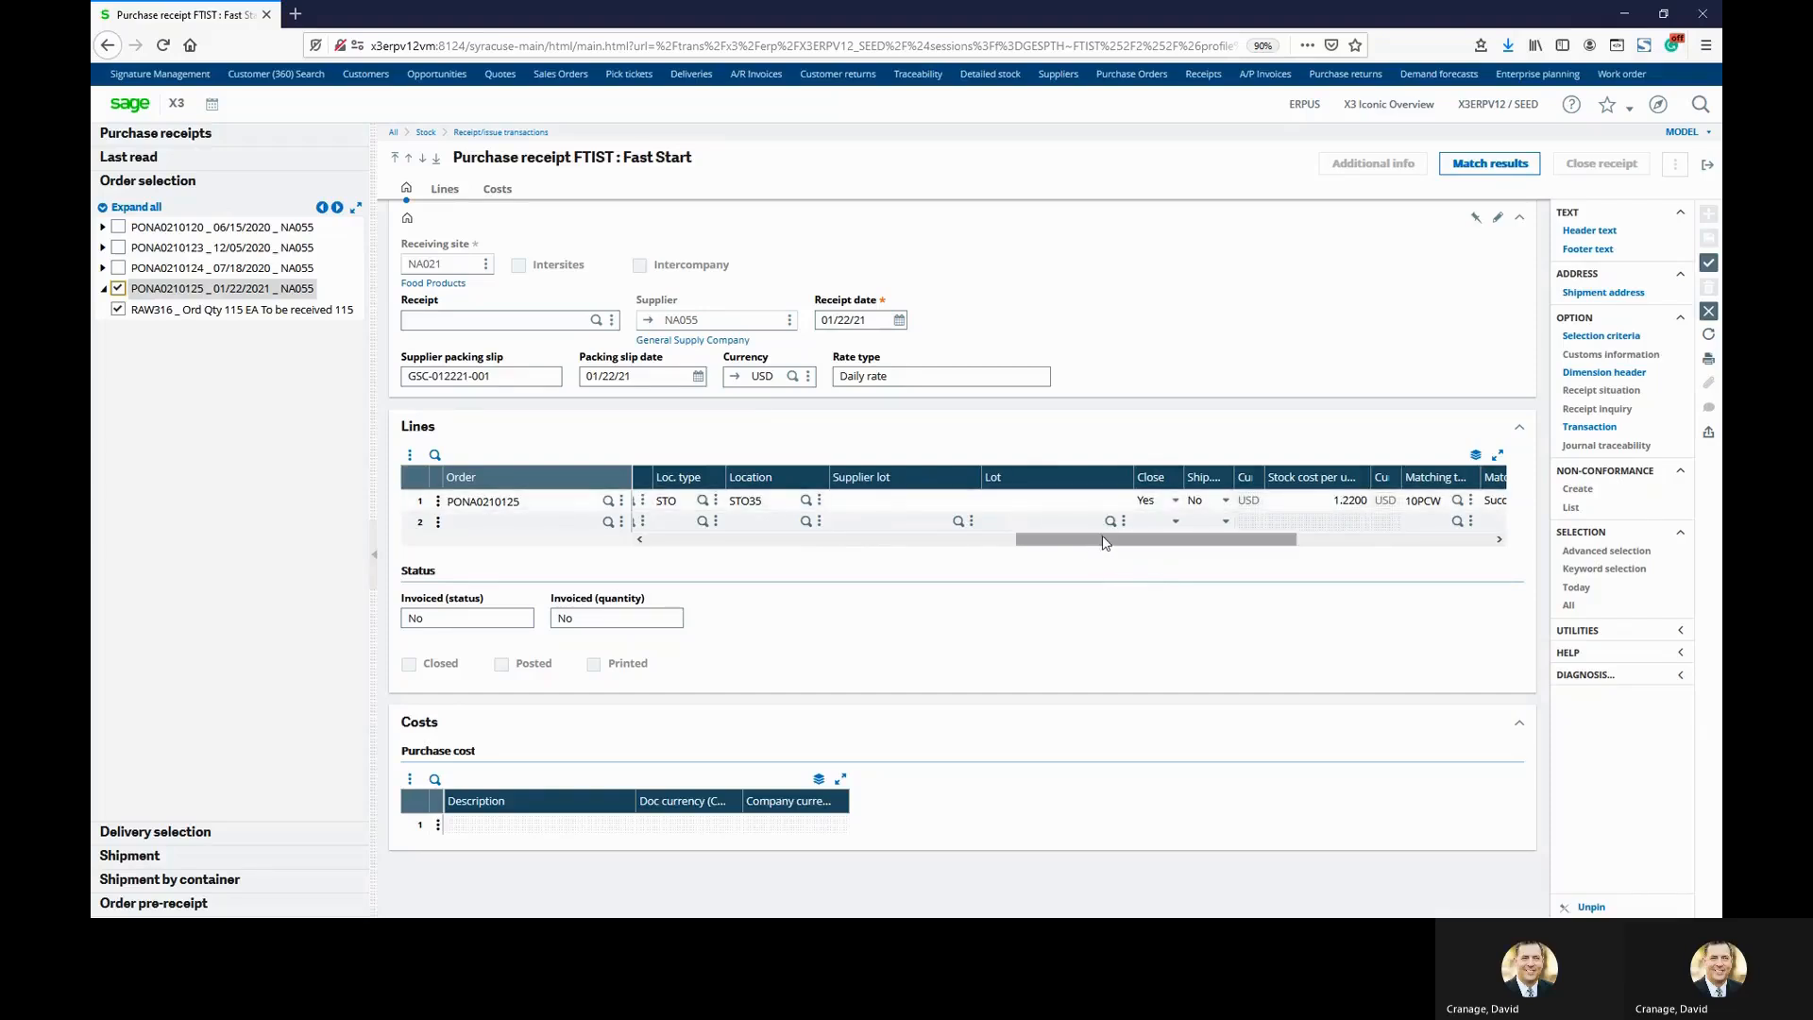
left_click_drag(1094, 551, 1292, 551)
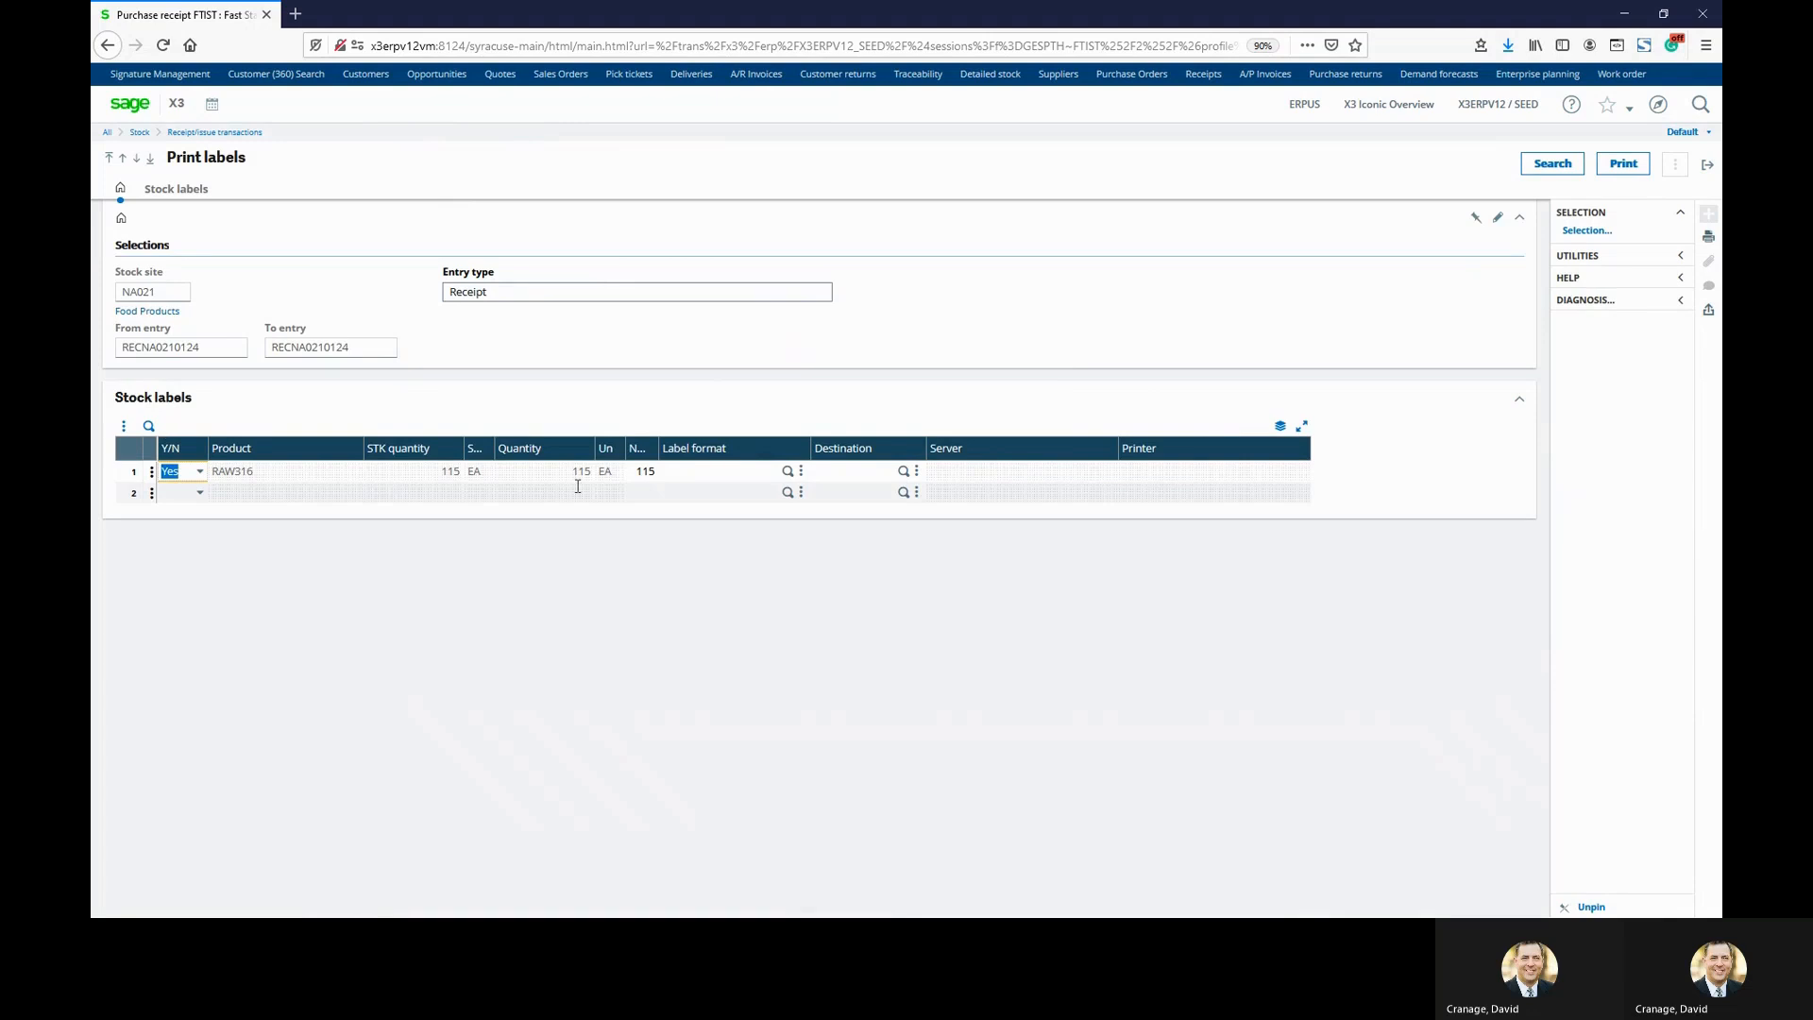
Print the RAW316 stock labels in format ETIQ01 to the PREVIEW destination, view the label PDF and return to the receipt.
left_click(705, 472)
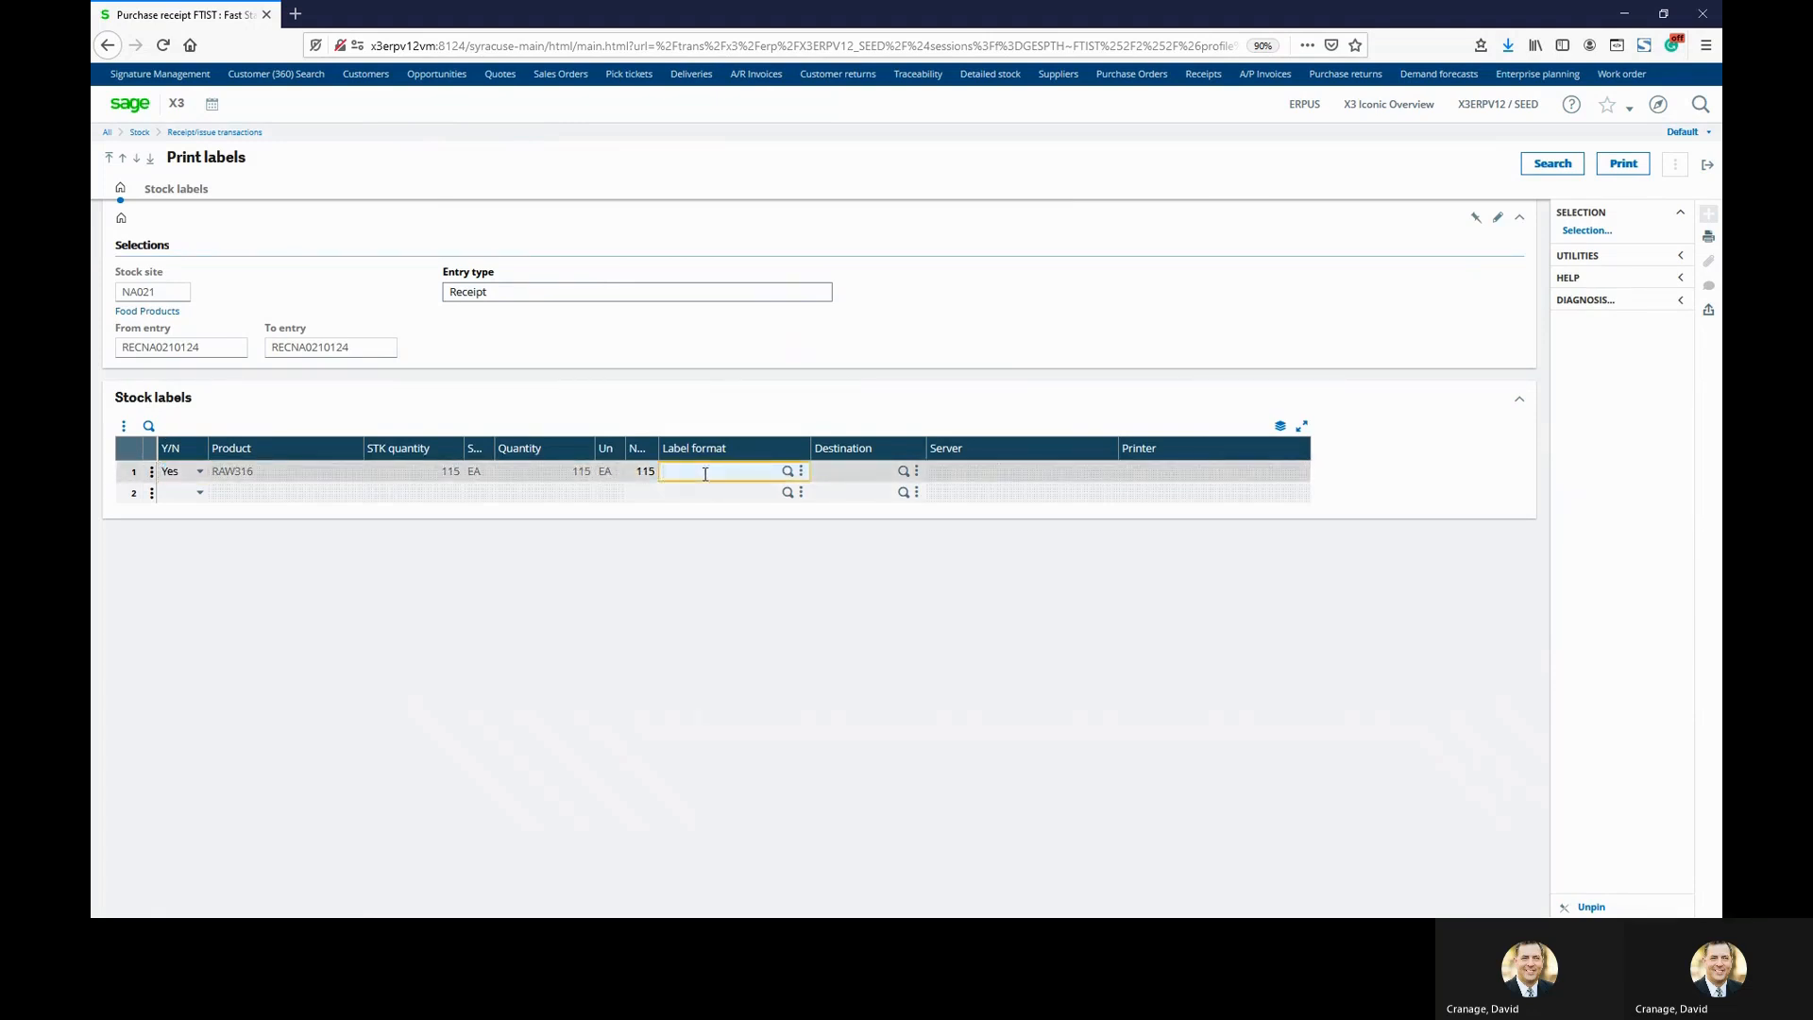
type("ETIQ01")
key("Tab")
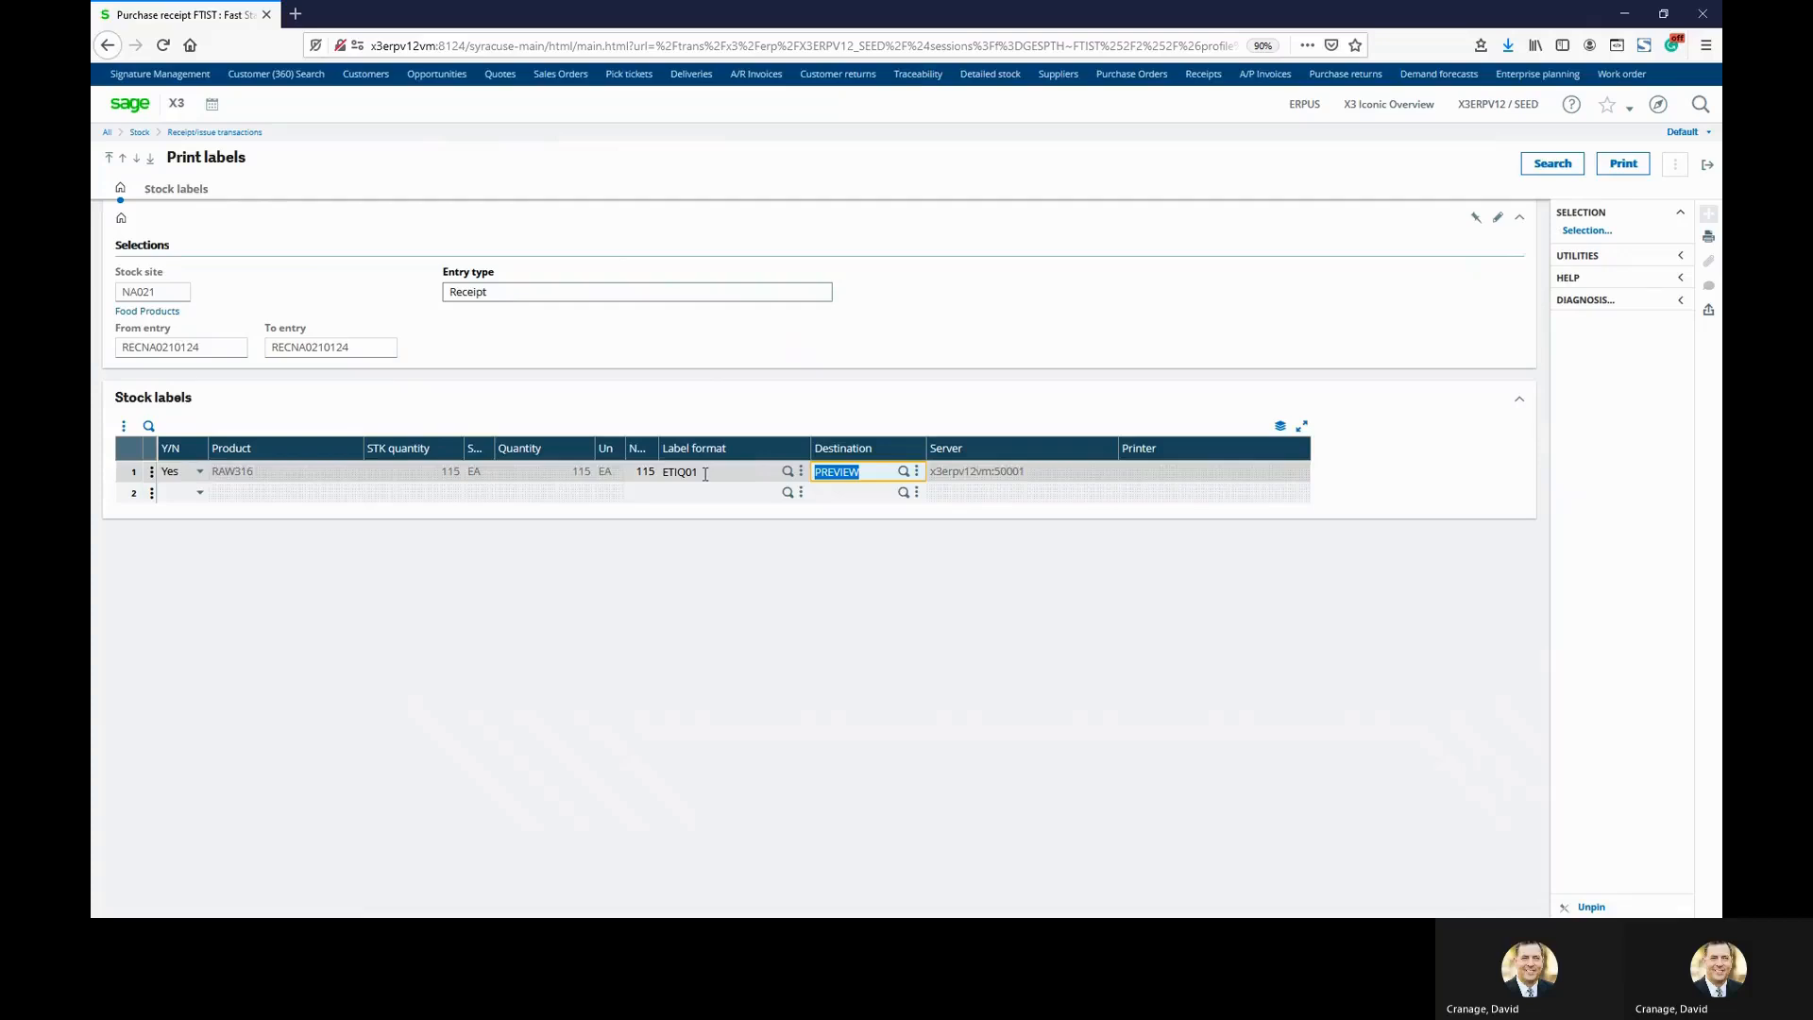
left_click(1623, 163)
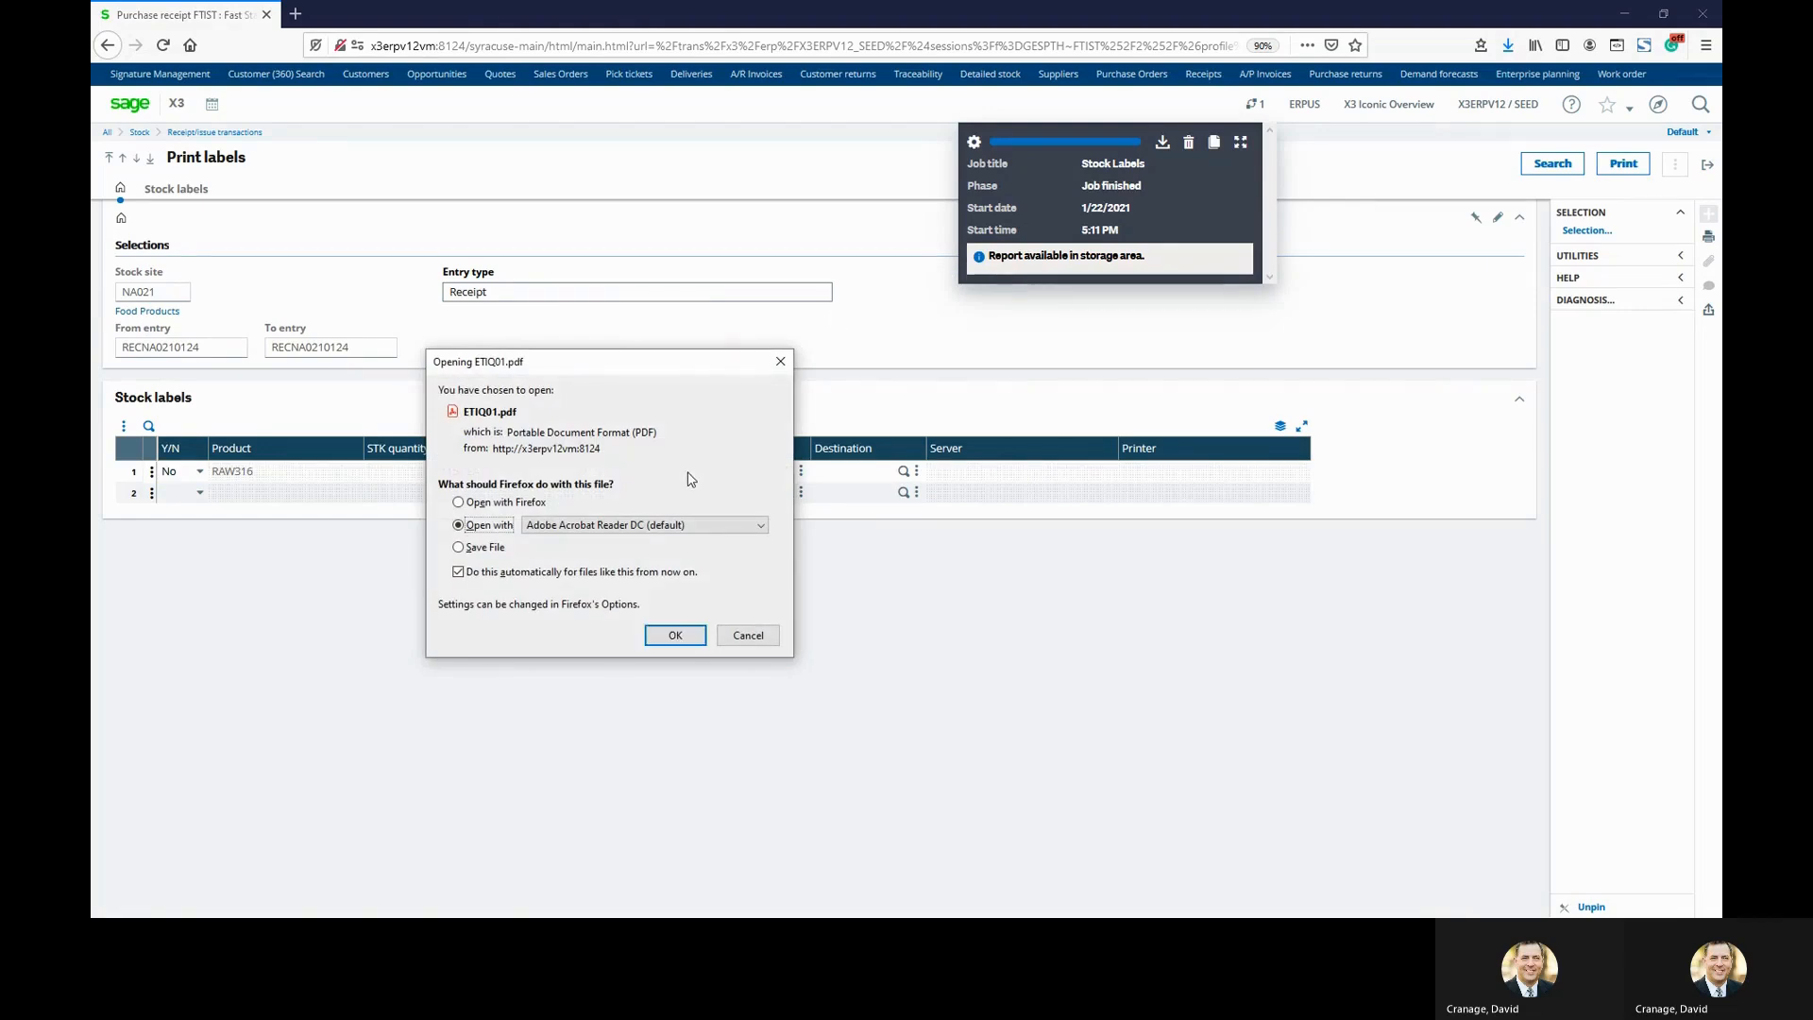
left_click(692, 633)
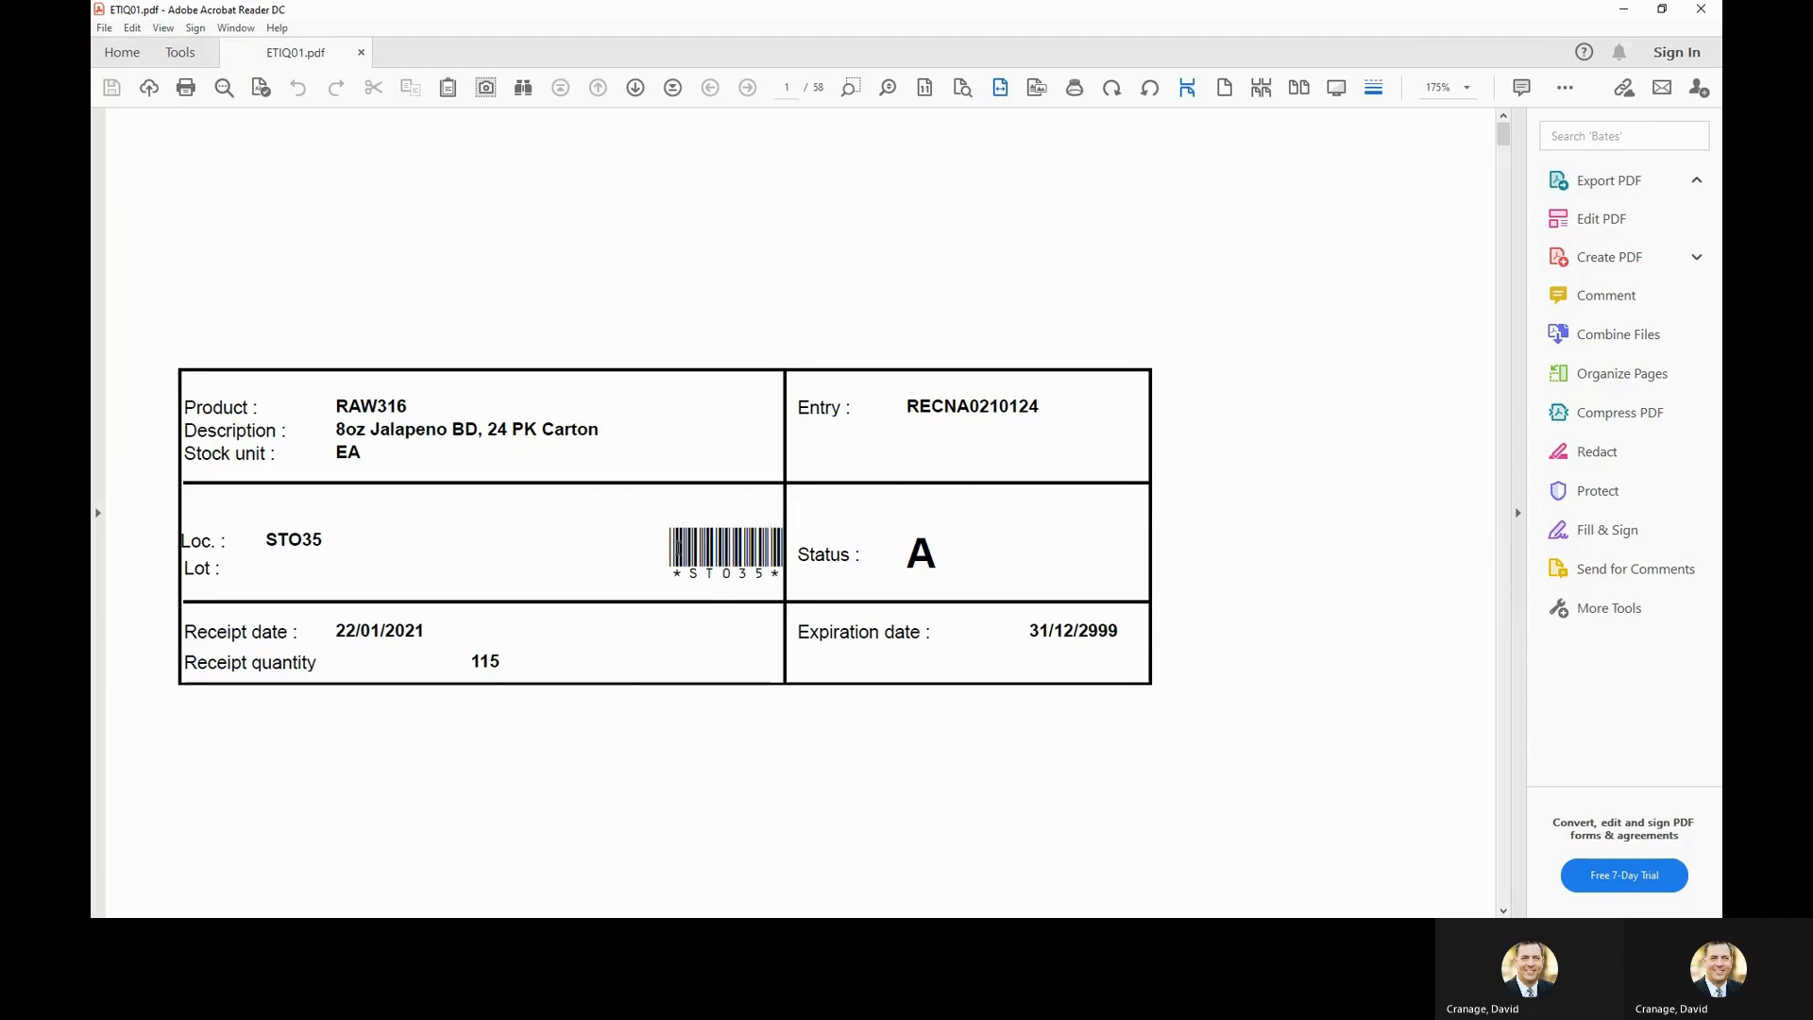
left_click(1700, 8)
left_click(1188, 143)
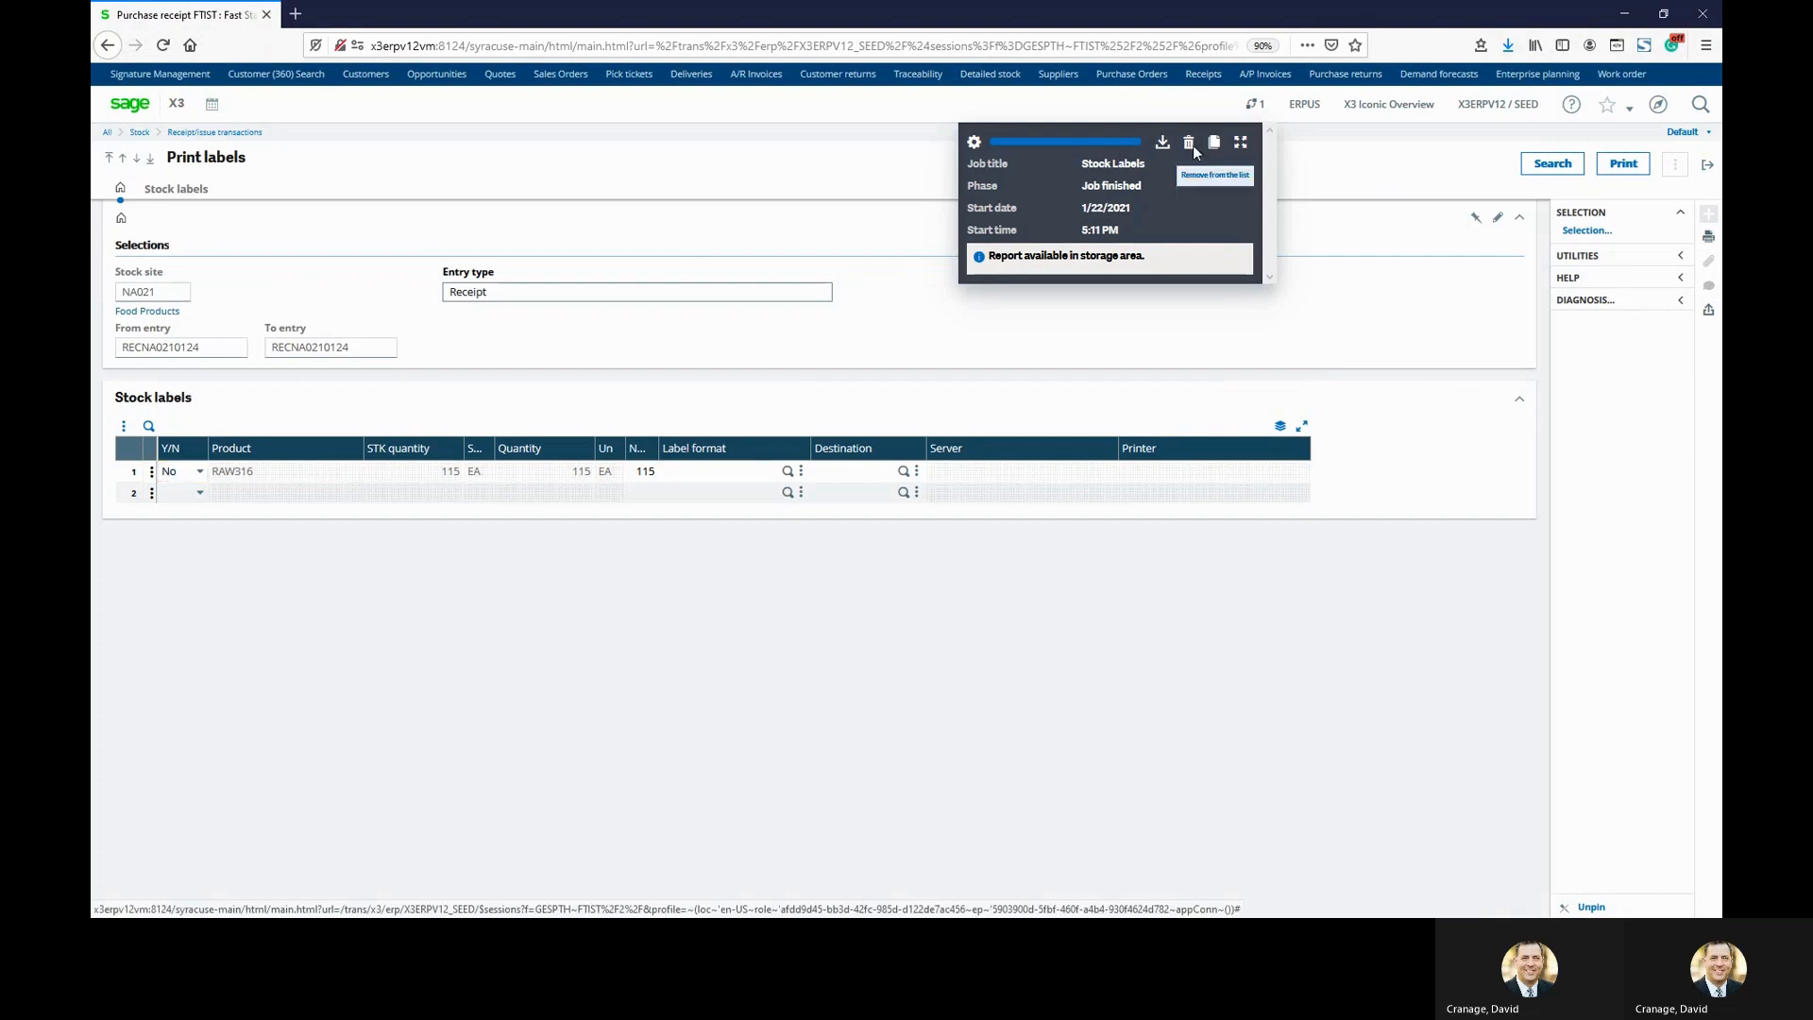
left_click(1707, 164)
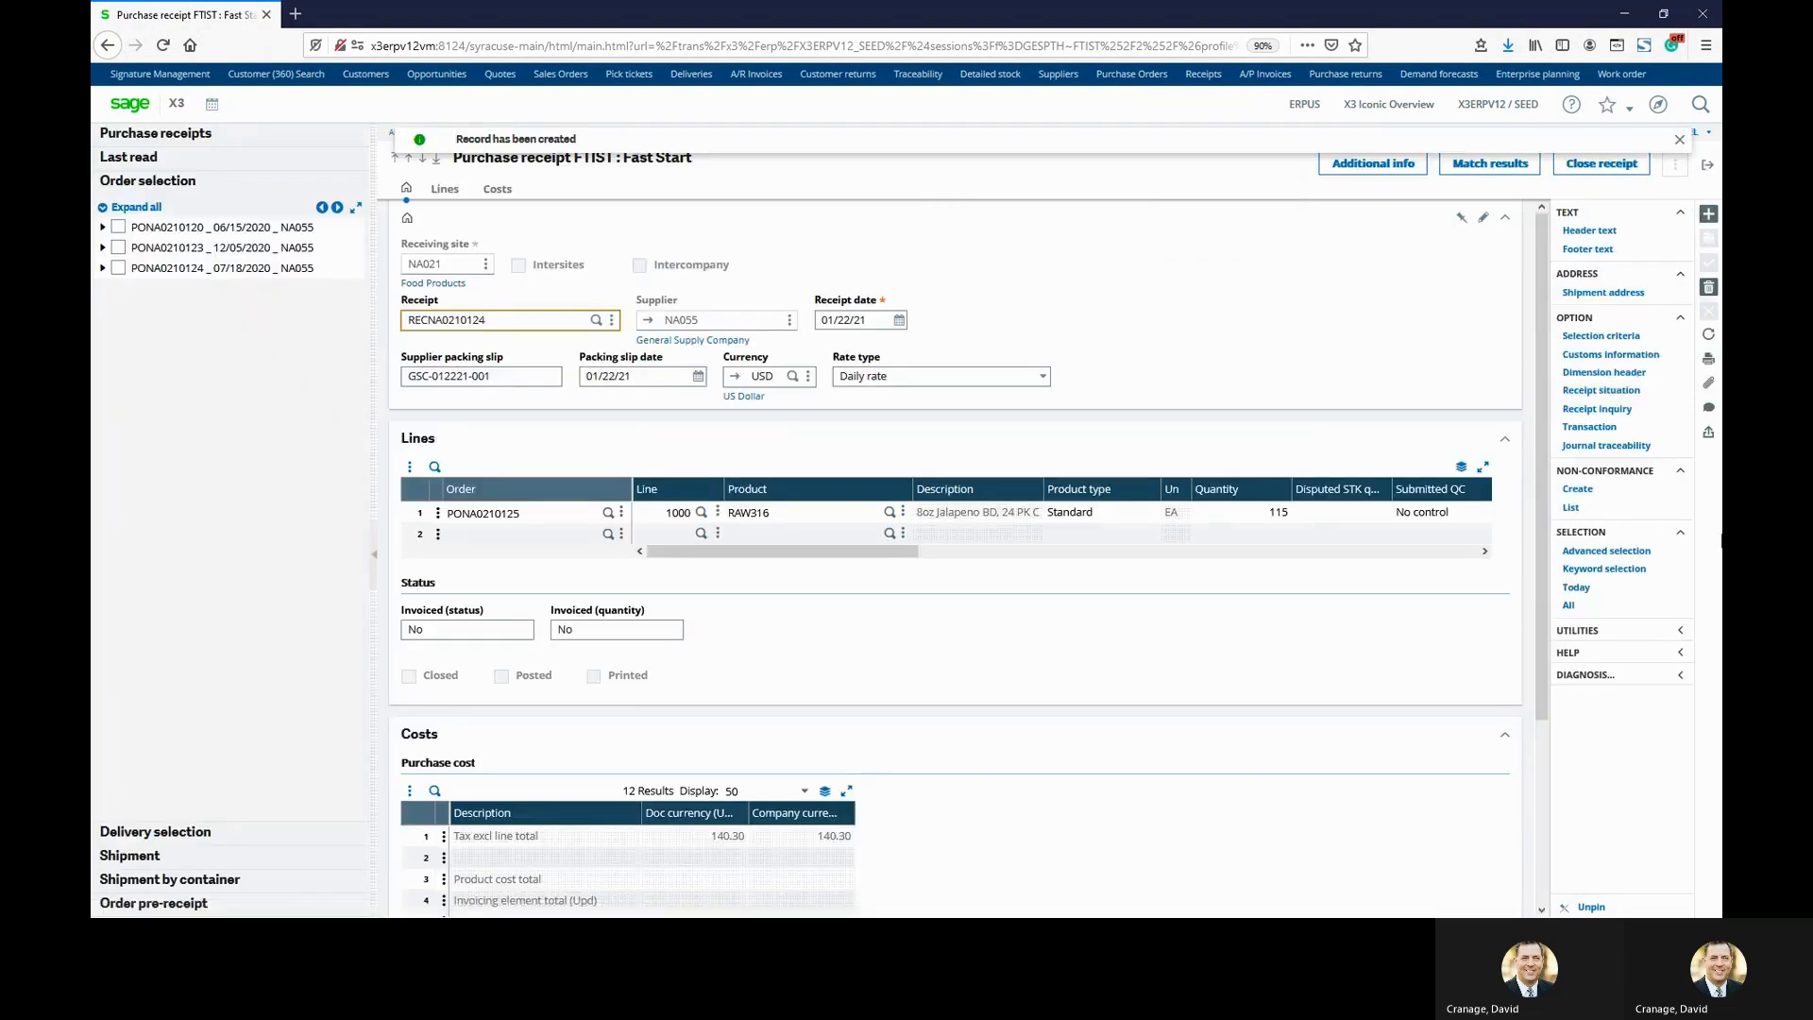
Print the receipt record with the BONRCP "Receipt notes" report to PREVIEW and open the PDF in Adobe Acrobat Reader.
left_click(1709, 363)
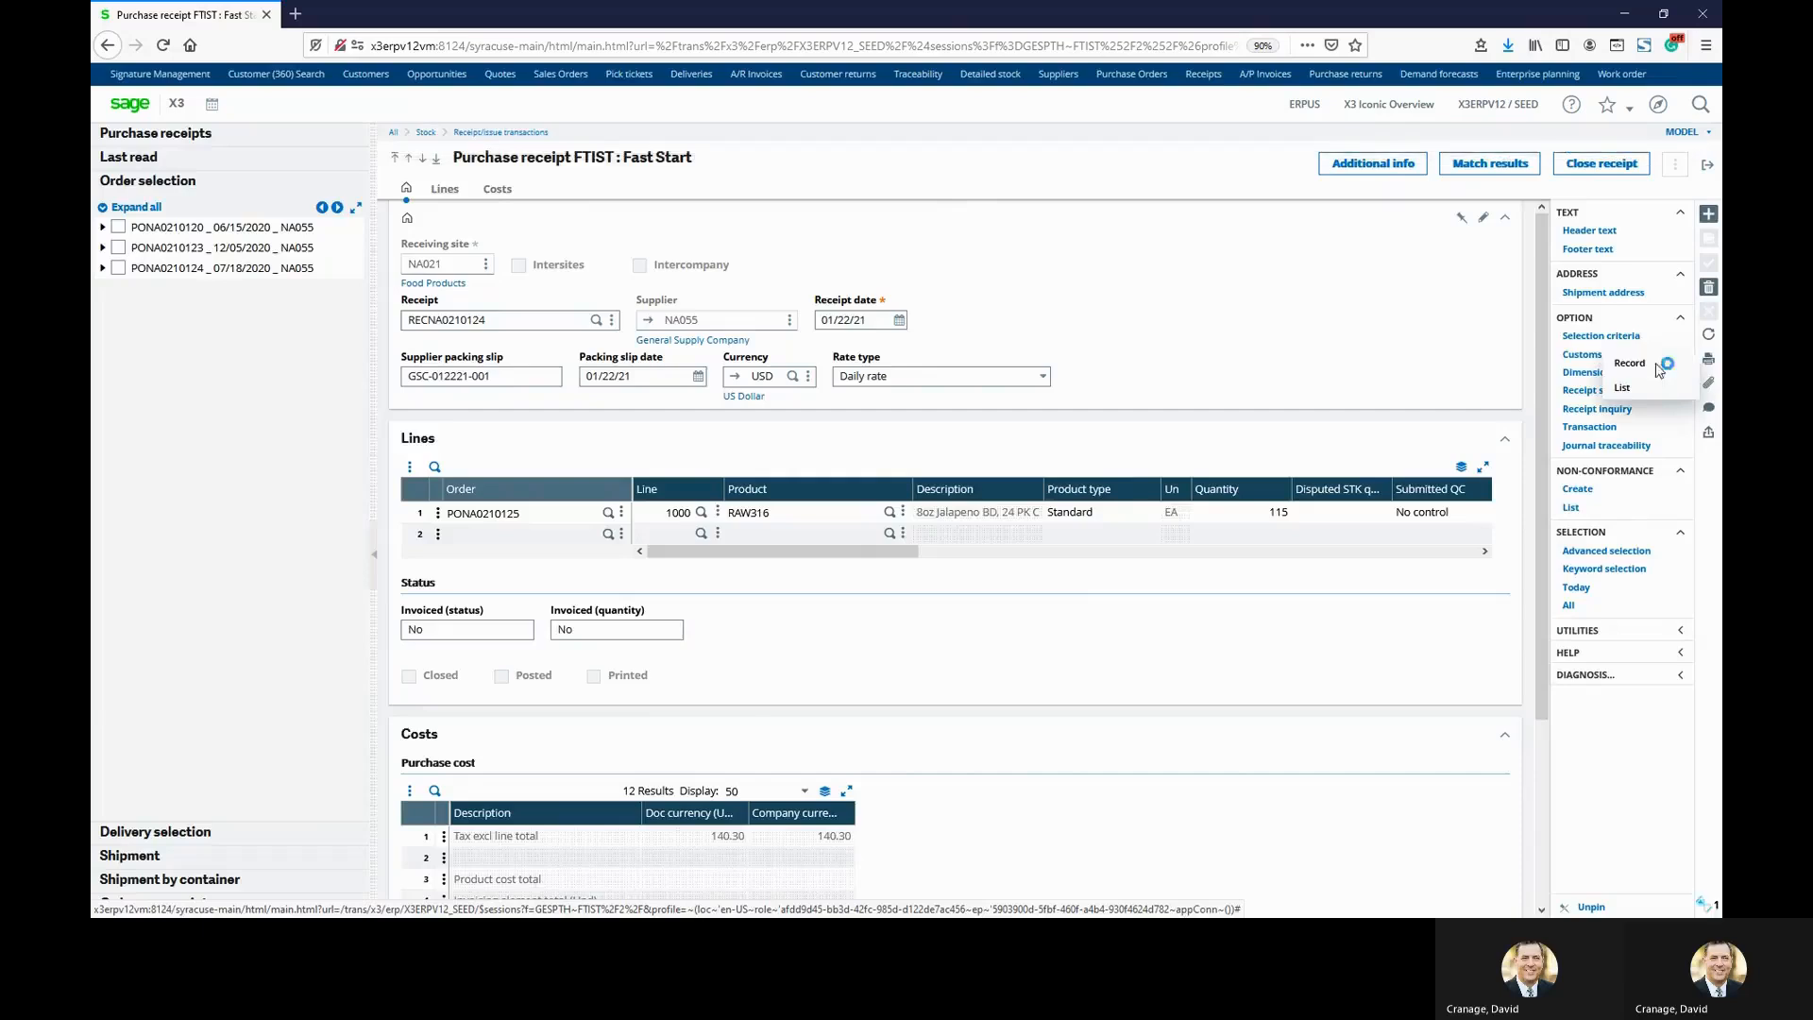
left_click(1629, 363)
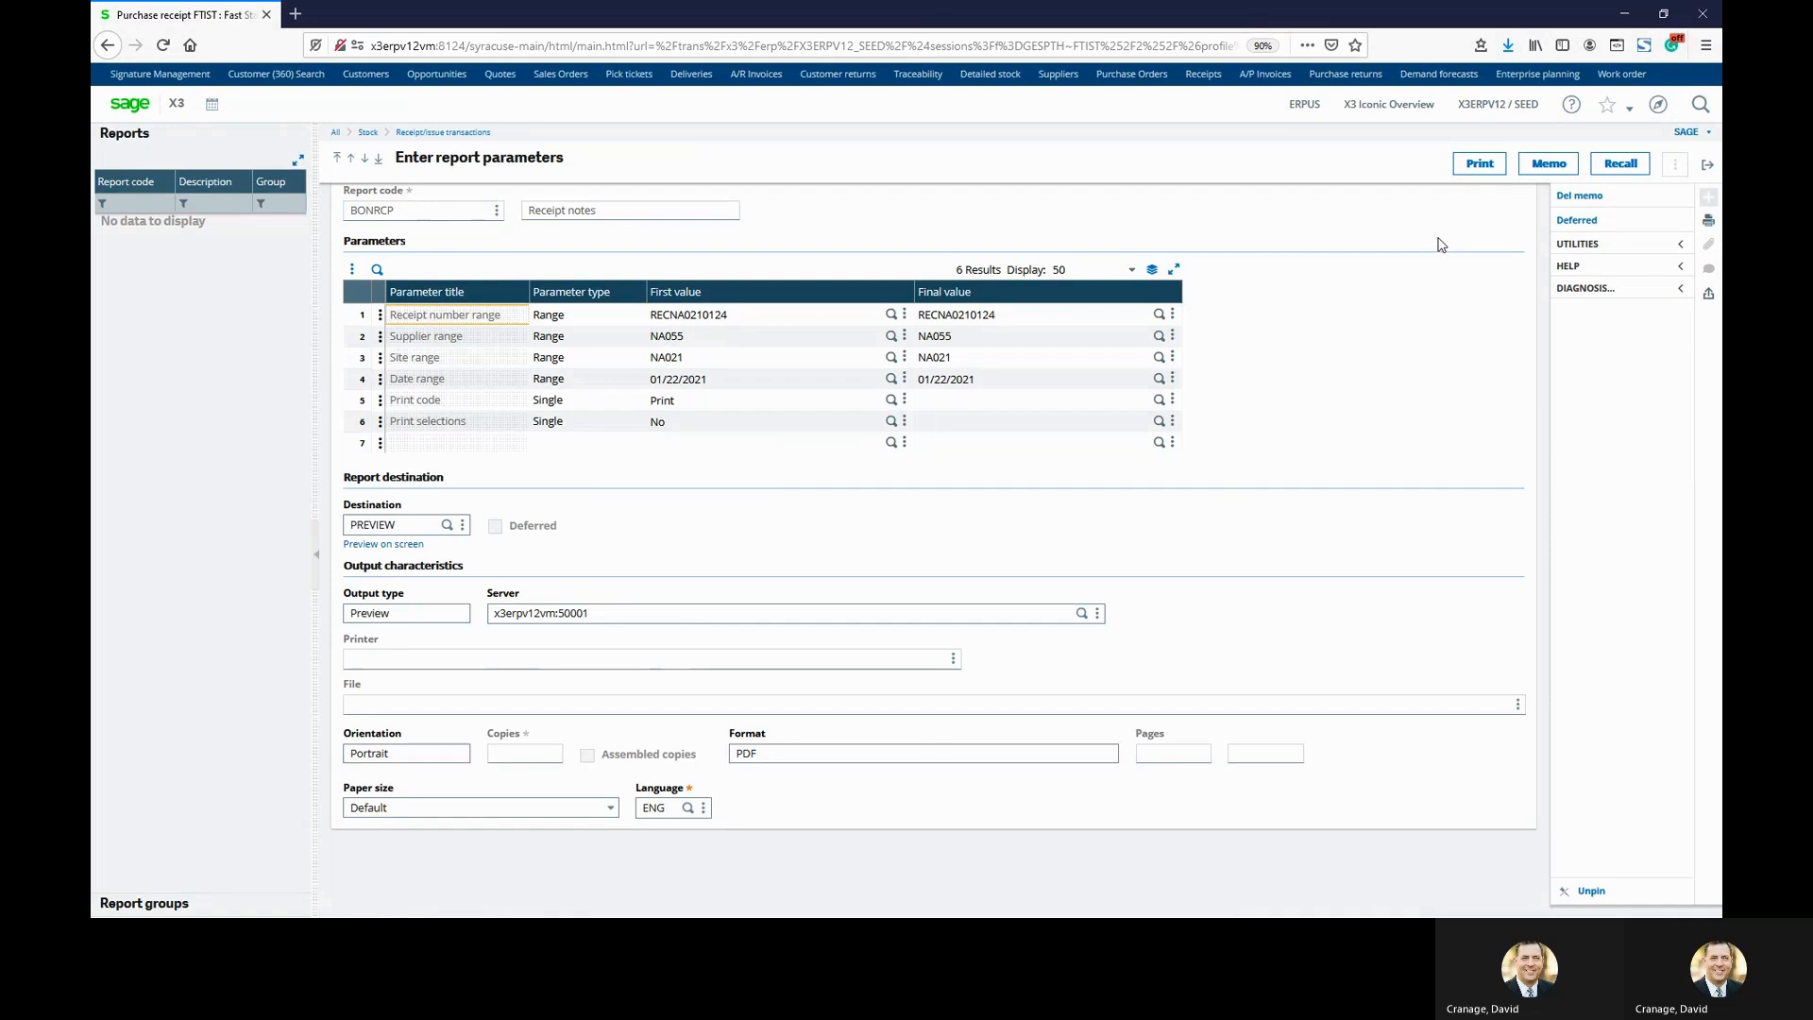
left_click(1480, 166)
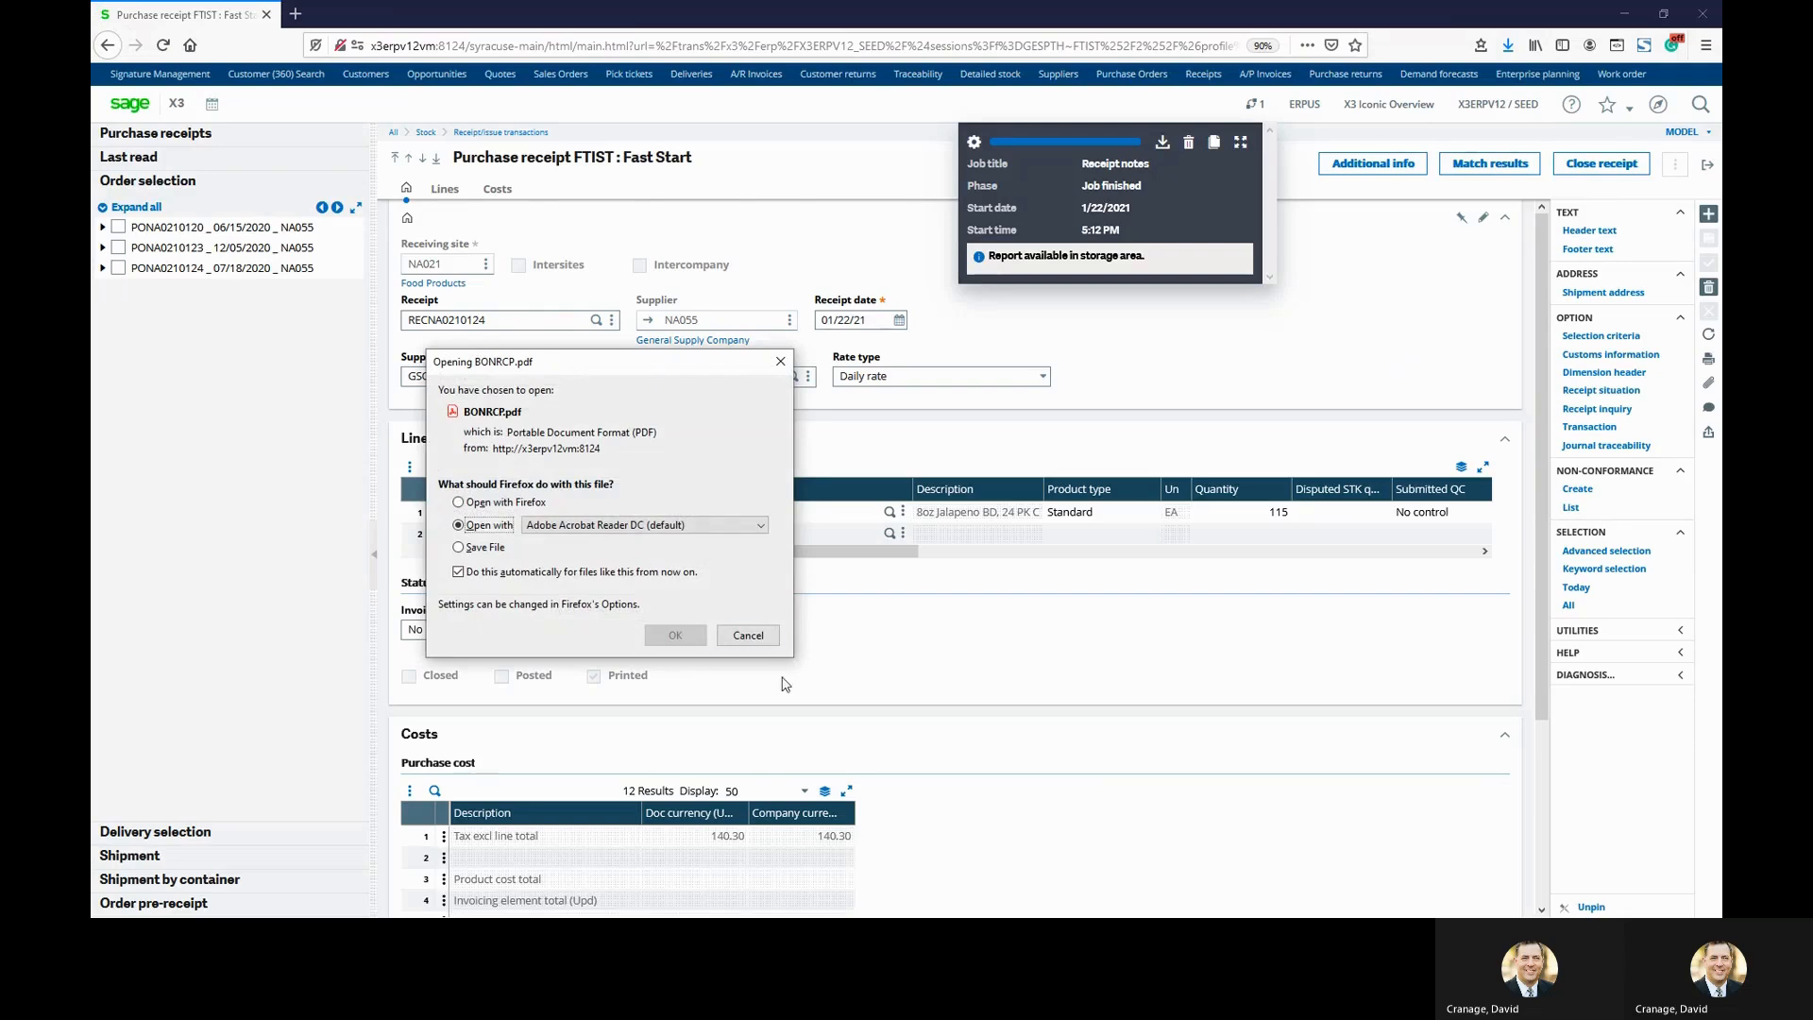
left_click(675, 634)
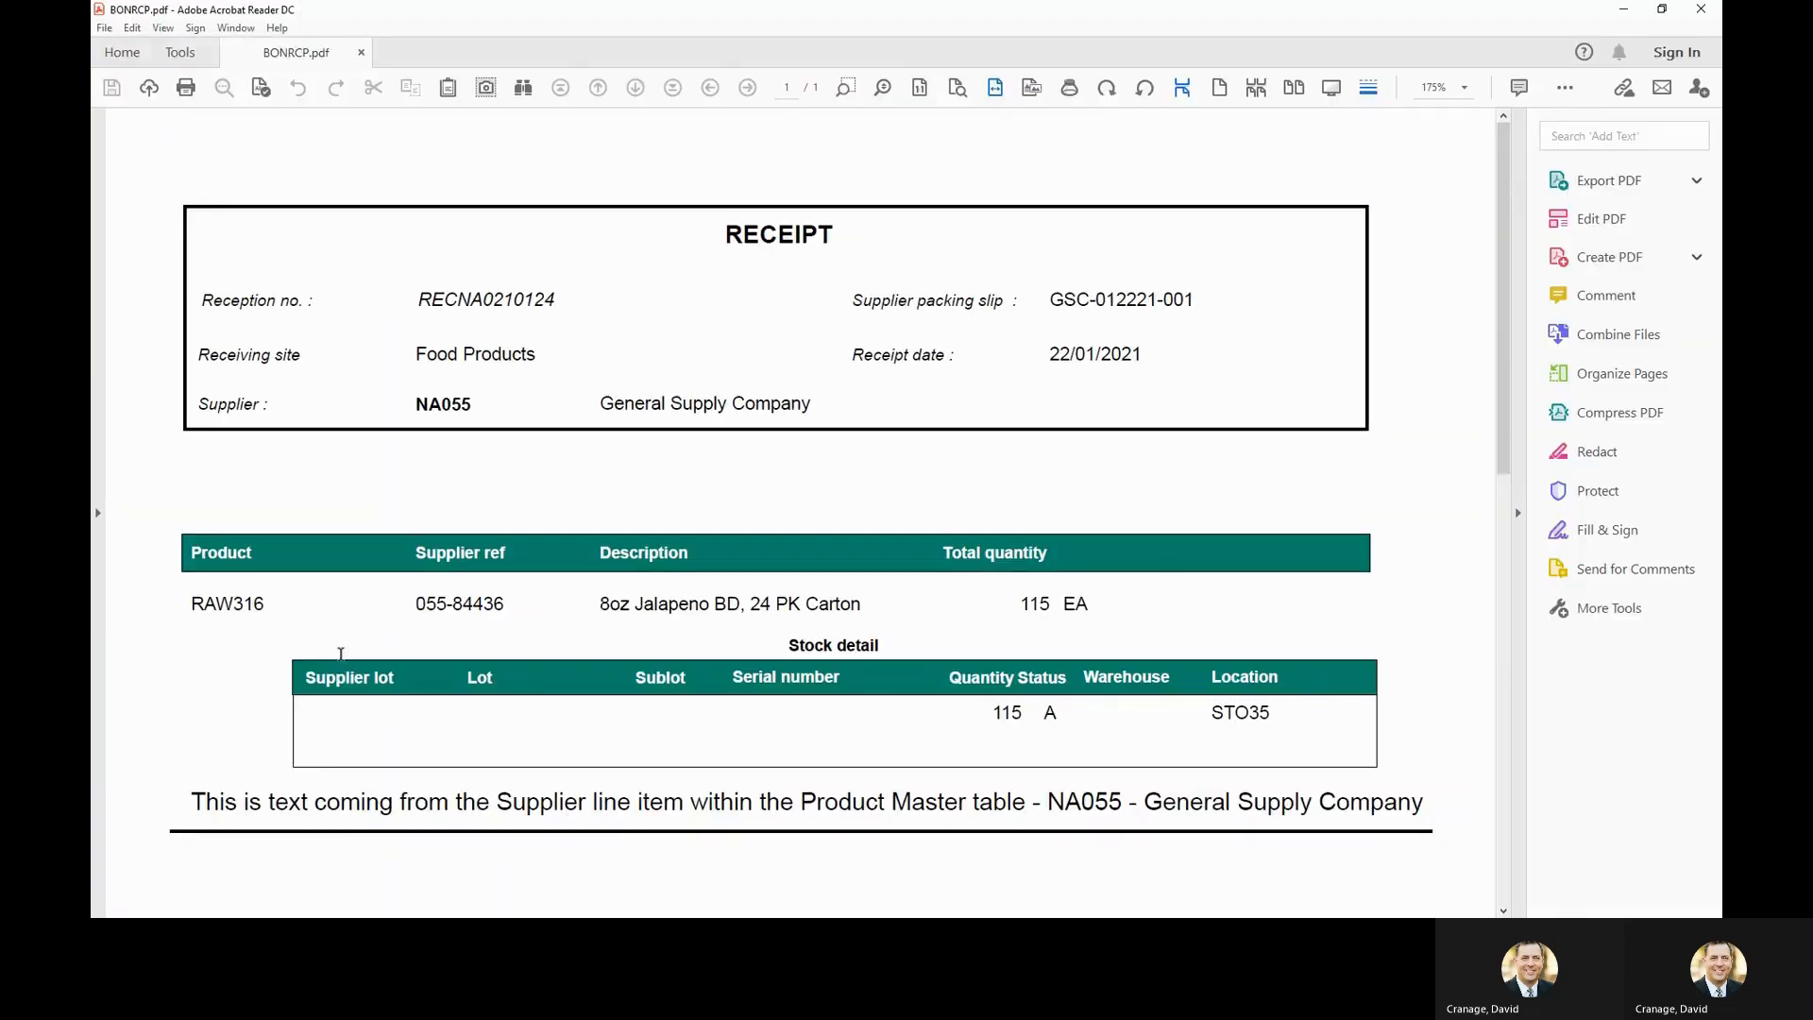
Read the receipt PDF, highlight the supplier text beneath the stock detail, dismiss the finished print job and leave the purchase receipt.
scroll(341, 654, "down", 2)
left_click_drag(184, 715, 1186, 802)
scroll(1127, 824, "up", 2)
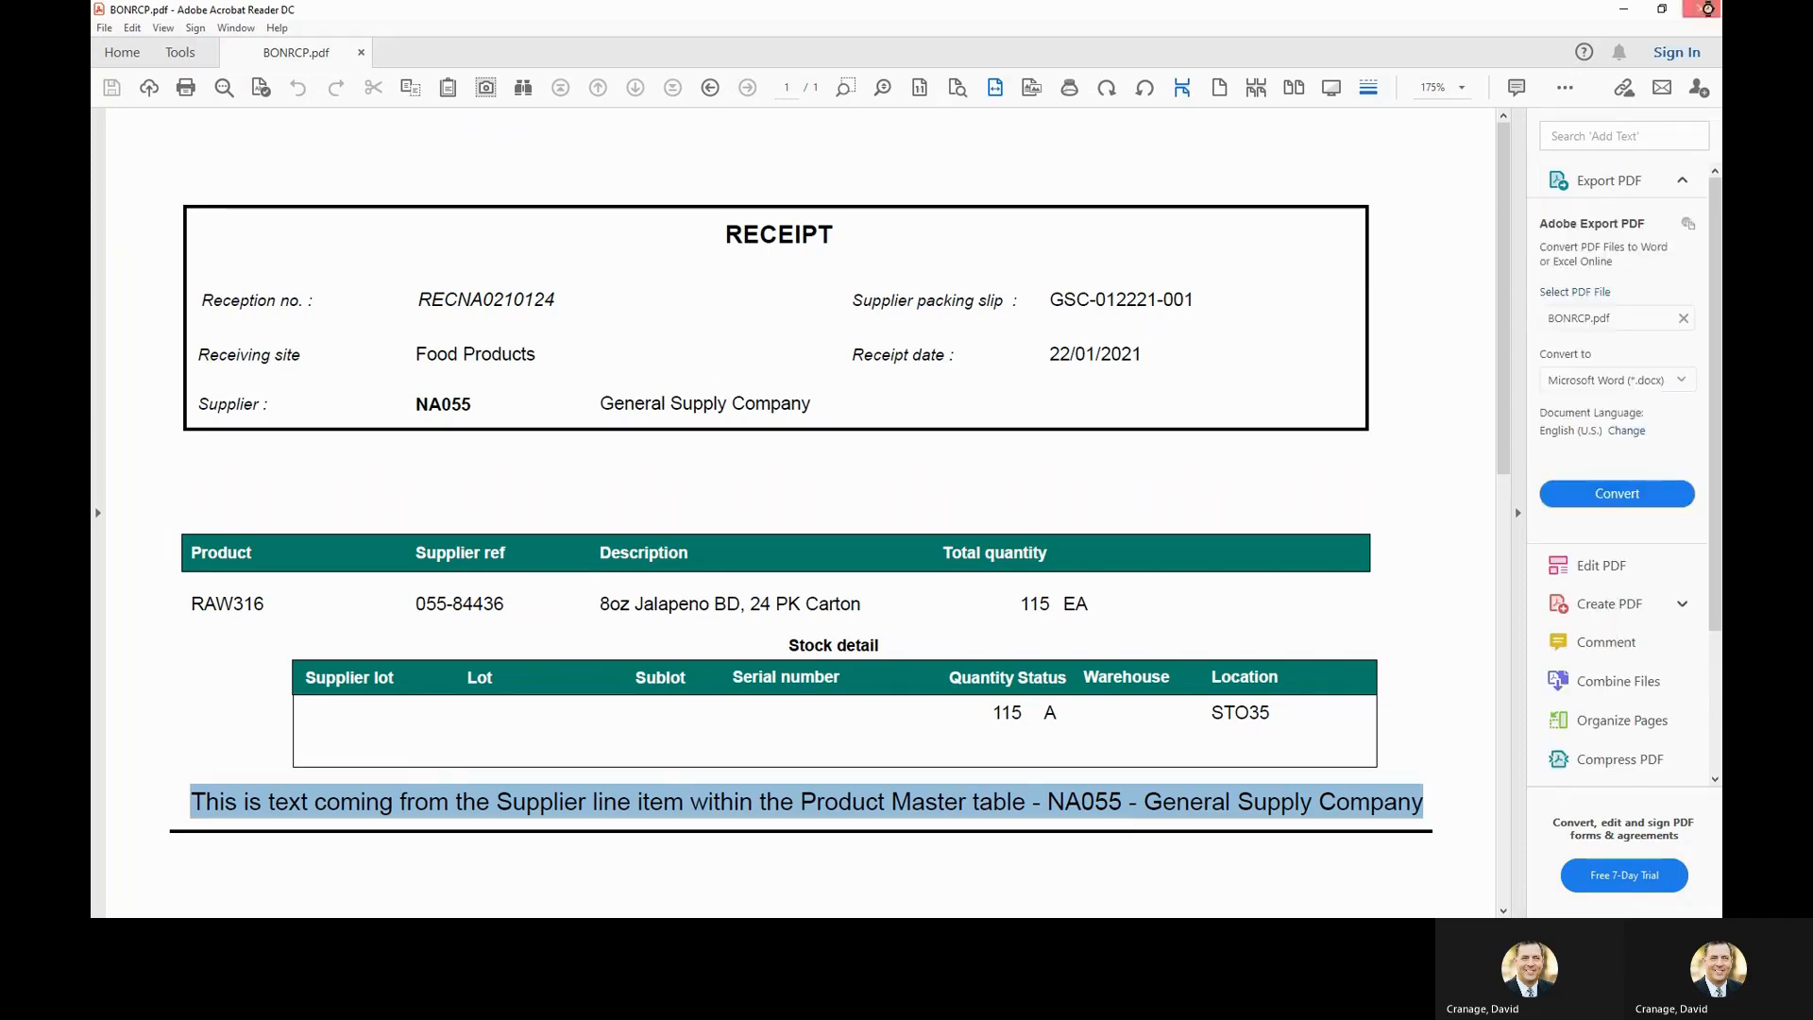
key("alt+Tab")
left_click(1189, 142)
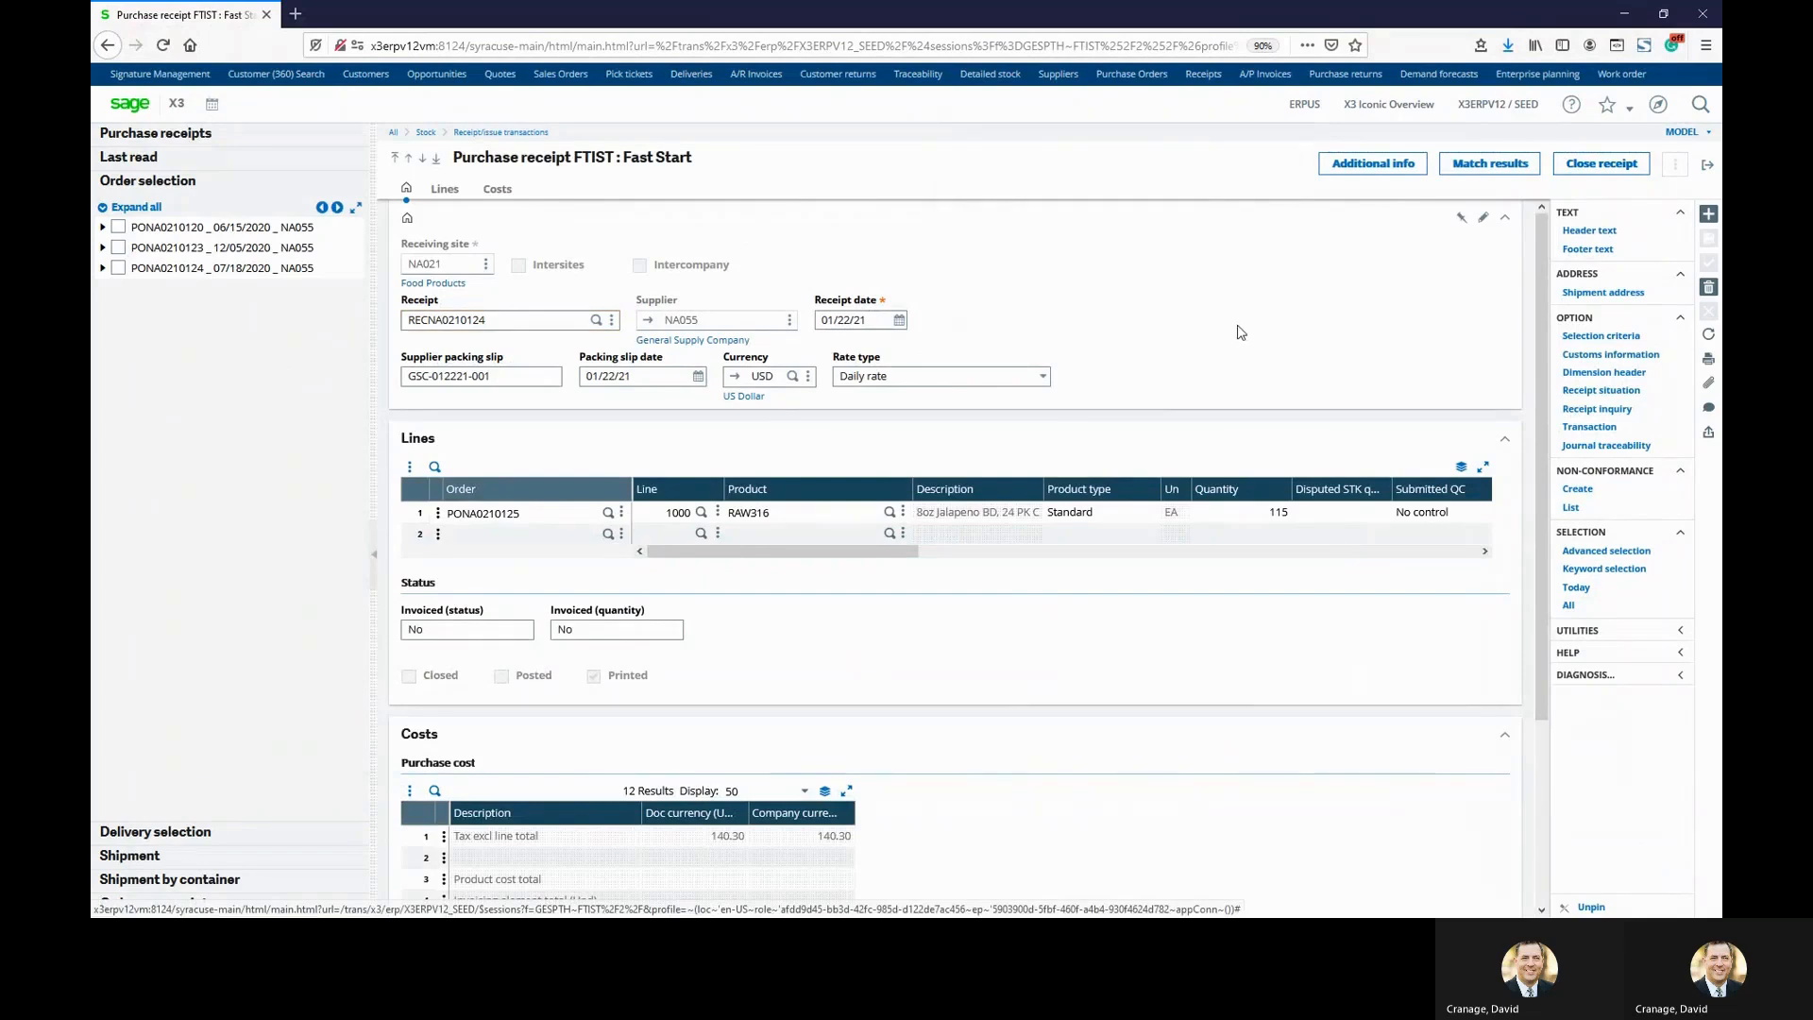
left_click(1707, 164)
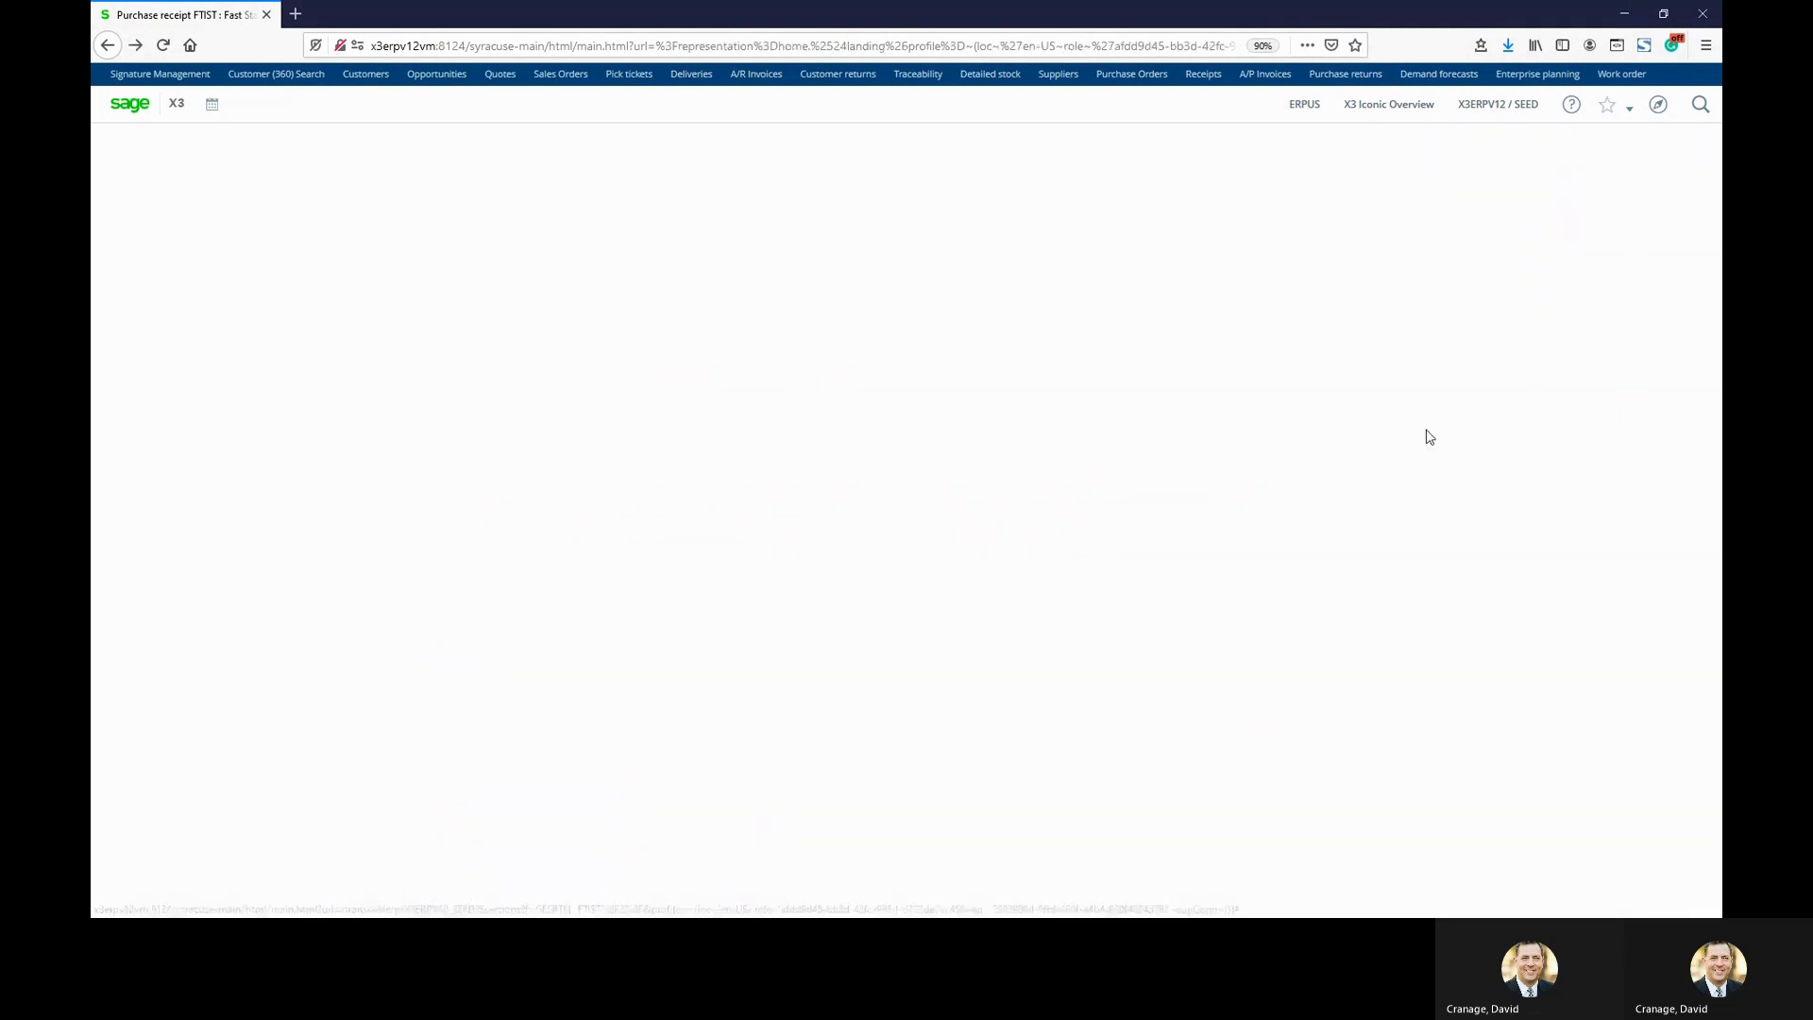
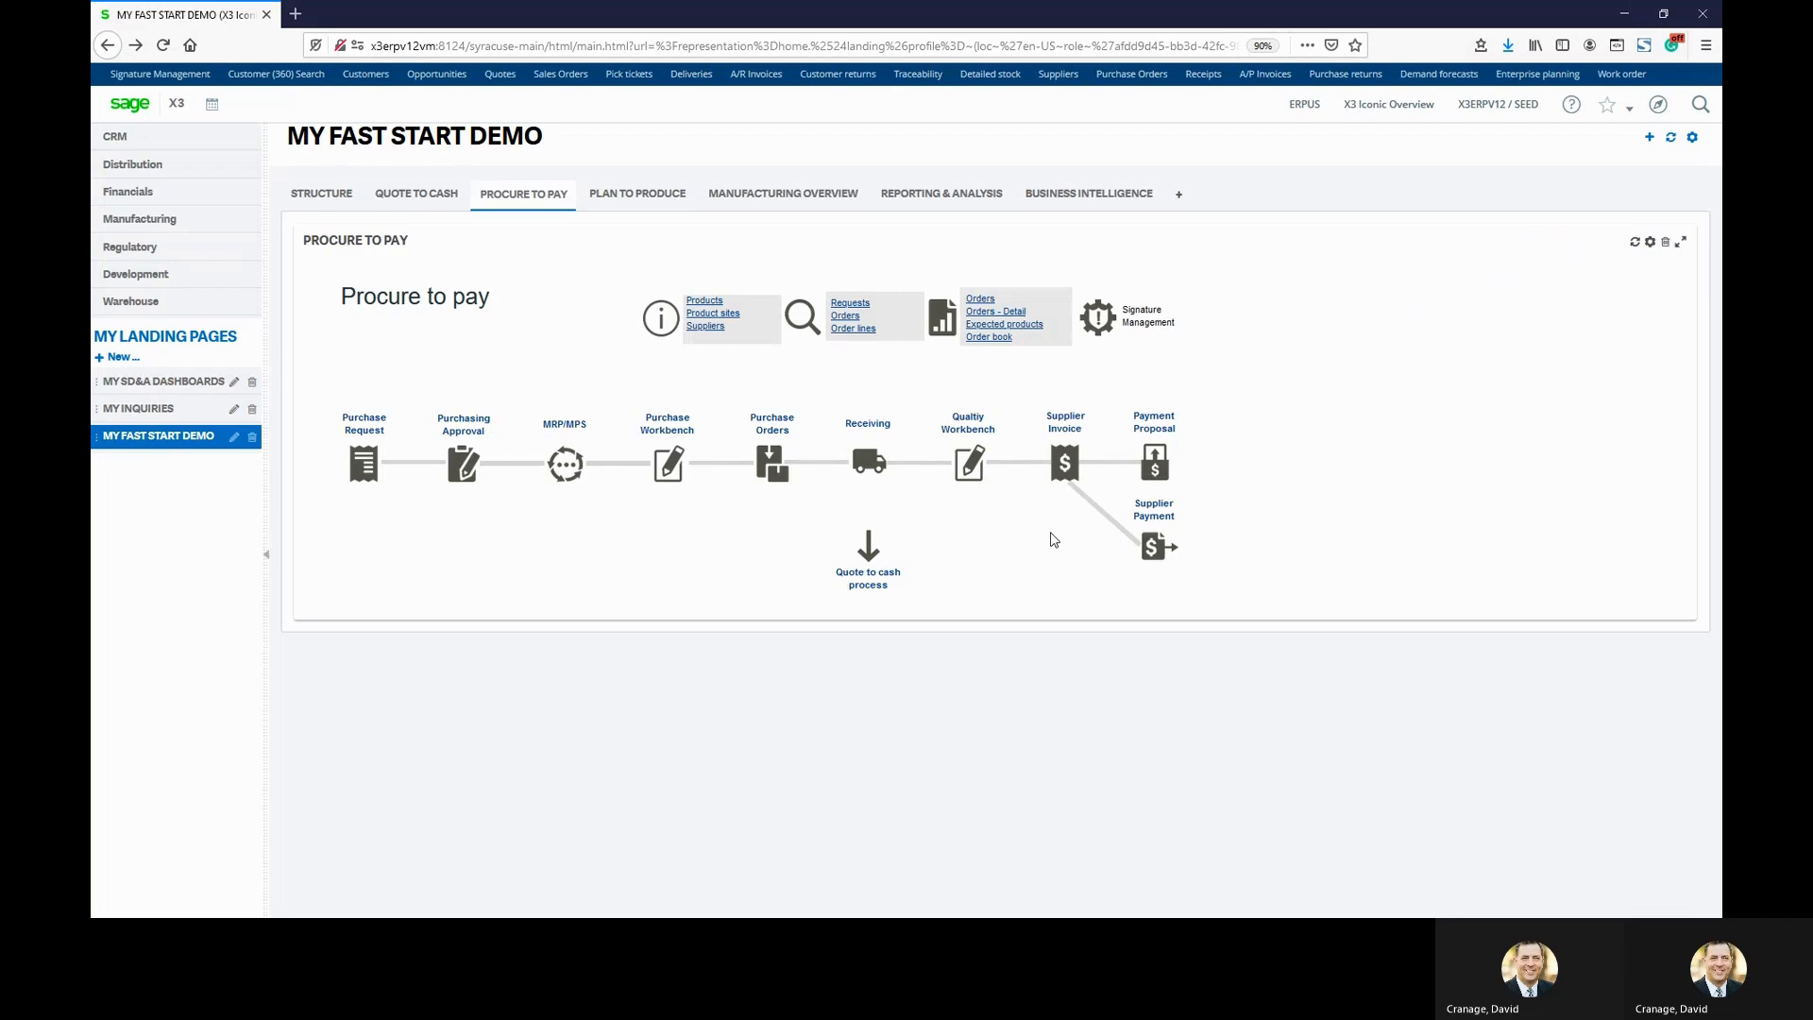
Start a new supplier invoice for site NA021 with invoice type INV and supplier NA055, keeping the default accounting date.
left_click(1065, 464)
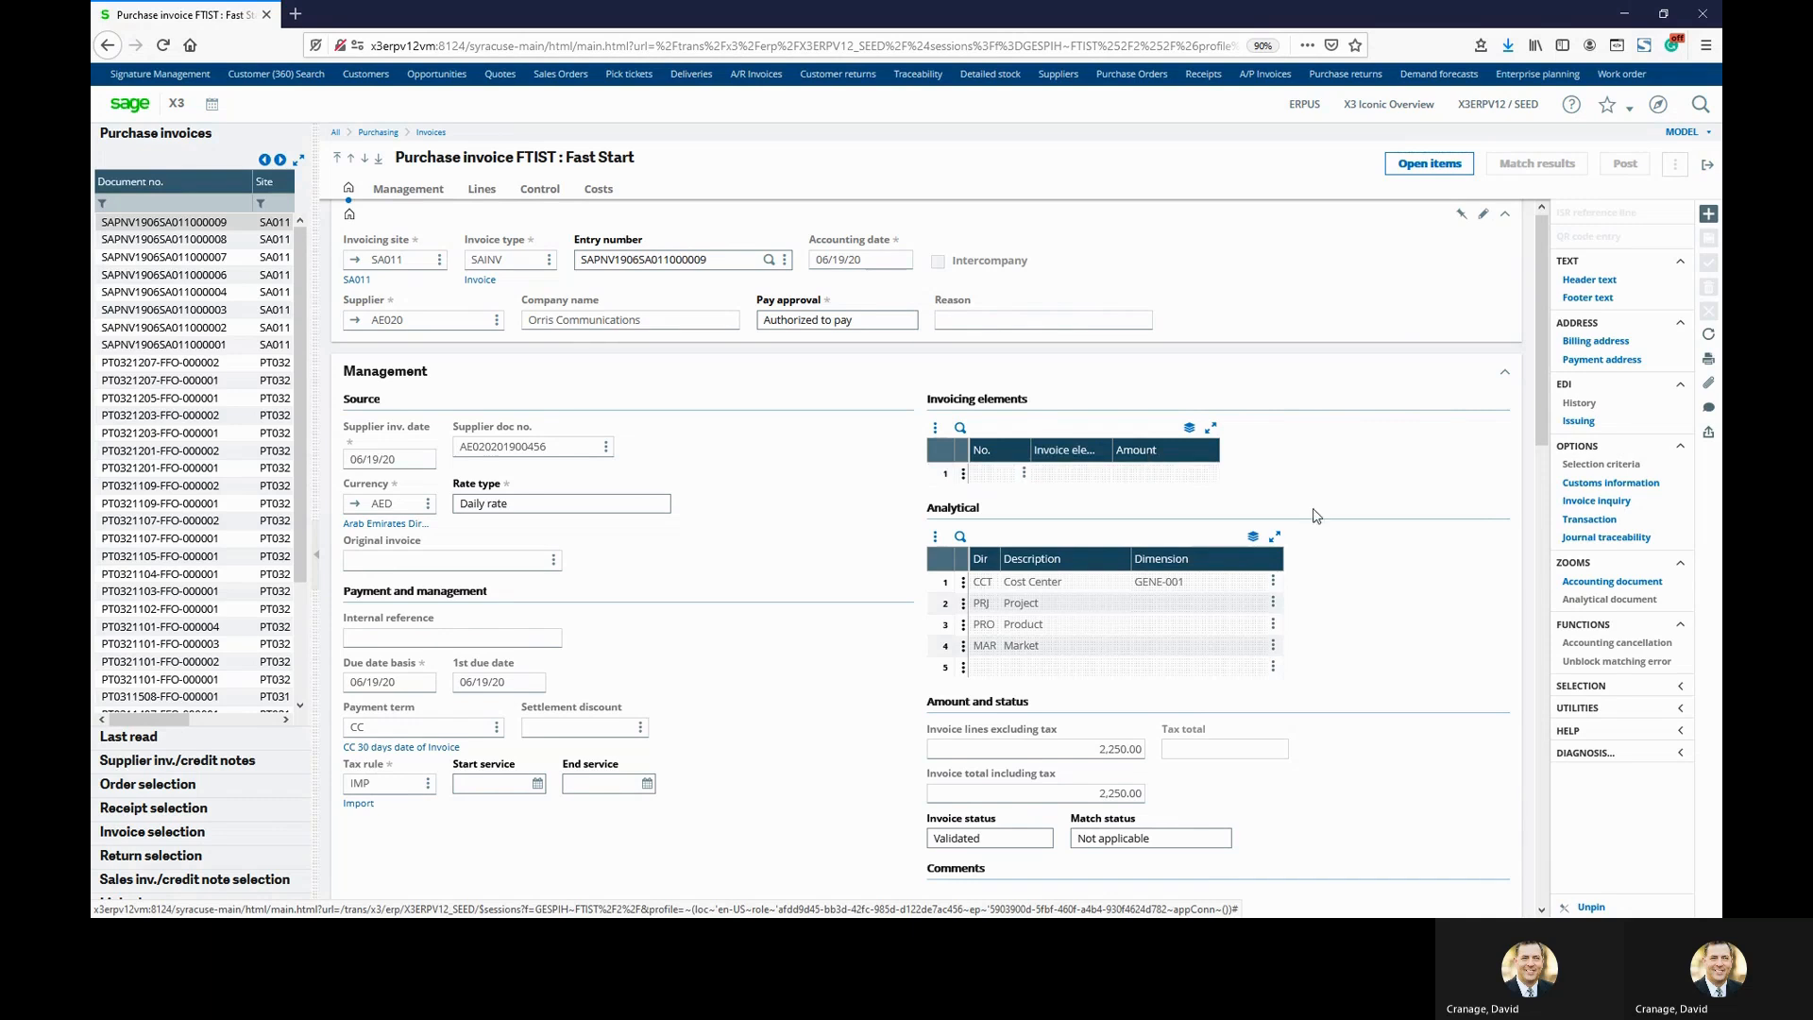
left_click(1708, 213)
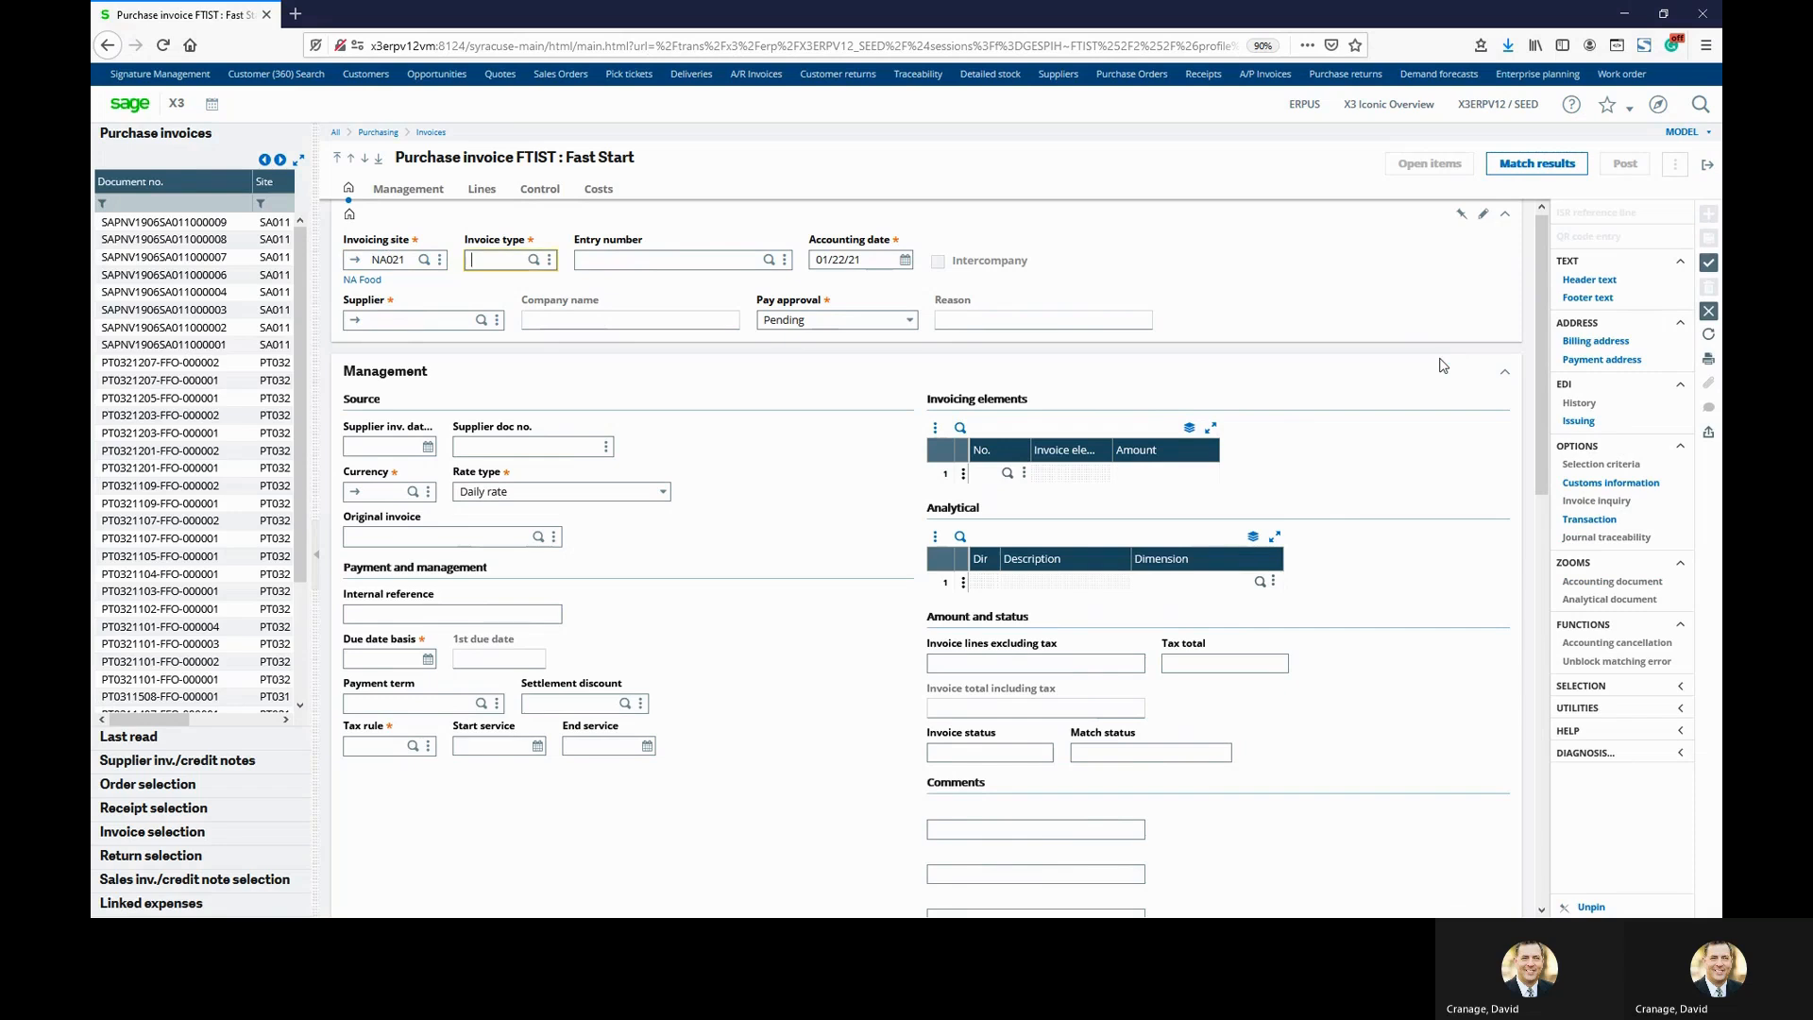
type("INV")
key("Tab")
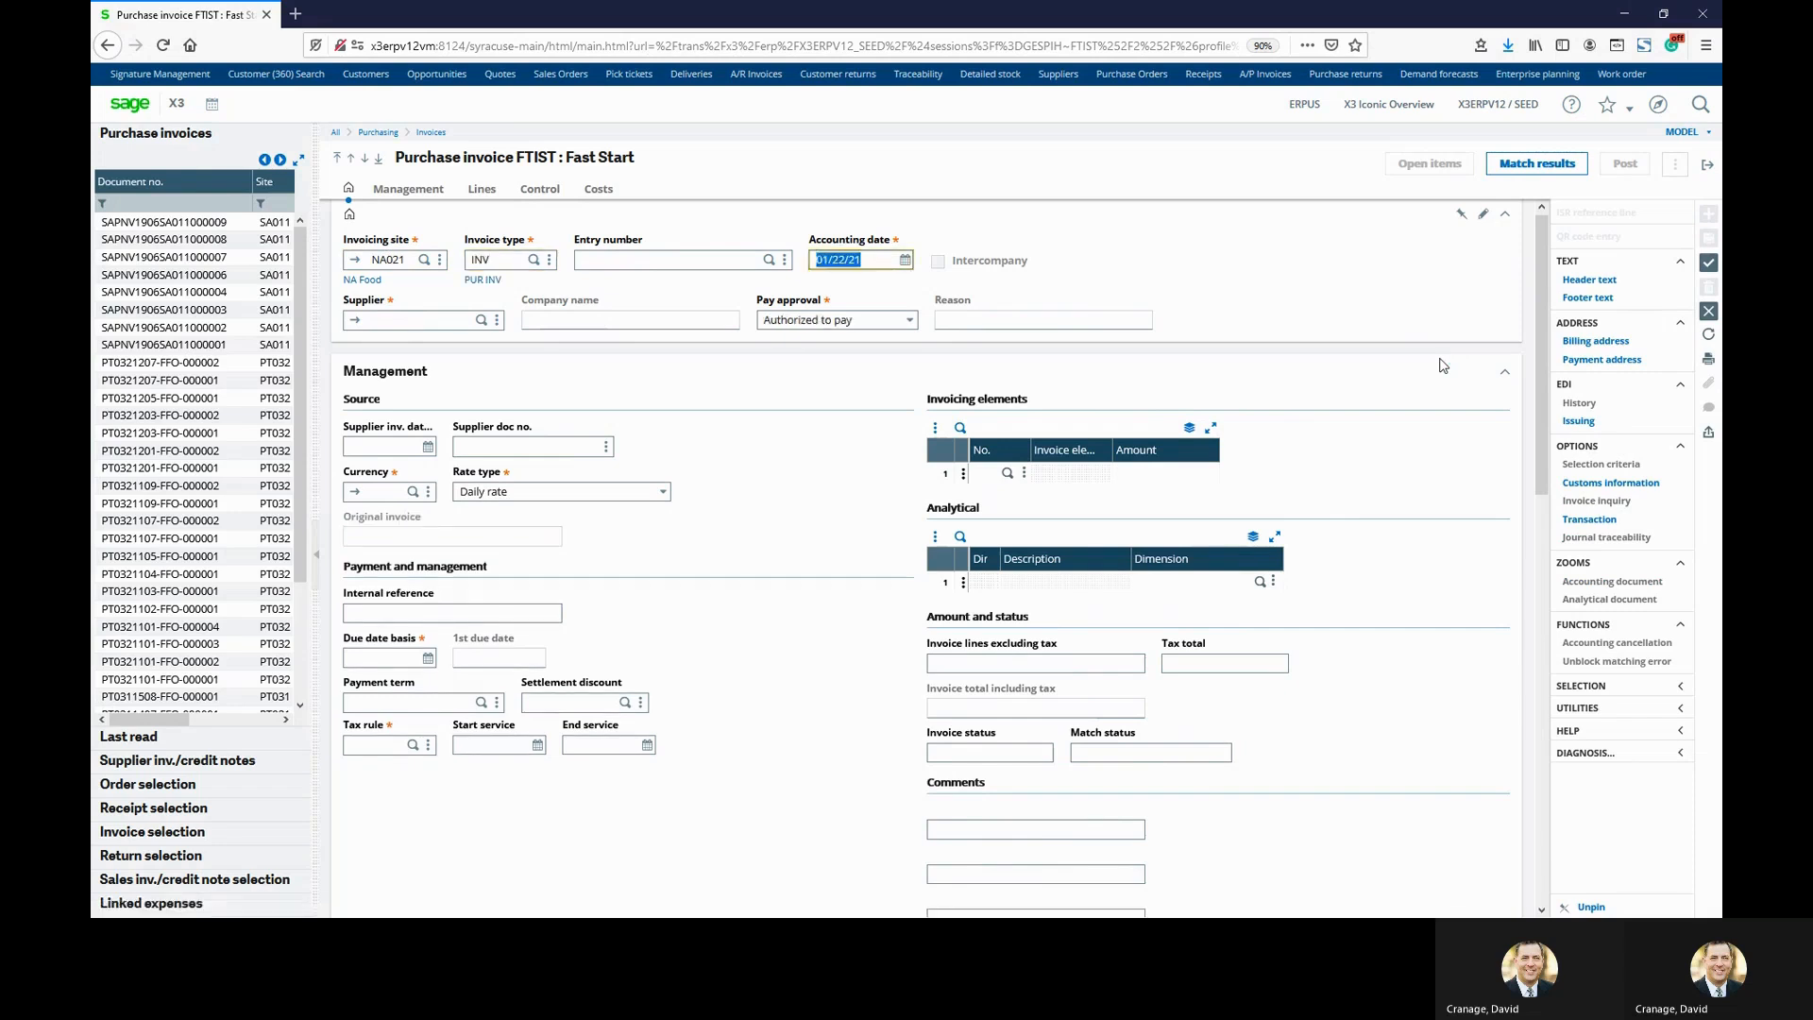
key("Tab")
type("na0")
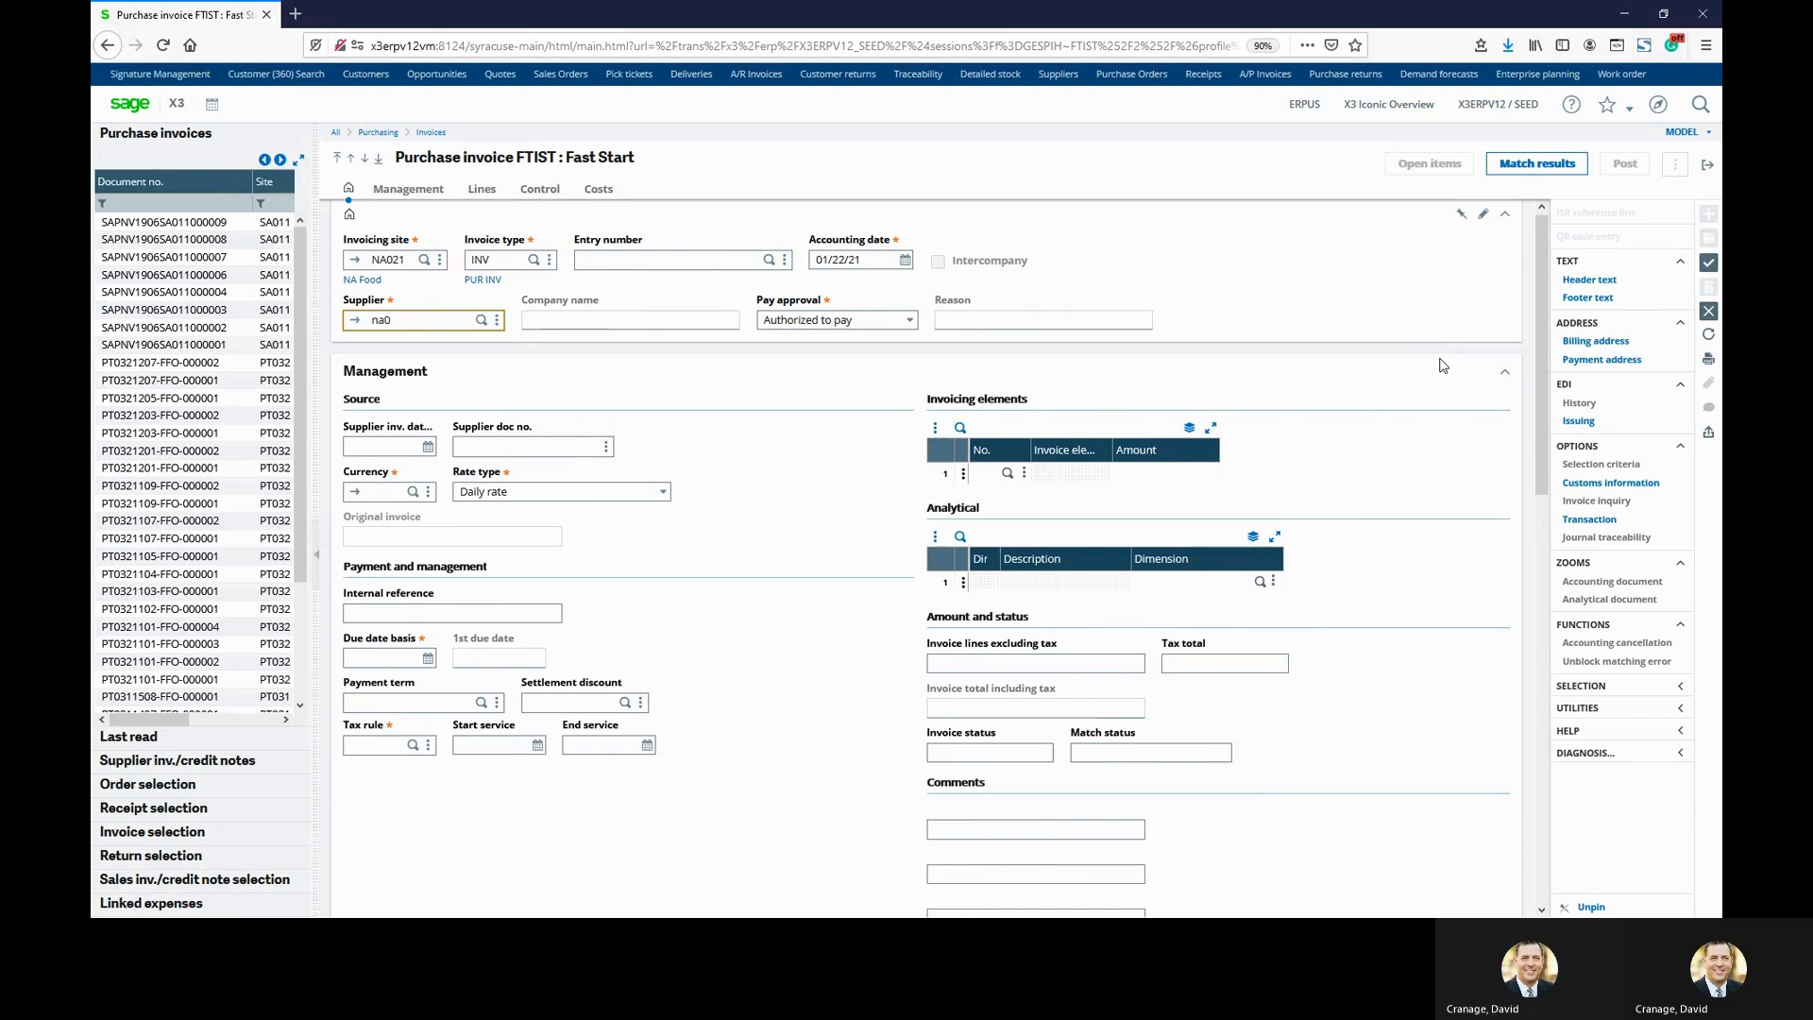
type("55")
key("Tab")
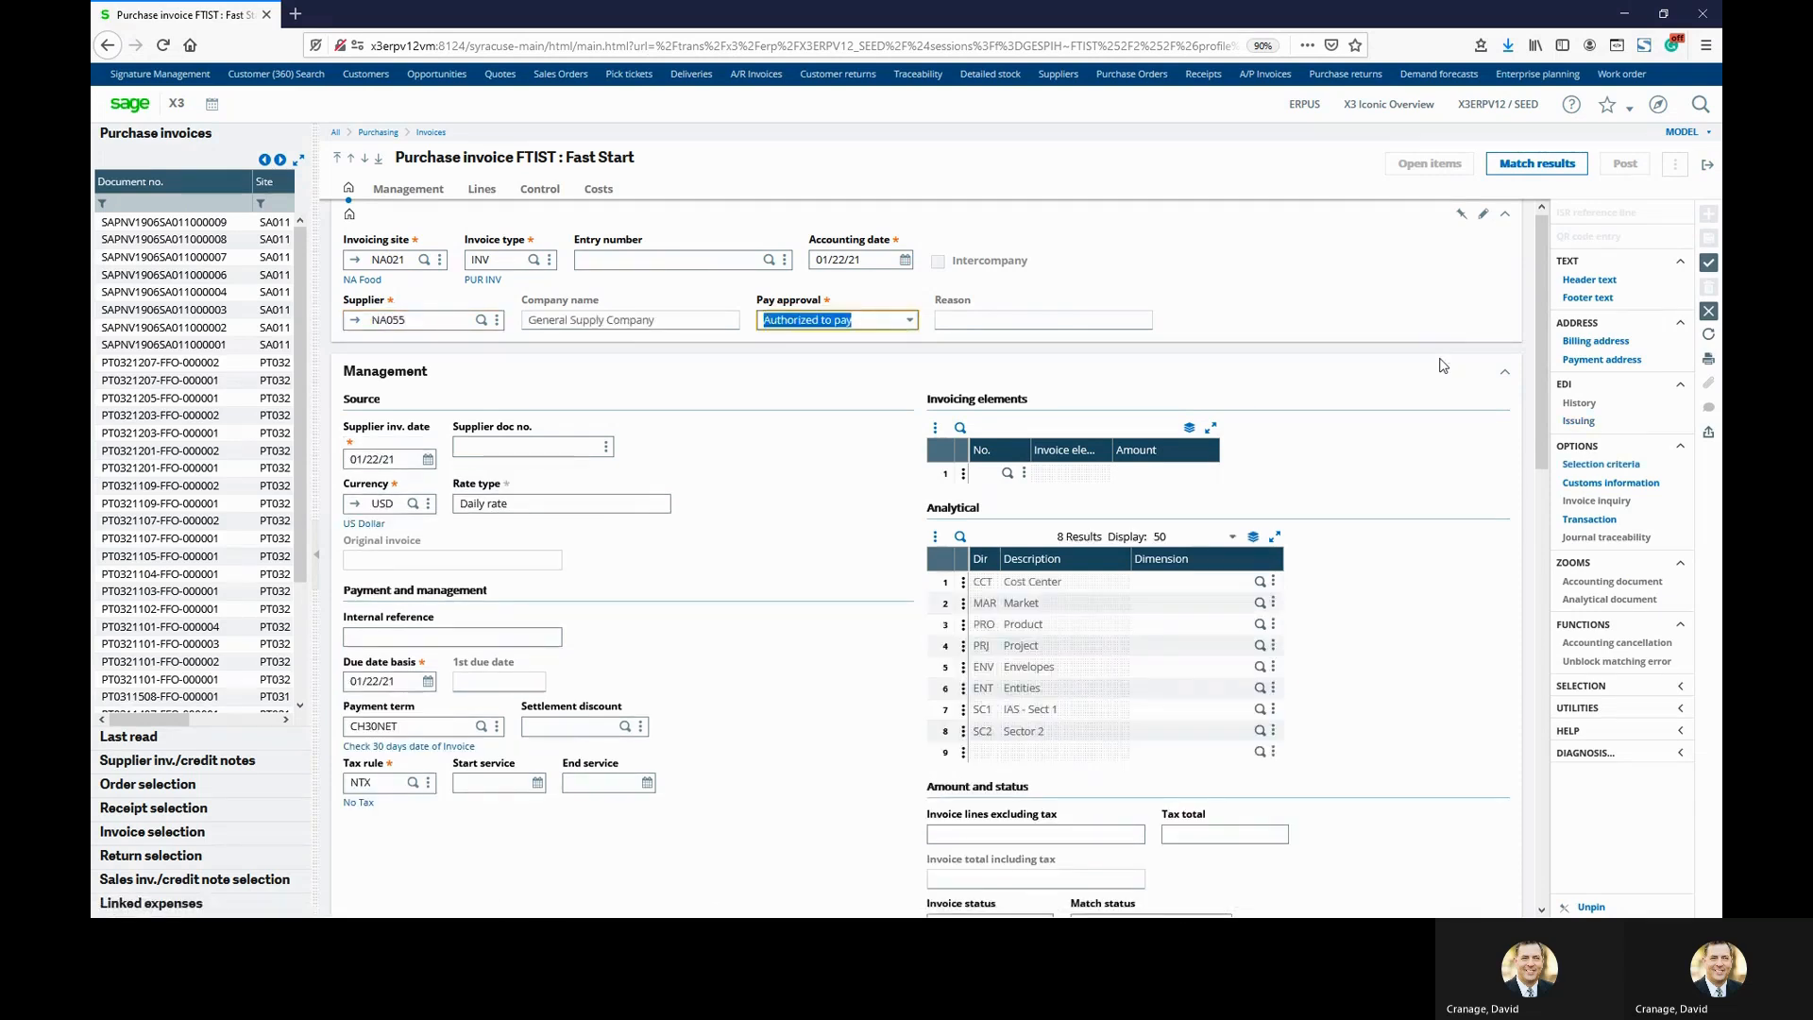
Enter GSC-012221-001 as the invoice's supplier document number.
left_click(587, 448)
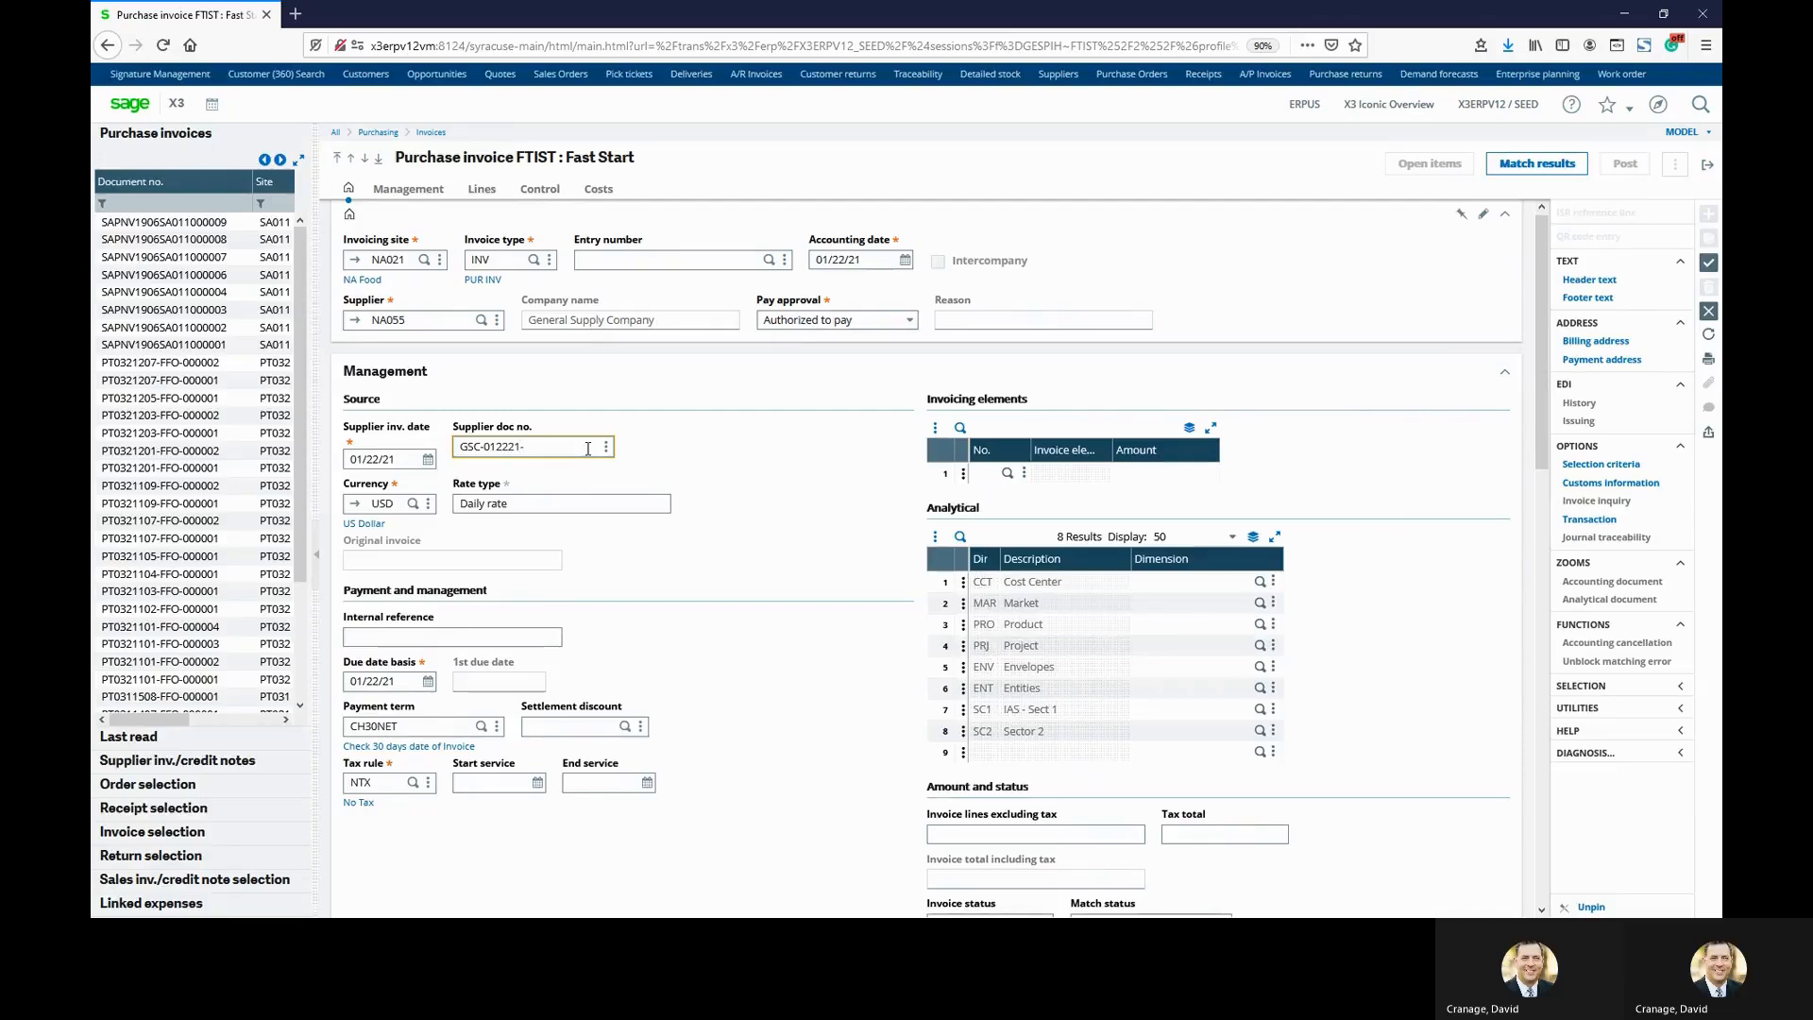
type("001")
key("Tab")
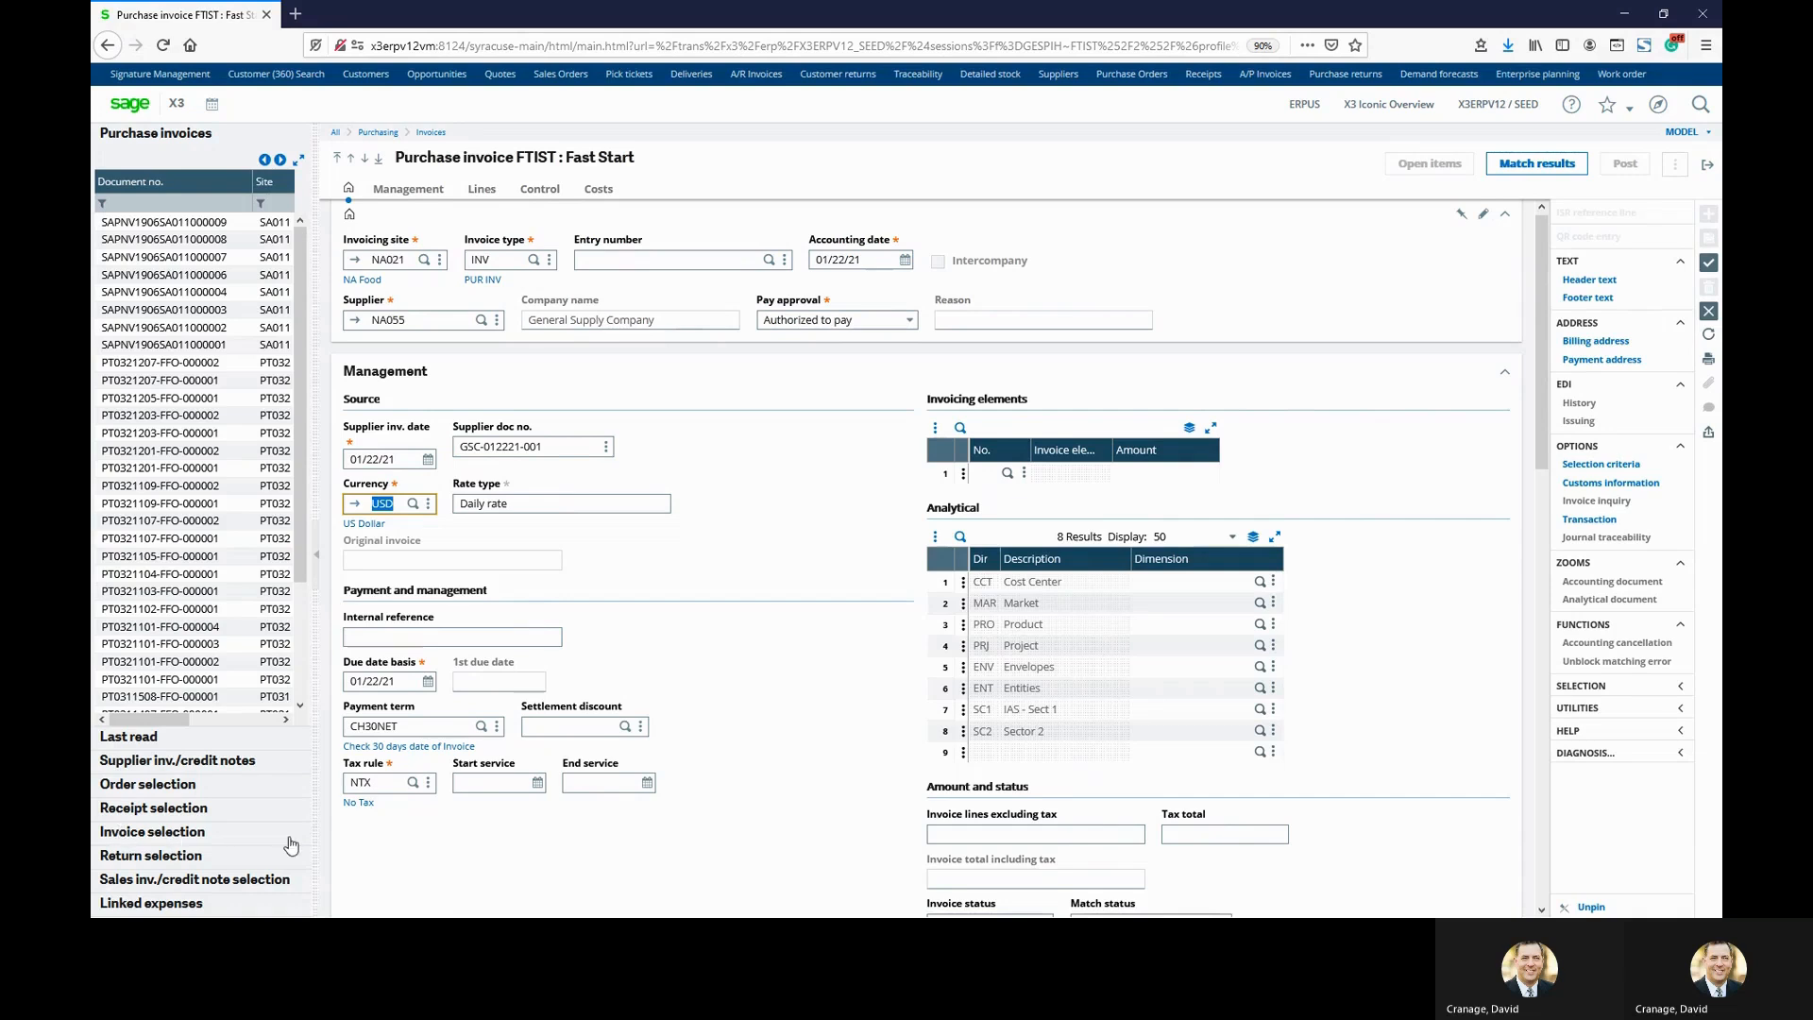
Expand receipt RECNA0210124 dated 01/22/2021 in the receipt selection and add its RAW316 line to the invoice.
left_click(133, 809)
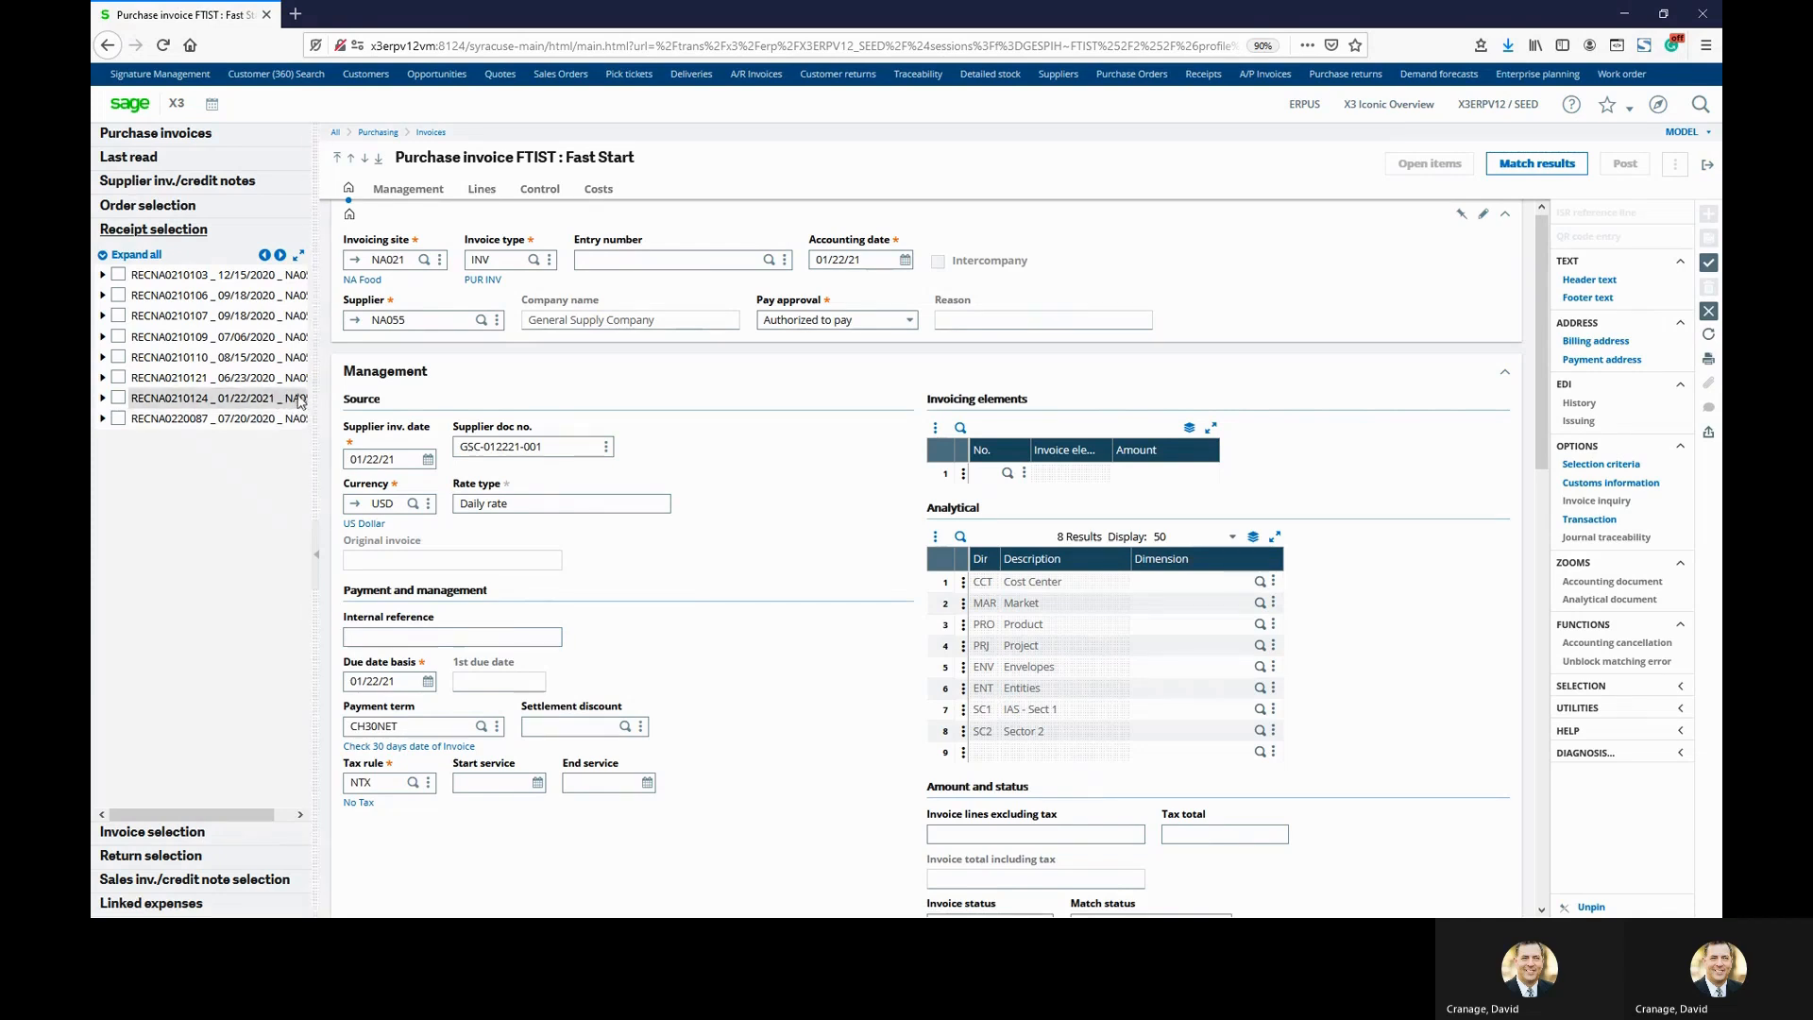
left_click(151, 397)
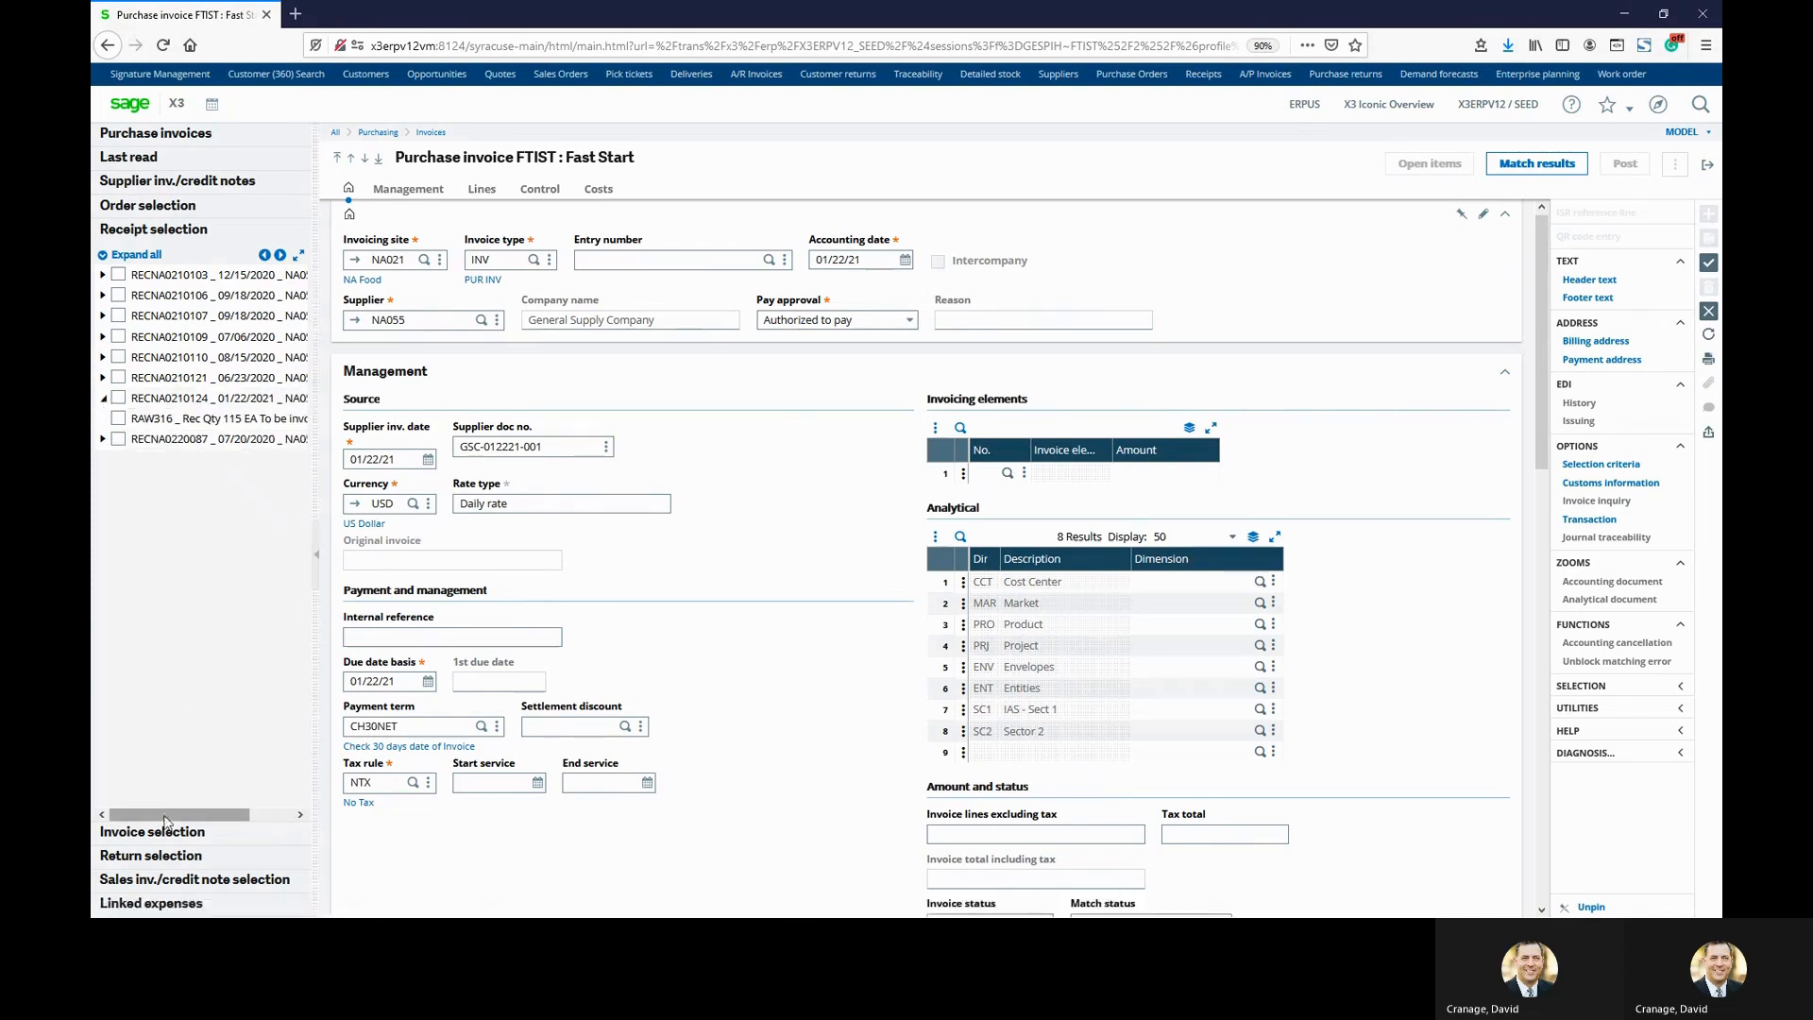
left_click_drag(173, 814, 191, 814)
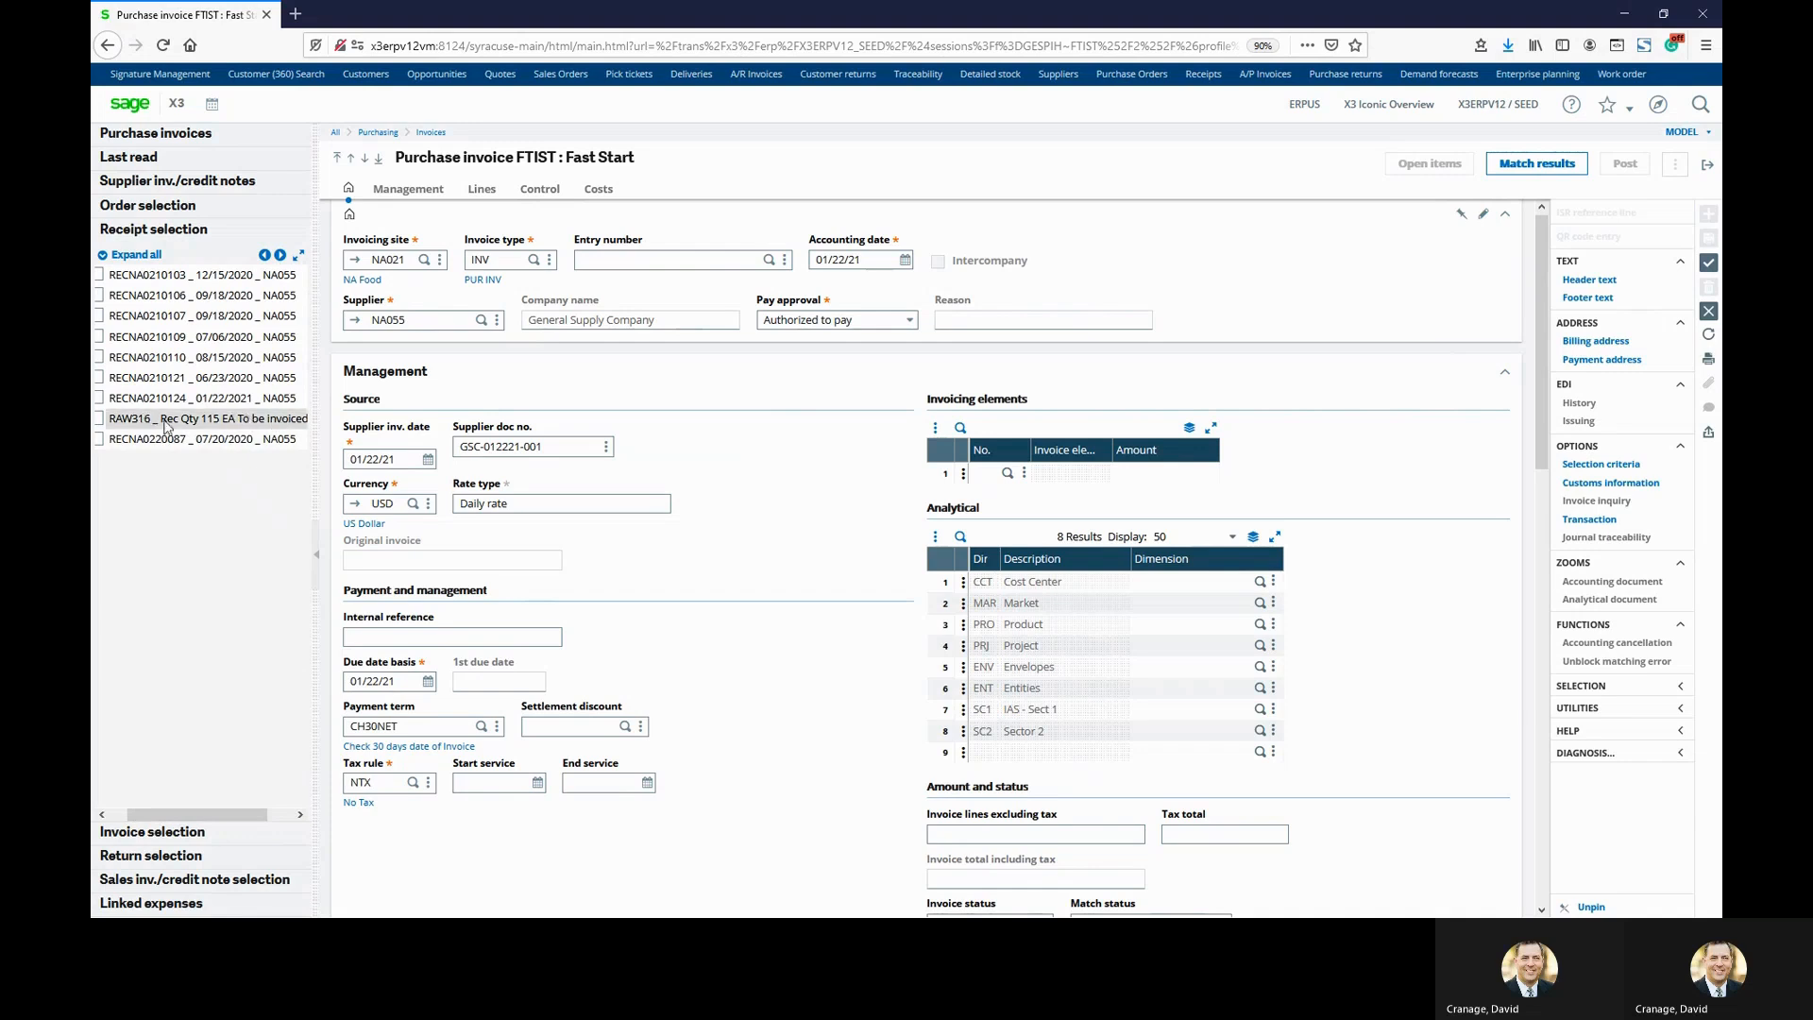
left_click_drag(227, 817, 208, 816)
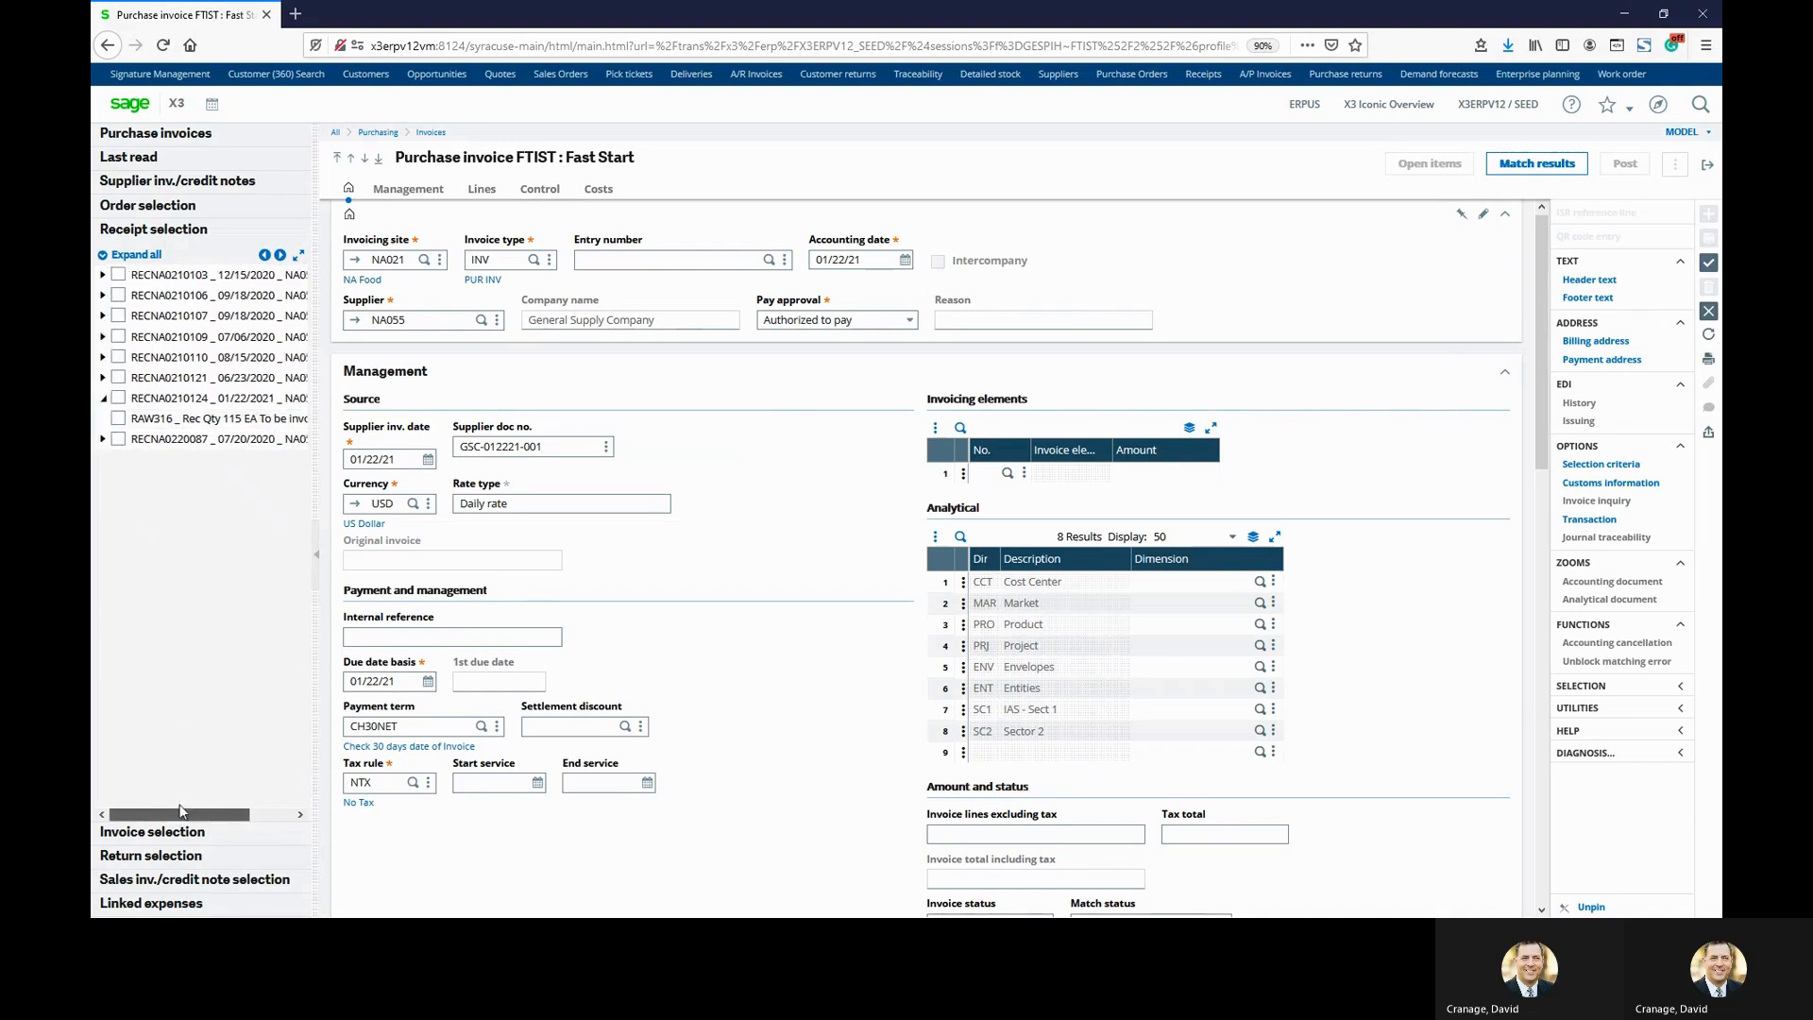
left_click(118, 398)
Check the invoice header and RAW316 line, enter 140.30 as the control amount excluding tax, and create the invoice.
scroll(632, 591, "down", 3)
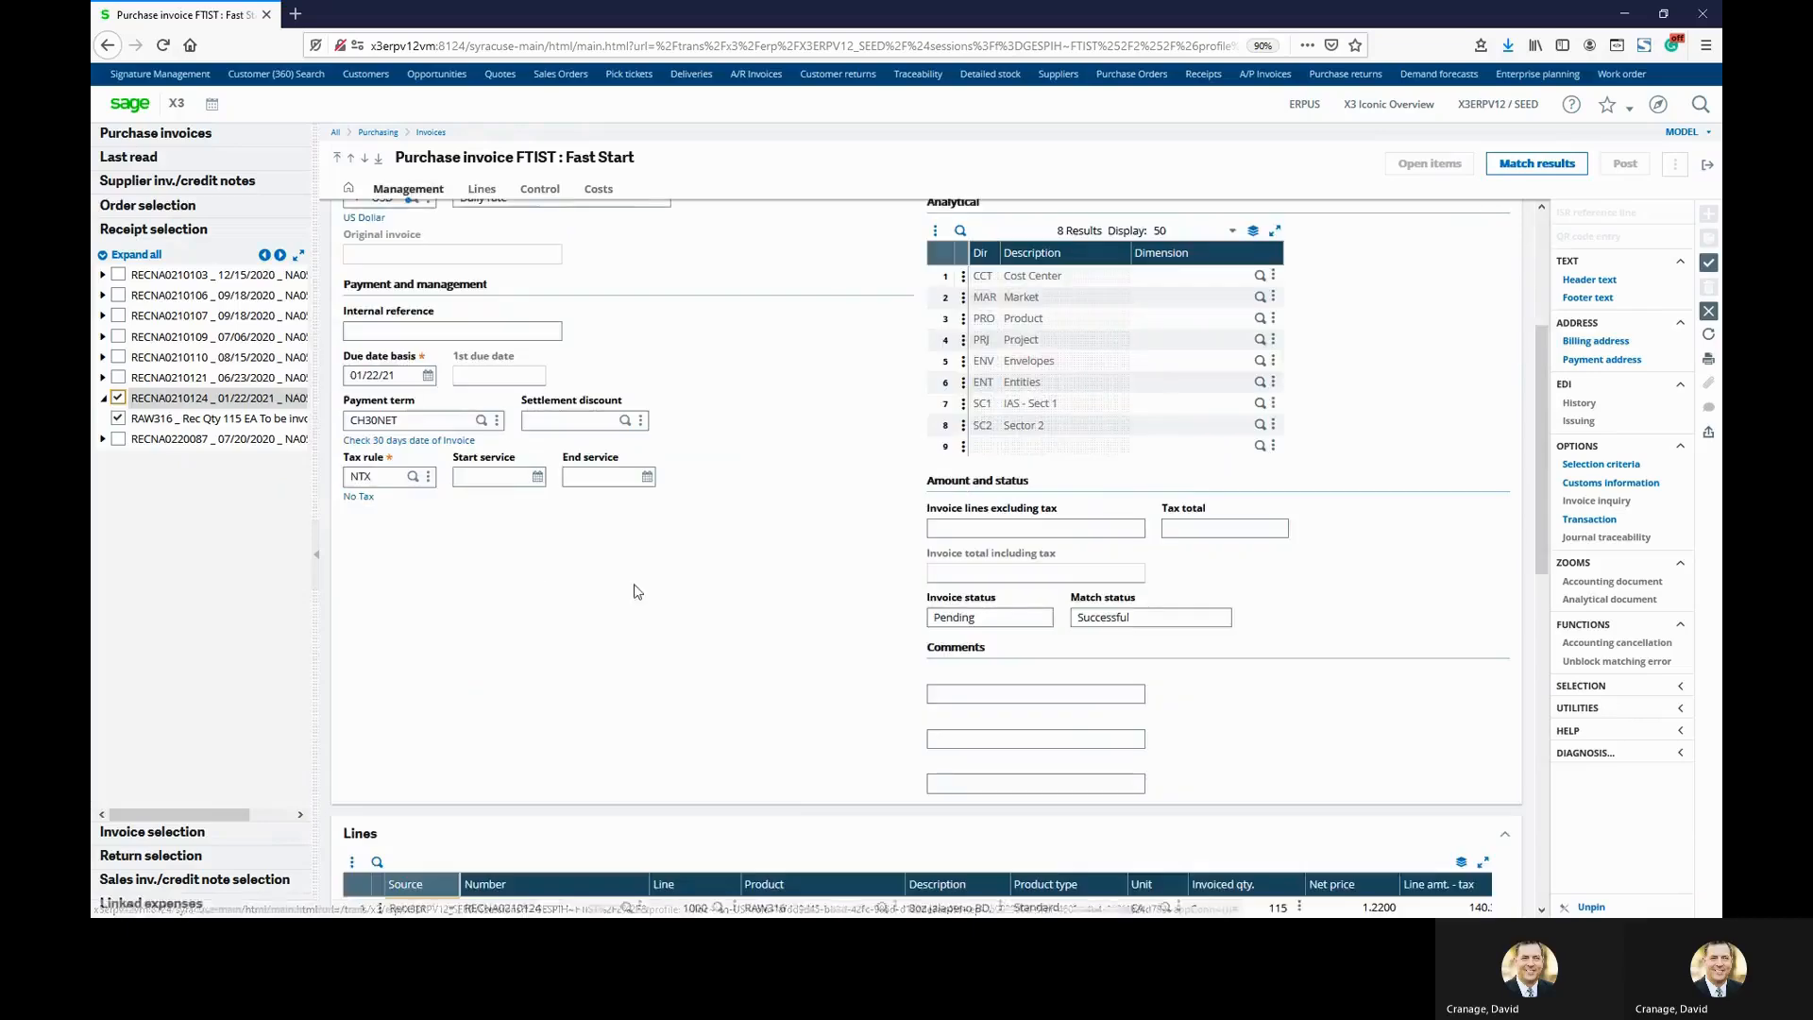
scroll(631, 592, "down", 2)
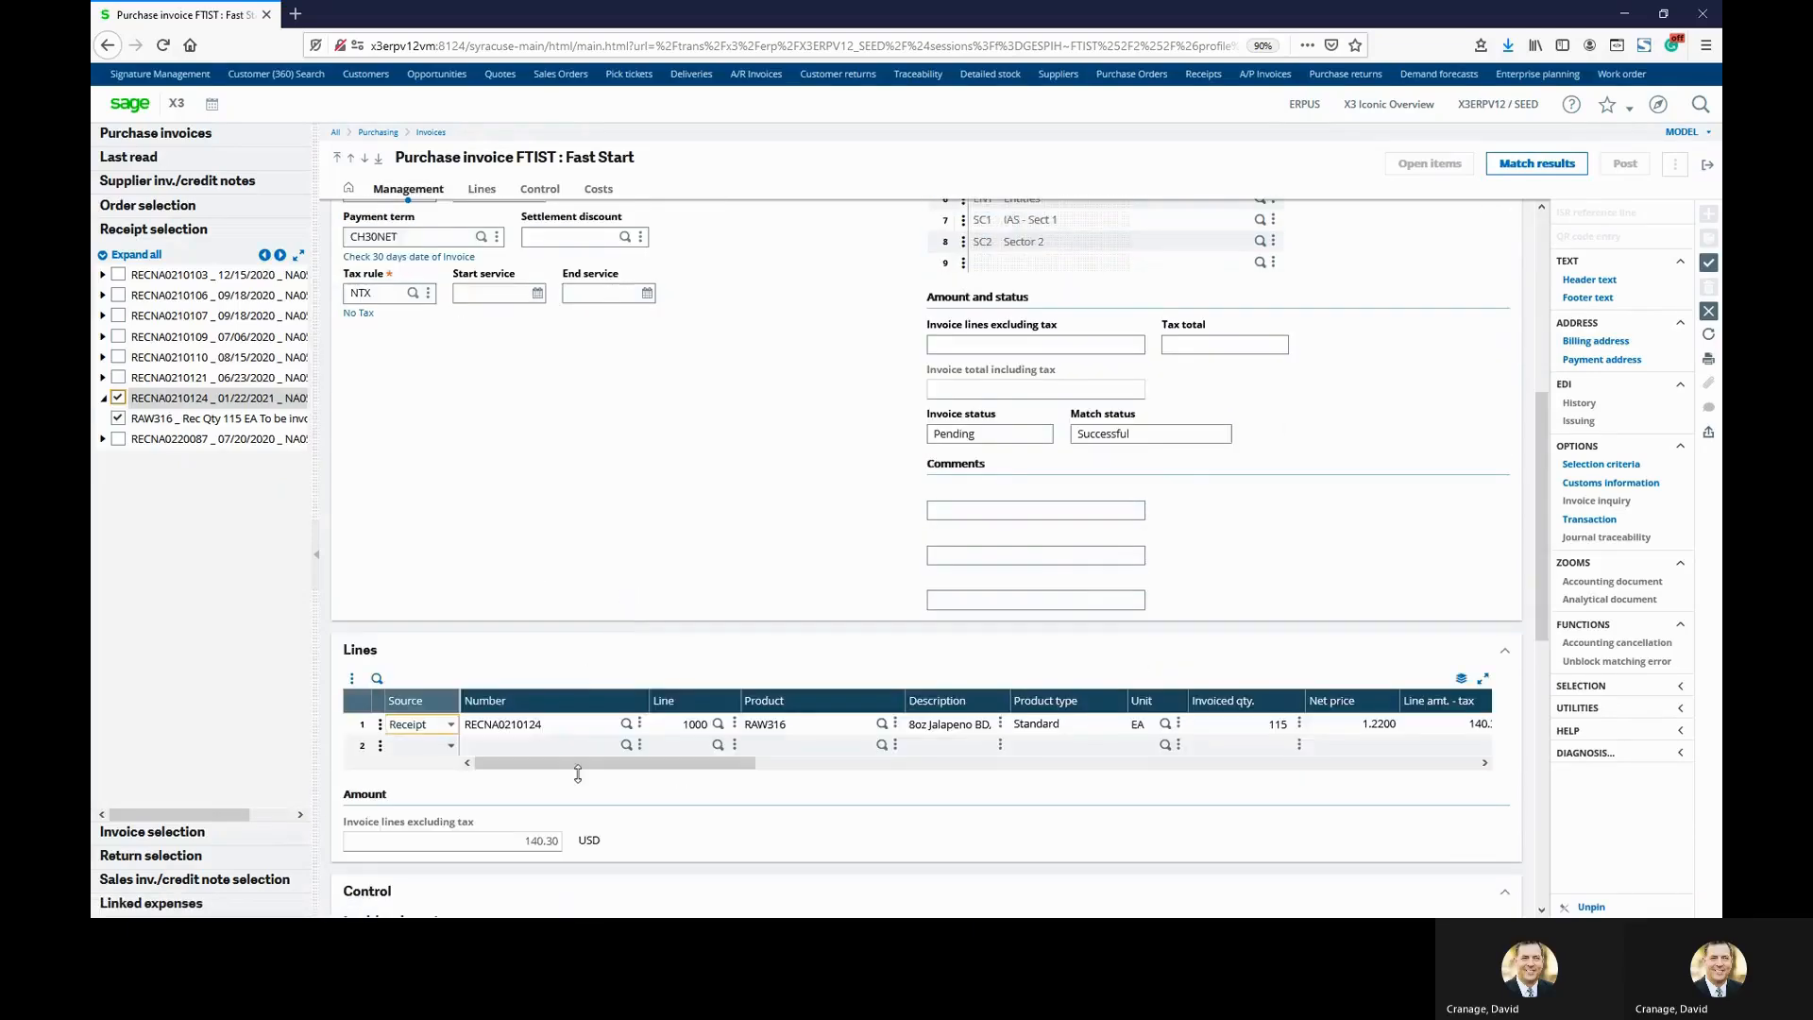
scroll(591, 775, "down", 1)
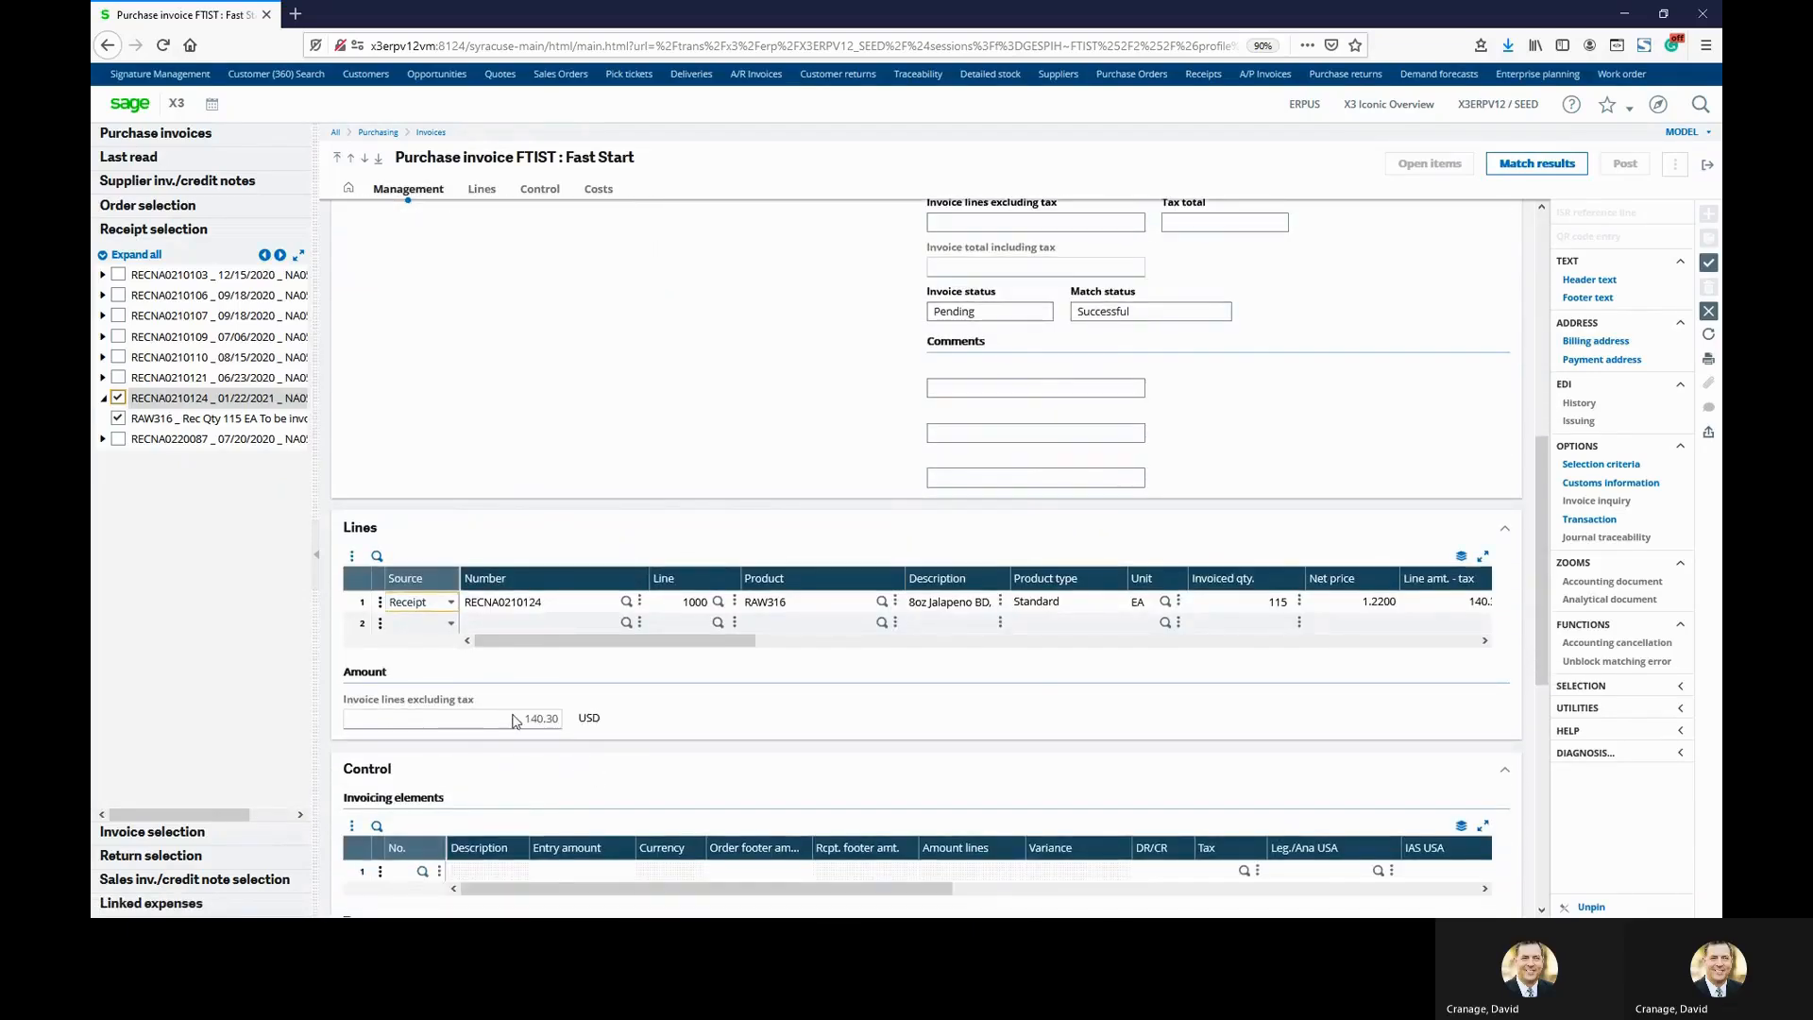
scroll(538, 723, "up", 4)
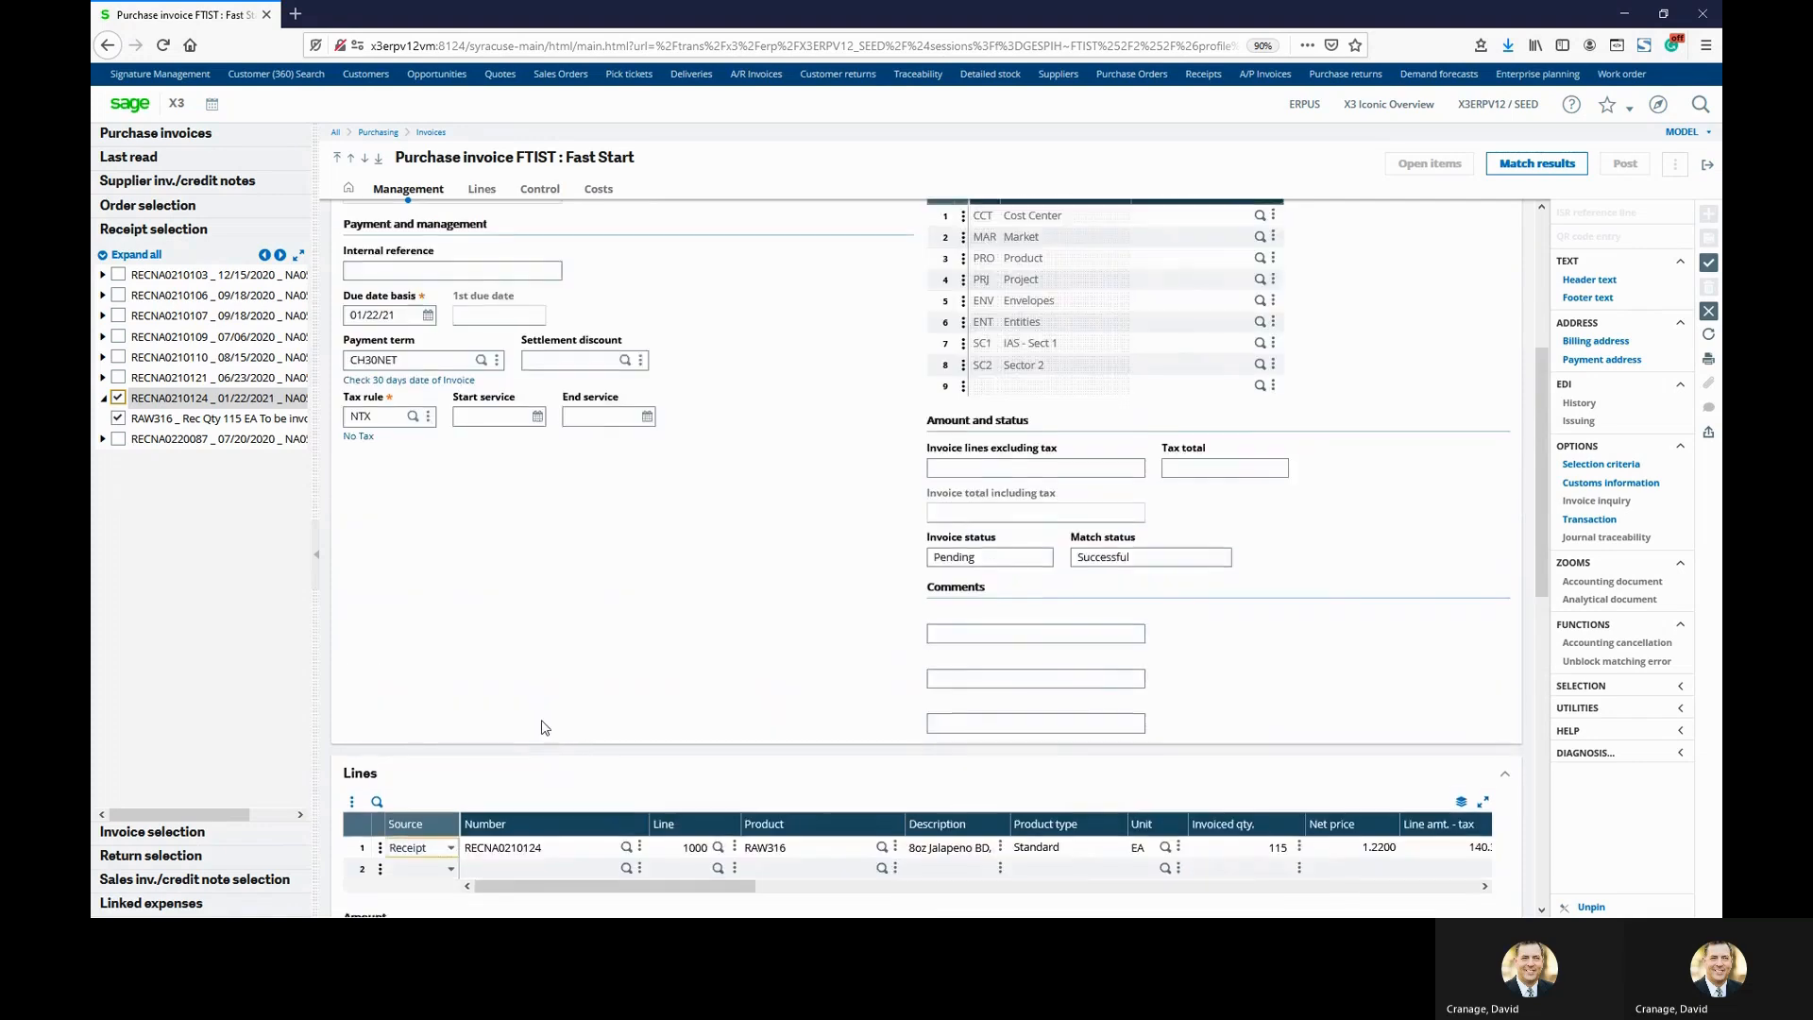
scroll(566, 670, "up", 1)
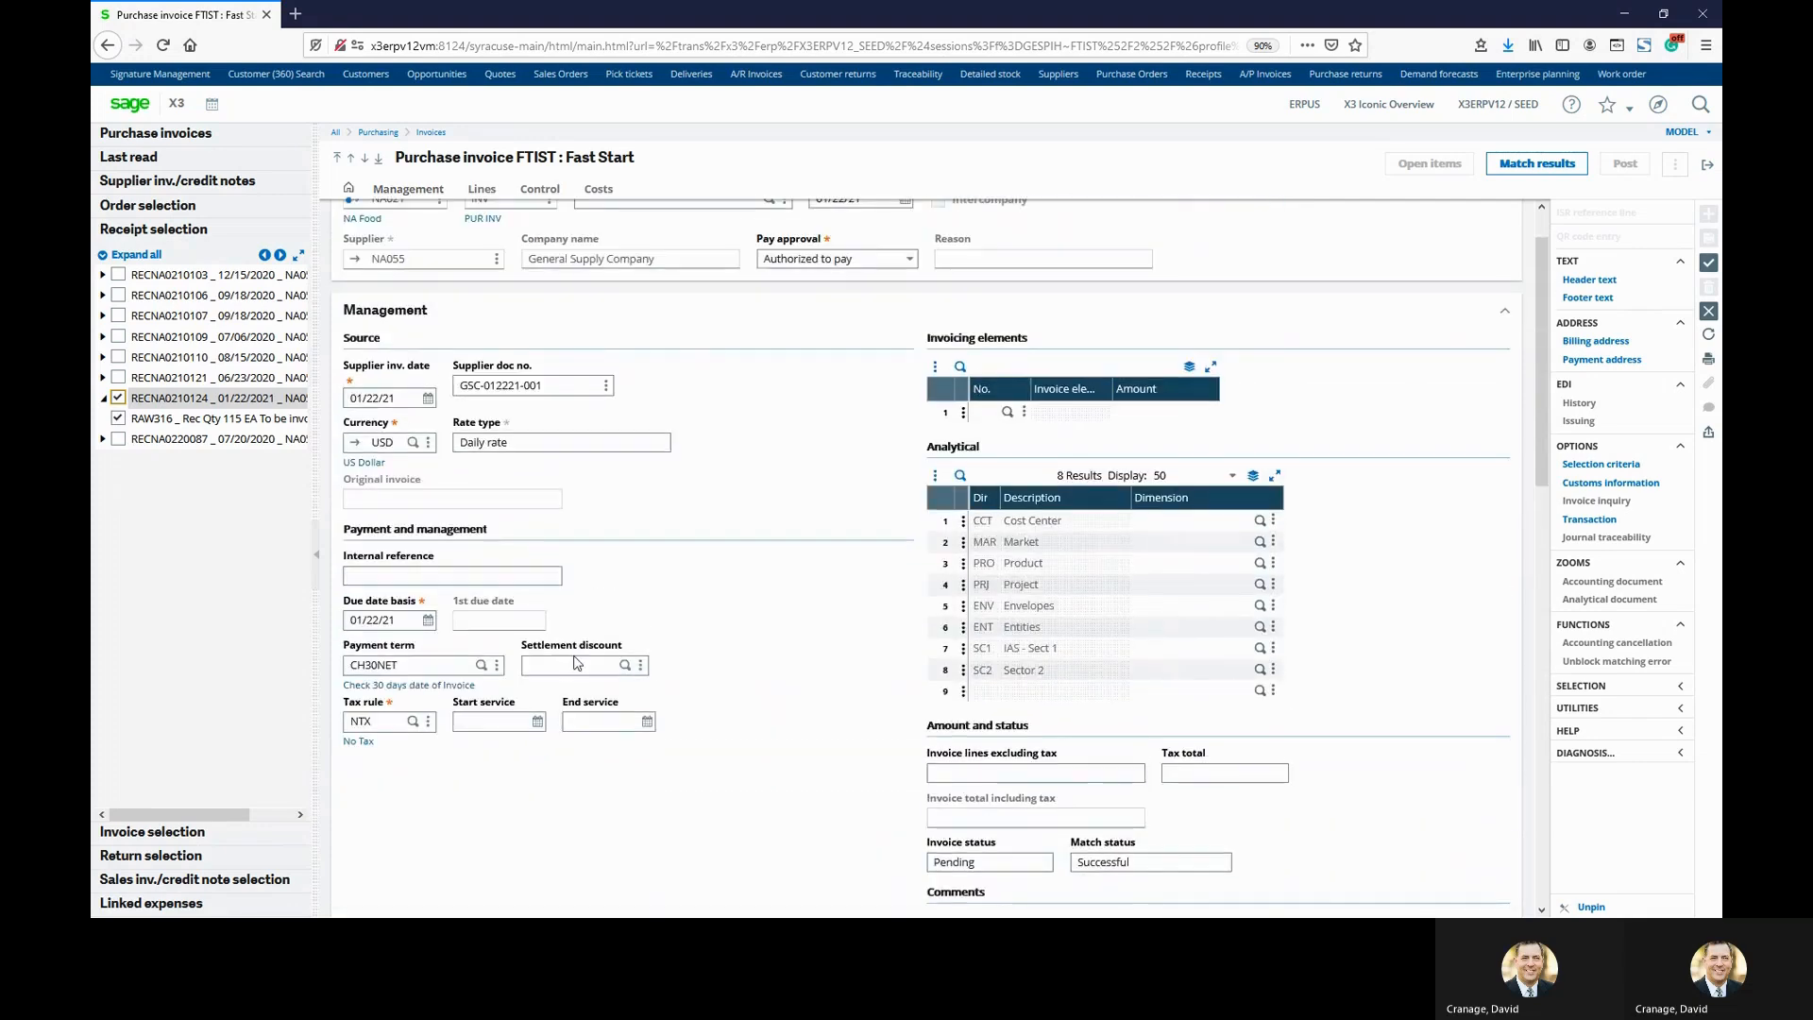
scroll(624, 680, "up", 1)
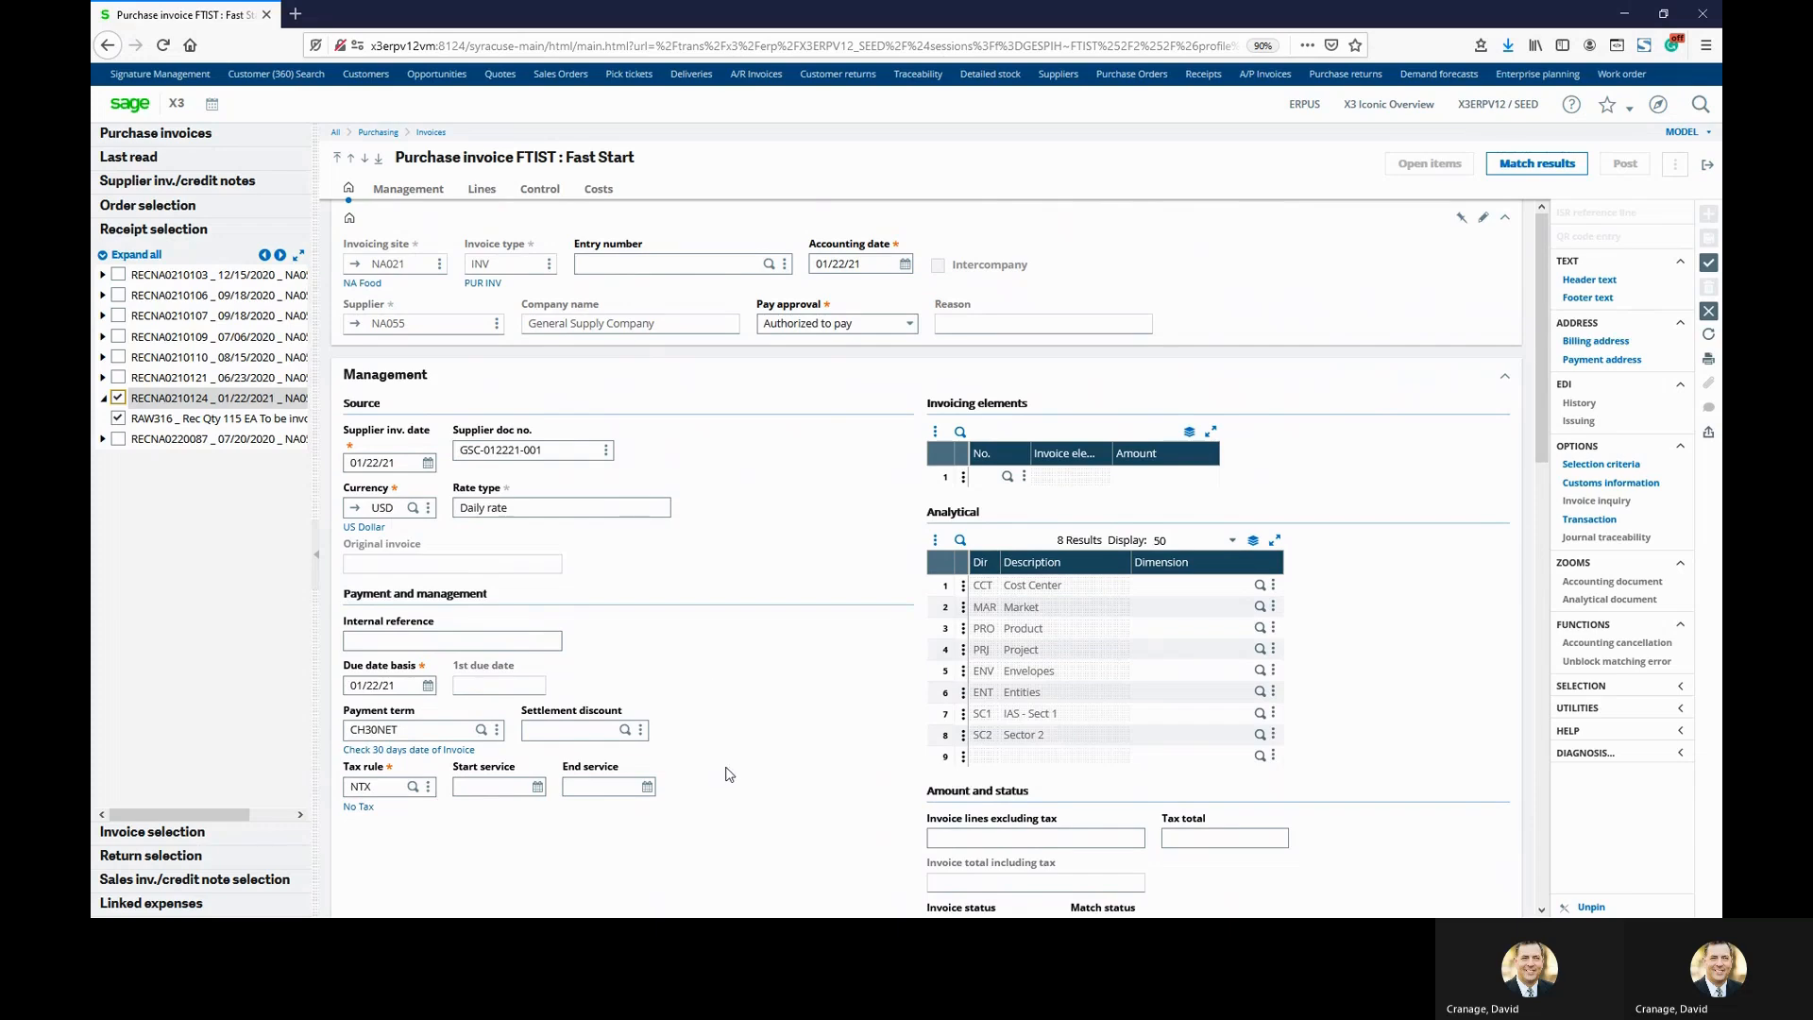
scroll(729, 774, "down", 1)
scroll(729, 774, "down", 5)
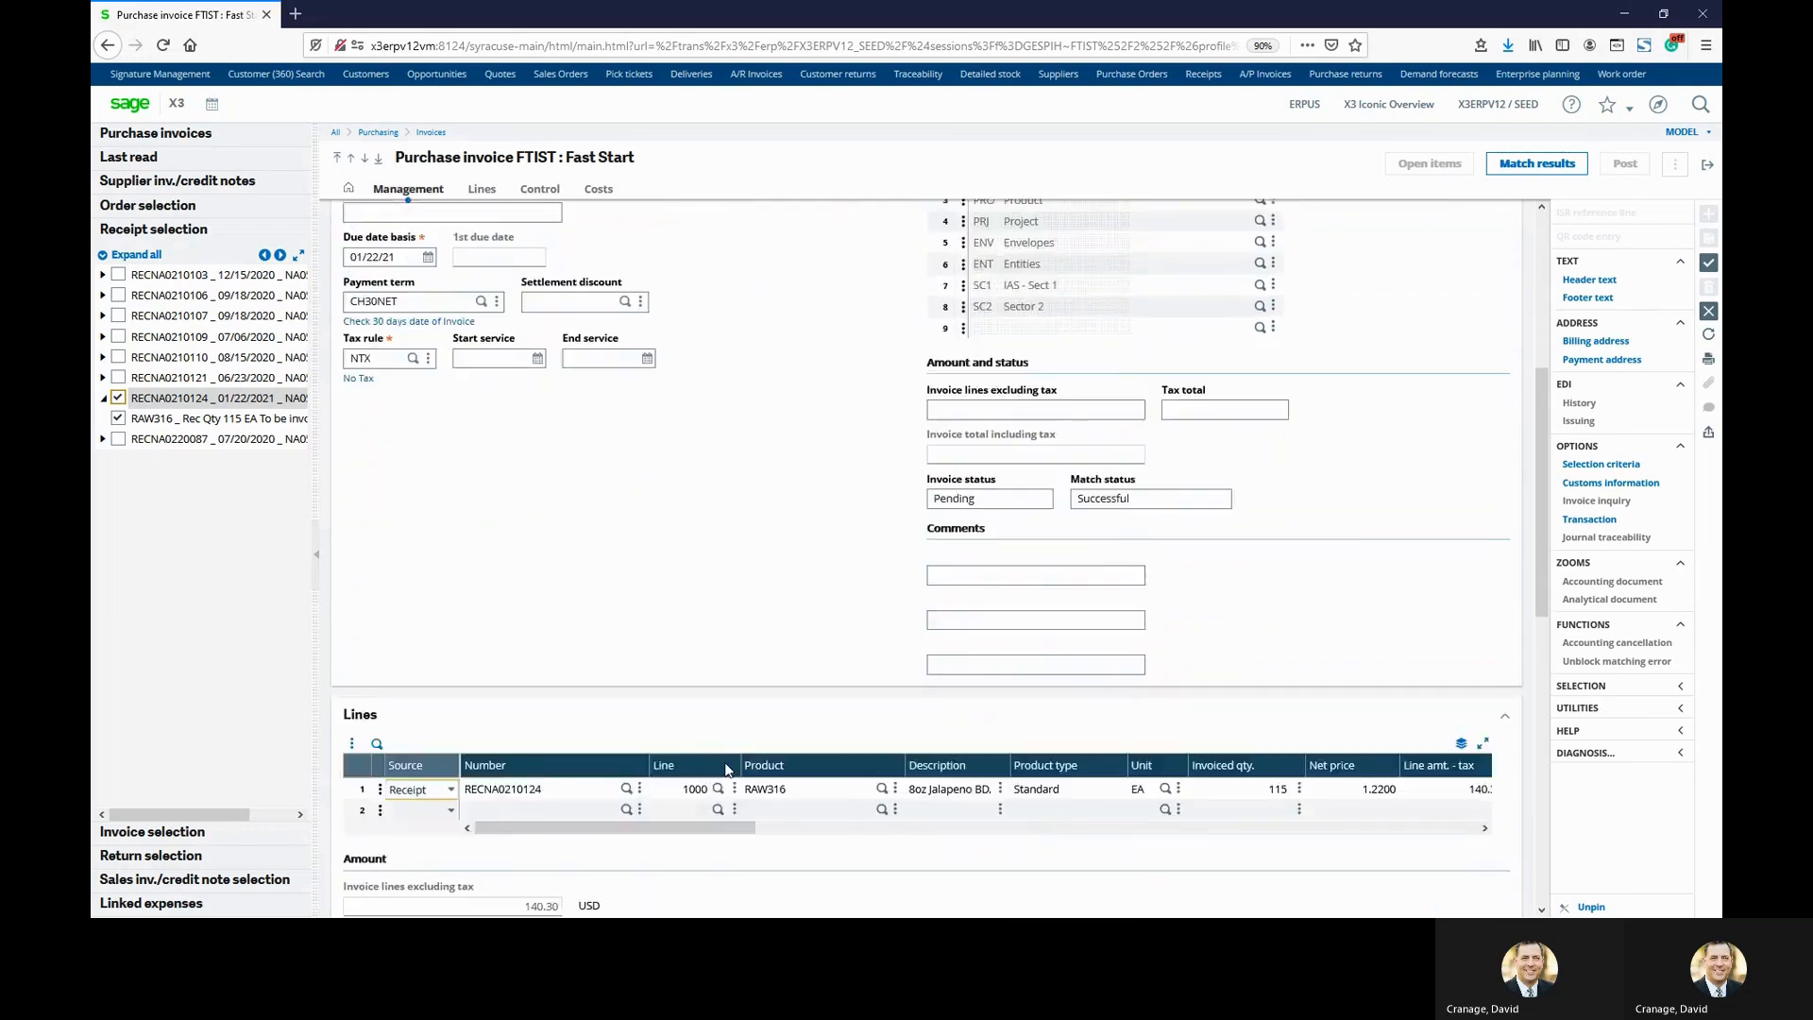
scroll(727, 767, "down", 4)
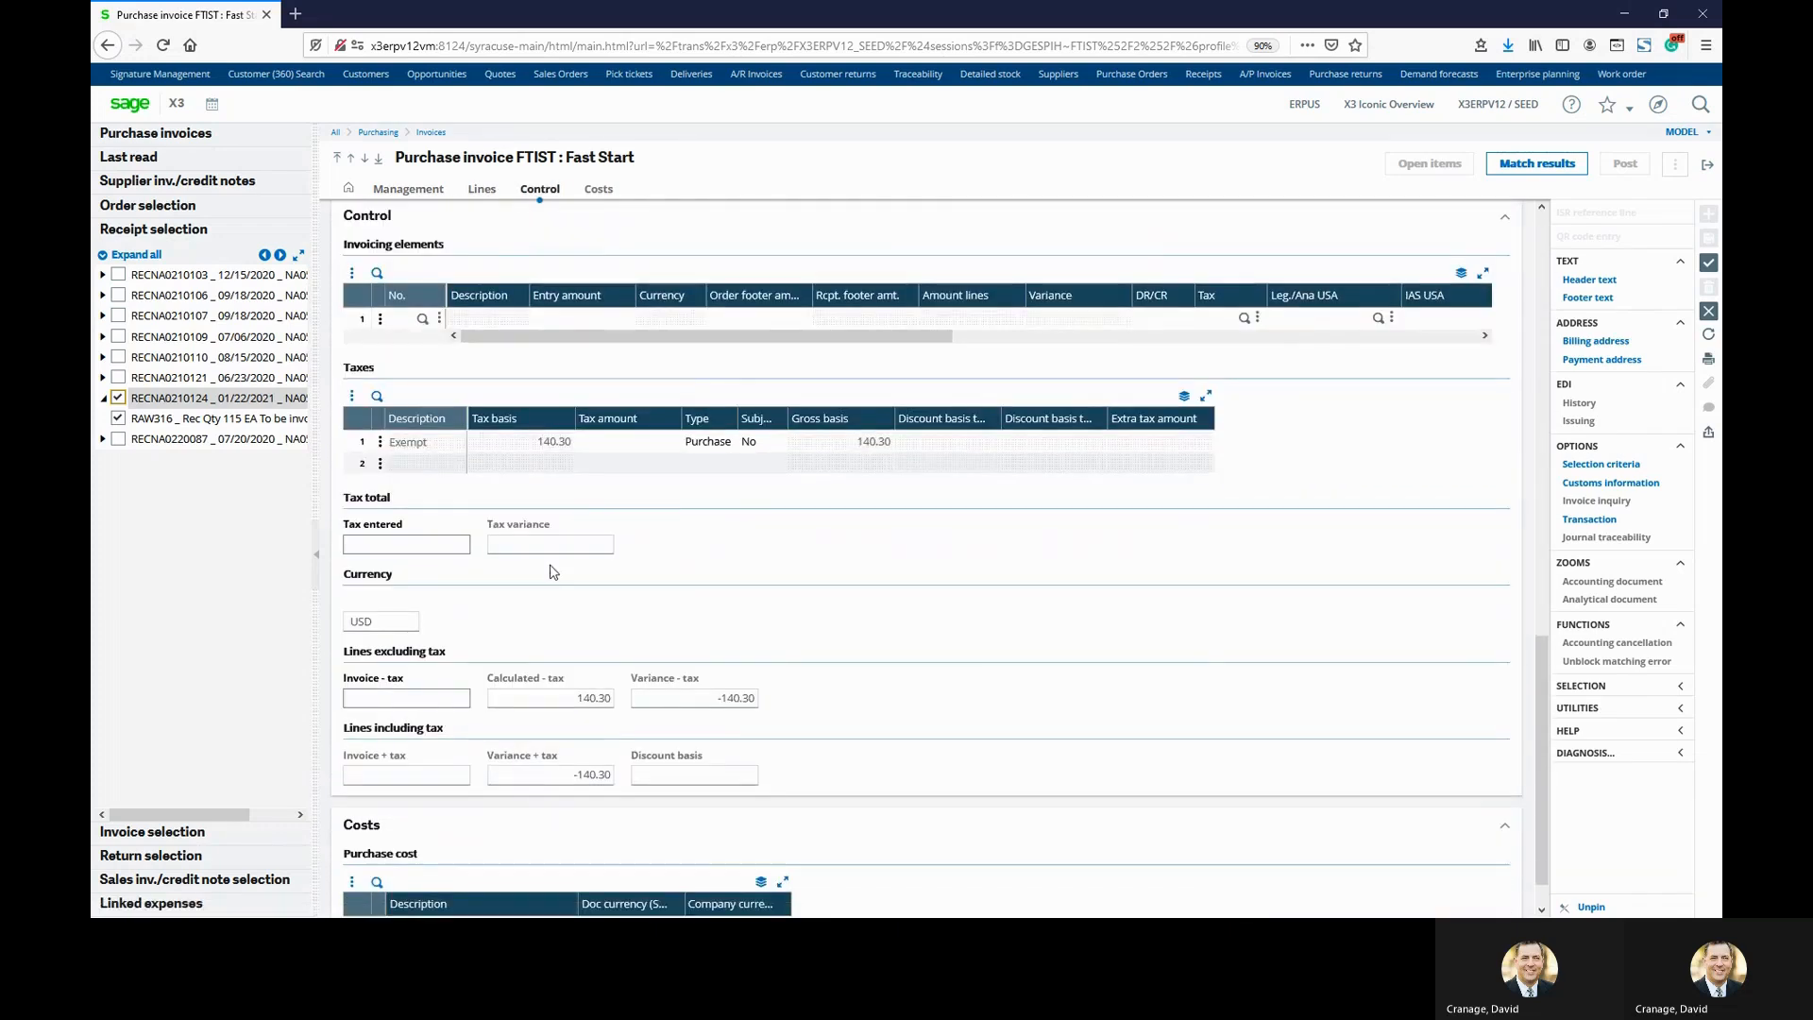
left_click(417, 696)
type("140.30")
key("Tab")
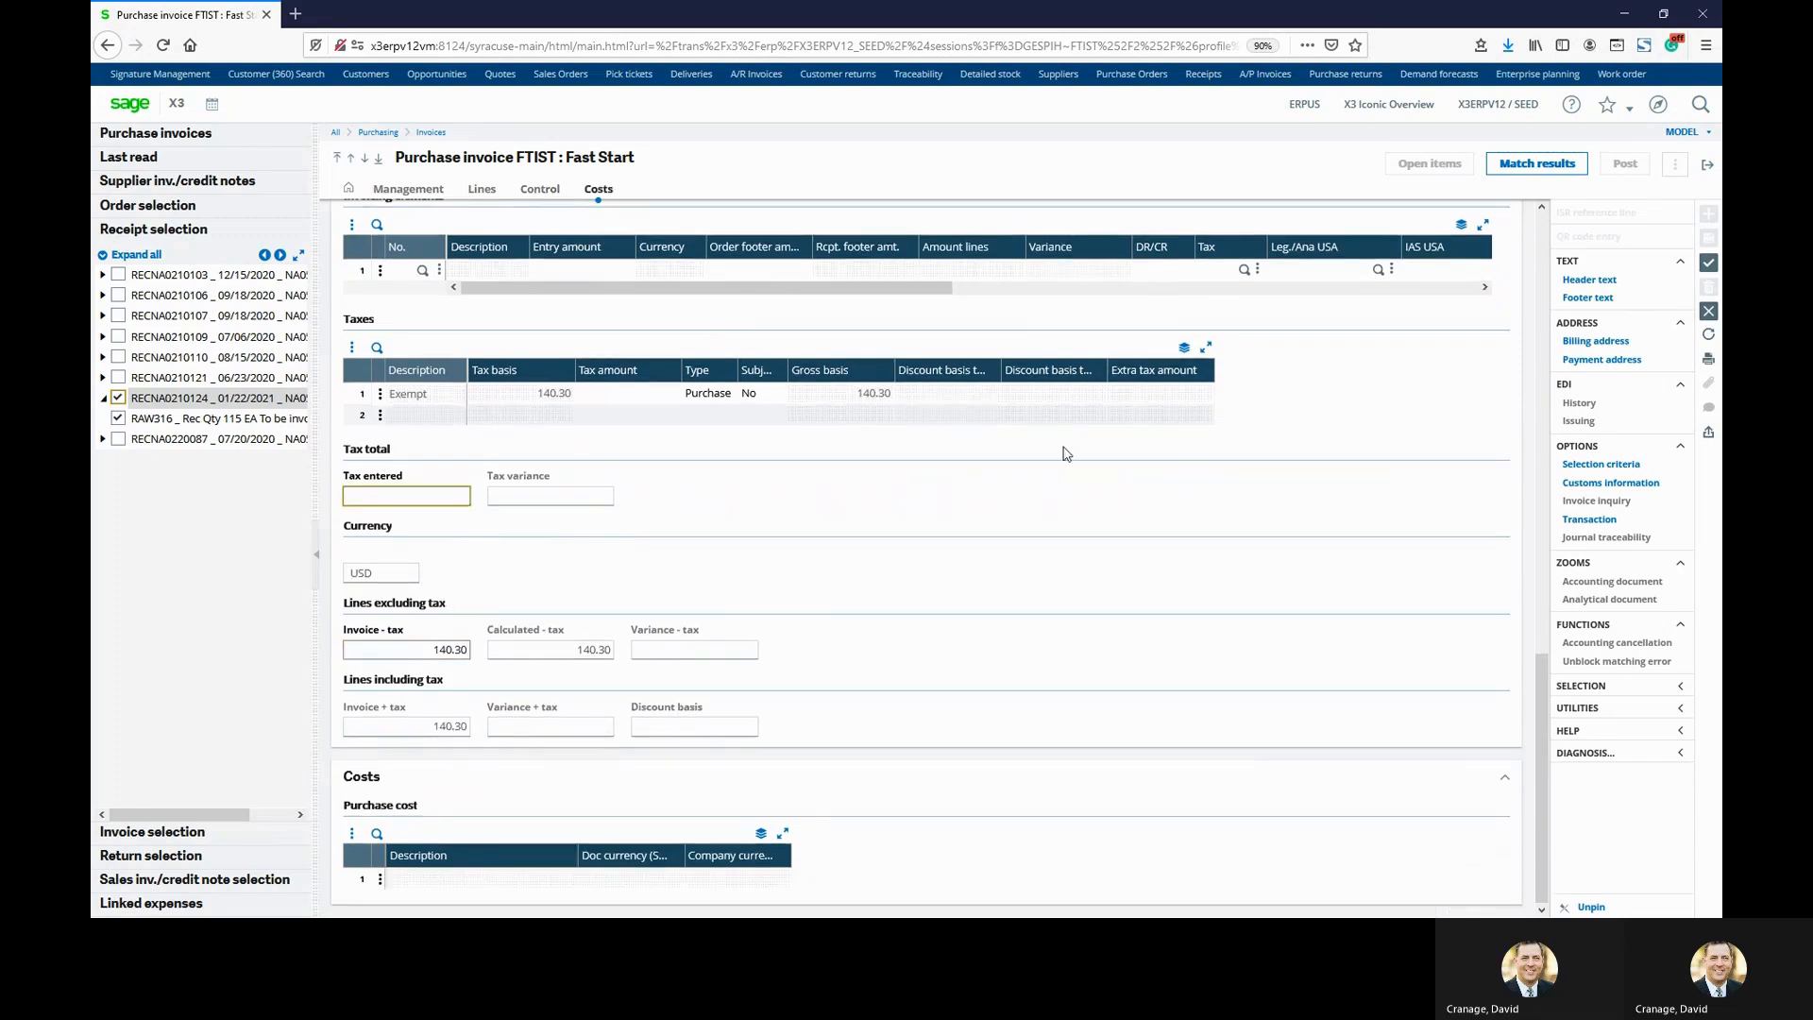
left_click(1711, 265)
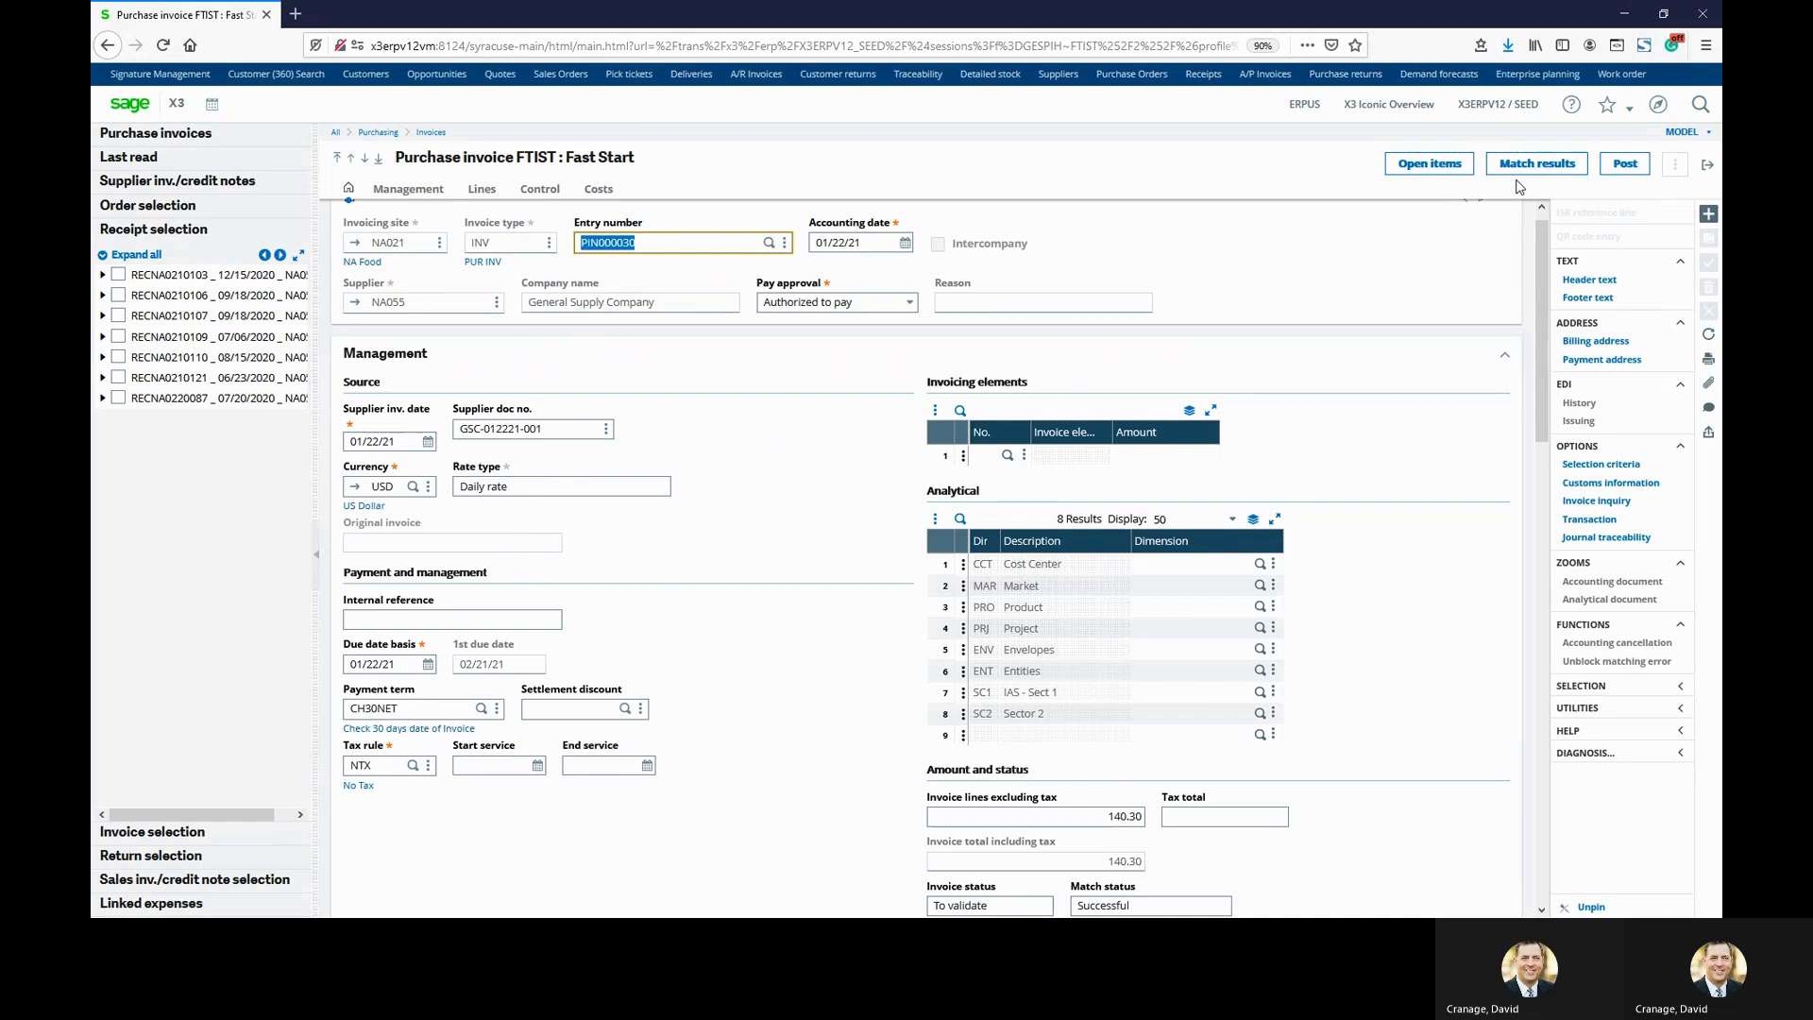
View the invoice's three-way match results, post the invoice and close the validation log.
left_click(1536, 164)
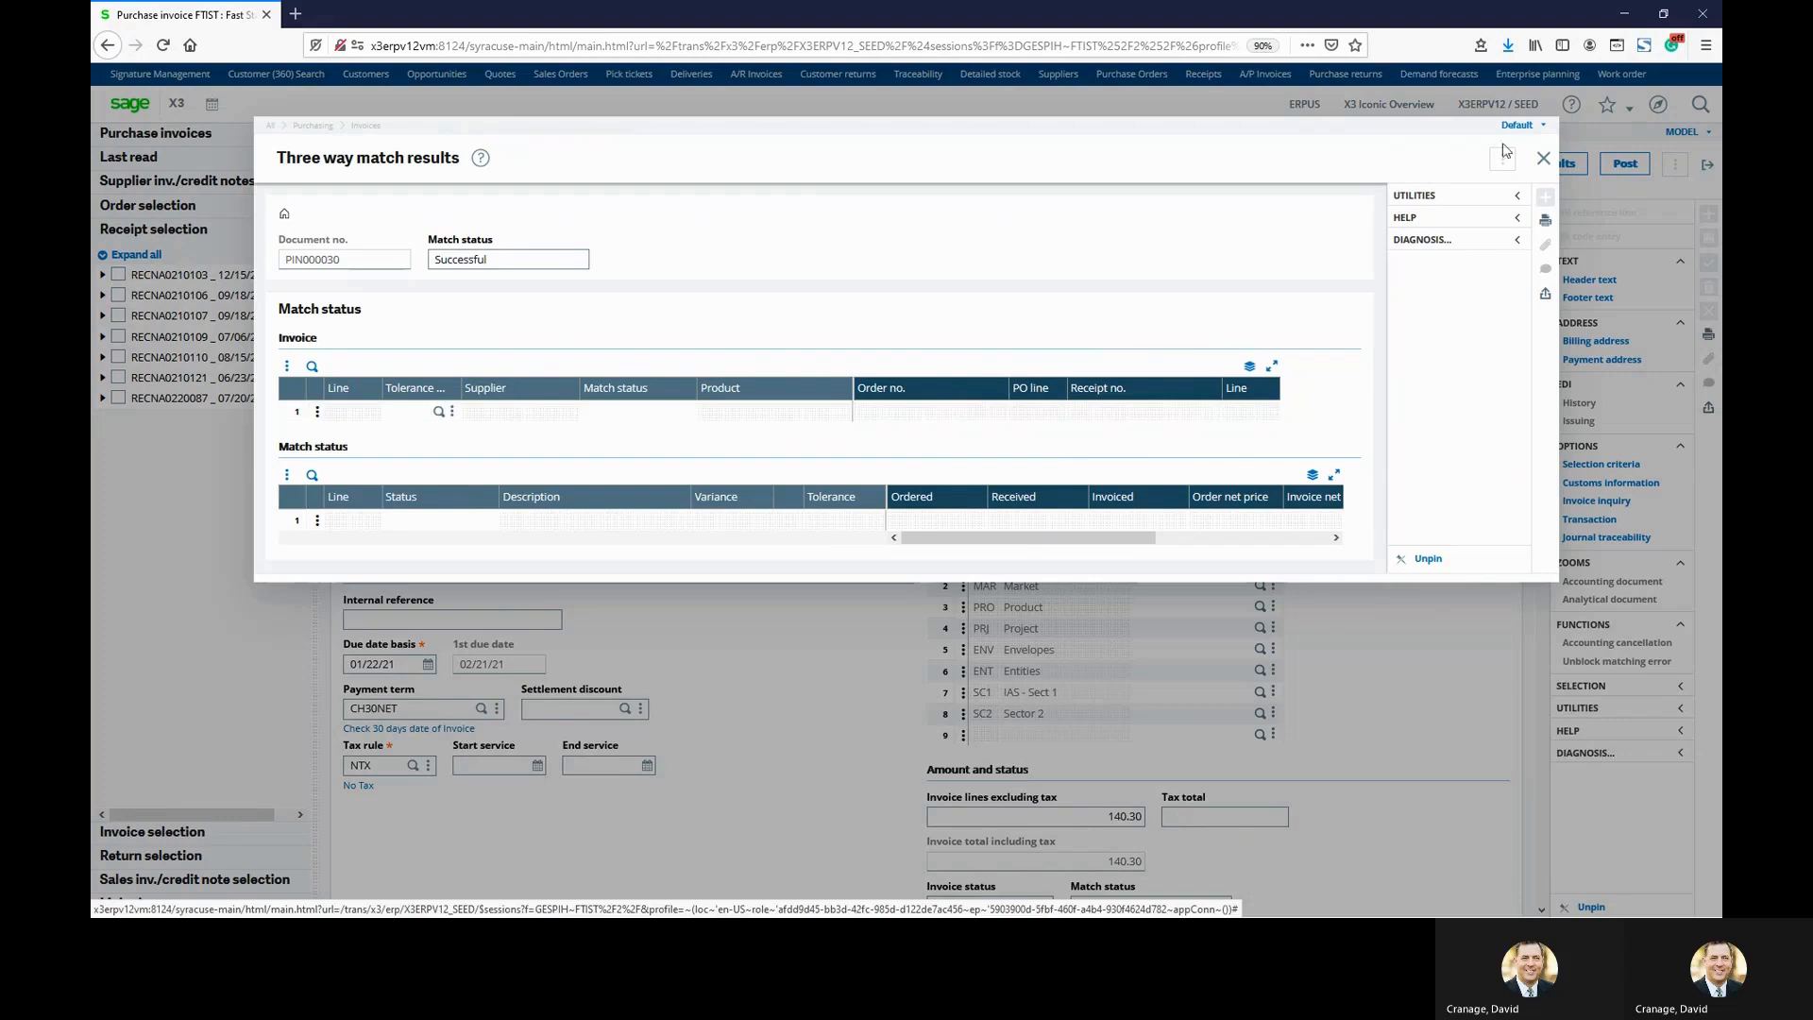
left_click(1543, 158)
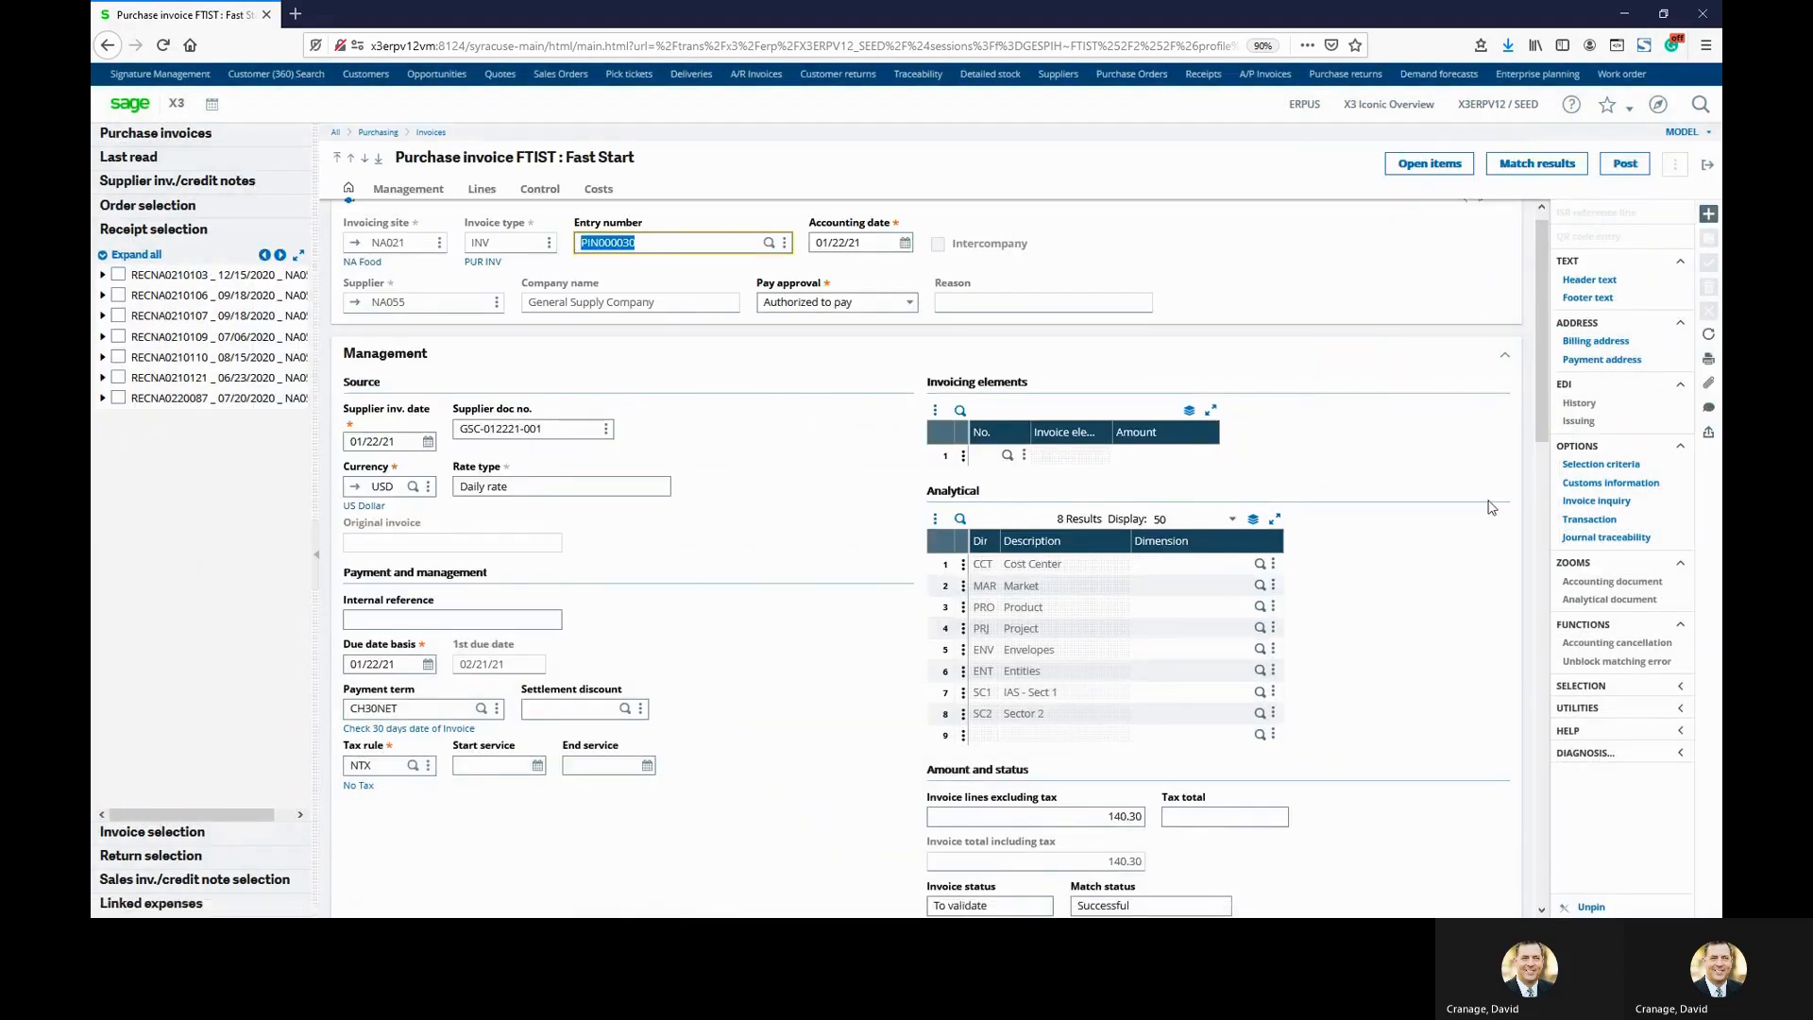
left_click(1625, 165)
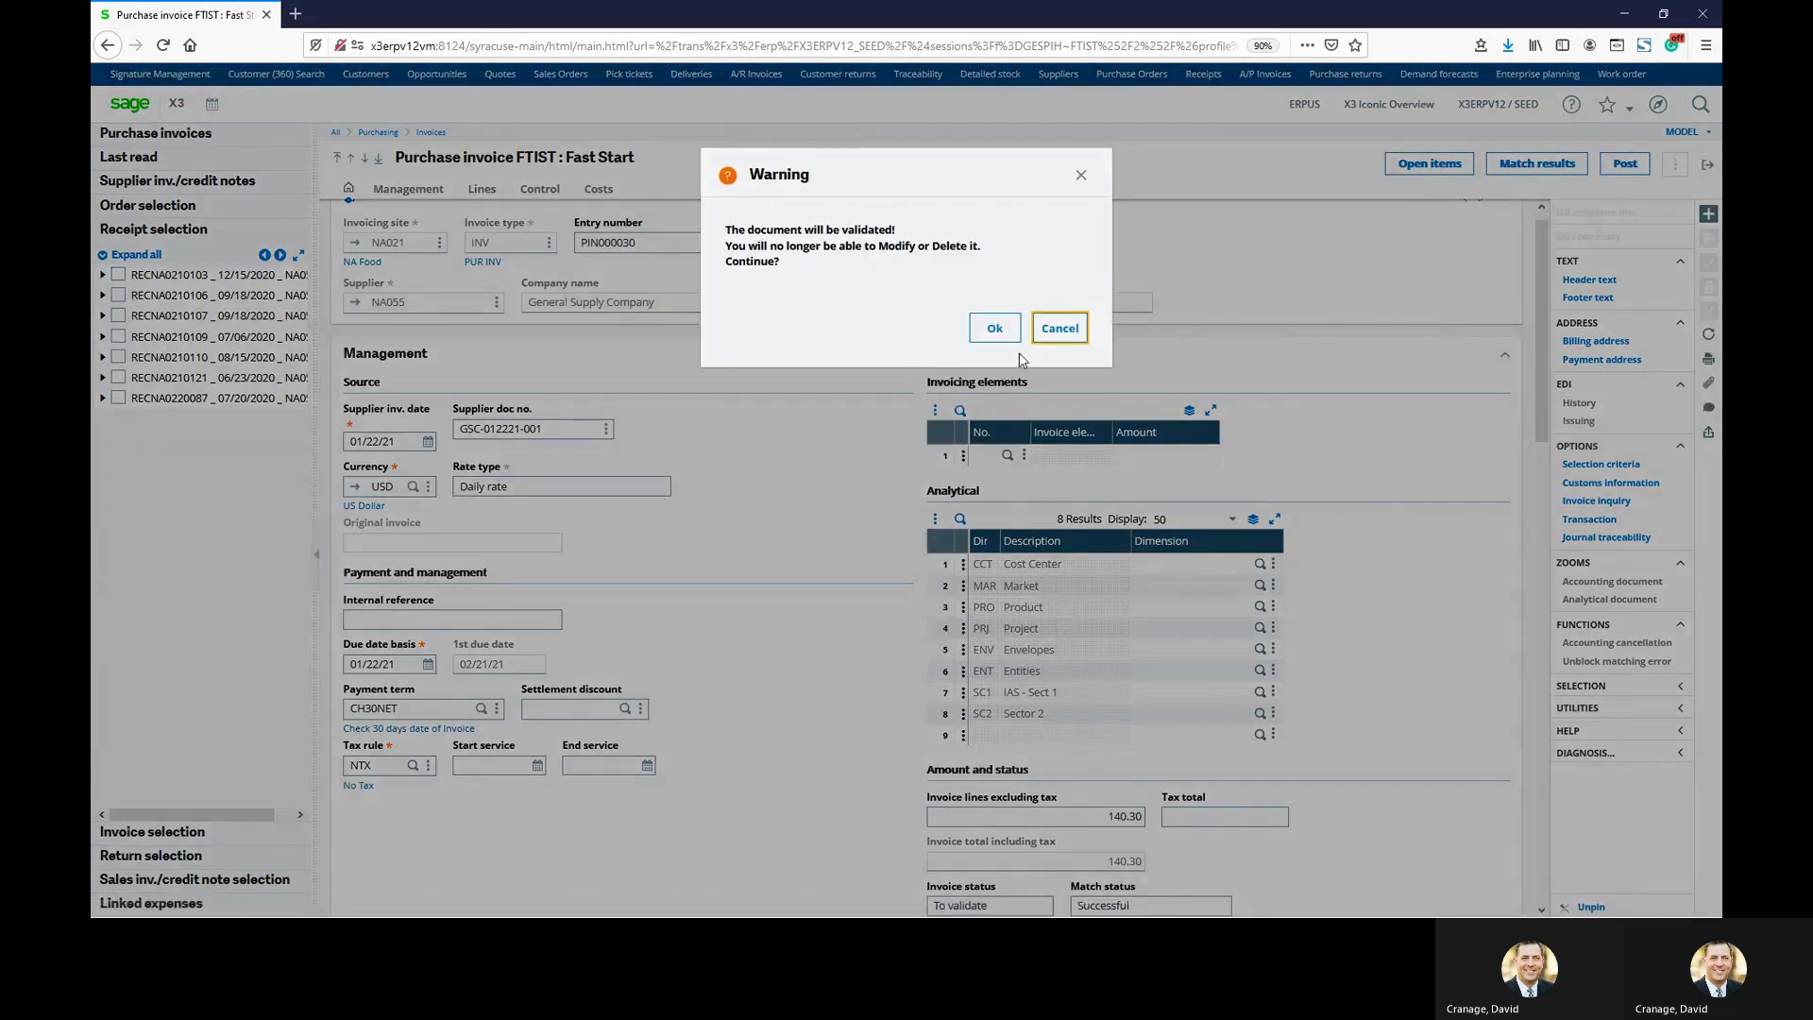
left_click(995, 328)
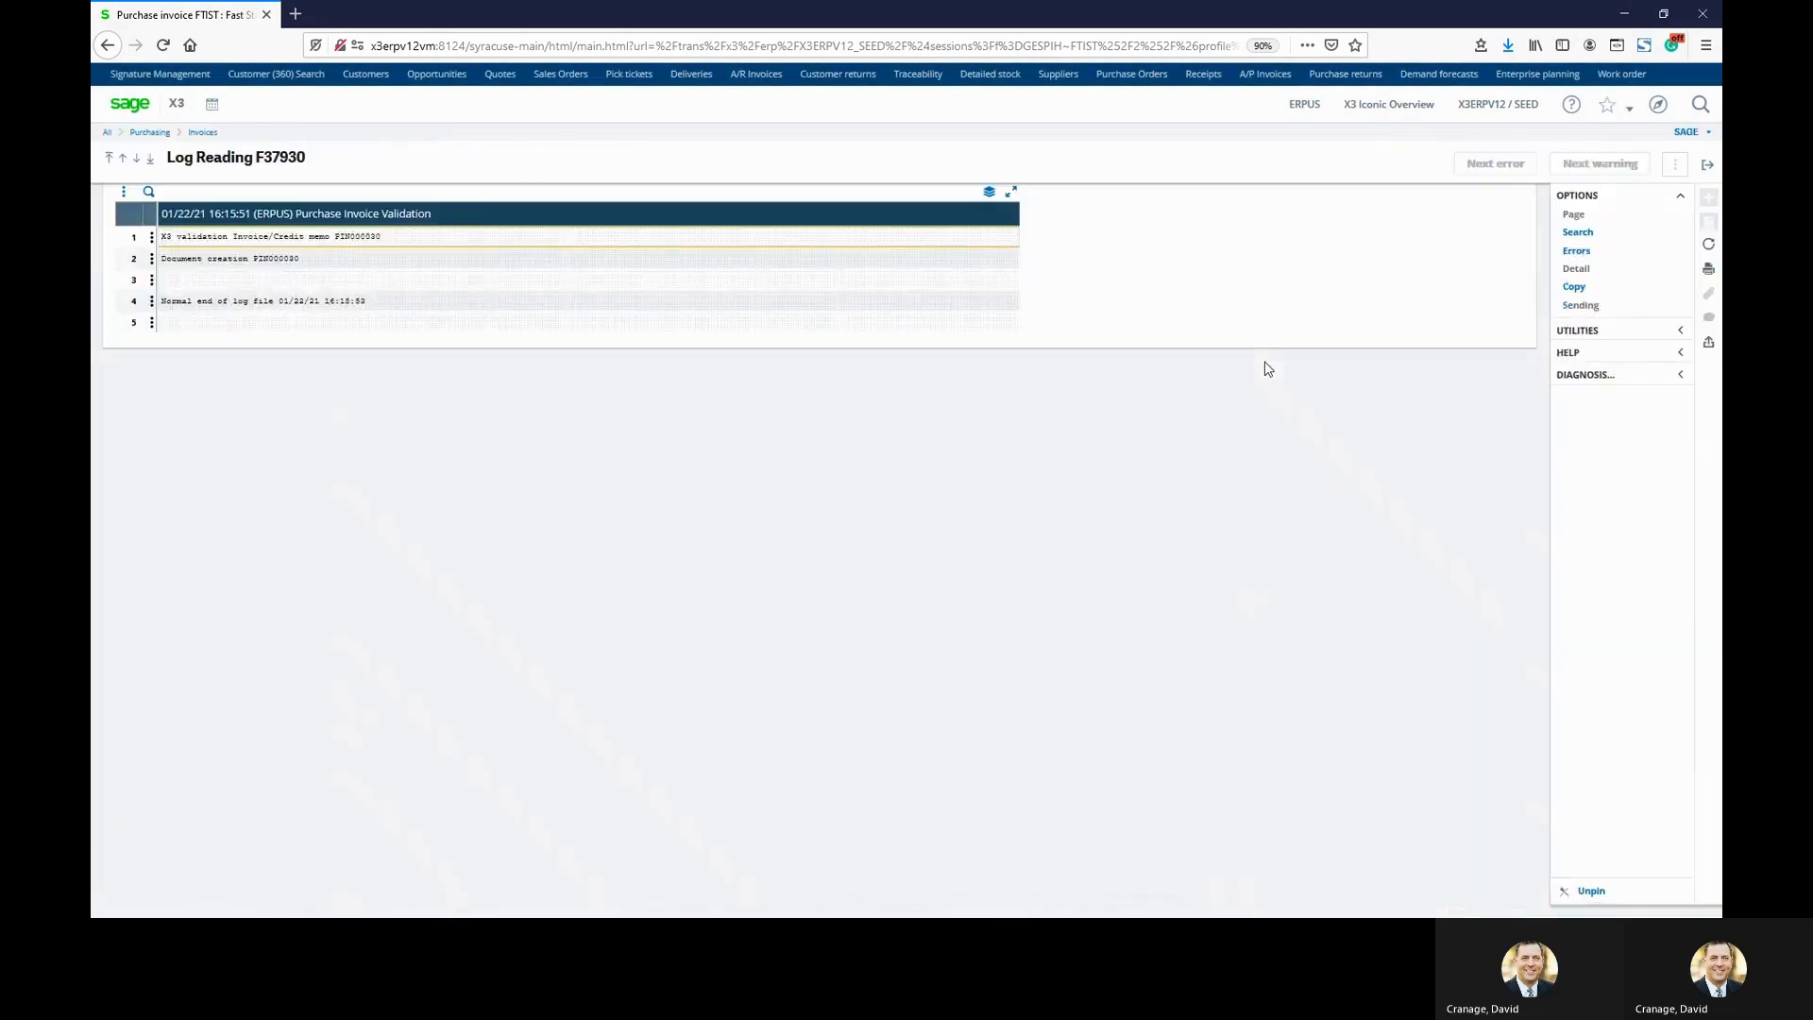
left_click(1707, 166)
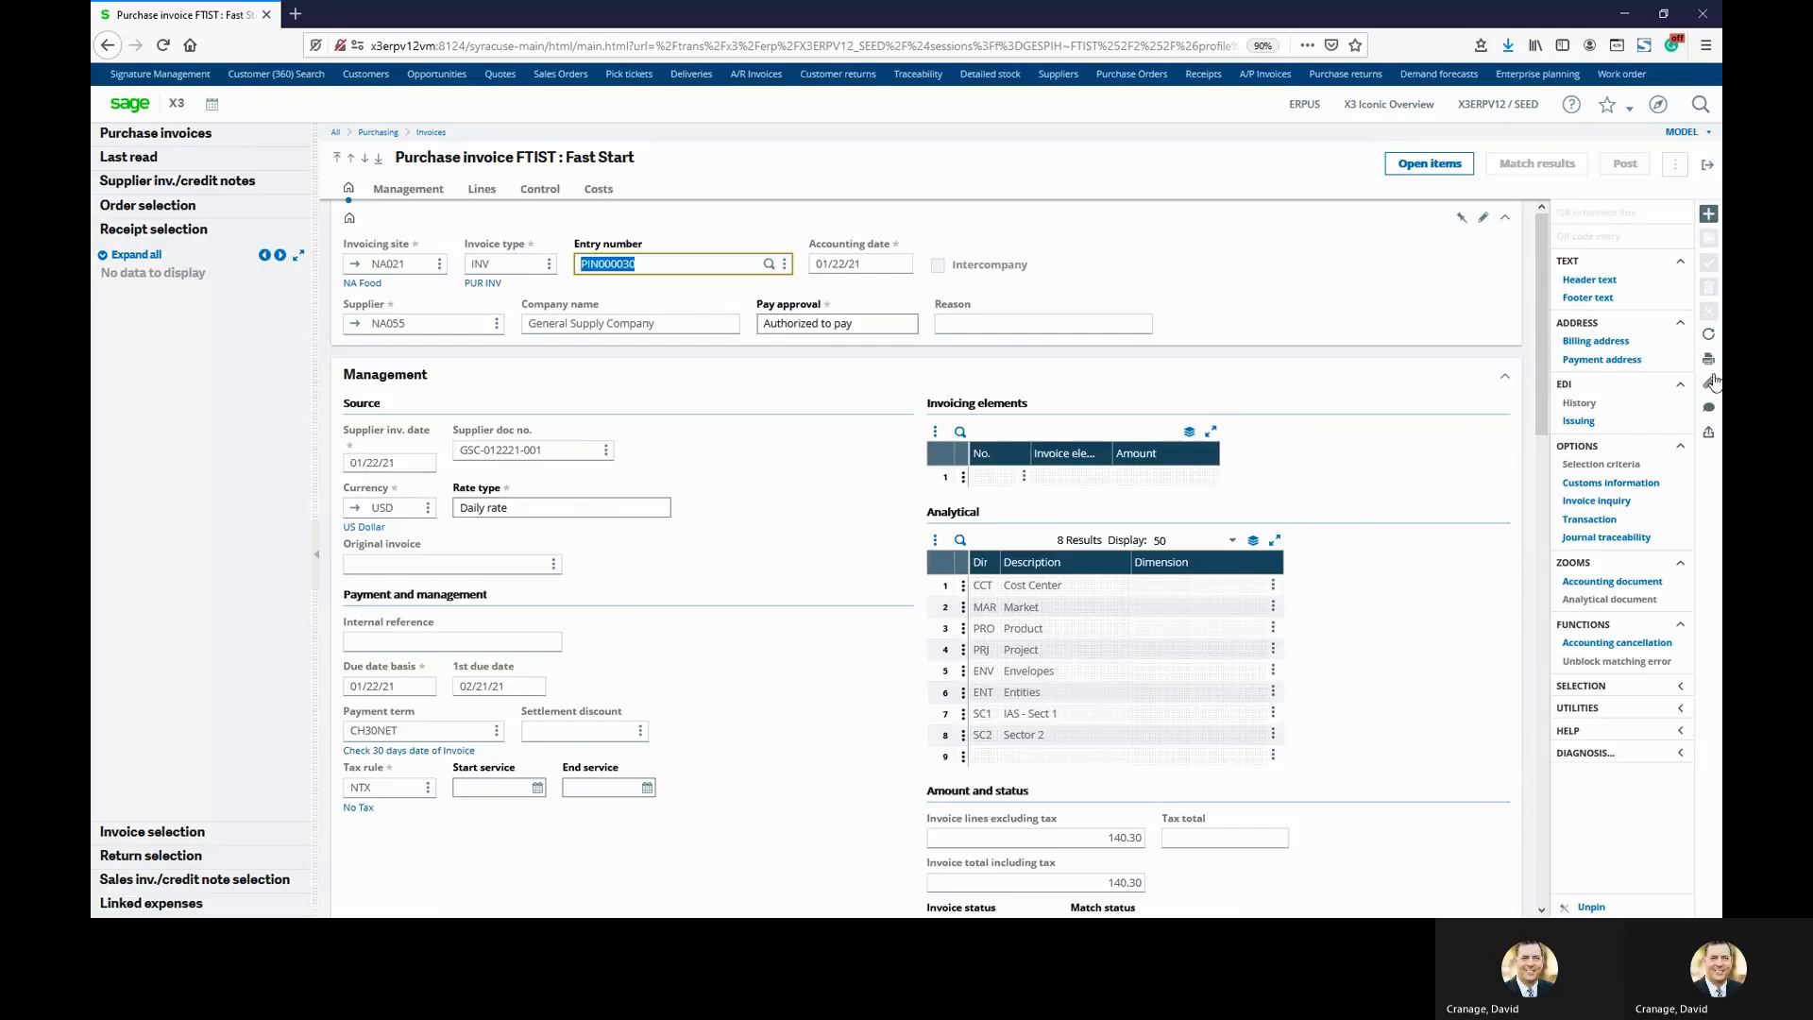
Print the invoice control notes, view PBONFAC.pdf in Adobe Acrobat Reader and return to the procure-to-pay process map.
left_click(1708, 359)
left_click(1630, 365)
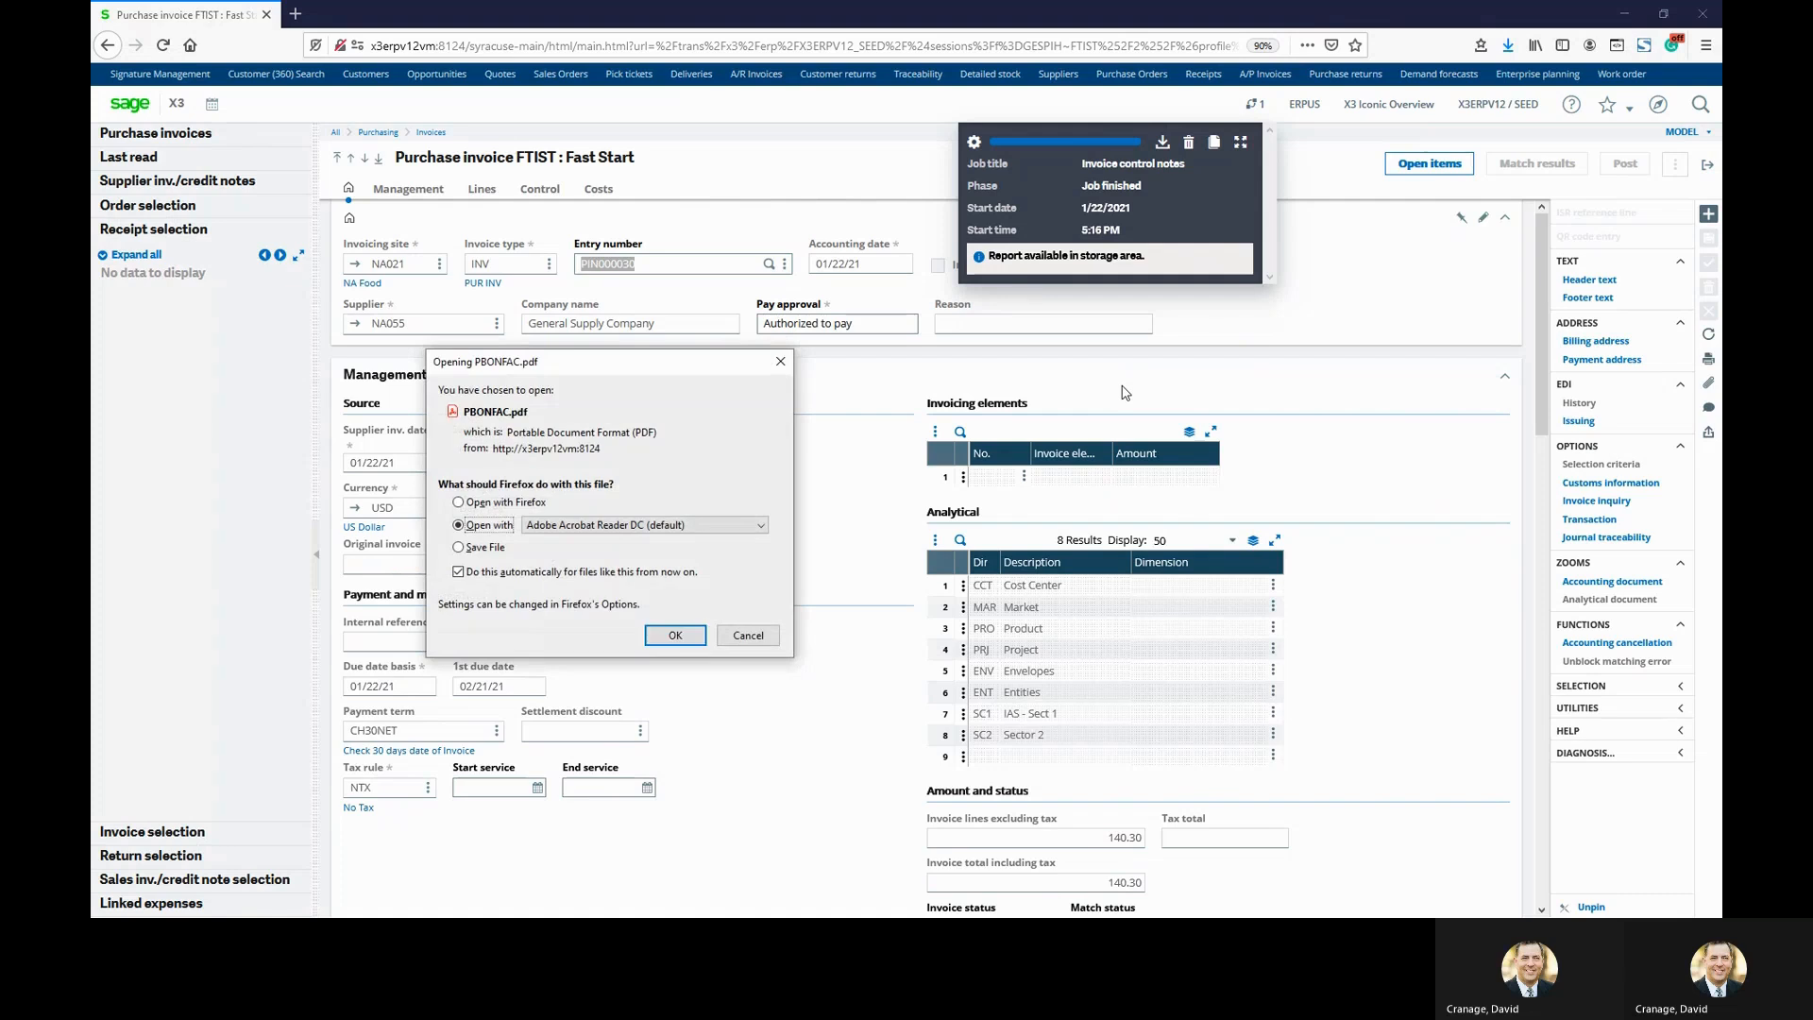
left_click(676, 636)
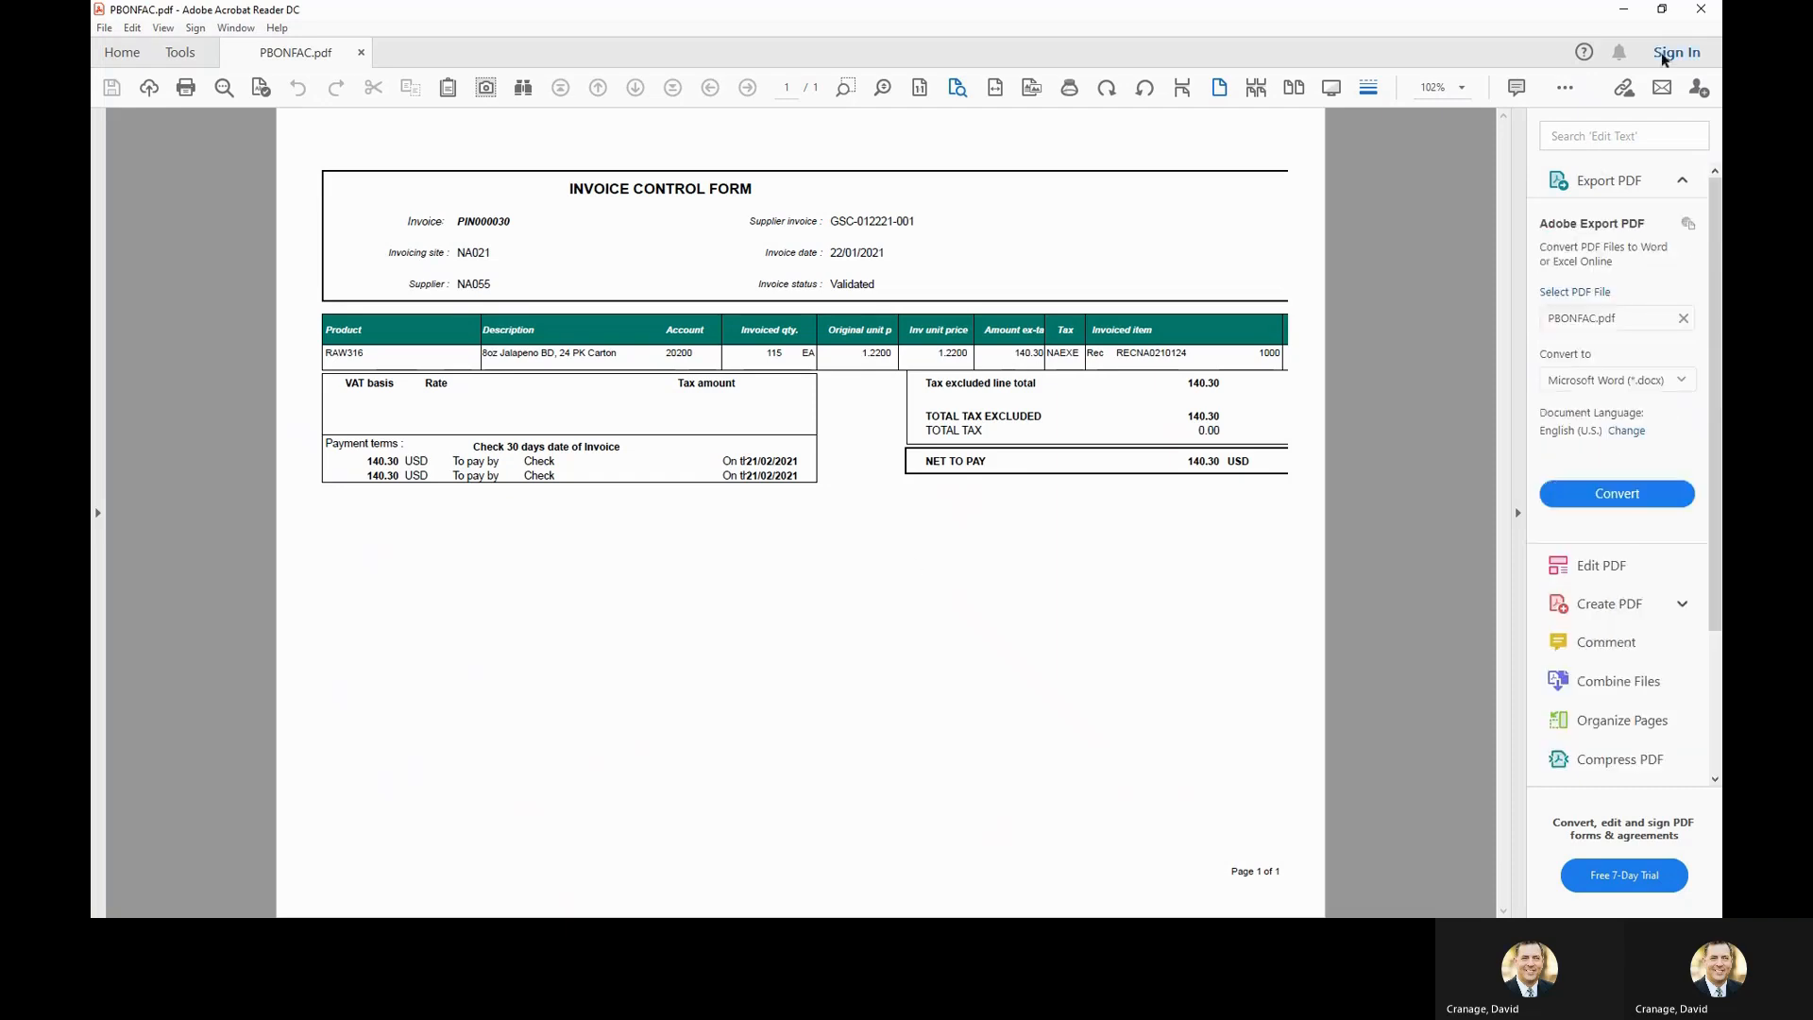
left_click(1703, 8)
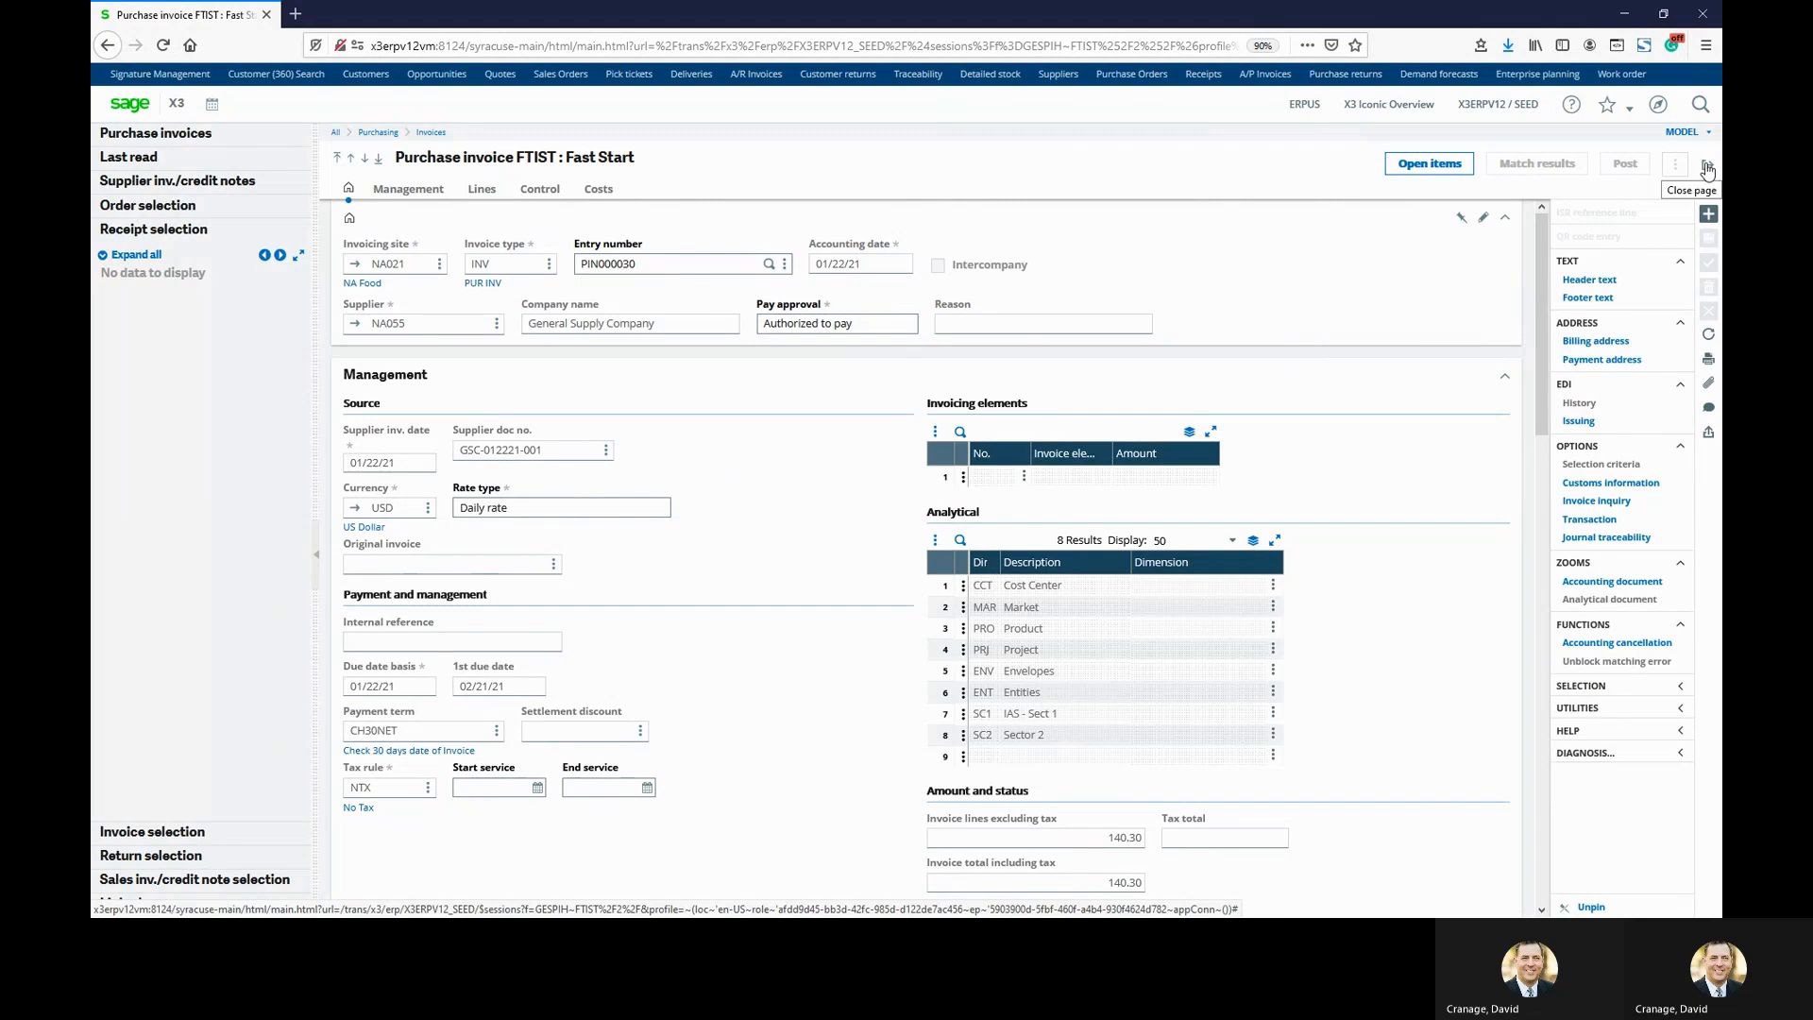
left_click(1707, 168)
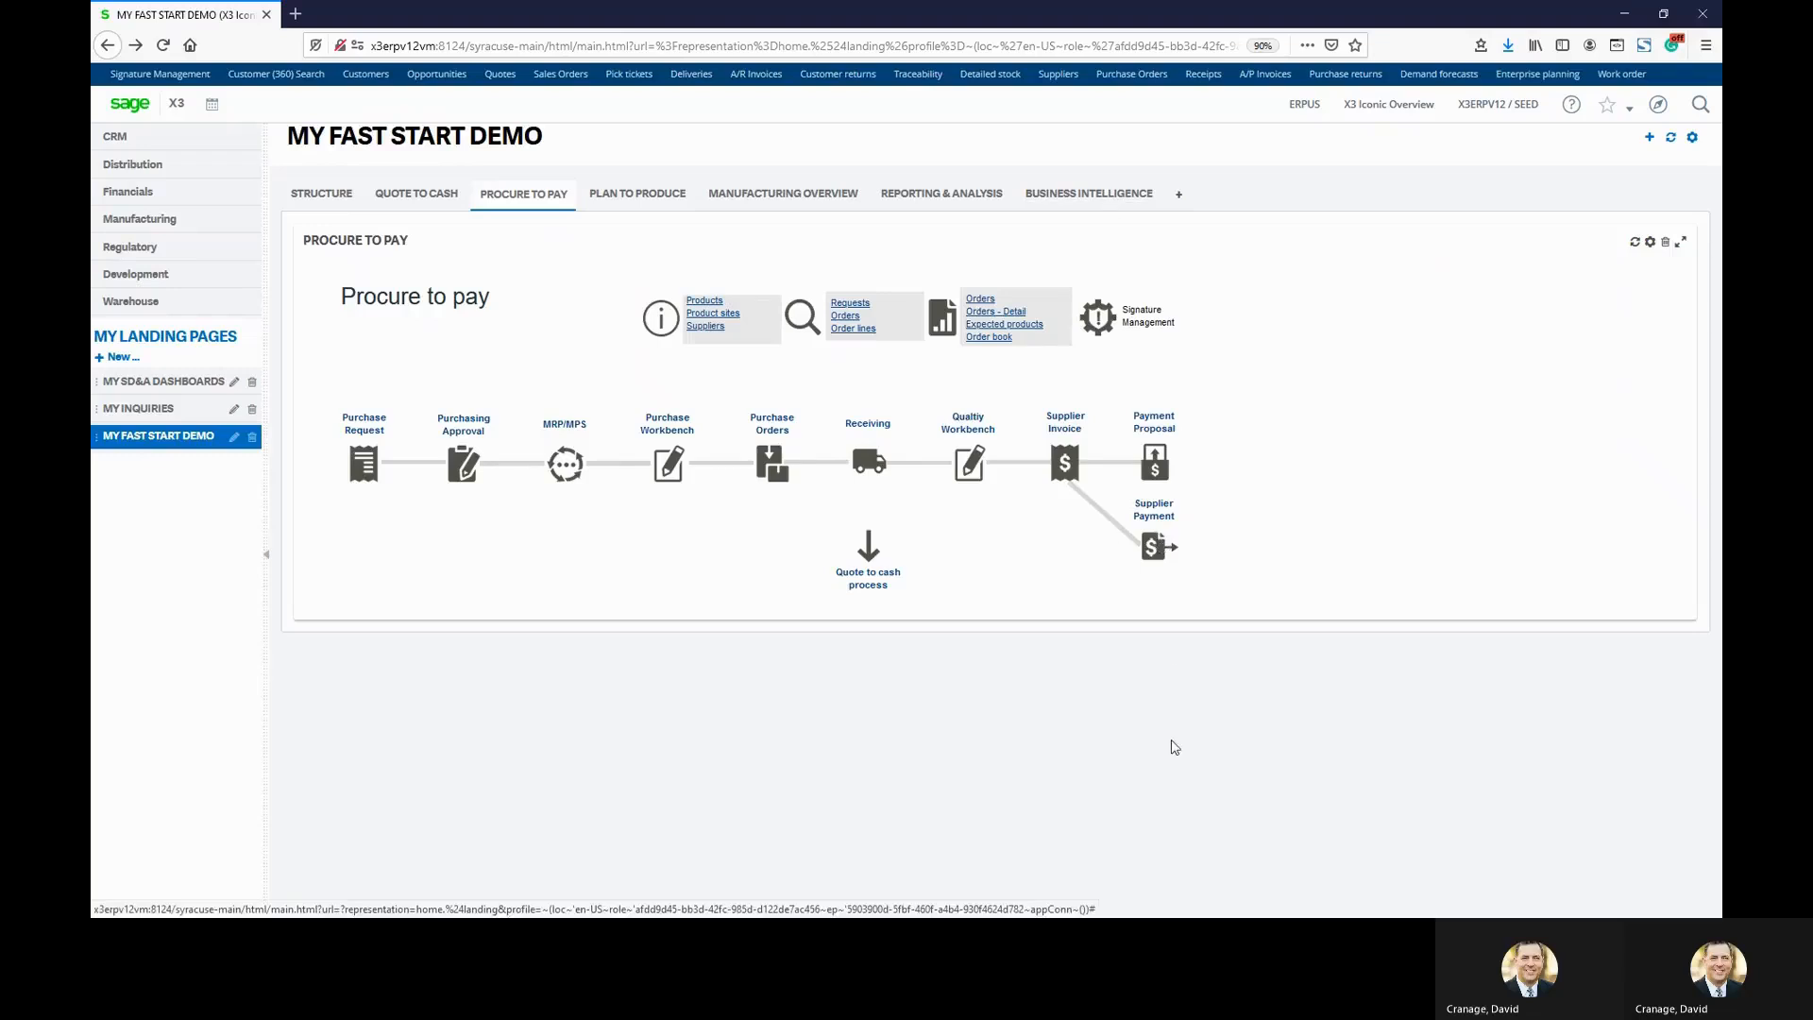
Start a new supplier check payment for site NA021 and business partner NA055 with the description "Payment for Packaging".
left_click(1160, 549)
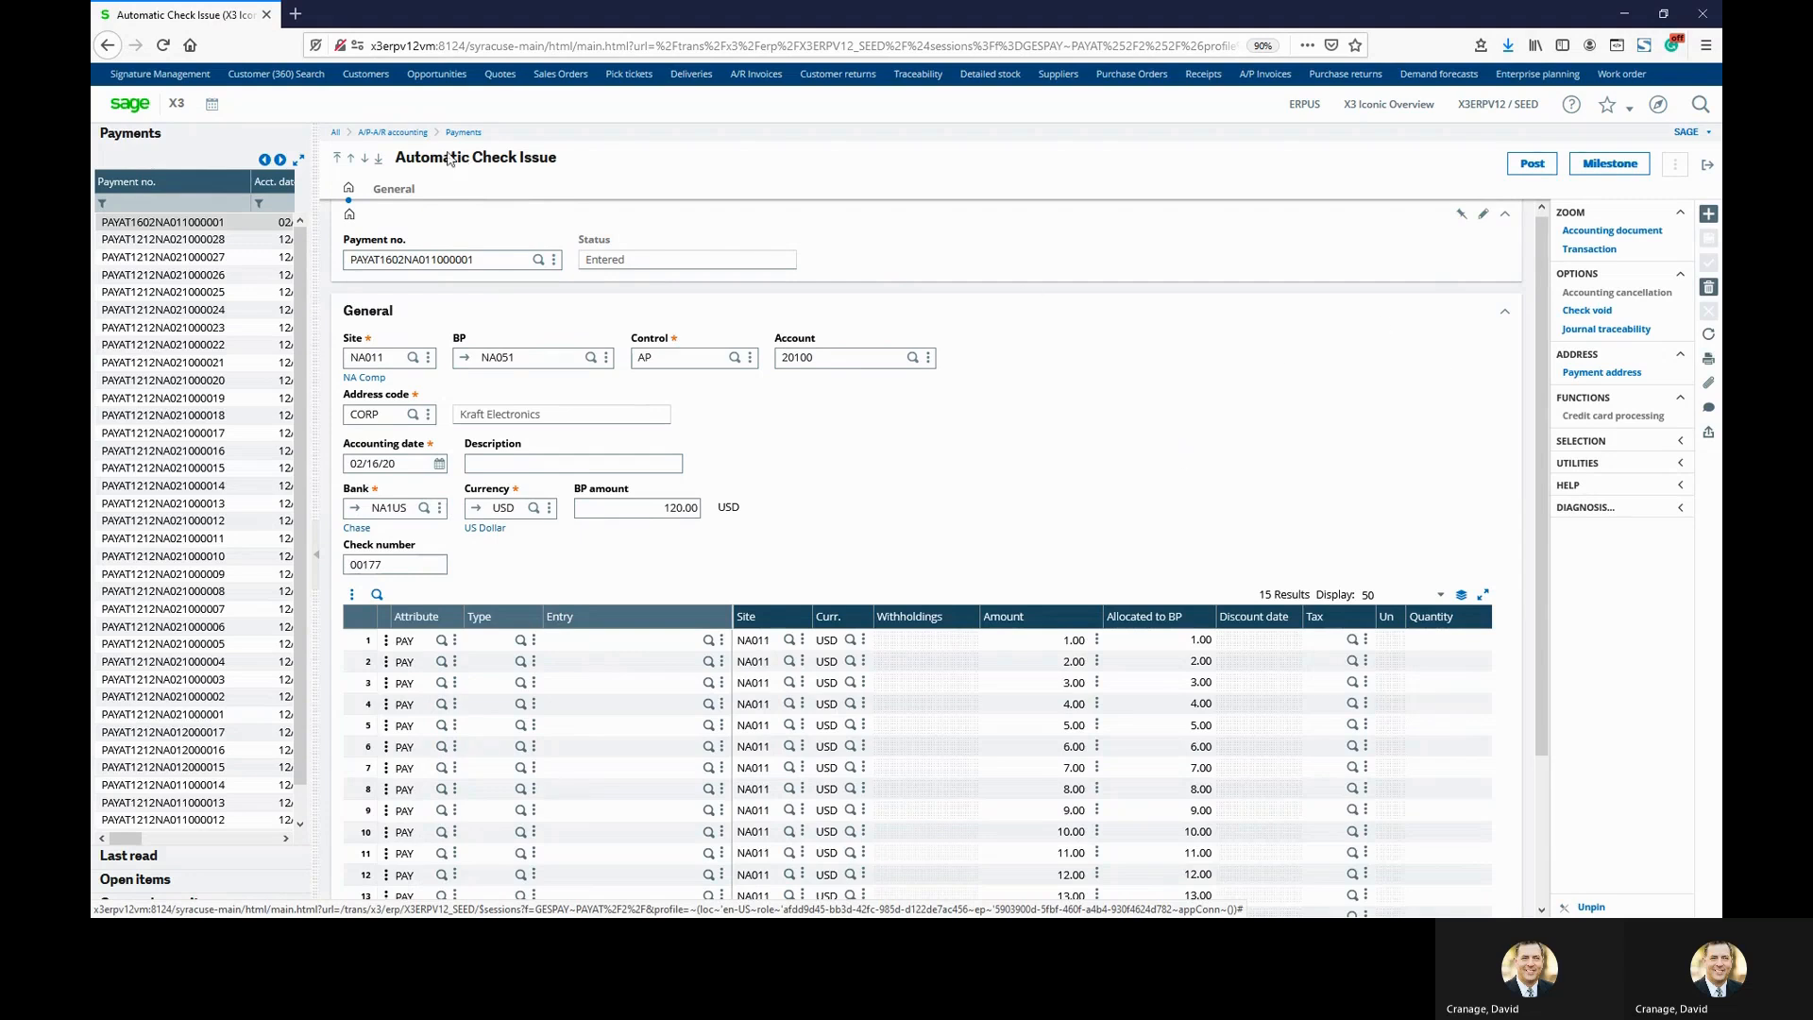
left_click(1709, 216)
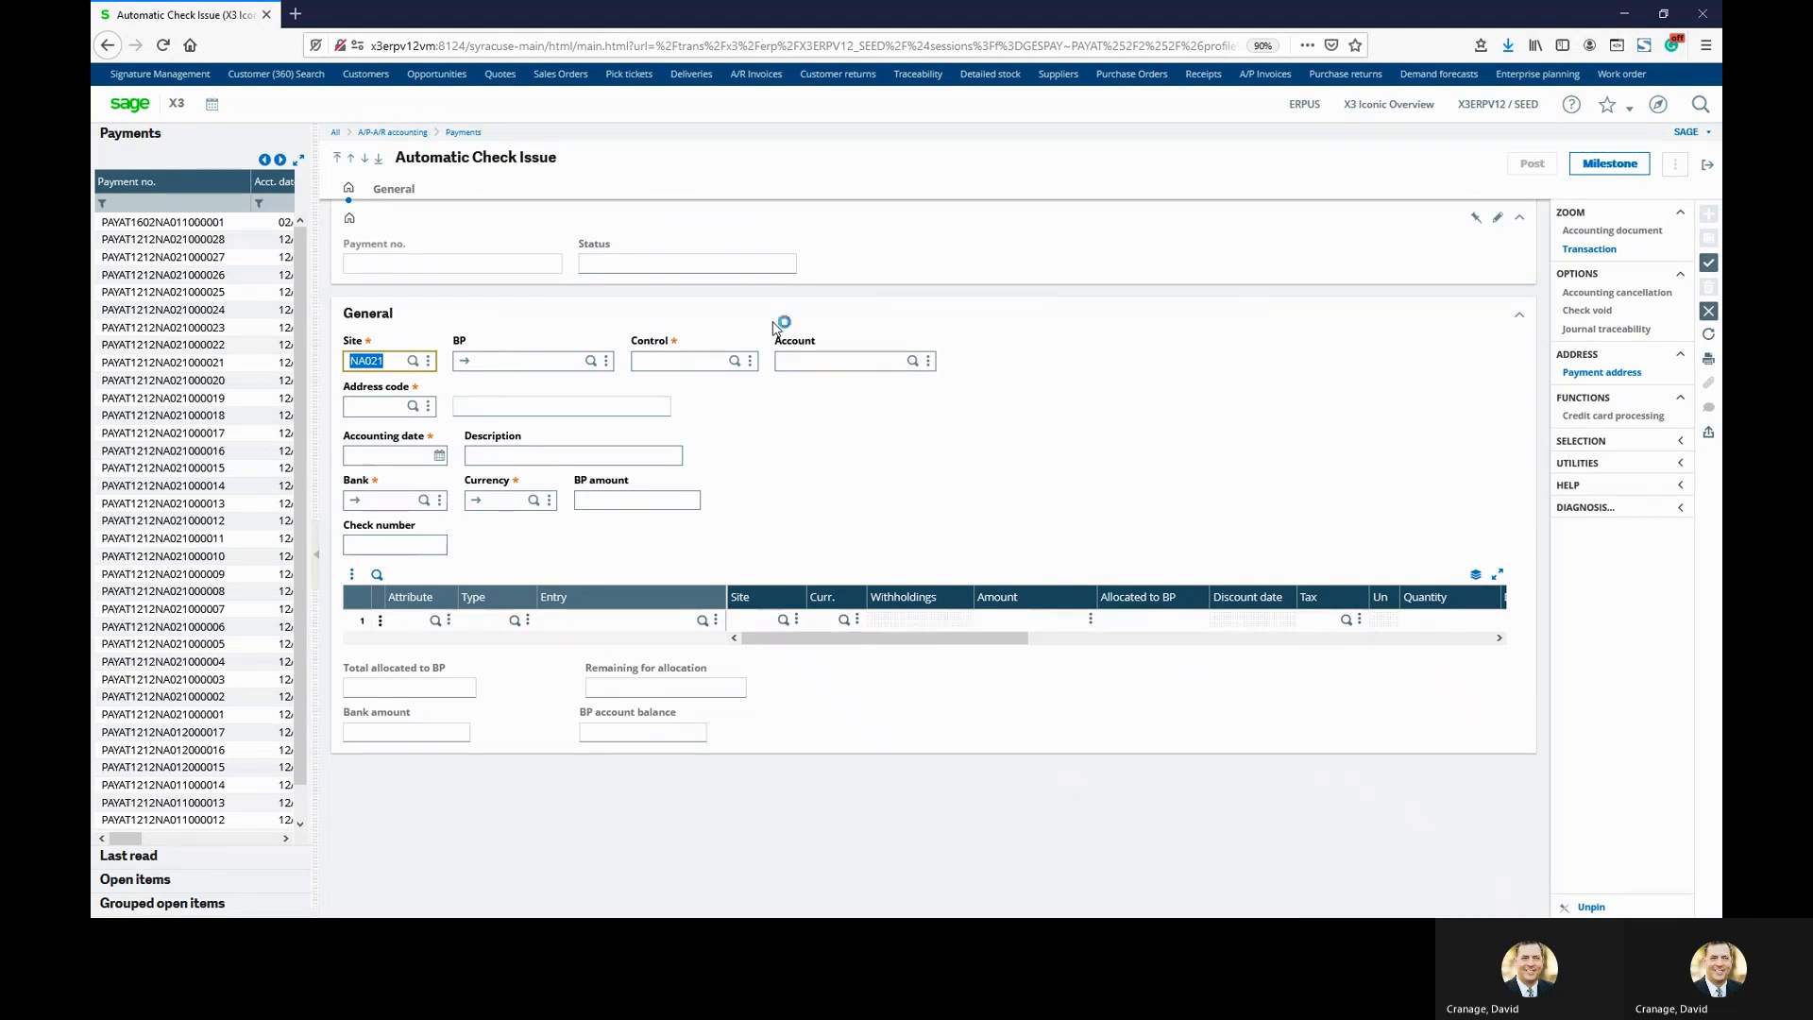
key("Tab")
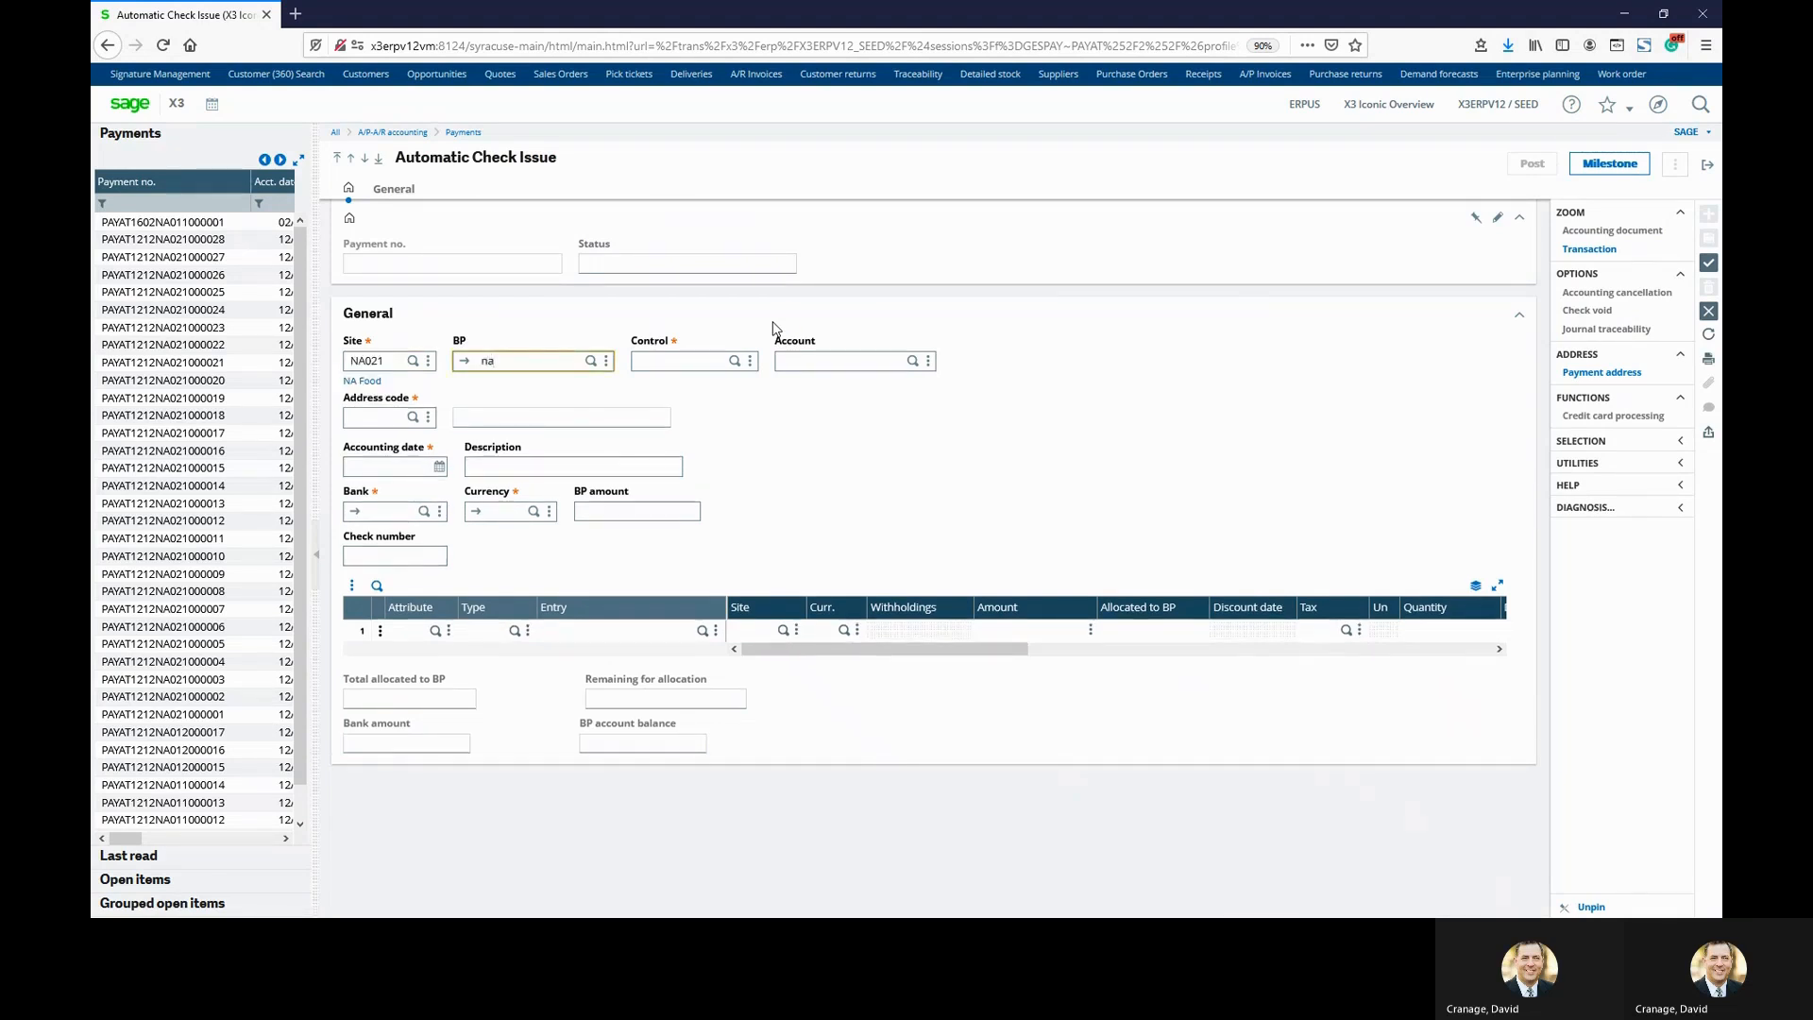
type("na055")
key("Tab")
key("Tab")
key("Tab")
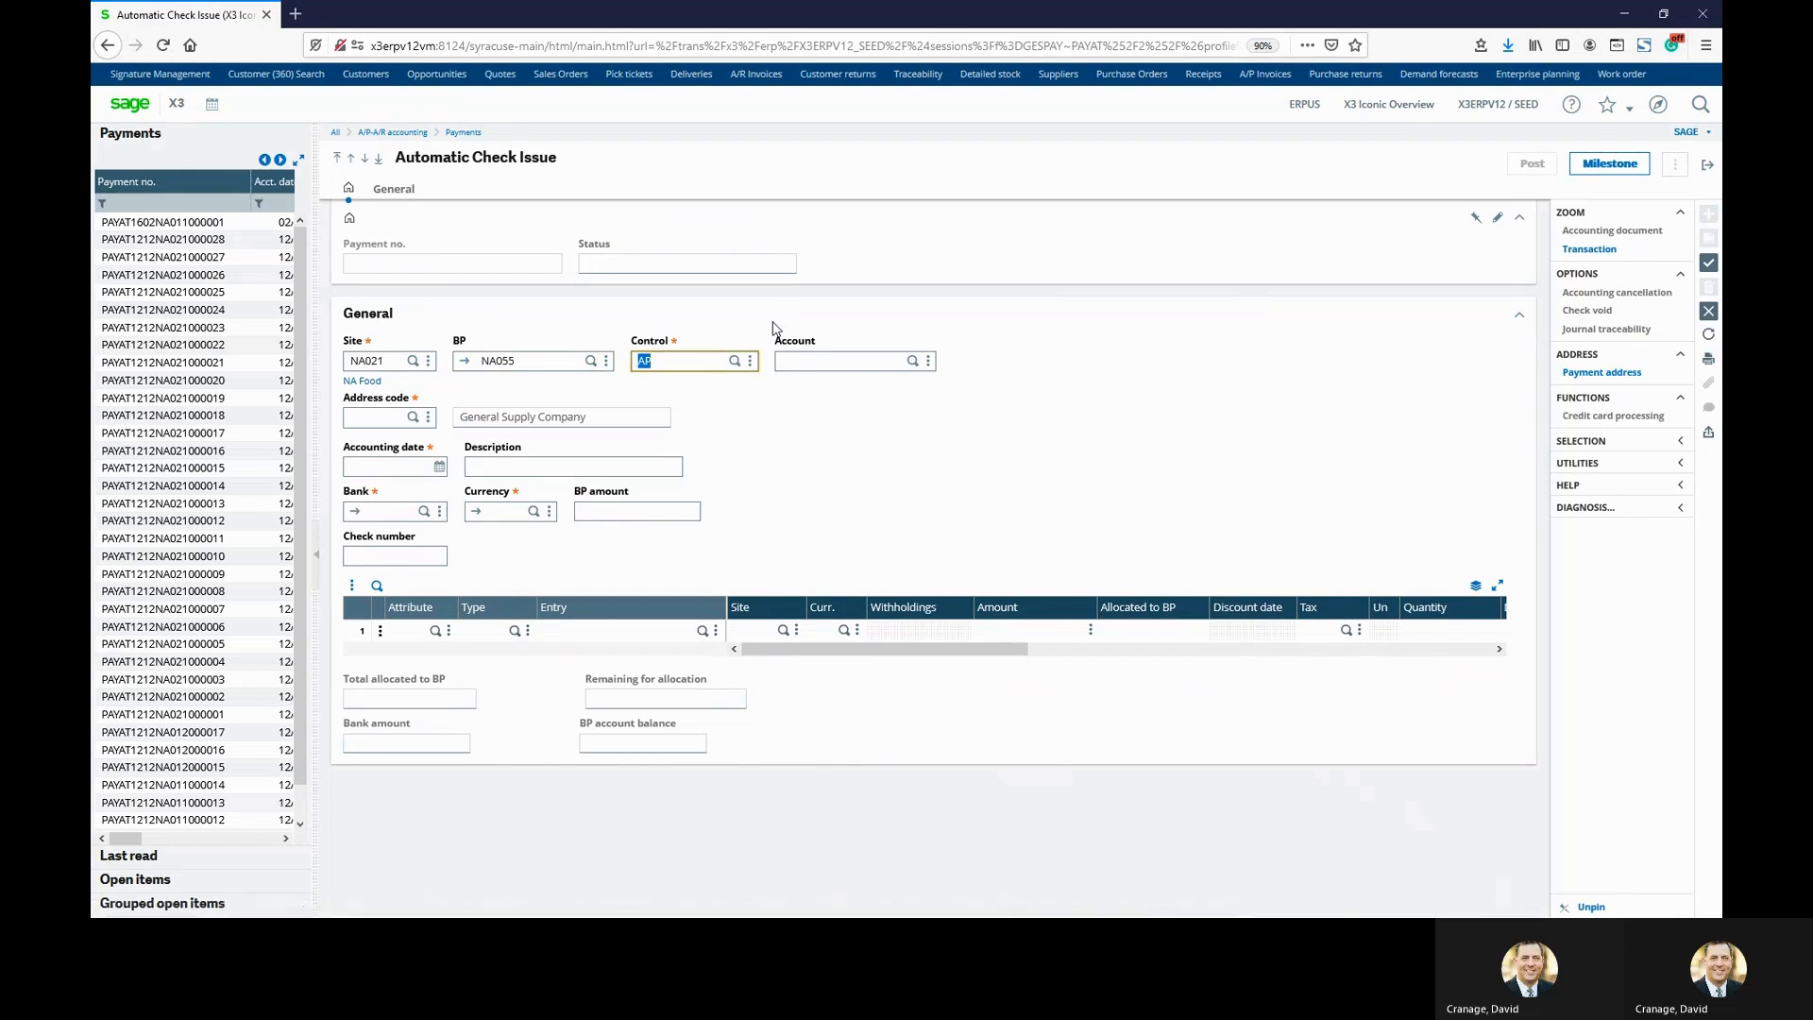
key("Tab")
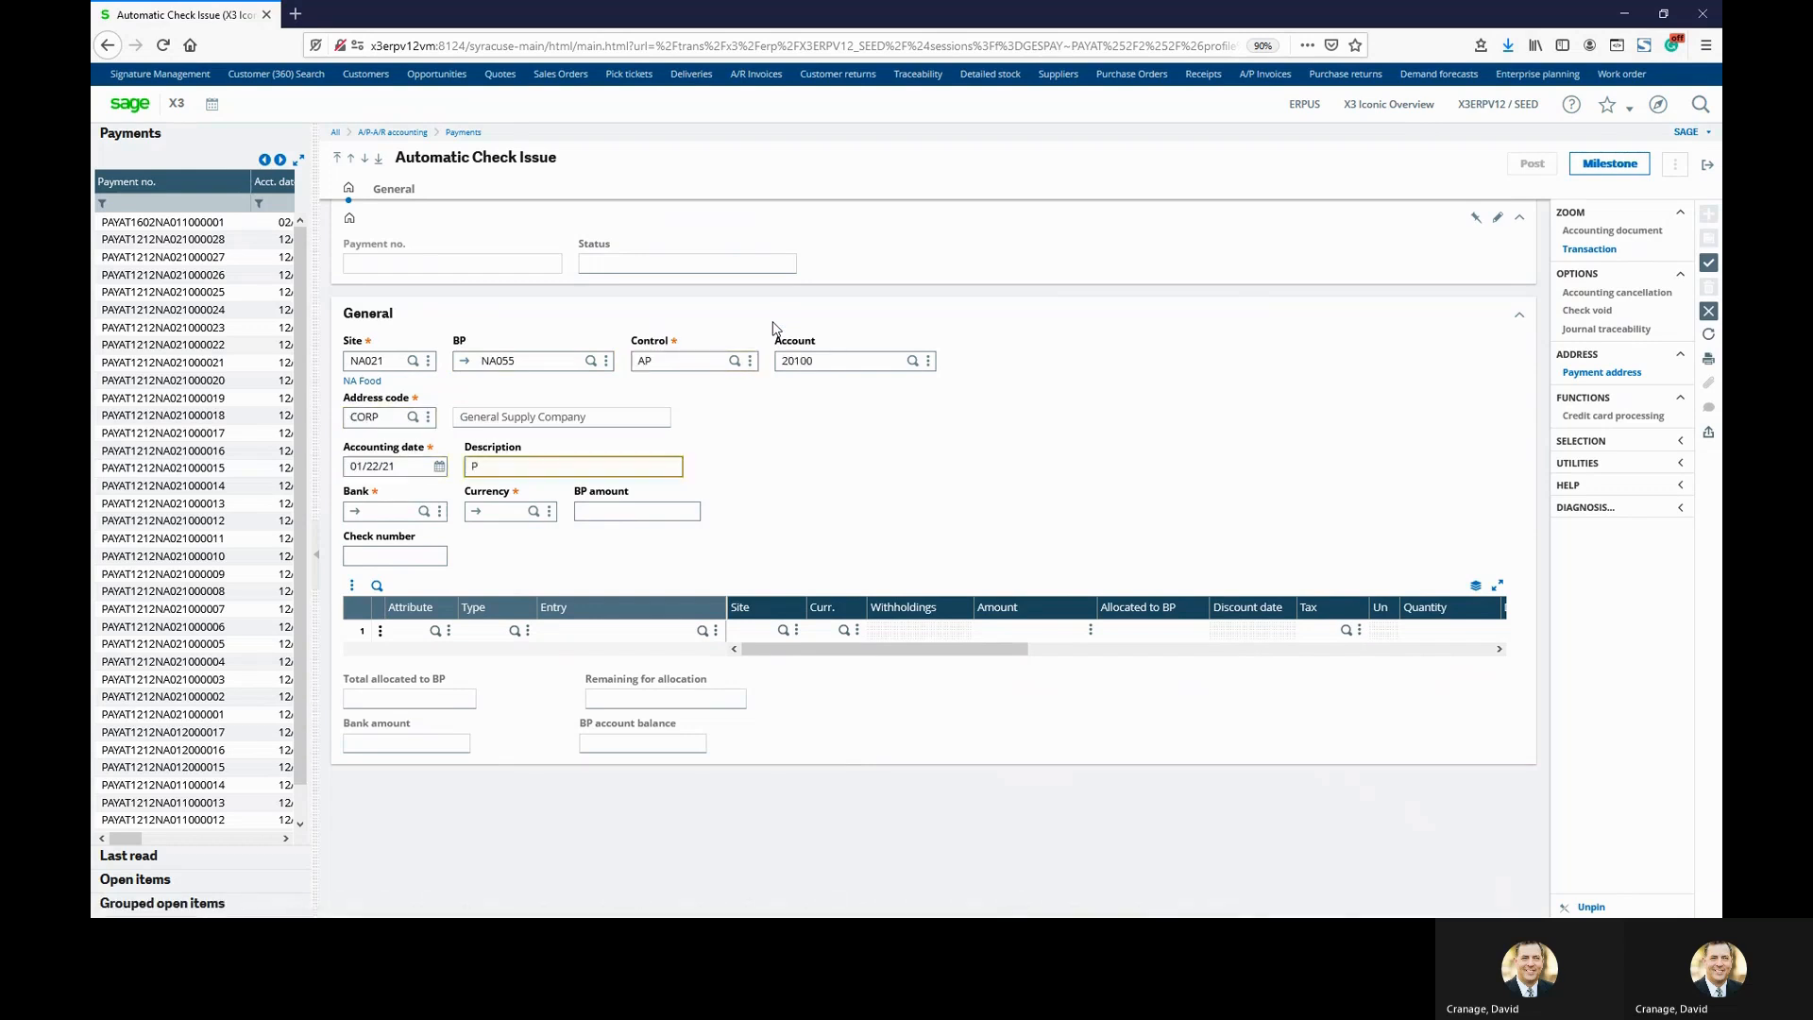
type("Payment for Packaging")
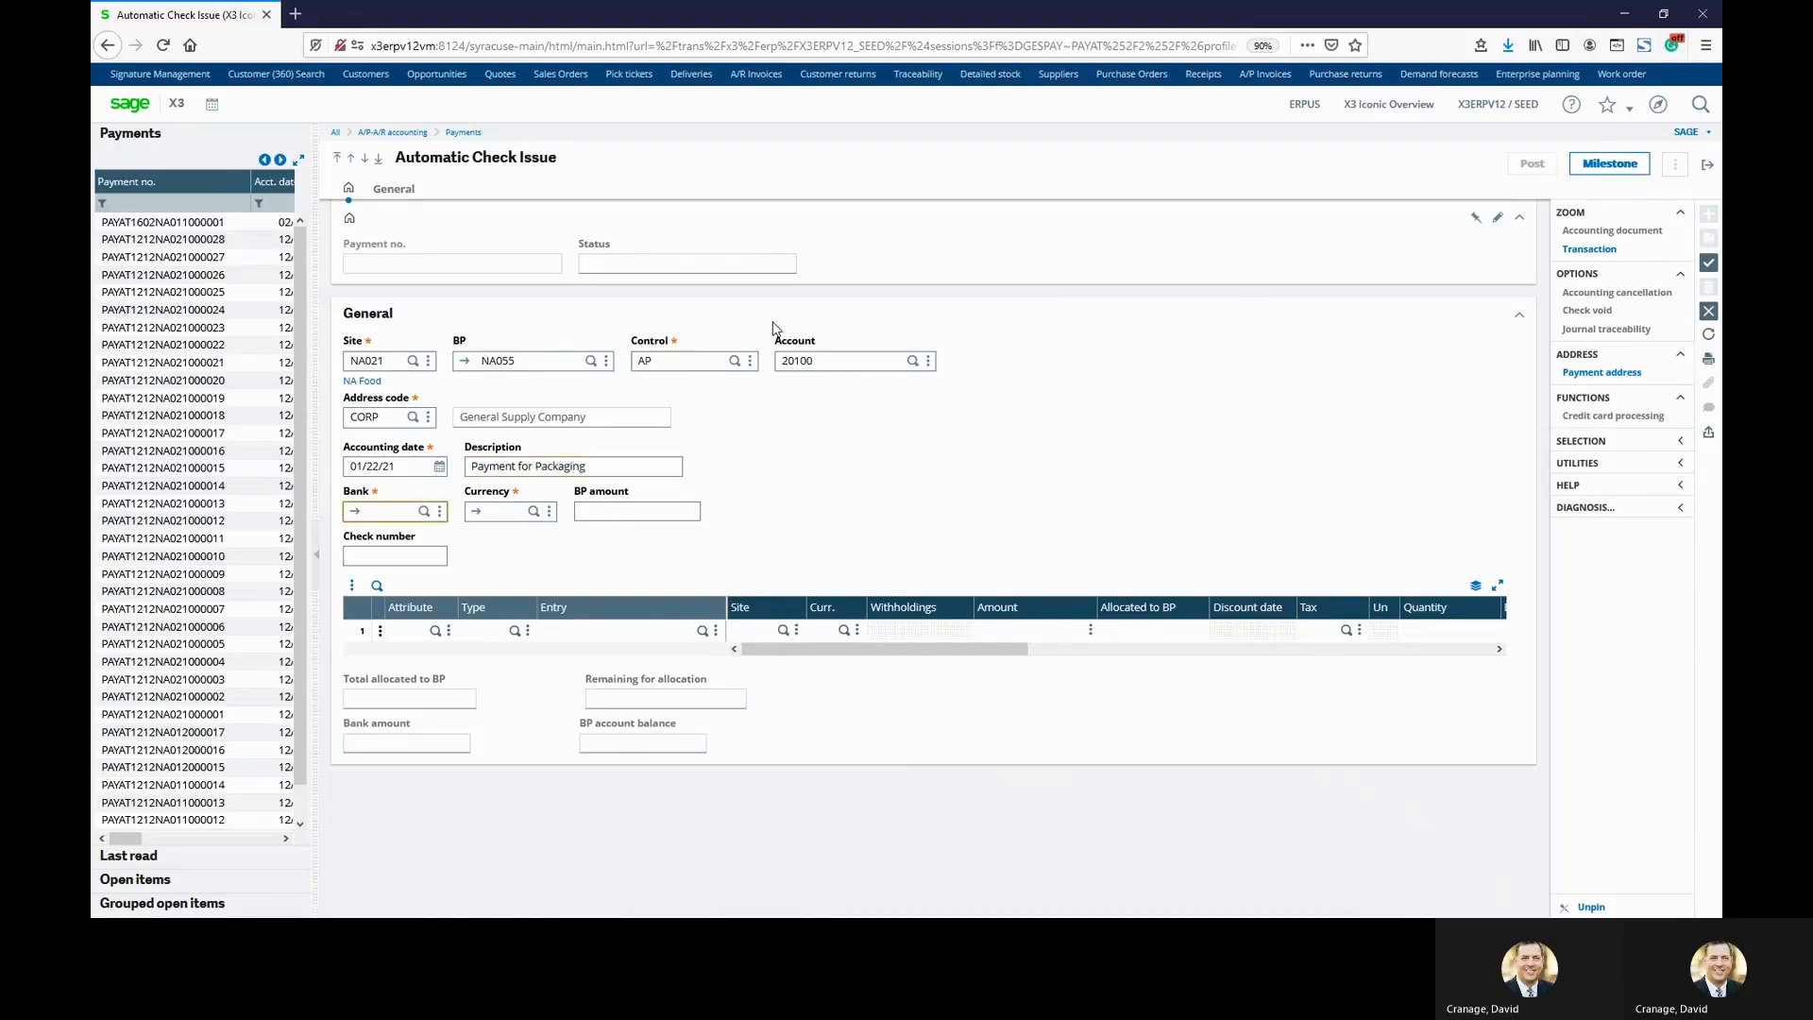
Set the payment's bank to NA2US (BANK NA PROCESS) and accept USD as the currency.
type("NA")
key("Tab")
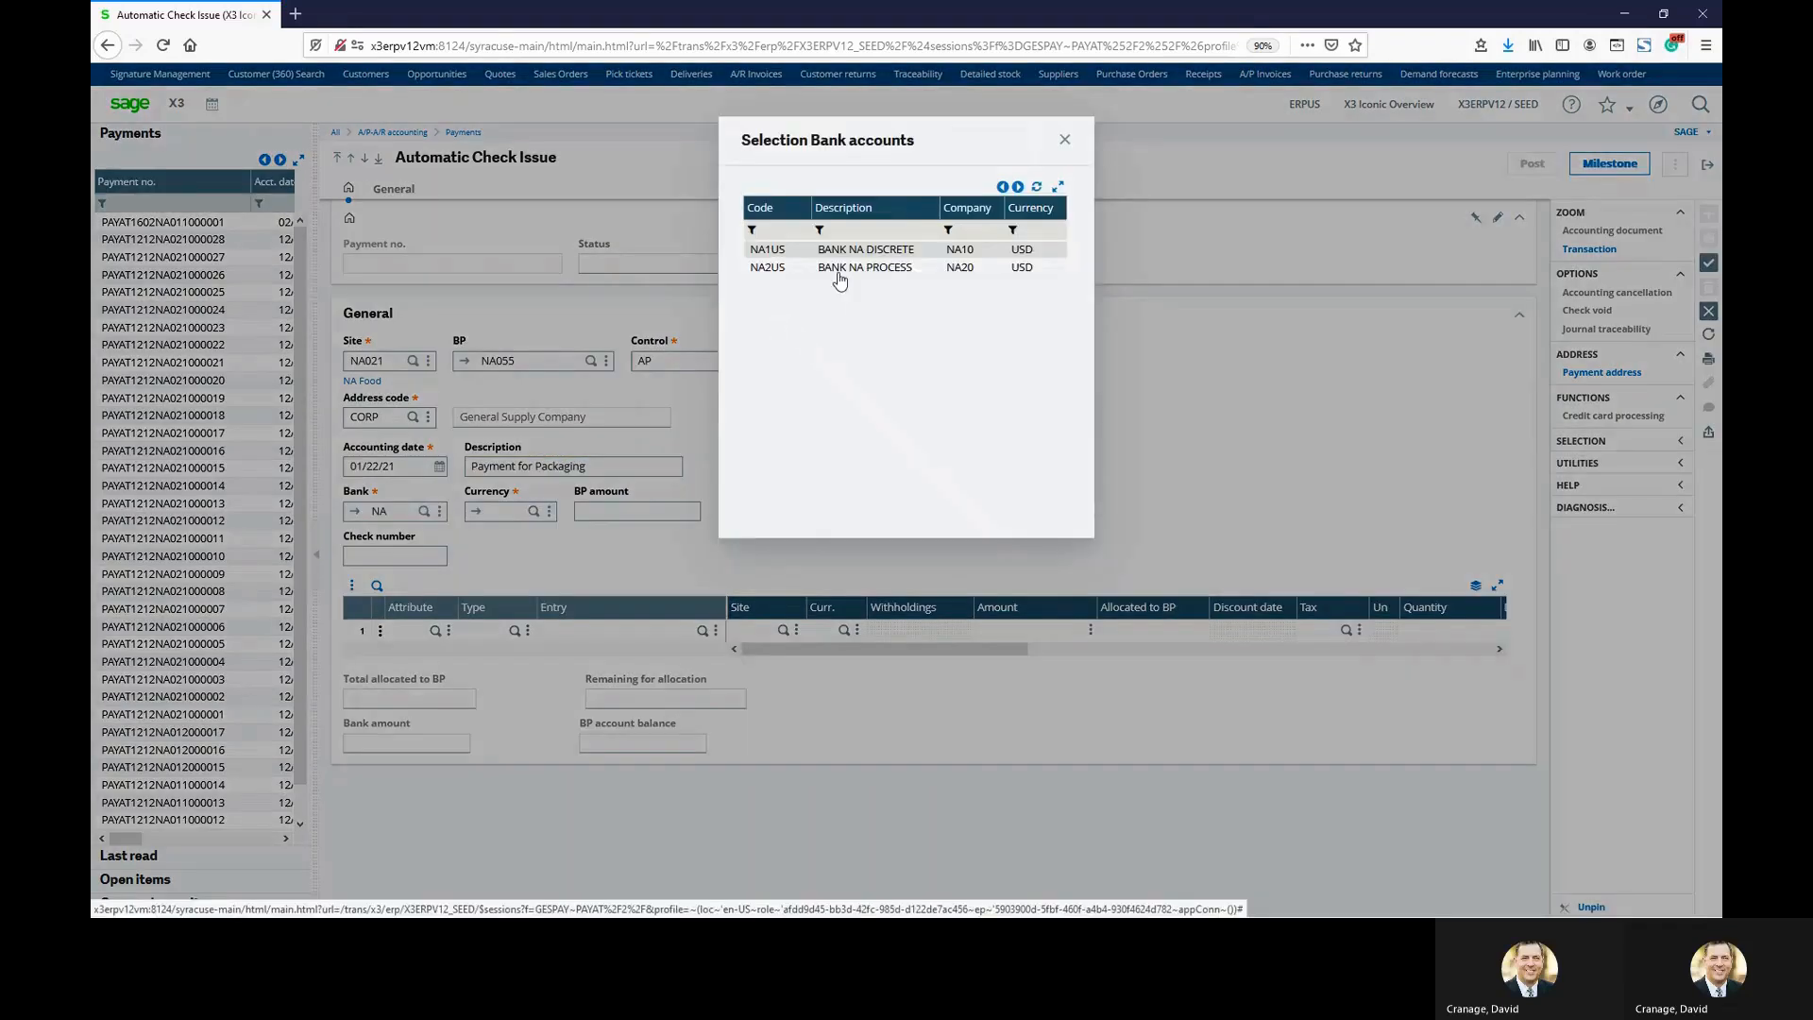
left_click(832, 269)
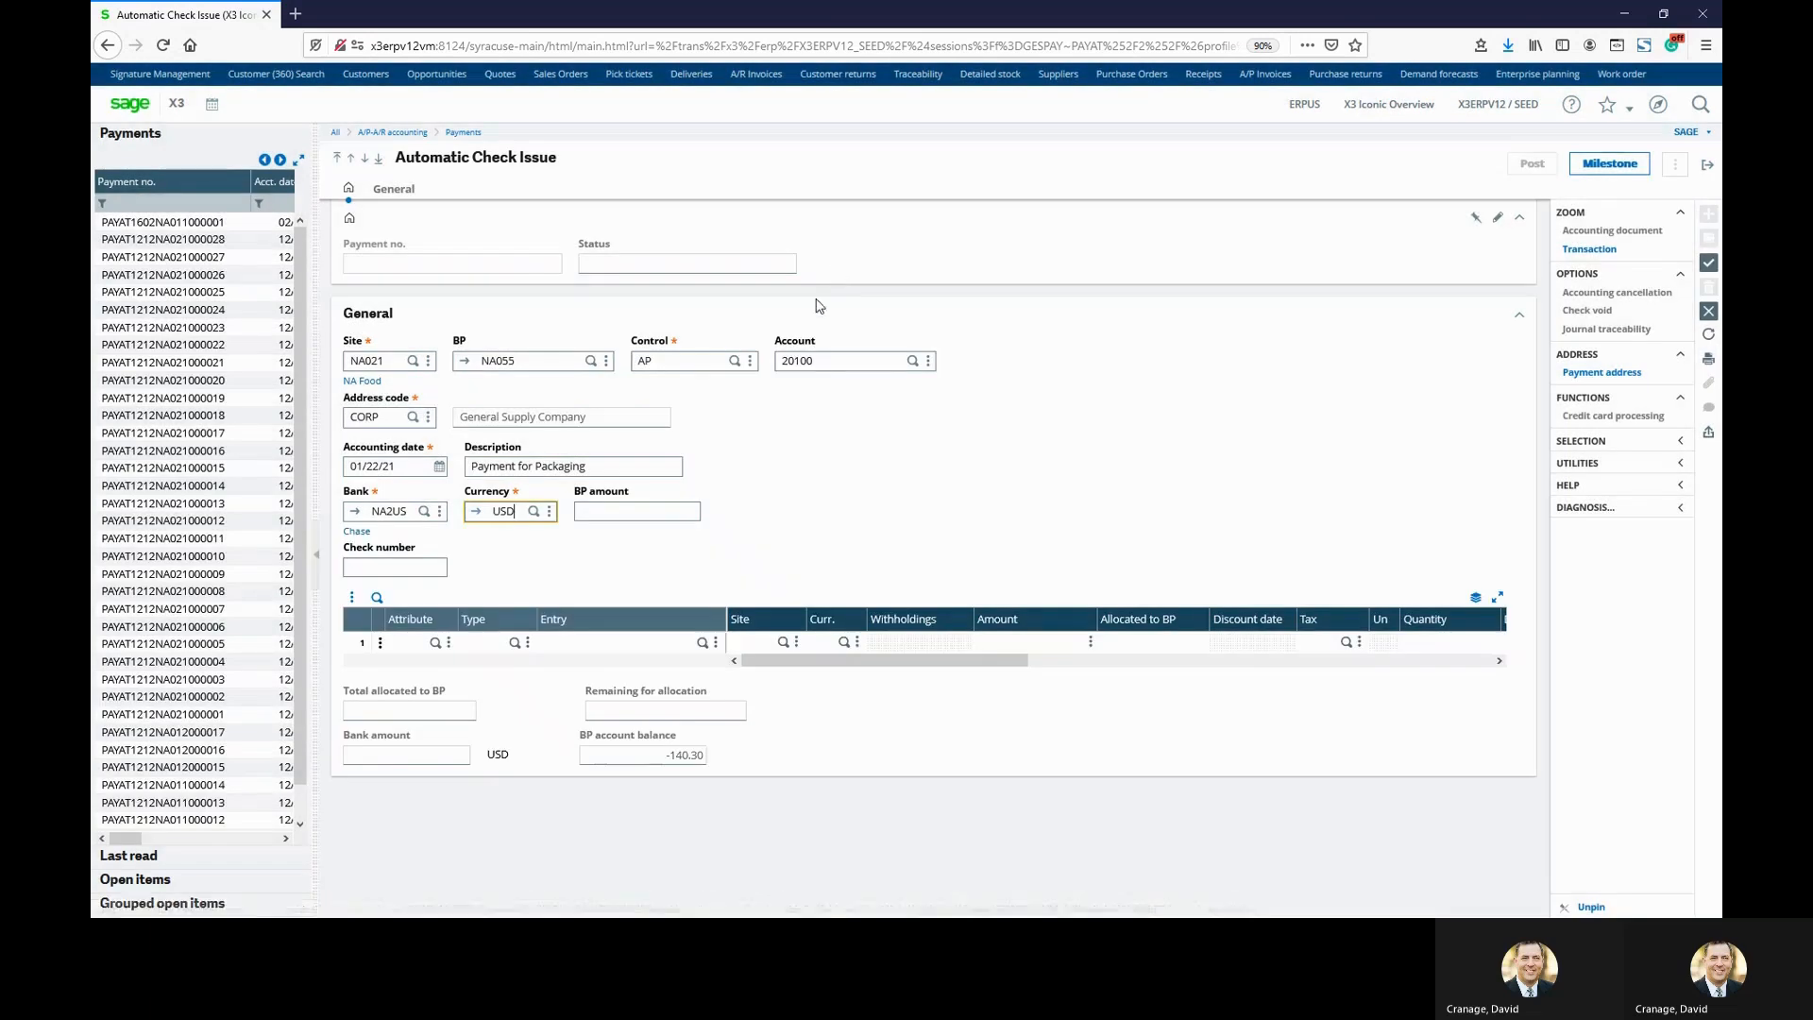
key("Tab")
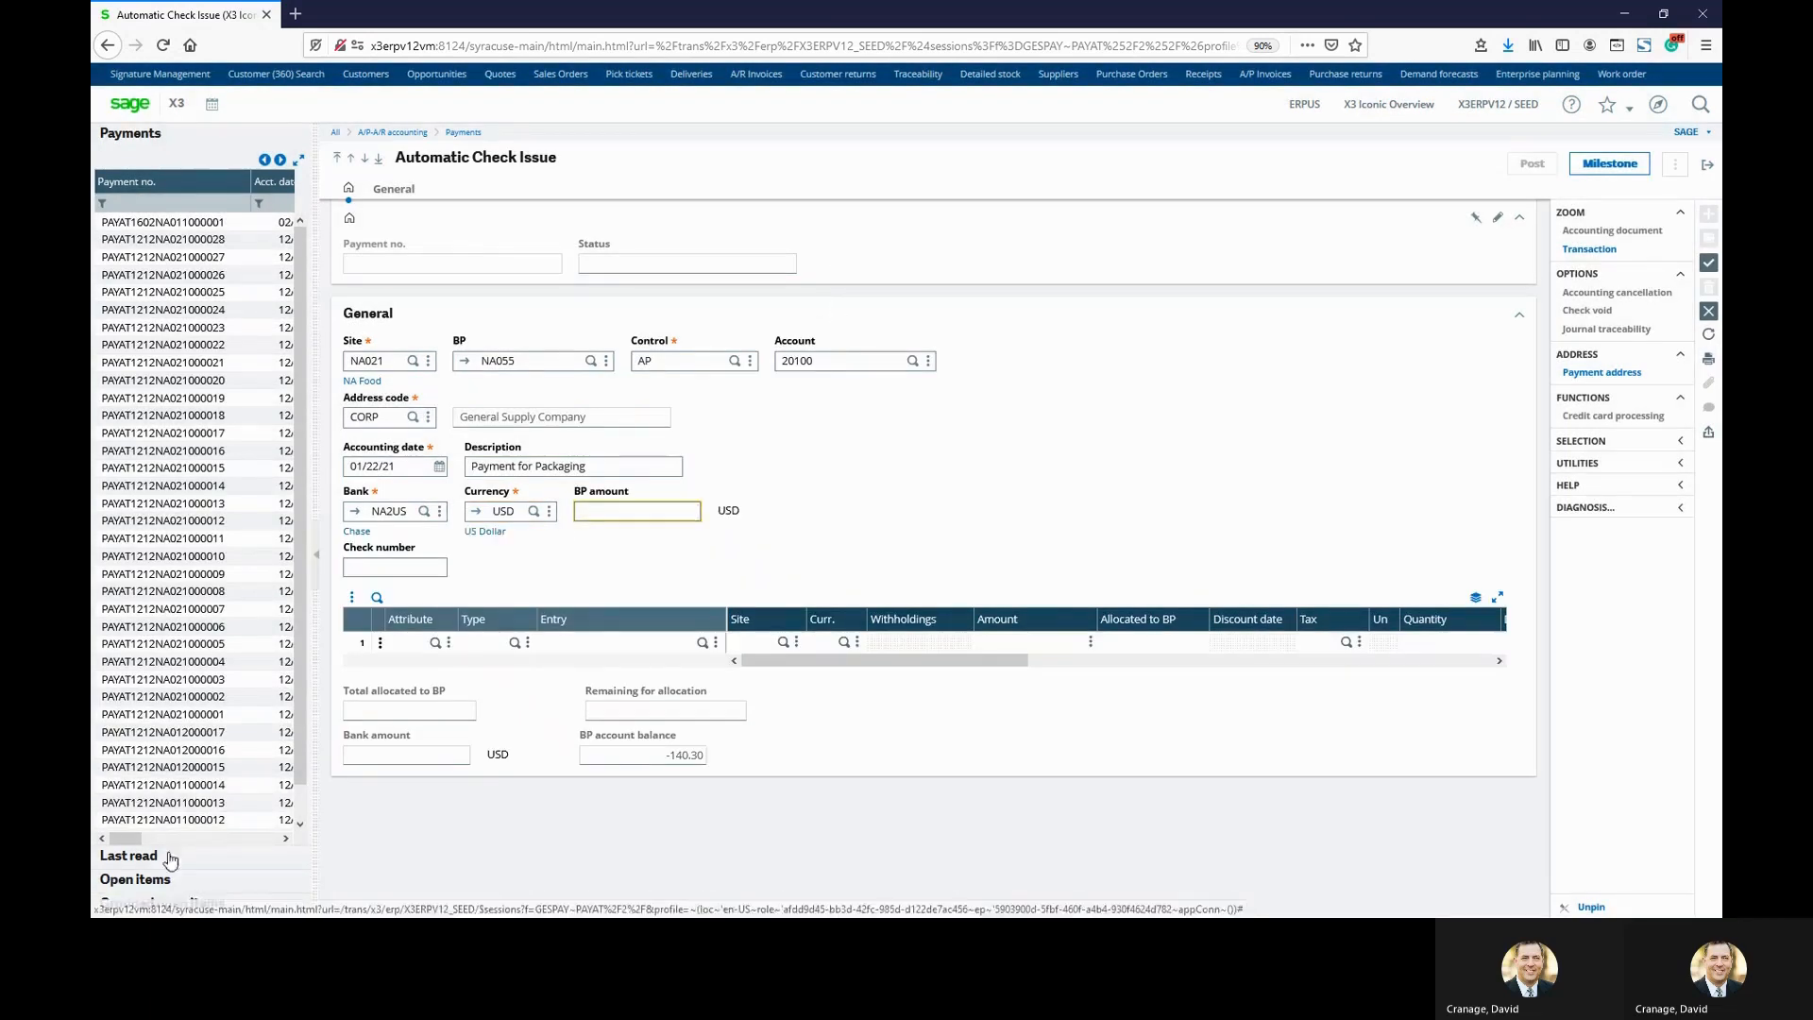
Allocate open item PIN000030 to the payment, enter 140.30 as the BP amount and create the payment.
left_click(151, 881)
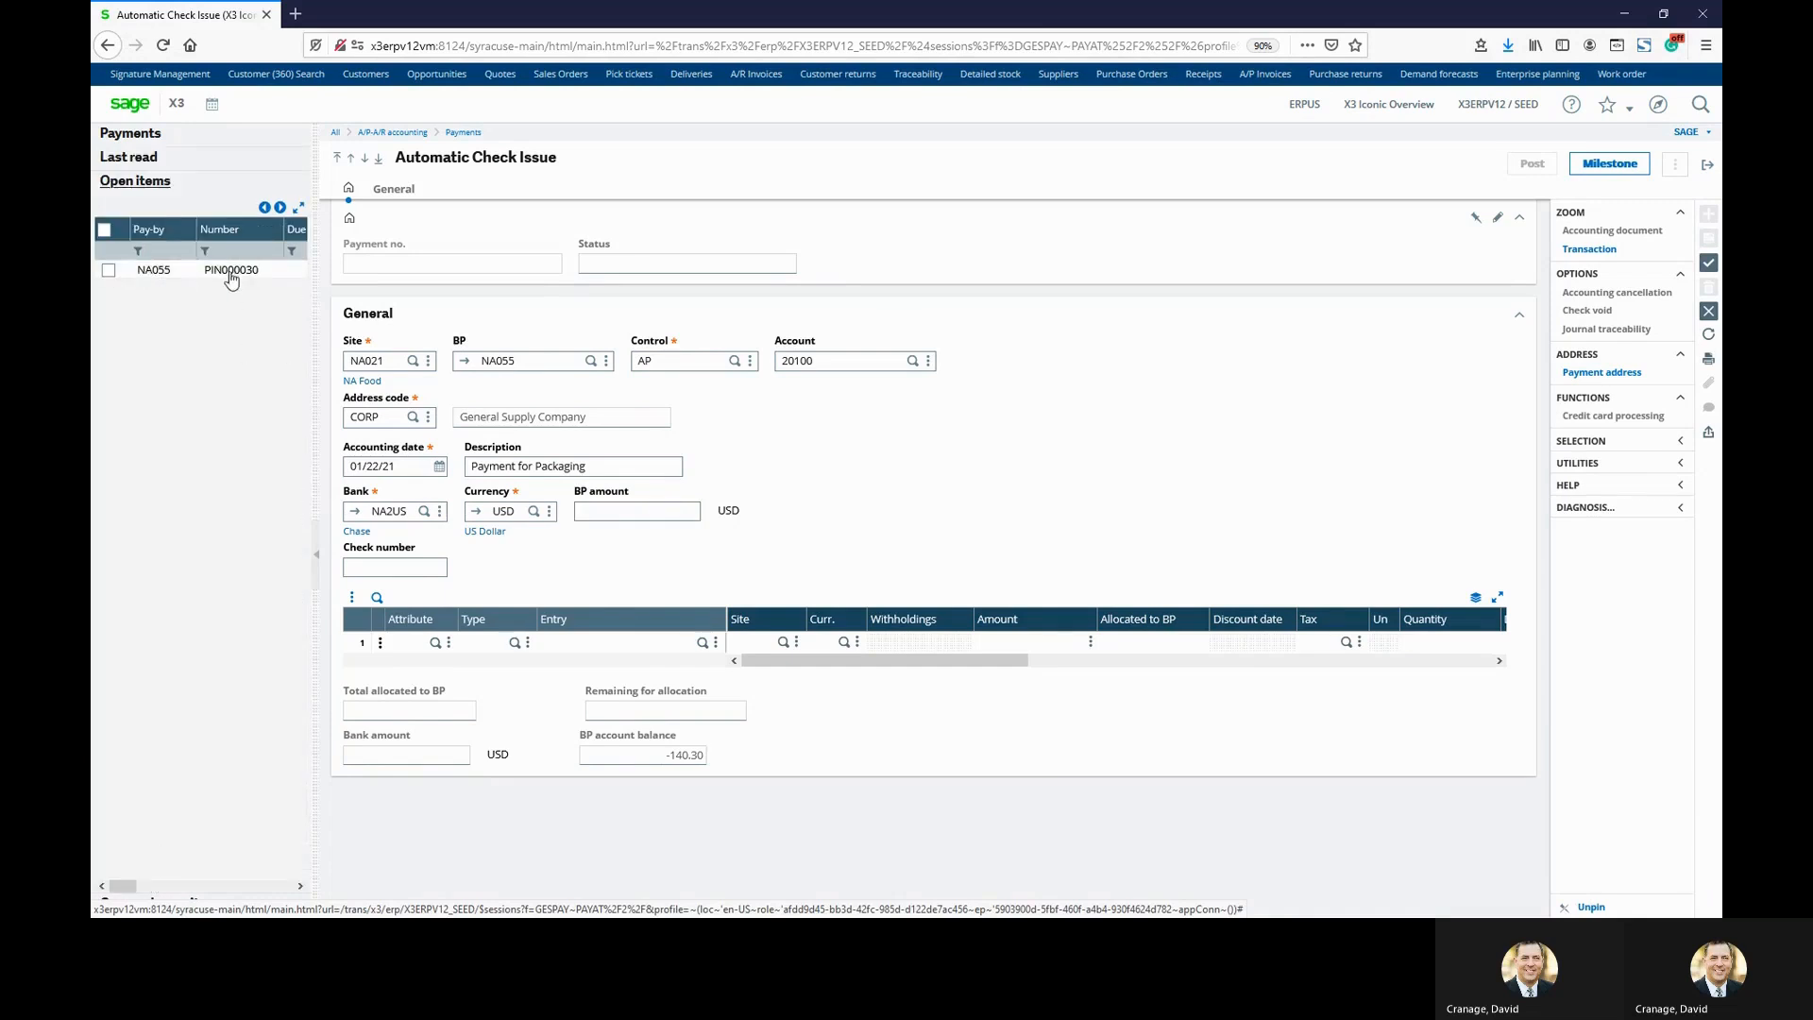
left_click(108, 270)
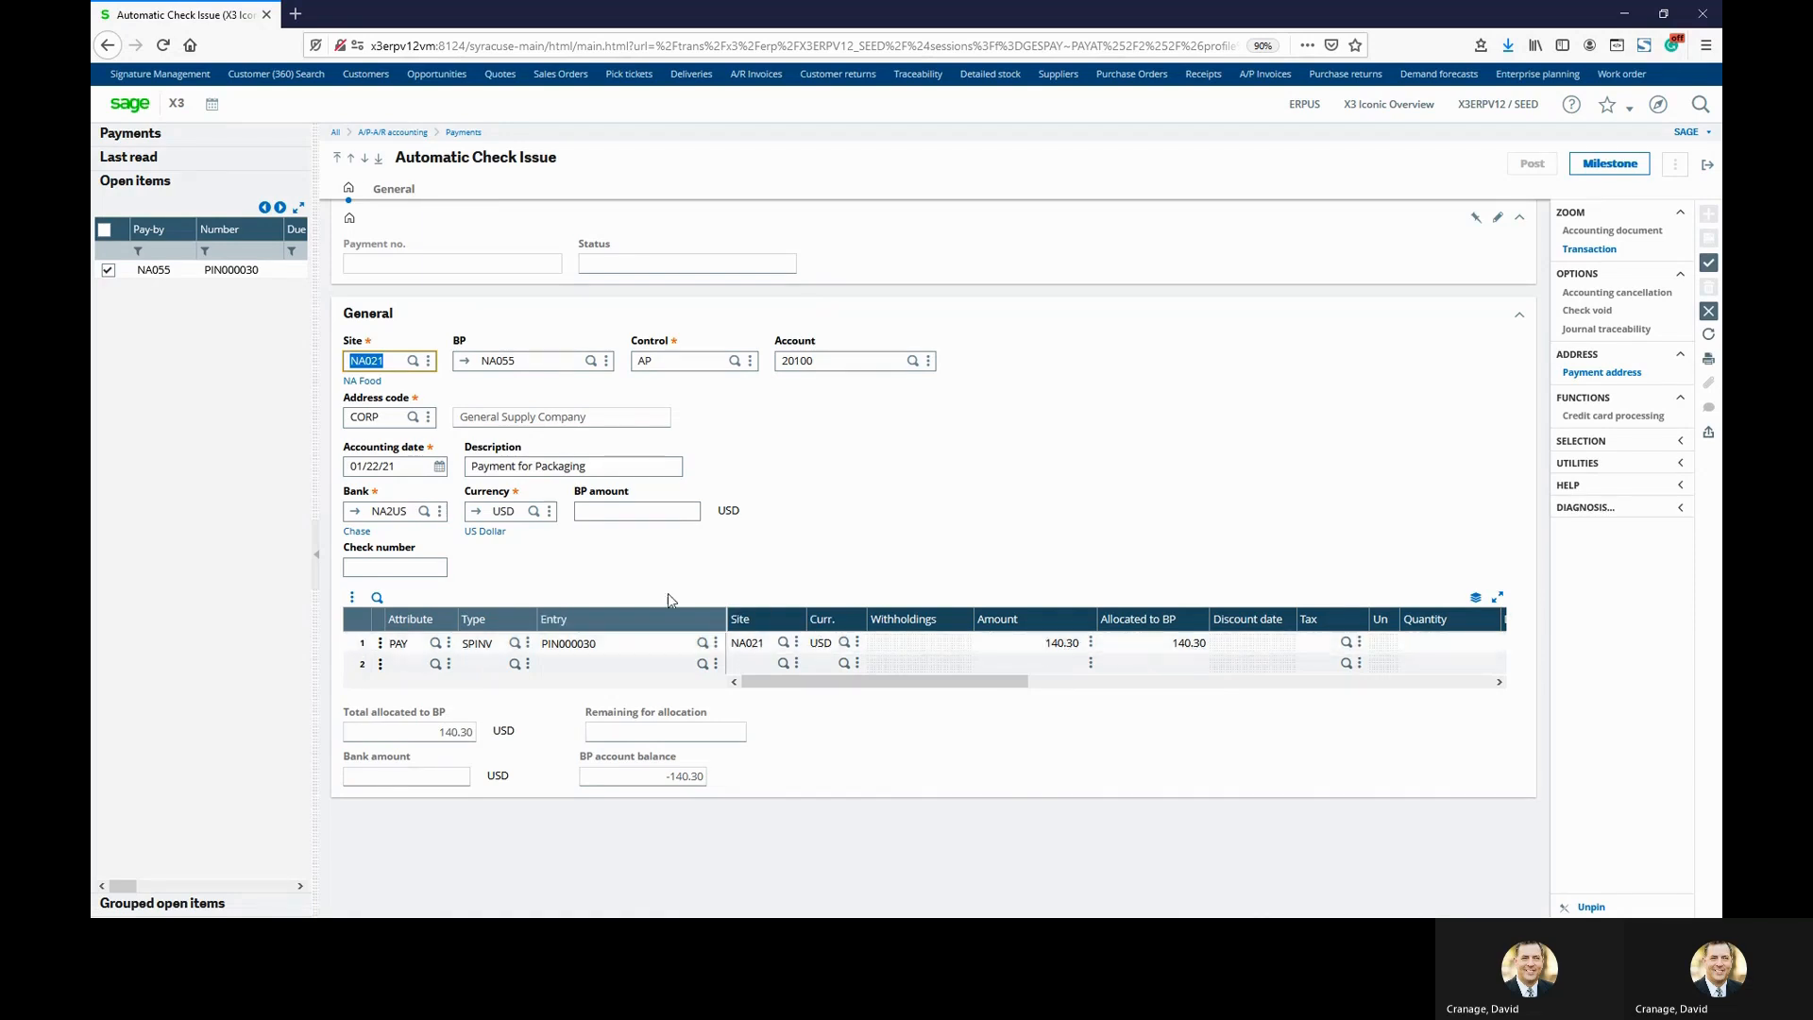
left_click(650, 513)
type("1")
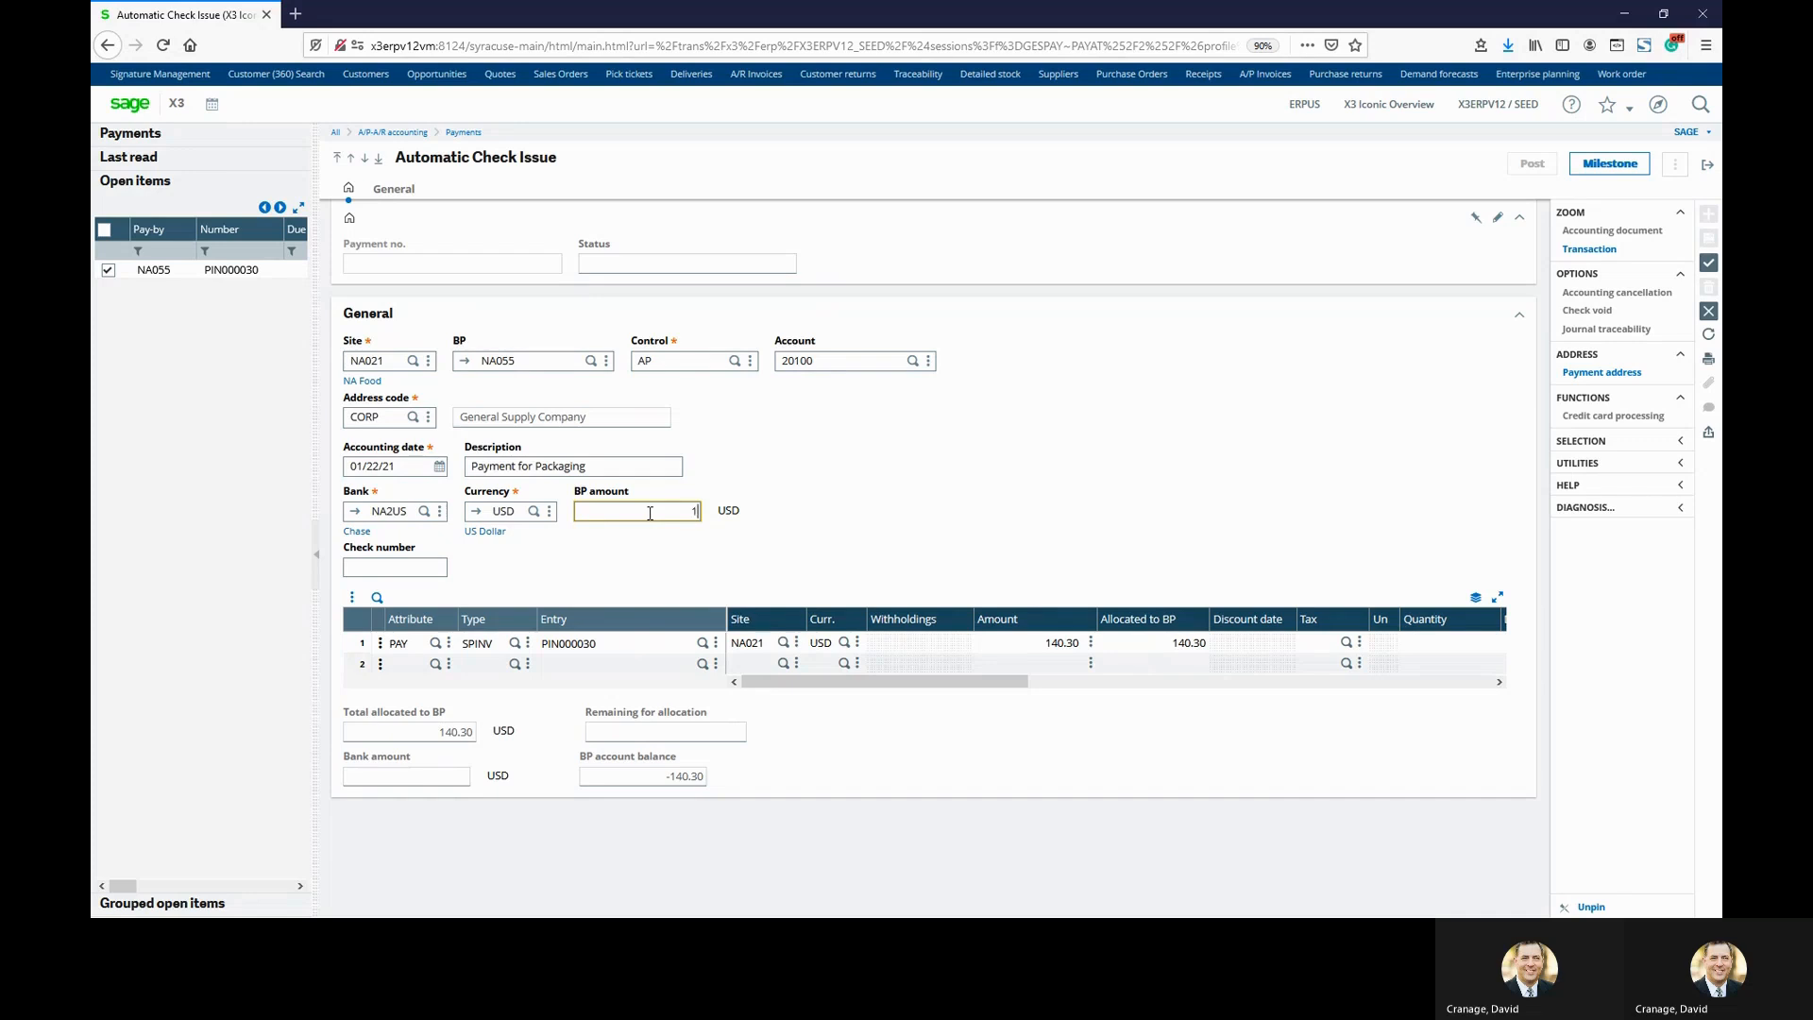
type("40.30")
key("Tab")
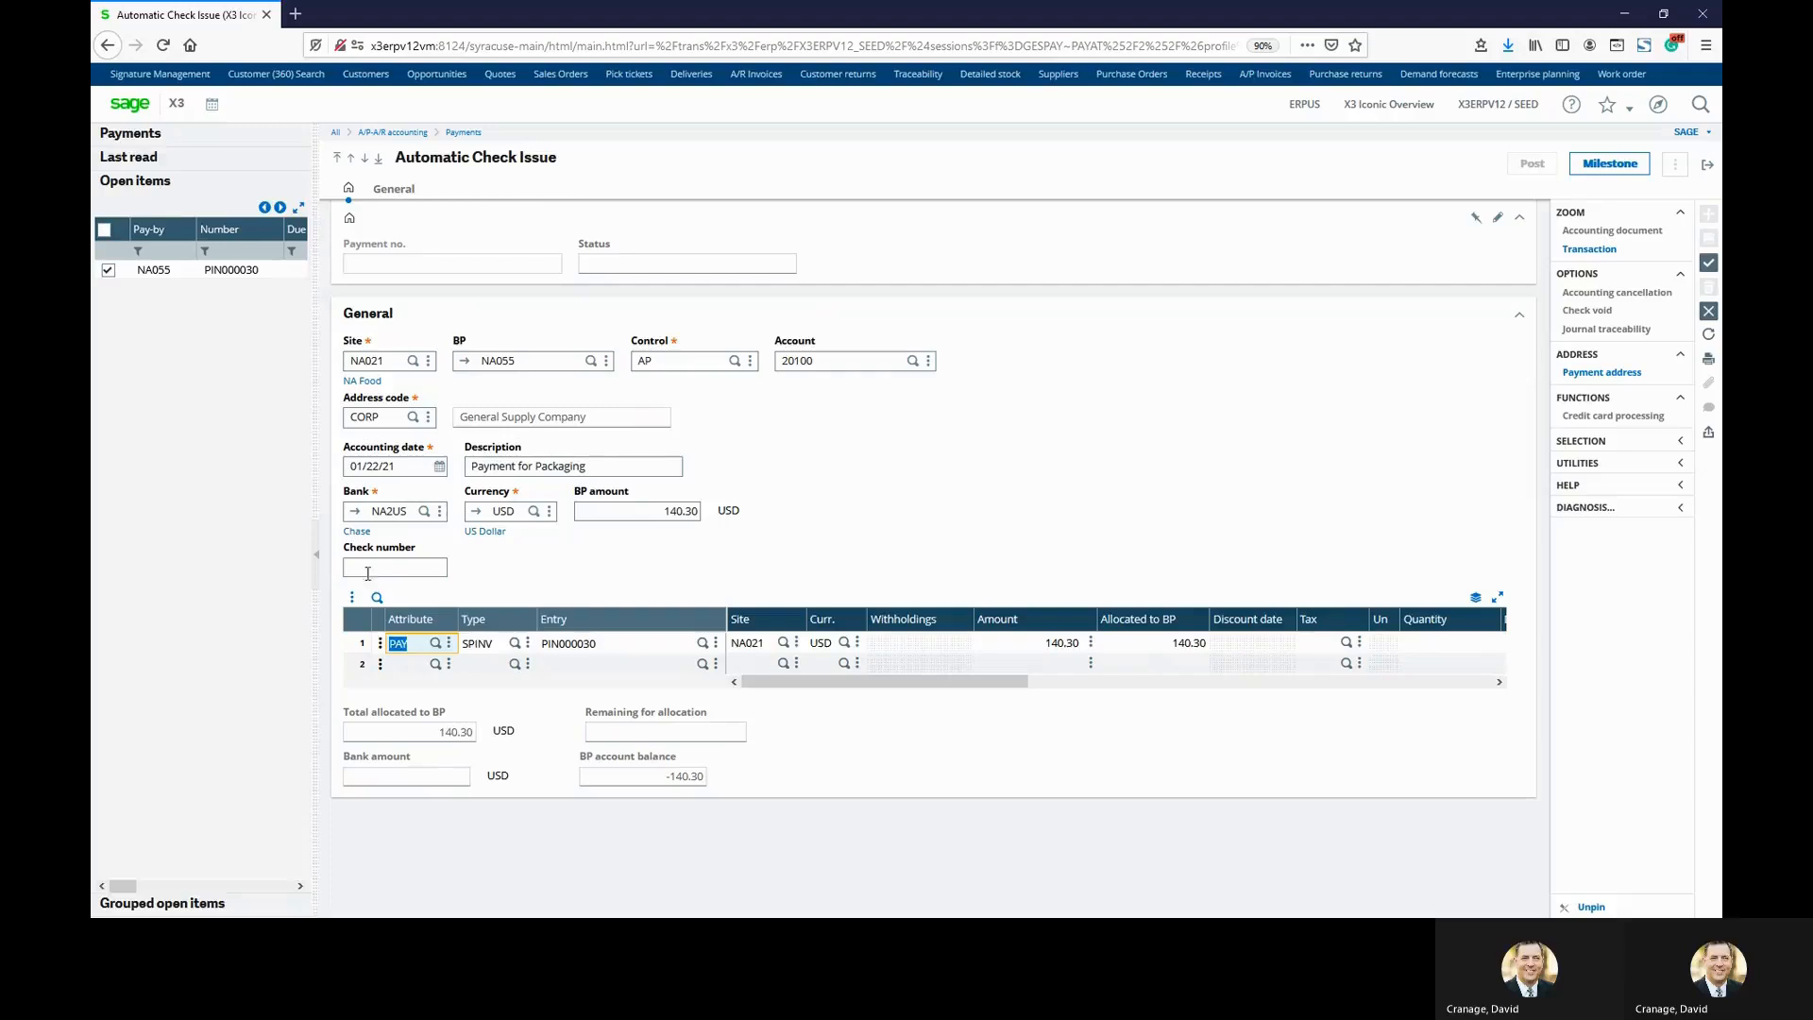
left_click(1707, 263)
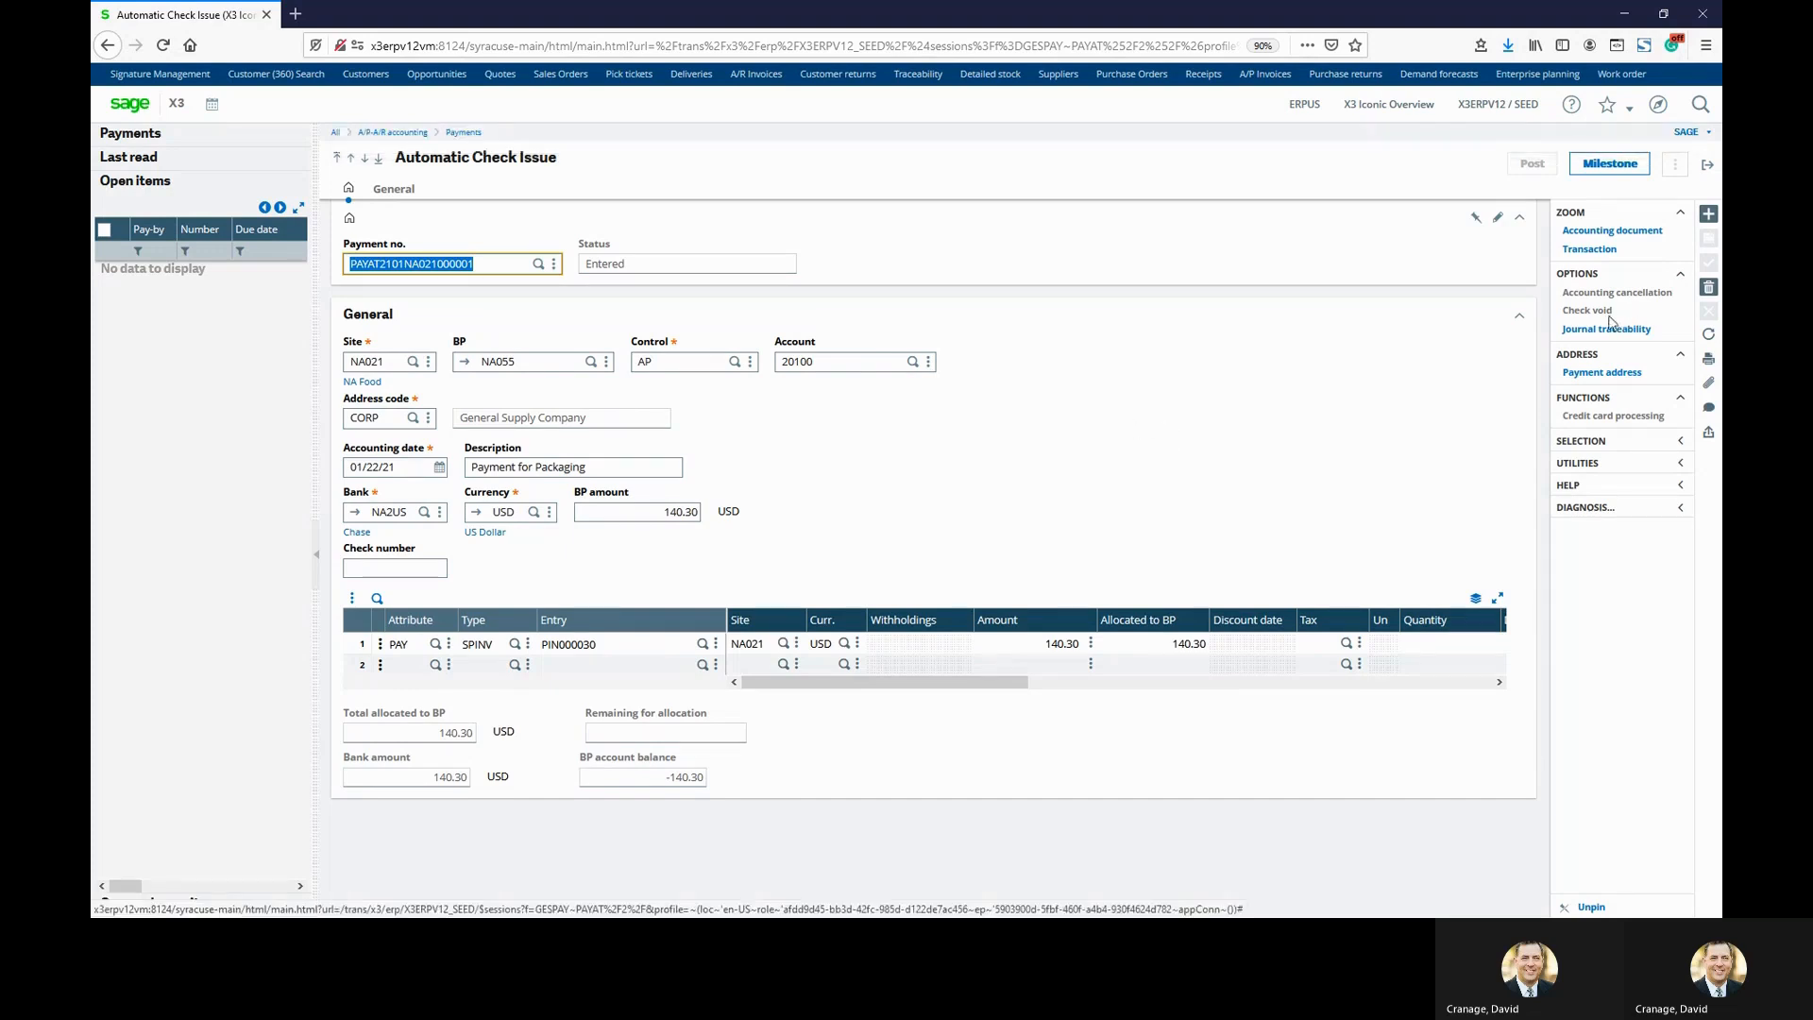
left_click(1237, 319)
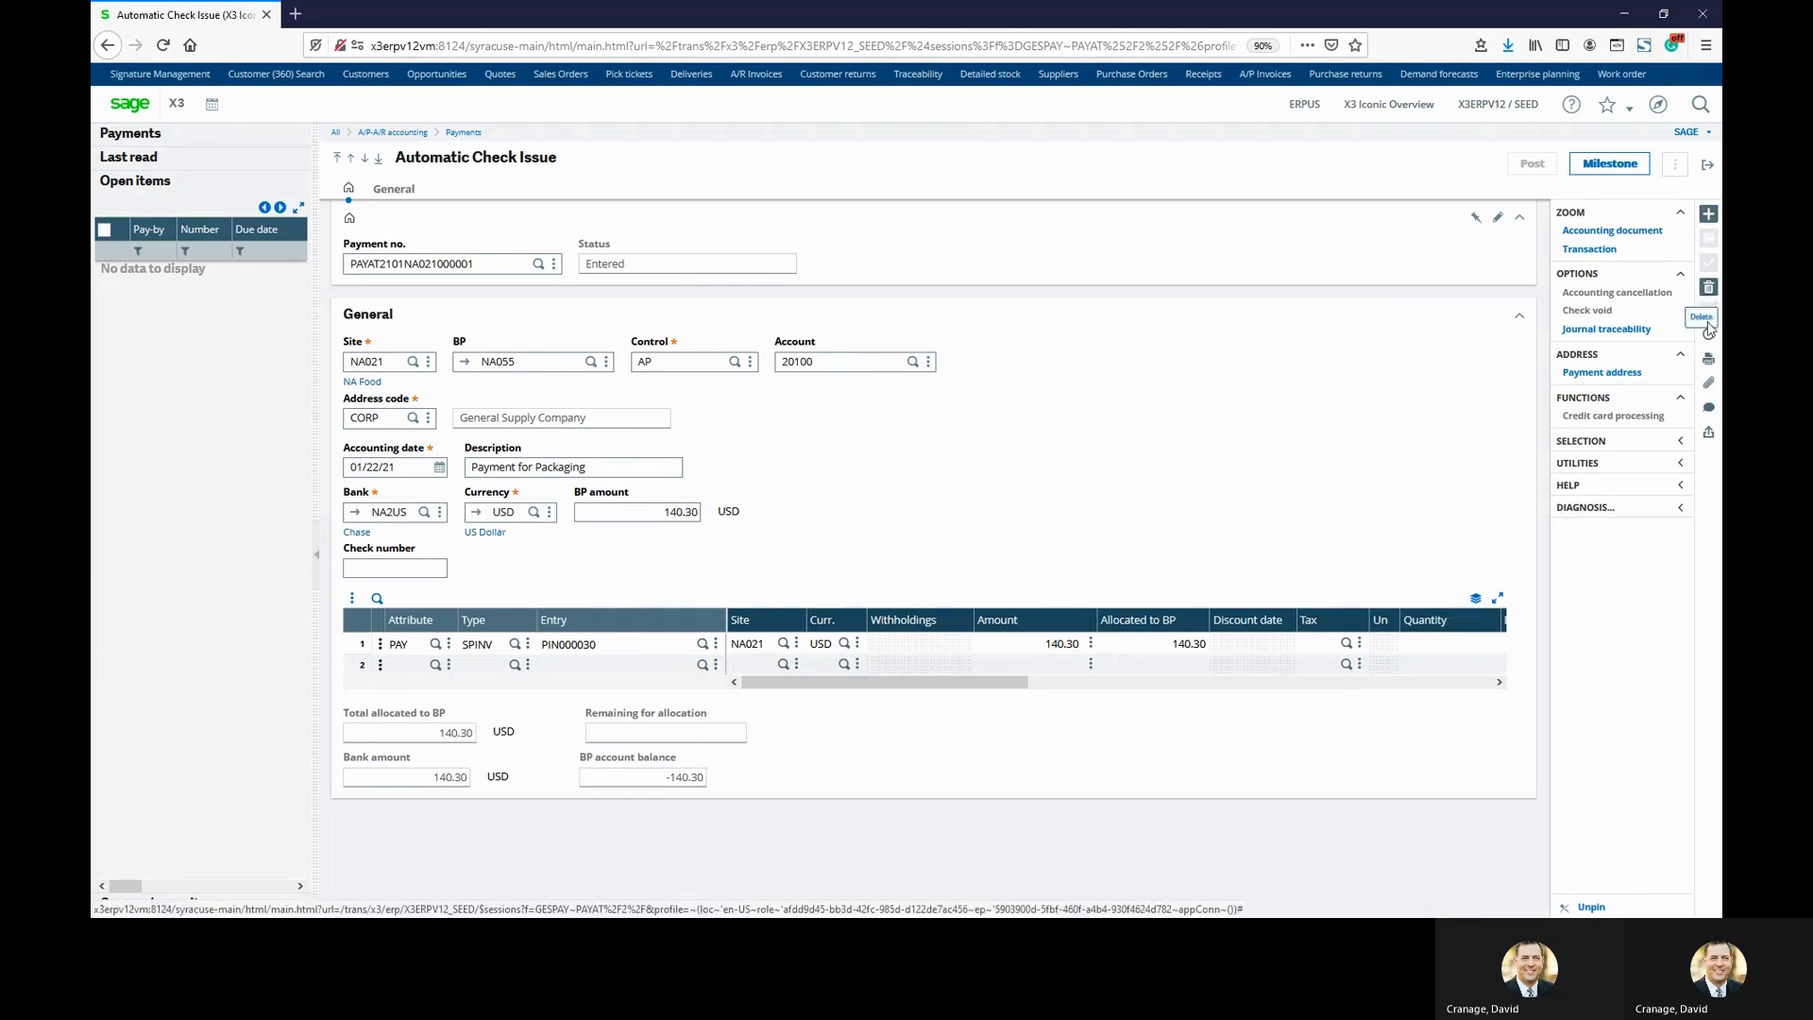
Print the payment record's check, view CHEQUE.pdf in Adobe Acrobat Reader, and close it along with the finished print job notice.
left_click(1706, 362)
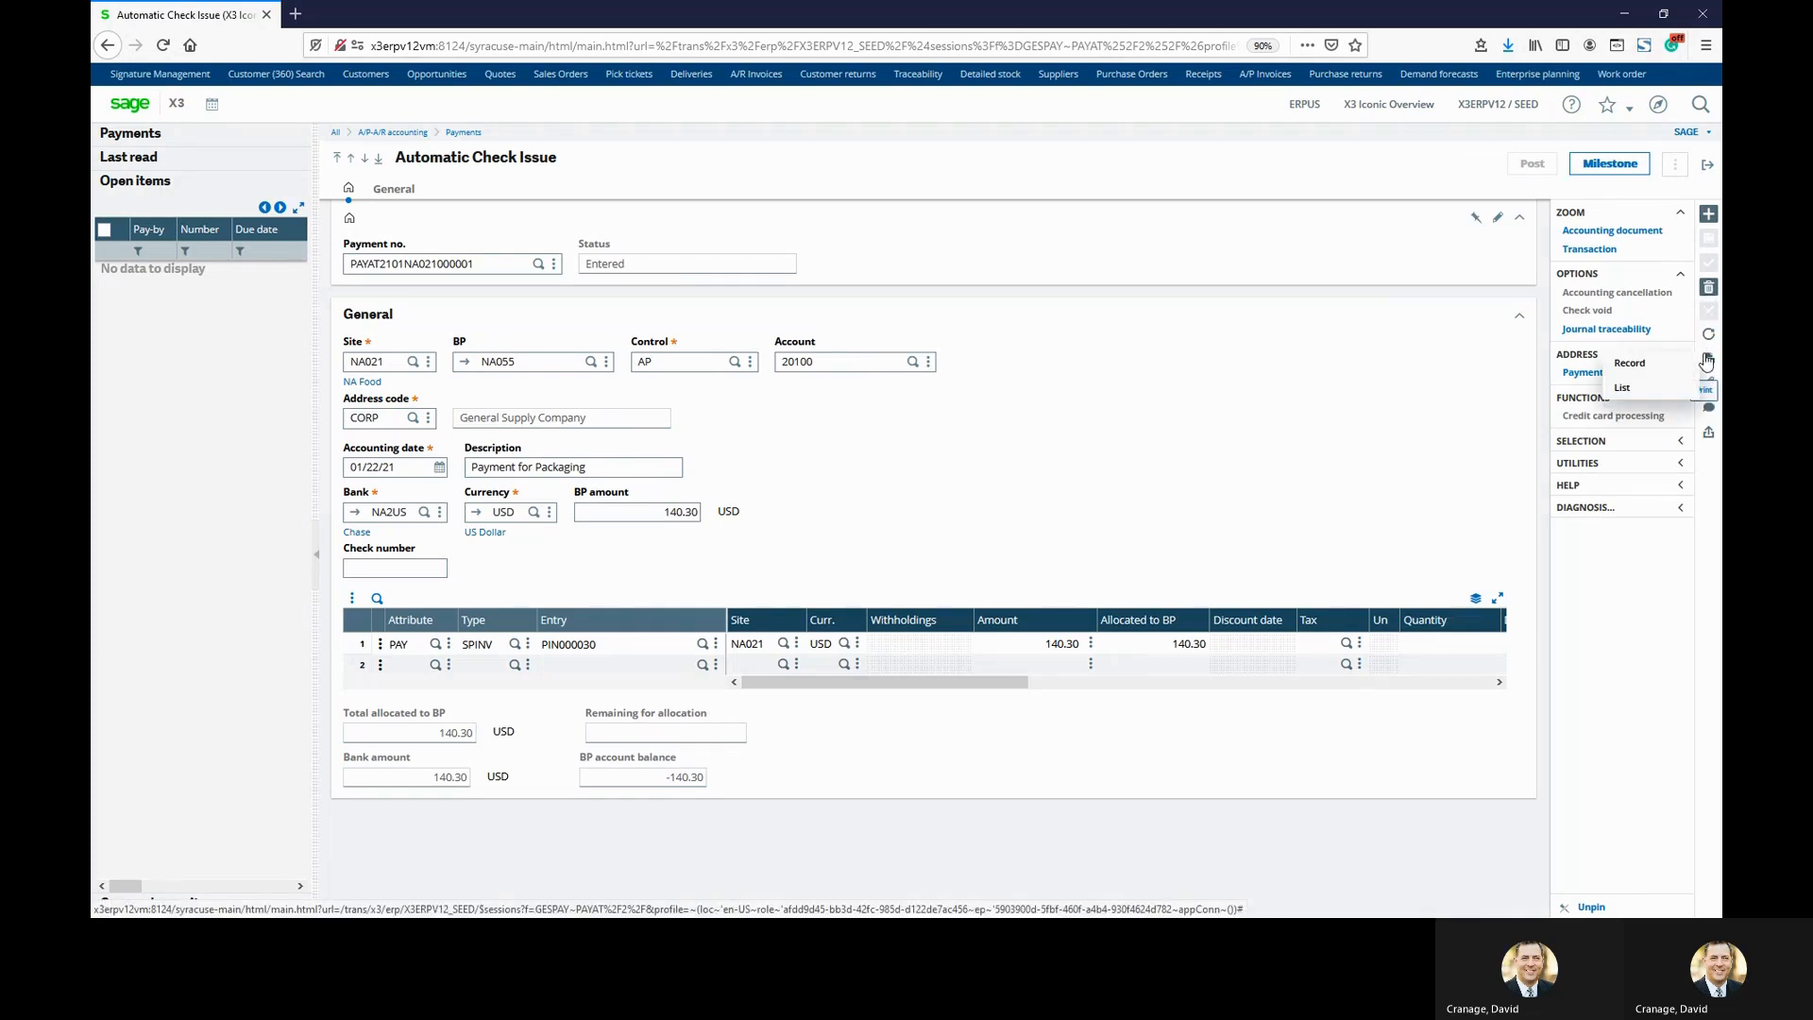
left_click(1628, 363)
left_click(1475, 166)
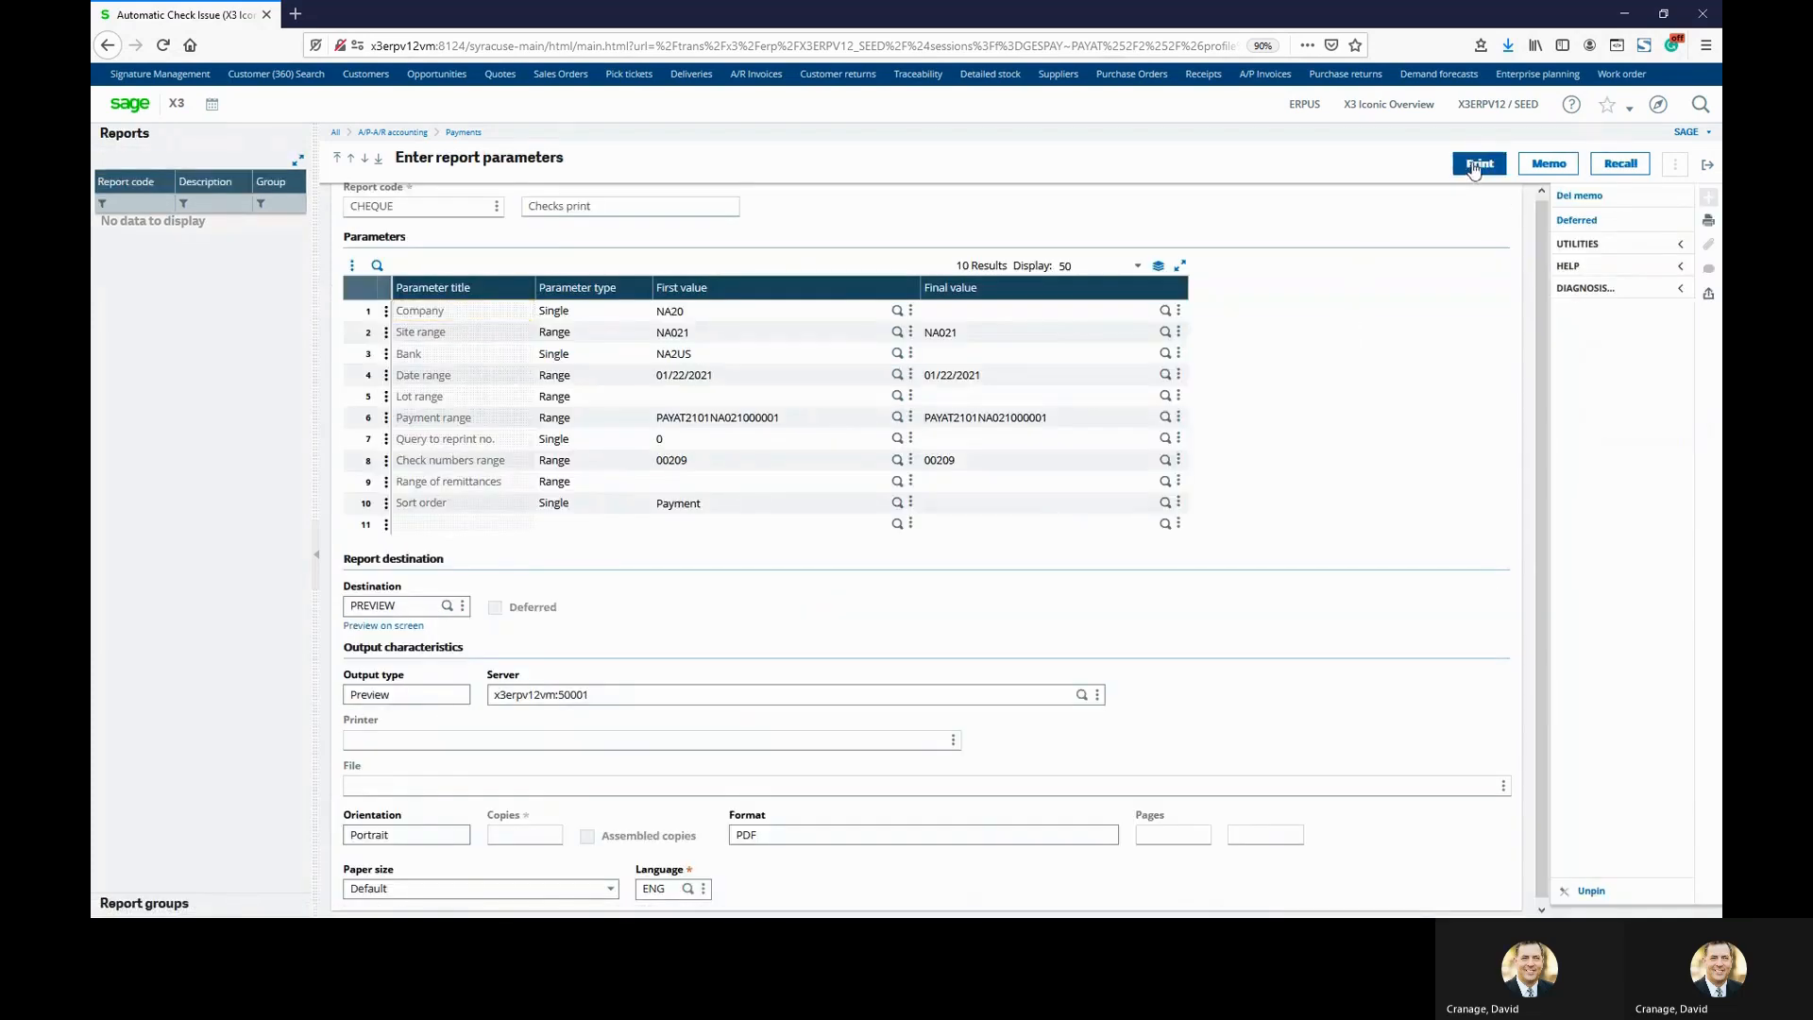
left_click(1061, 296)
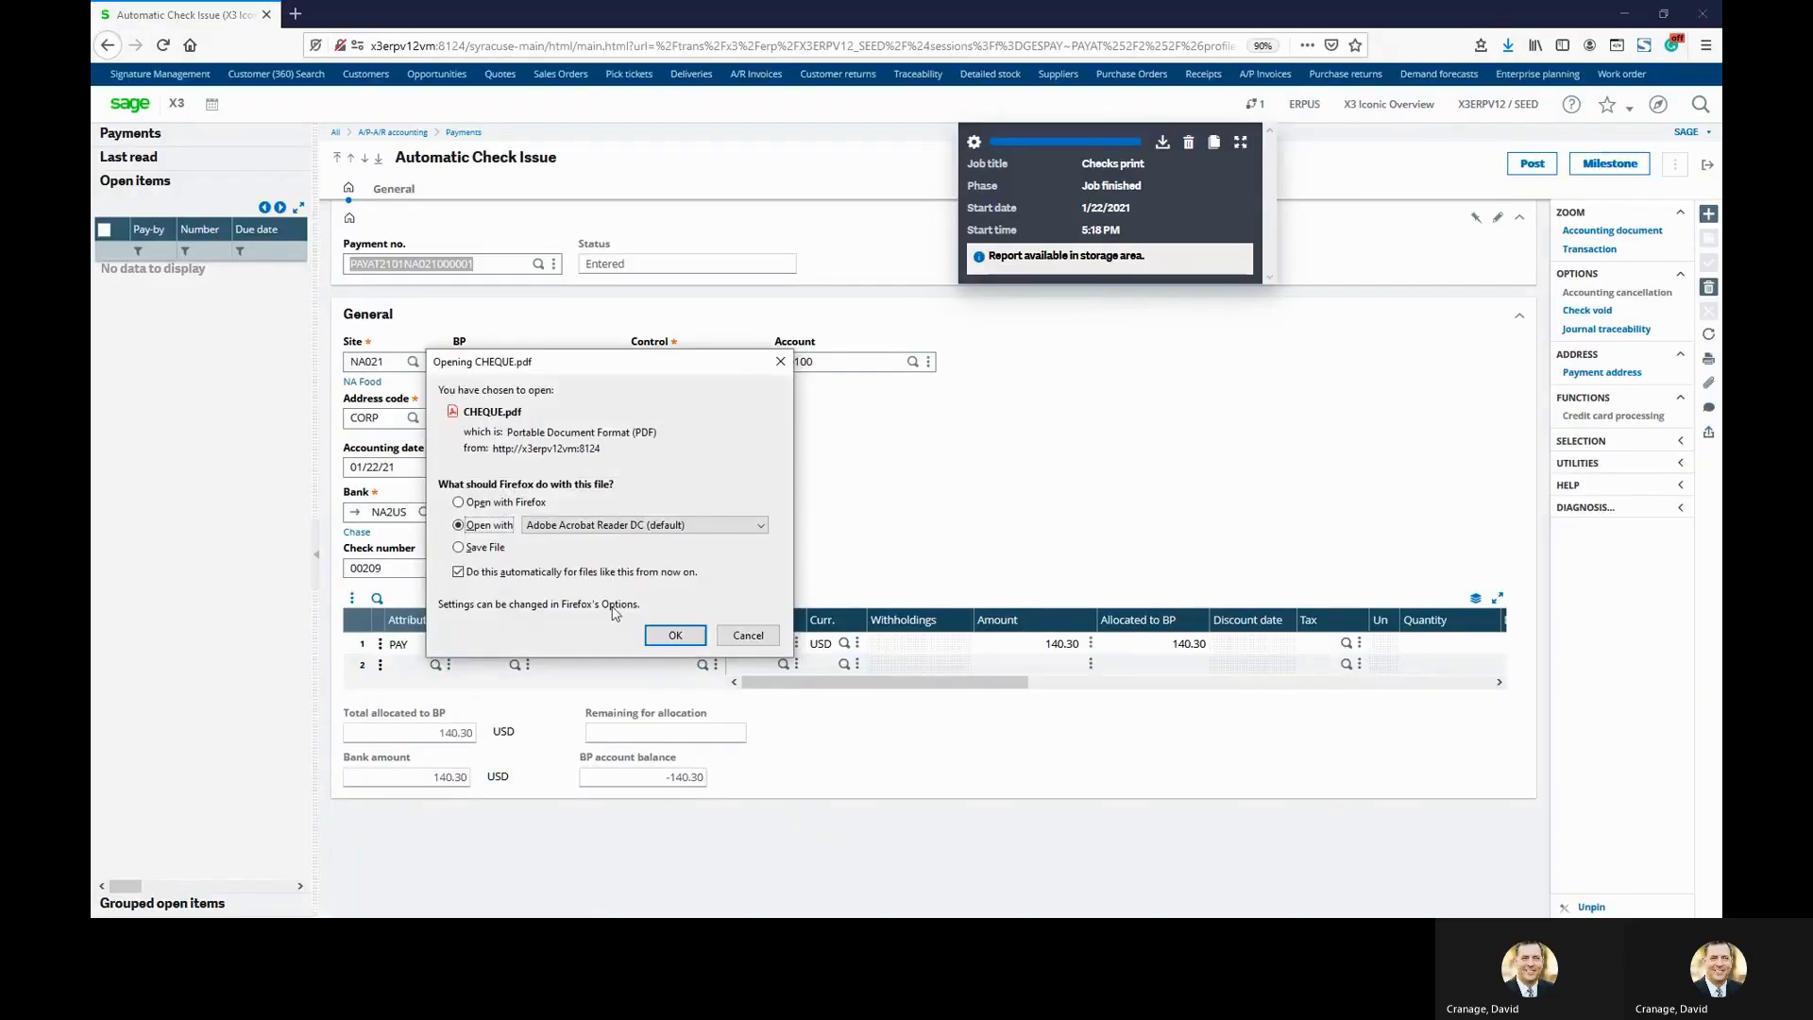
left_click(680, 638)
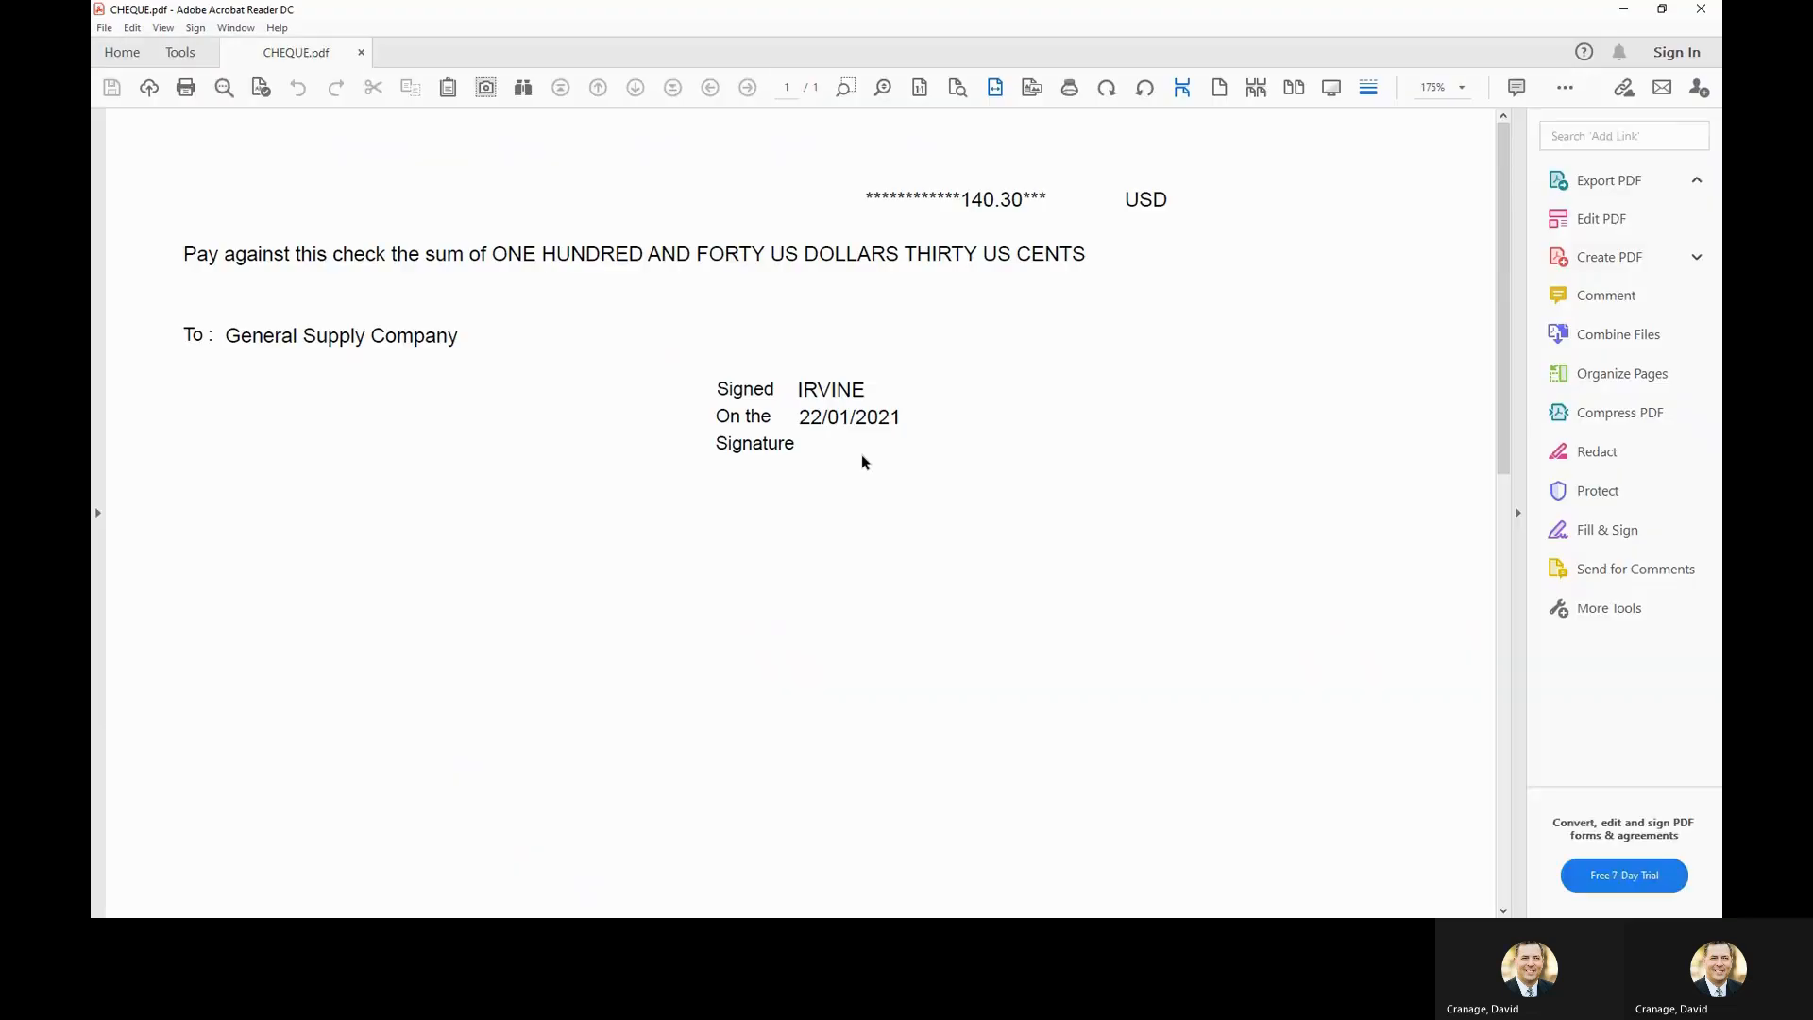
left_click(1700, 9)
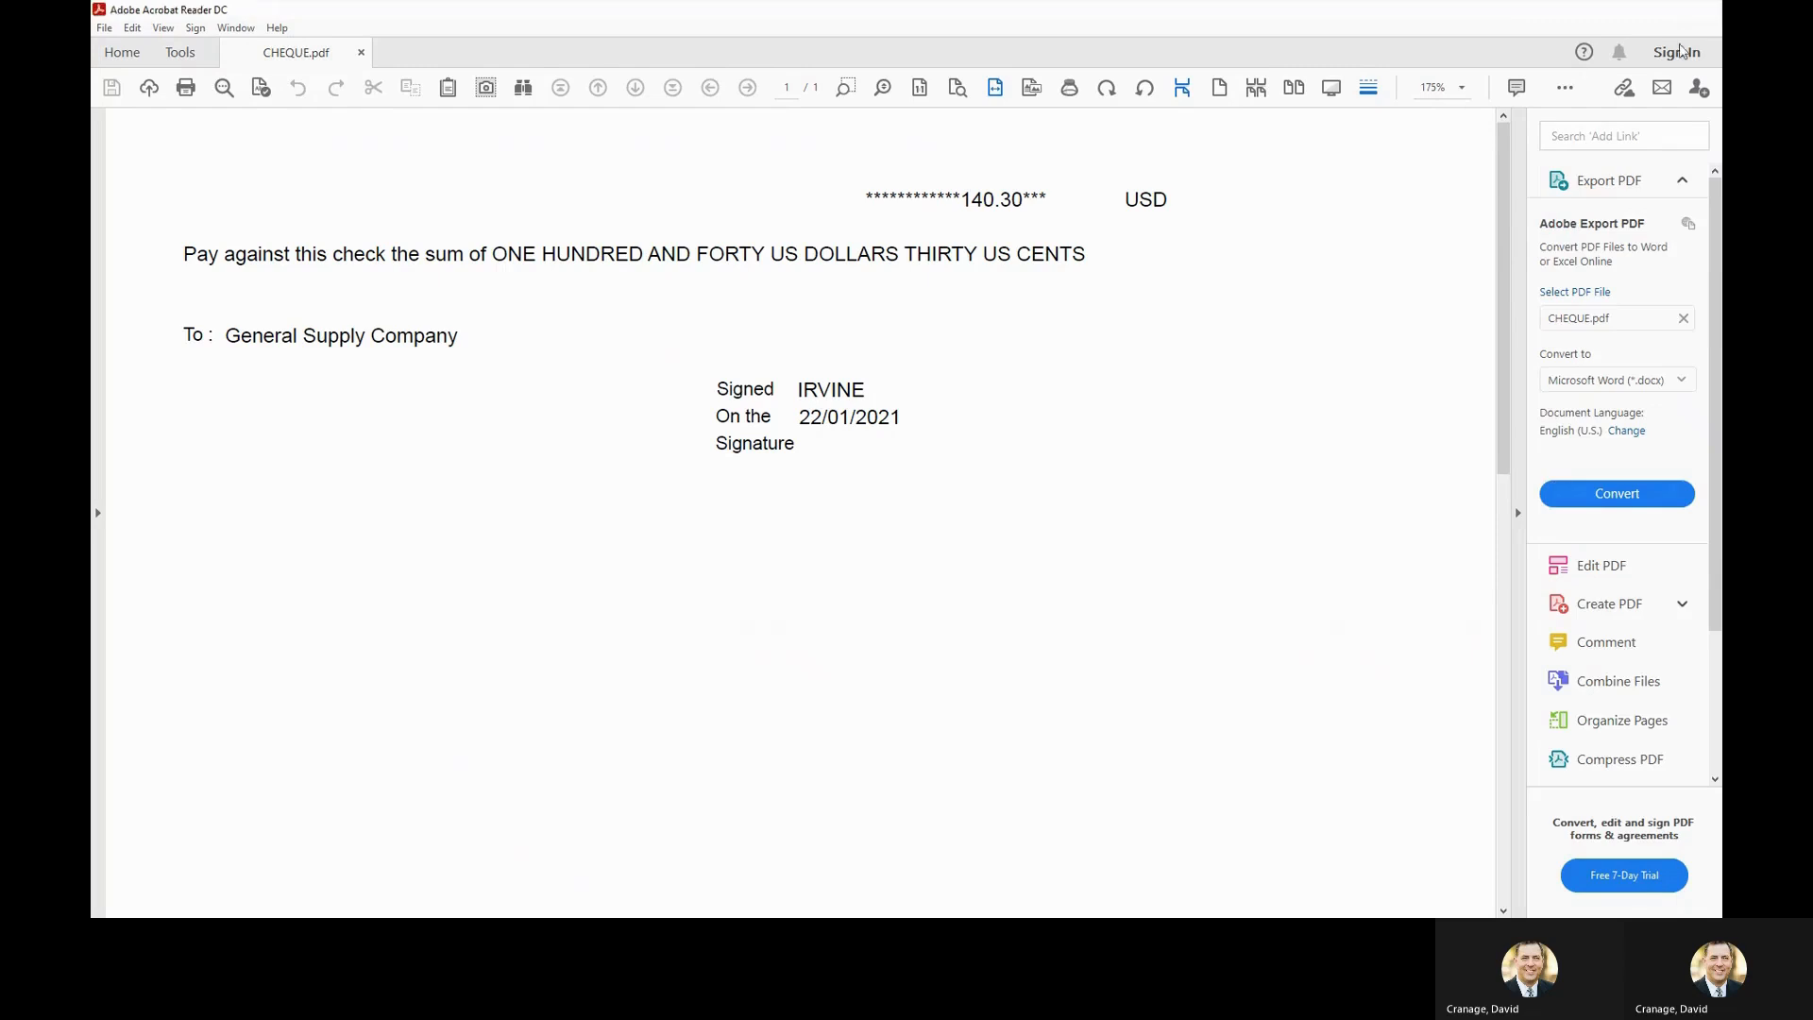
left_click(1189, 143)
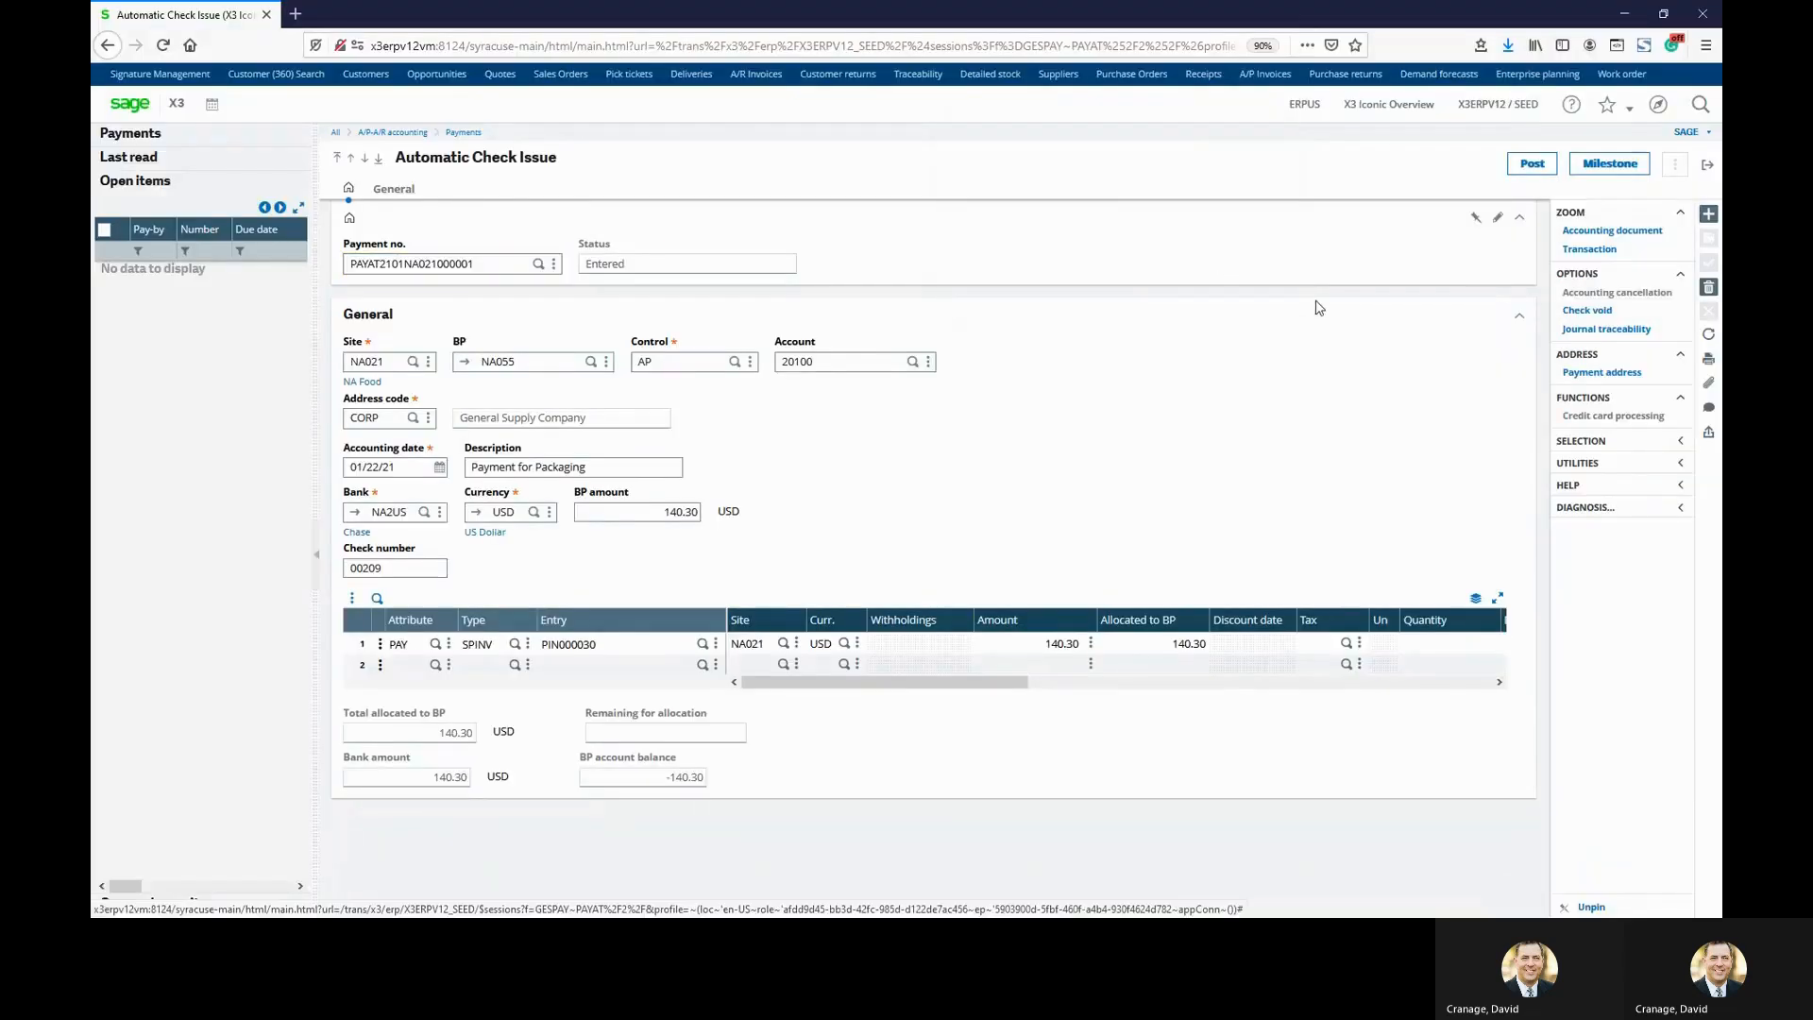
Post the payment with value date 01/22/21, close the posting log and return to the procure-to-pay process map.
left_click(1531, 164)
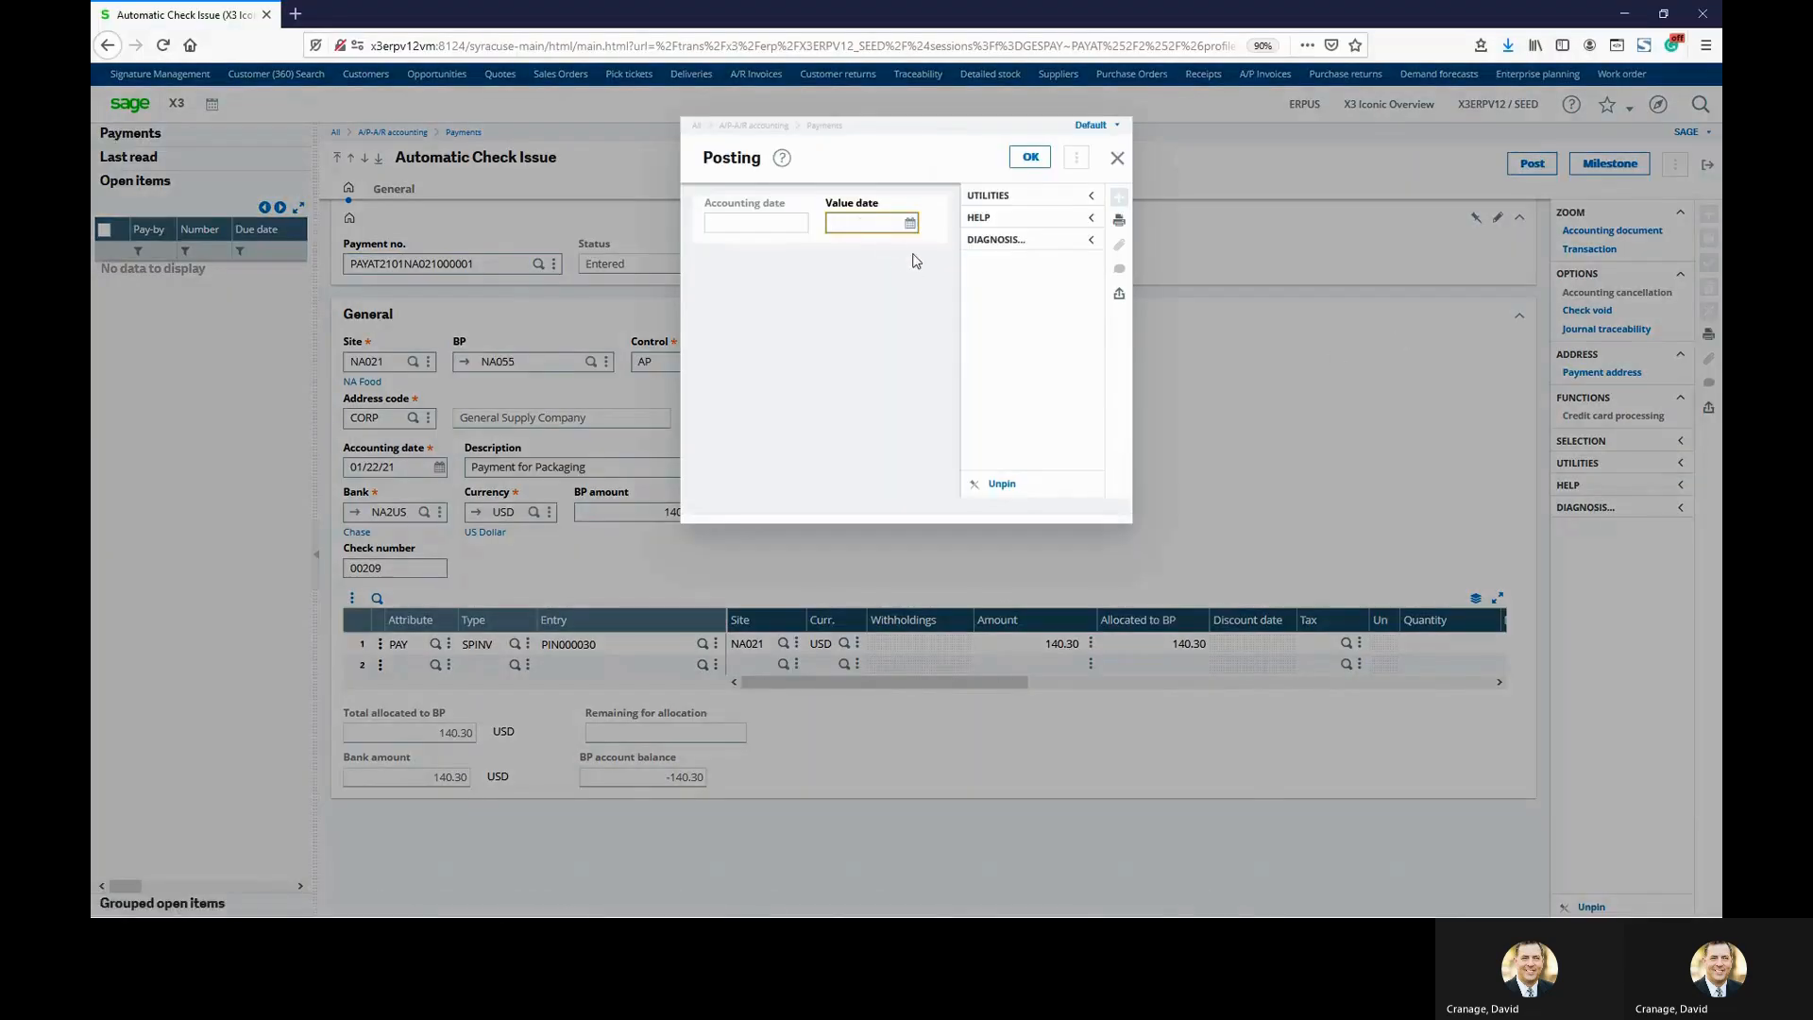
type("0")
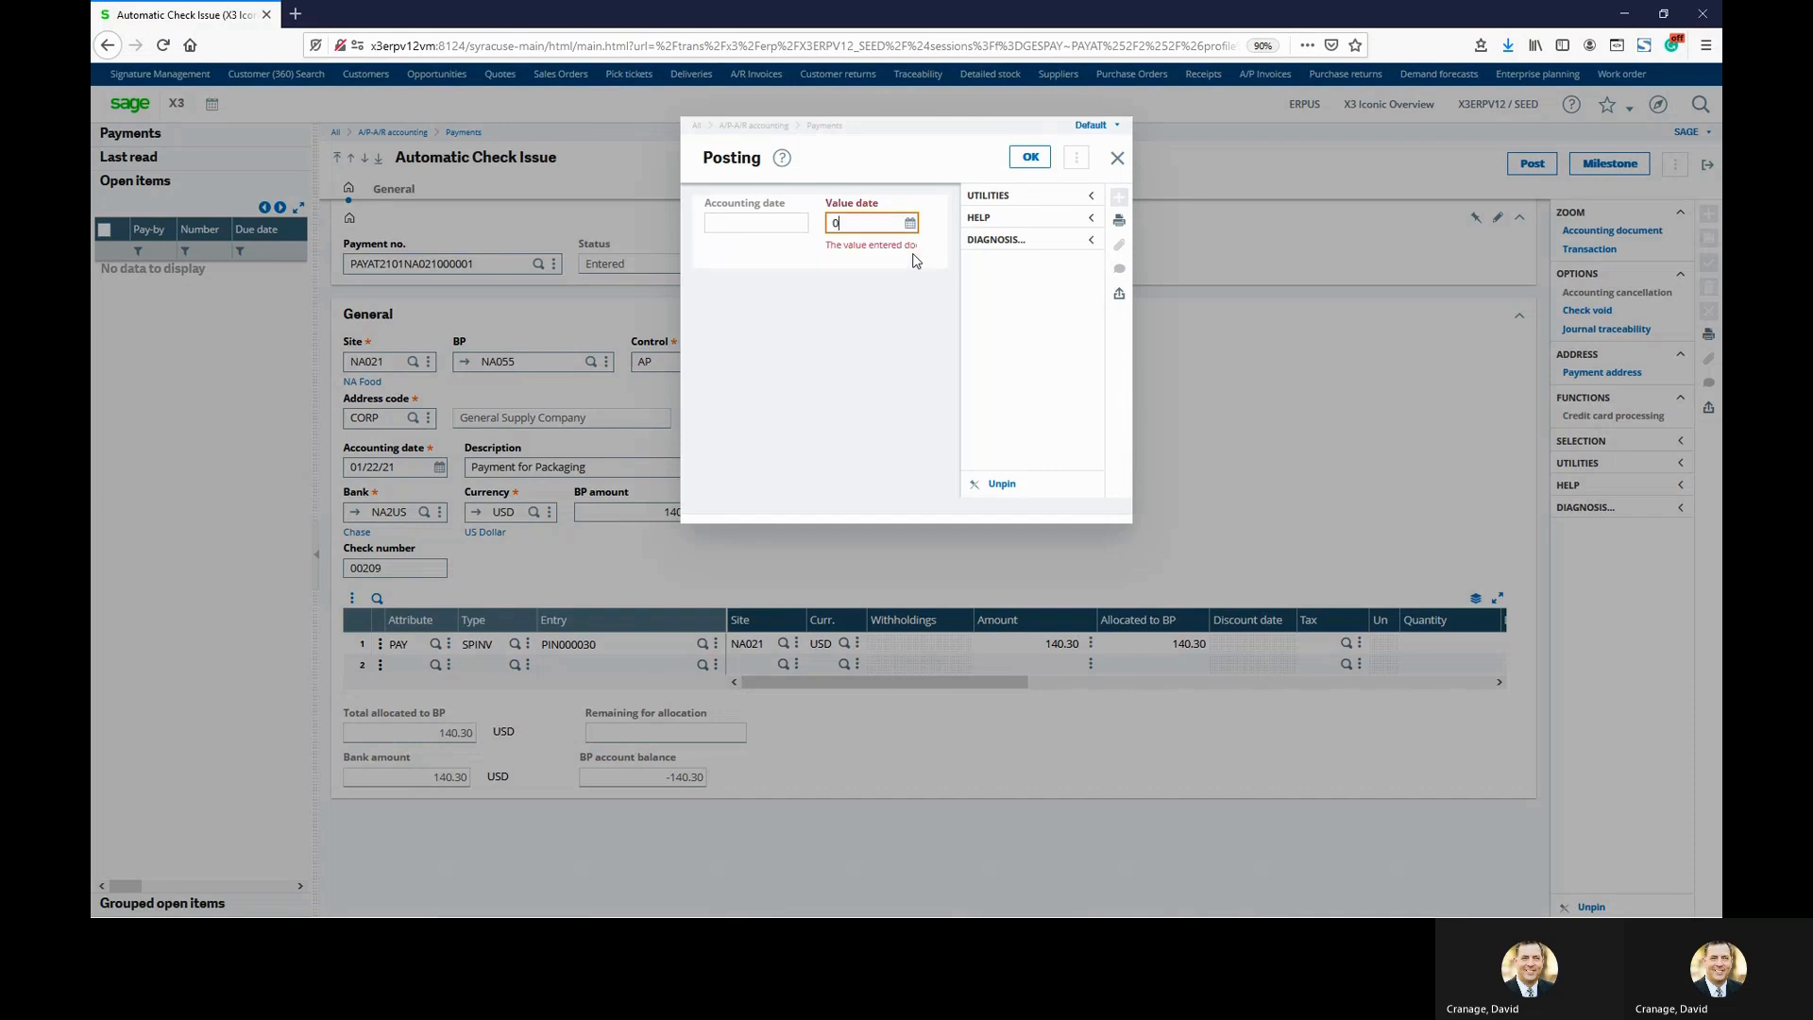
type("`")
key("BackSpace")
key("BackSpace")
type("012221")
key("Tab")
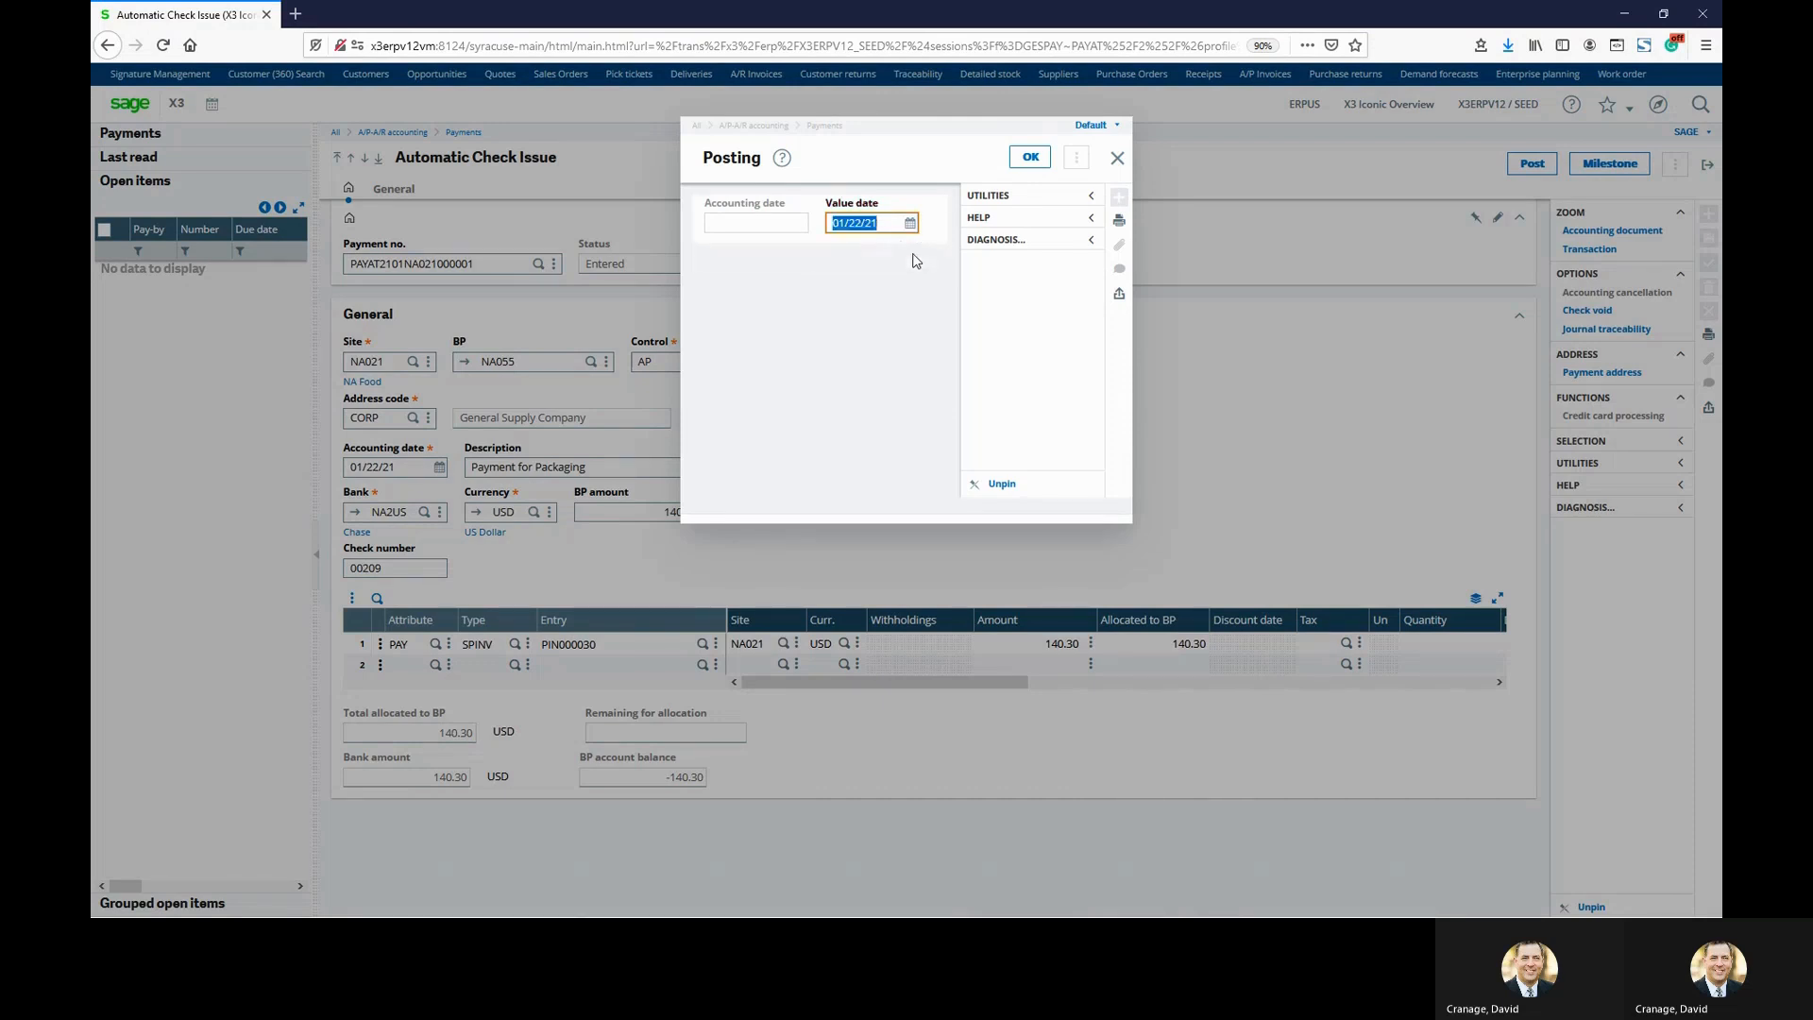
left_click(1030, 157)
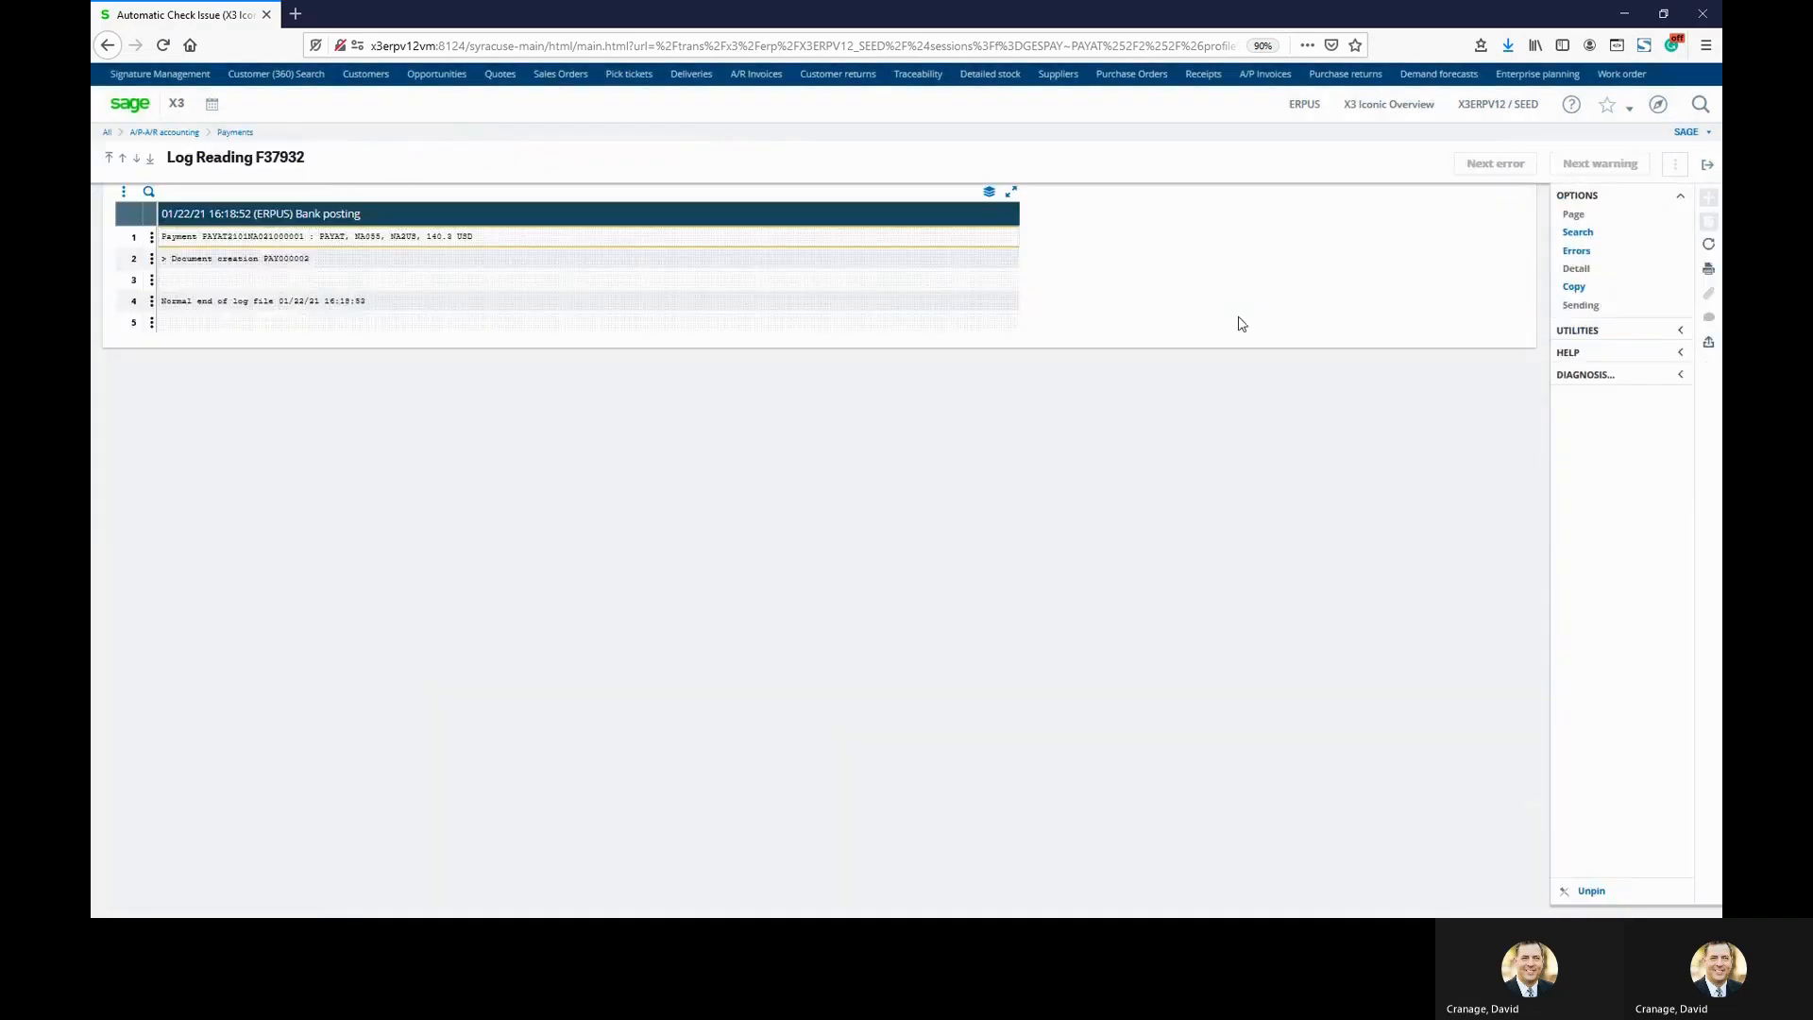
left_click(1706, 164)
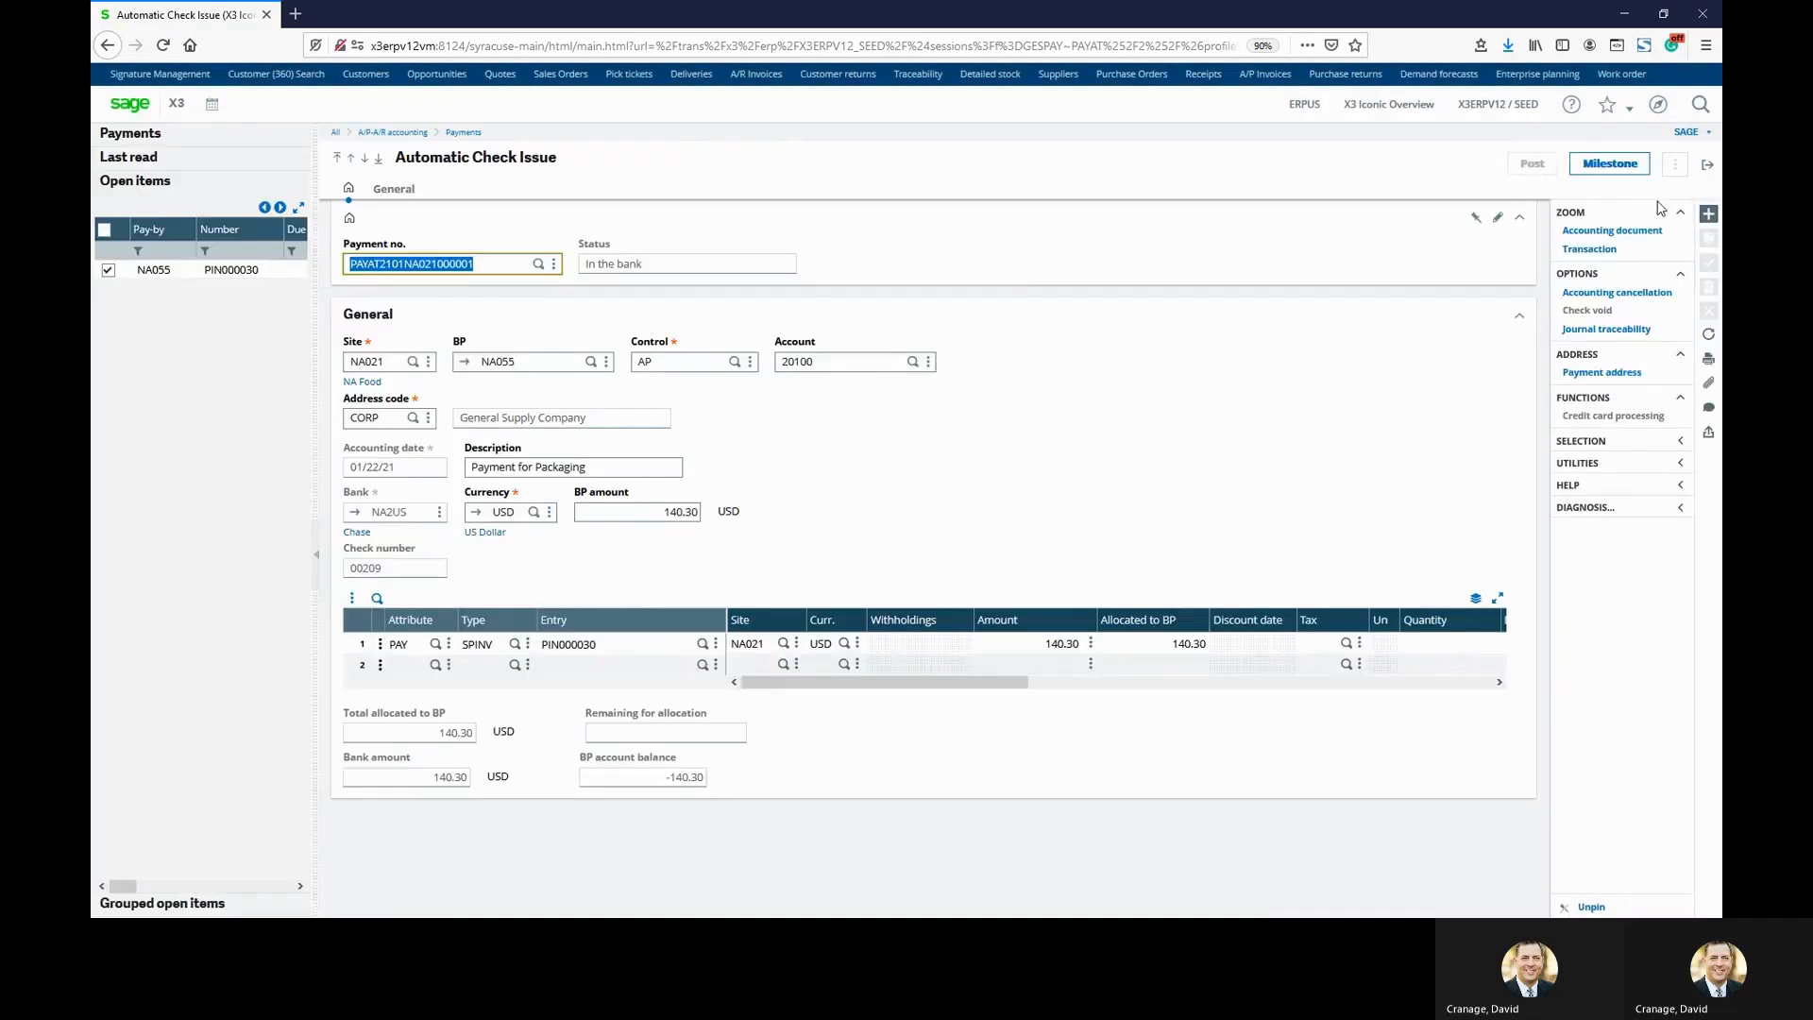
left_click(1707, 165)
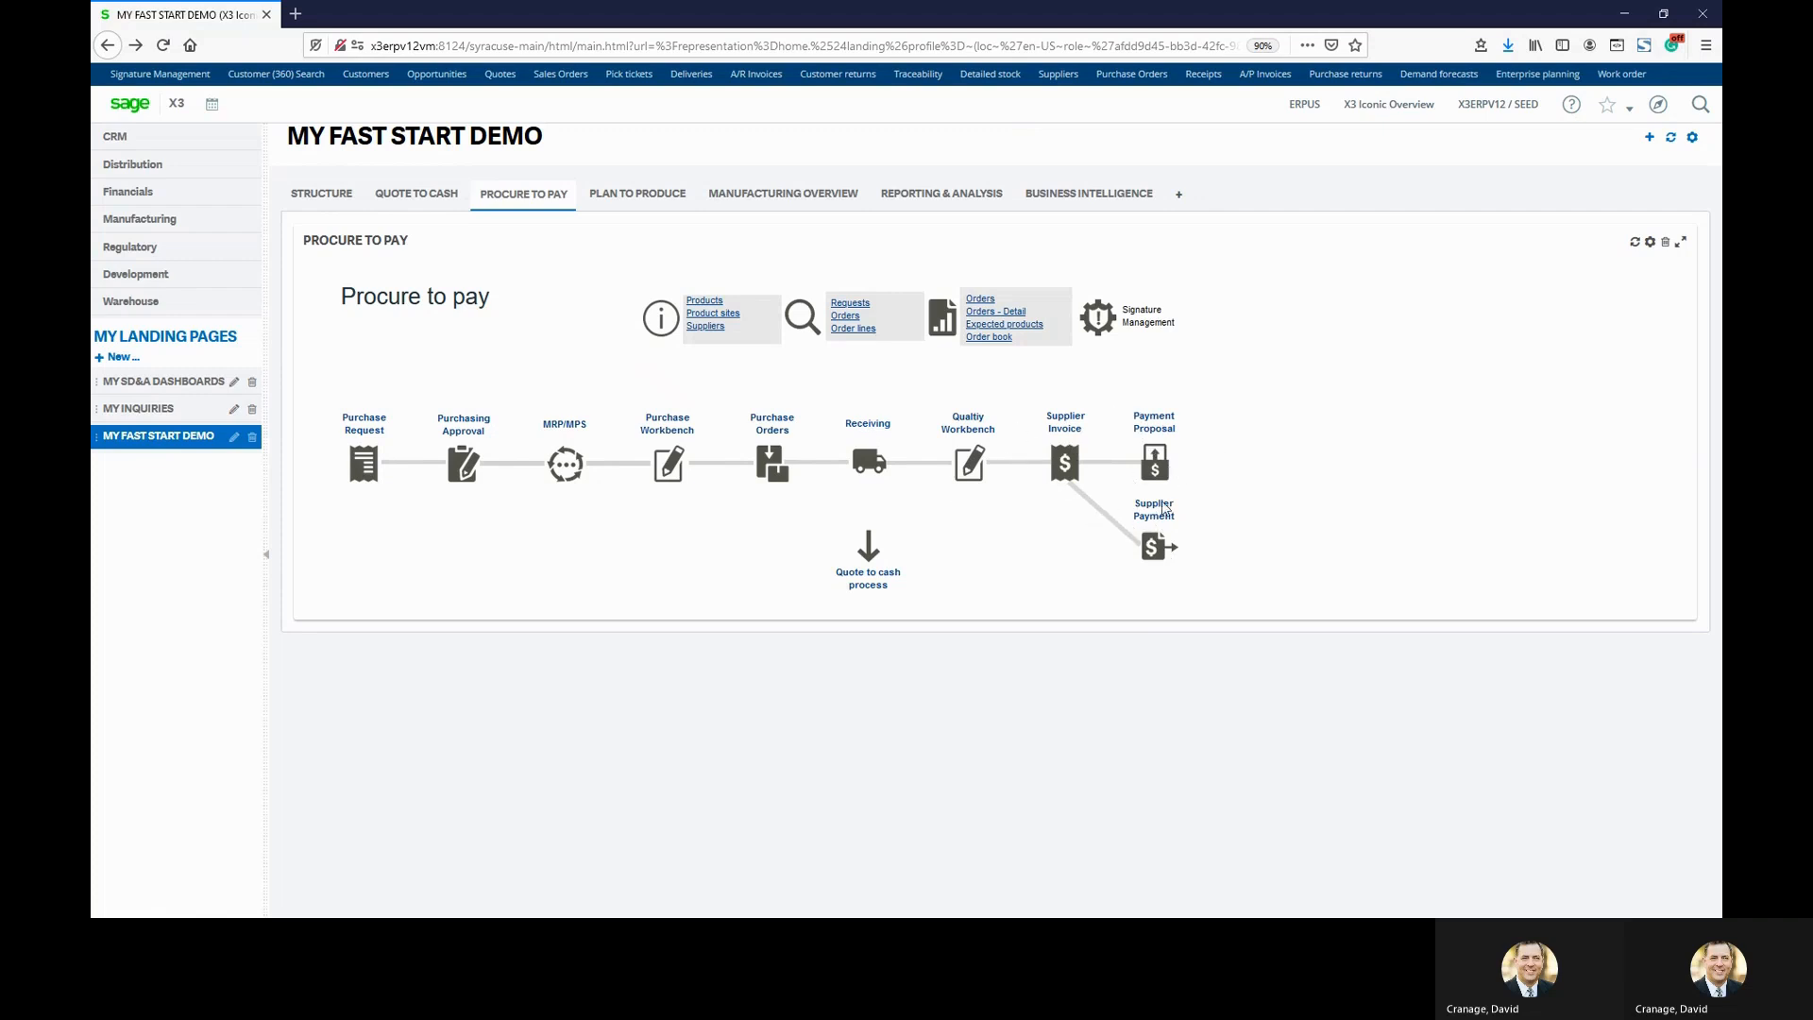
Review the full purchase journal traceability of purchase request PRQNA0210003's RAW316 line, widening the document number column, and return to the process map.
left_click(359, 470)
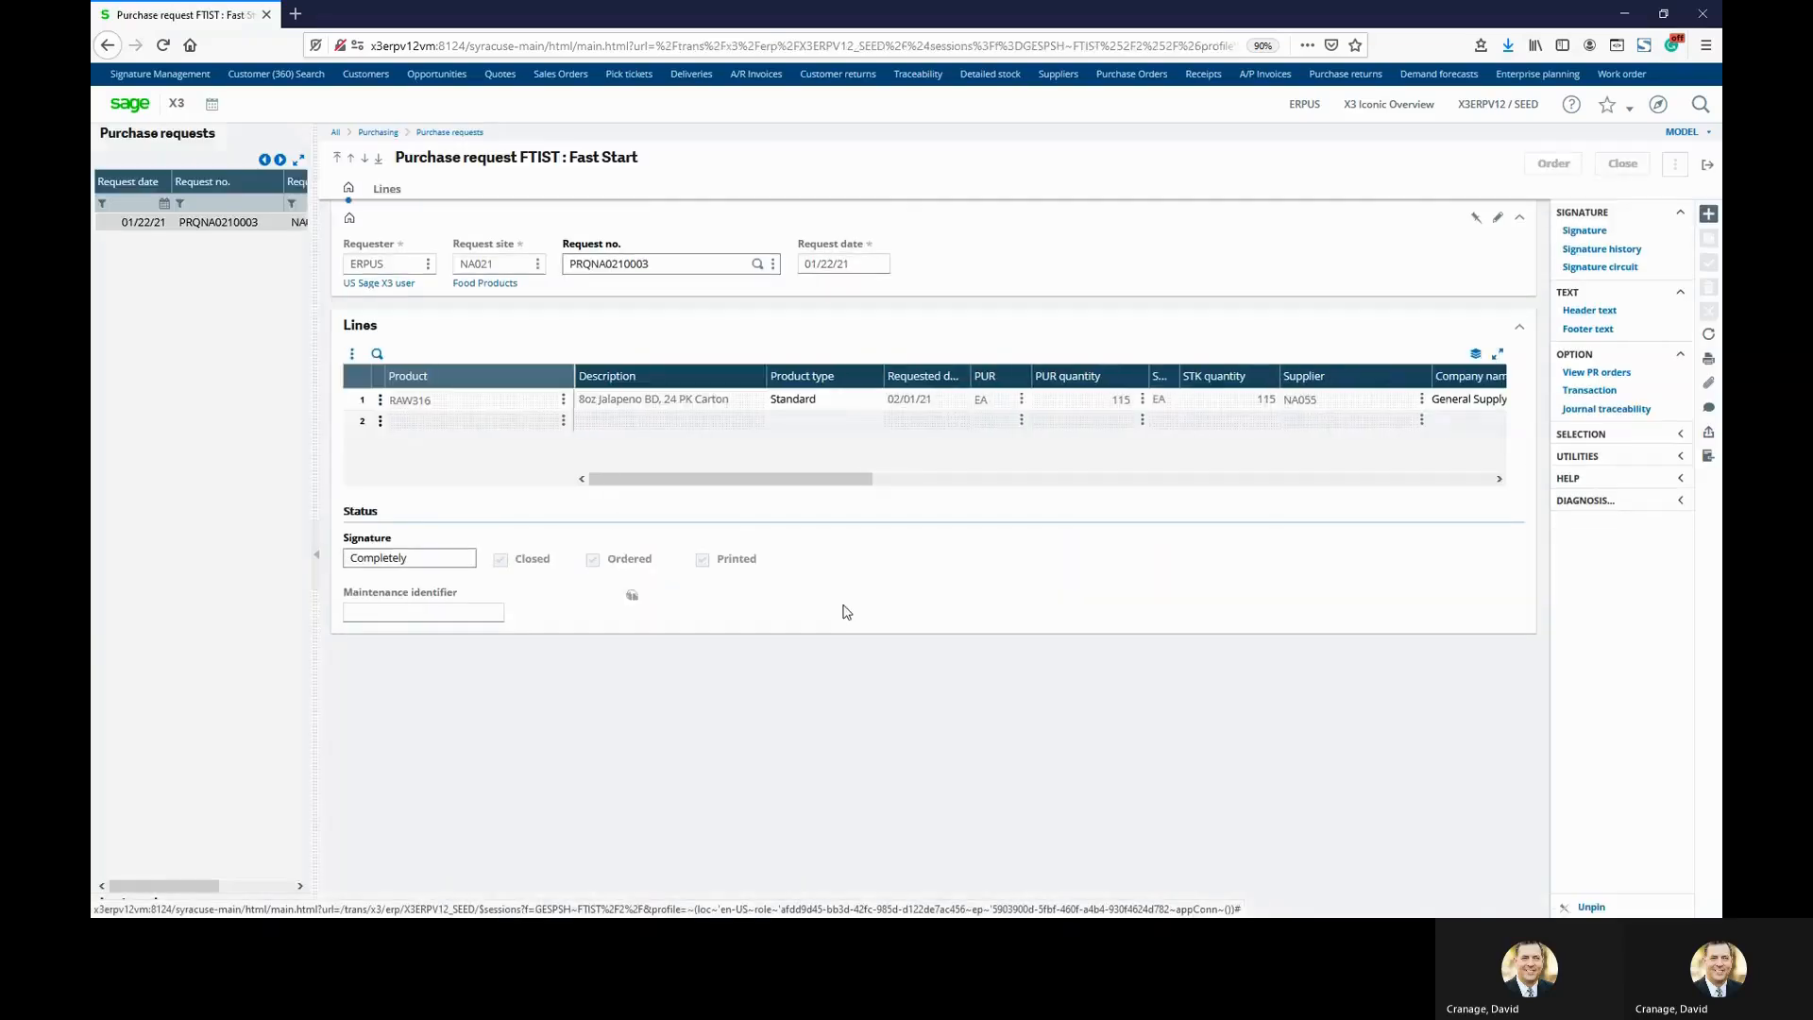
left_click(462, 400)
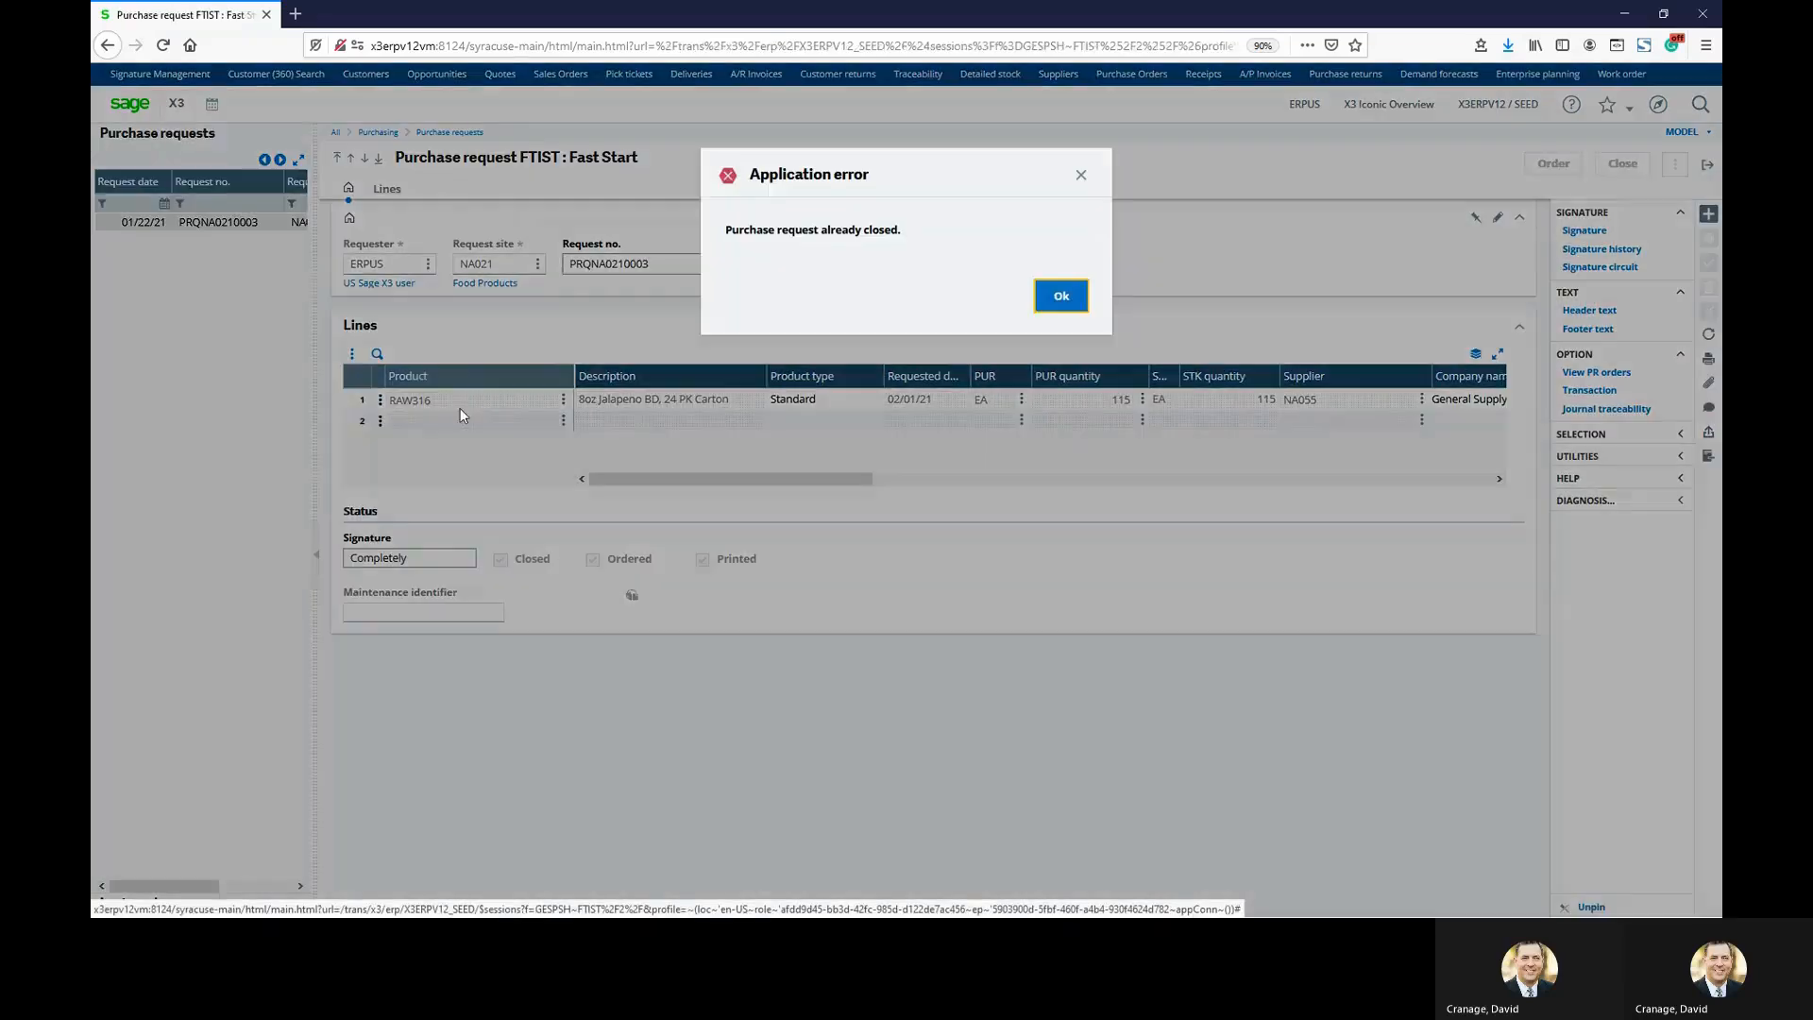
left_click(1066, 295)
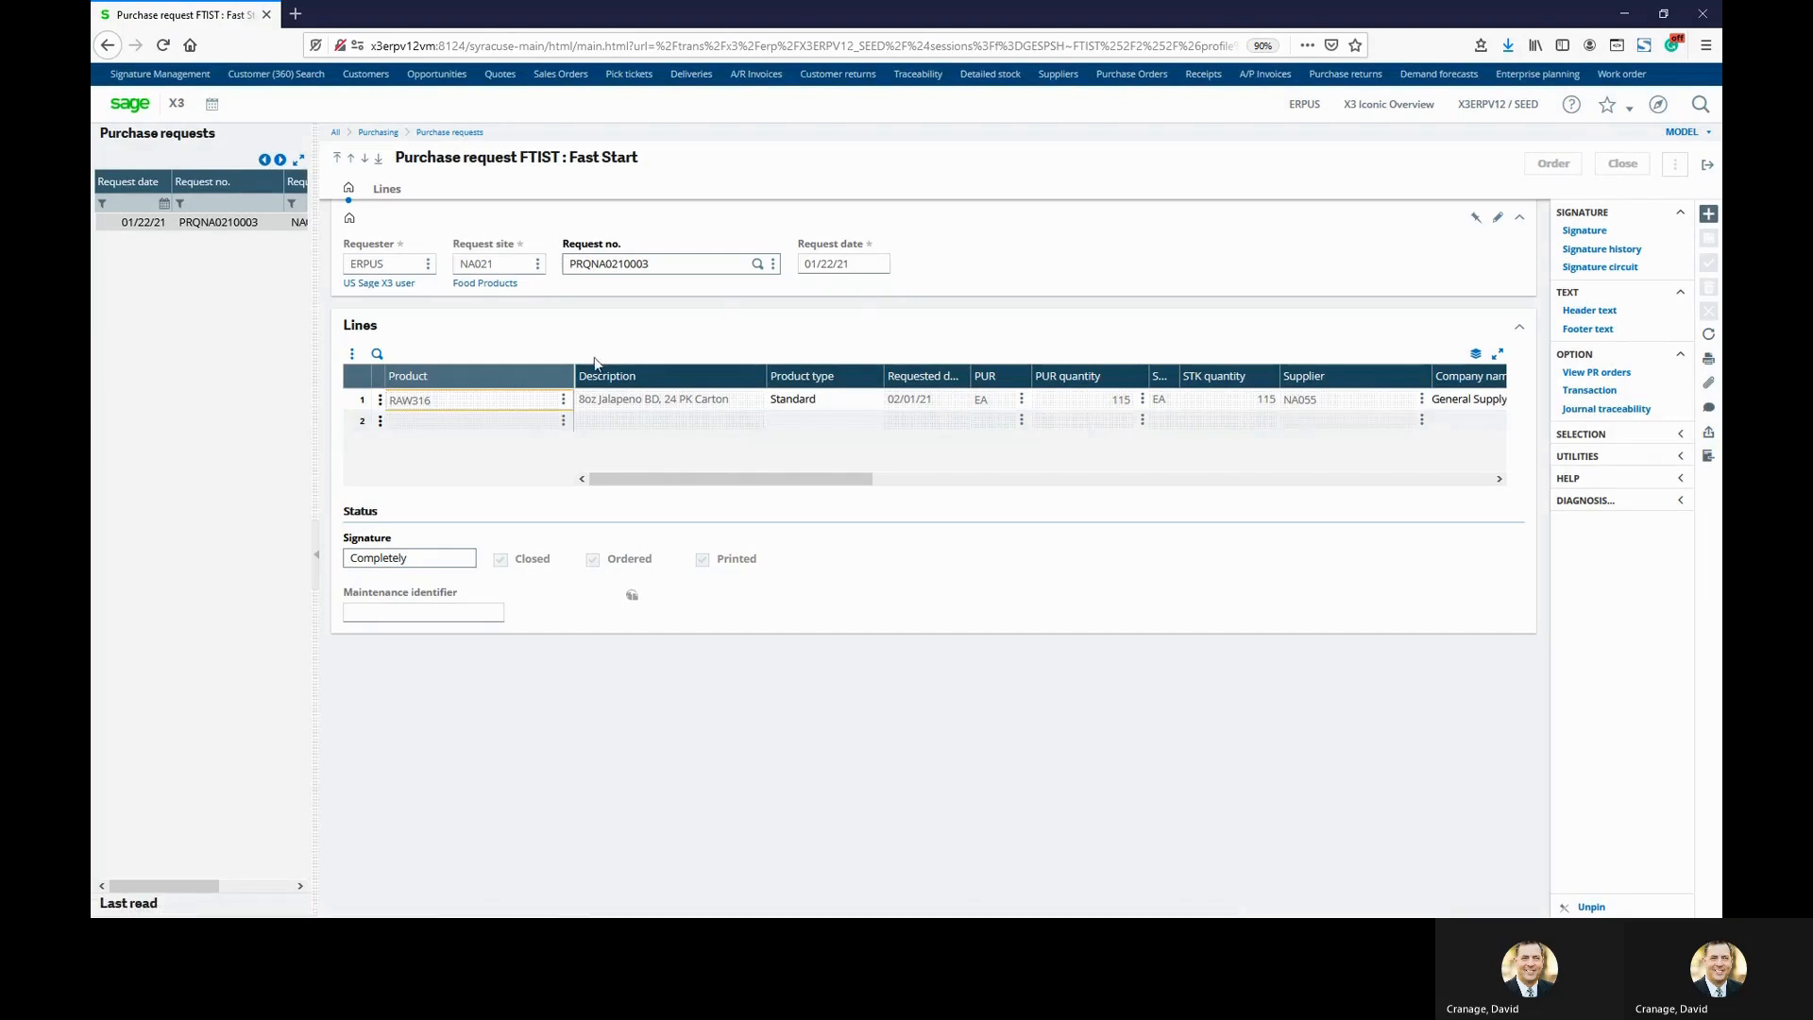
left_click(380, 401)
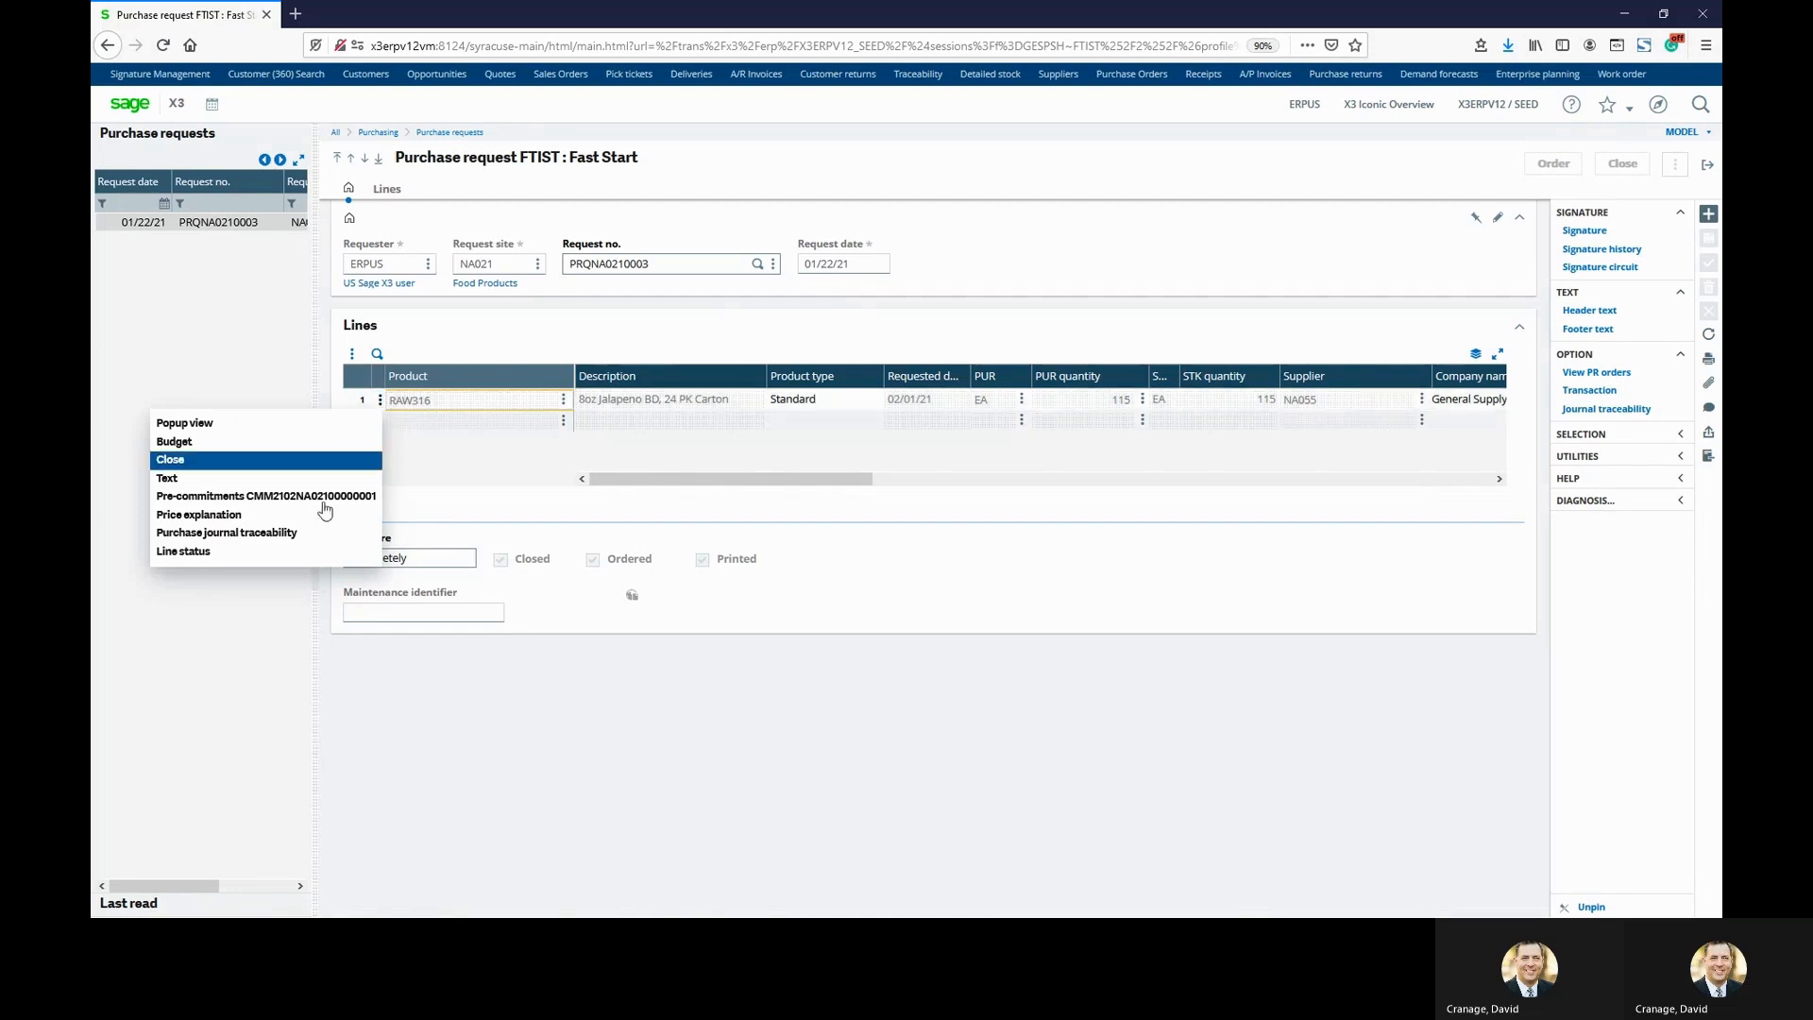
left_click(297, 536)
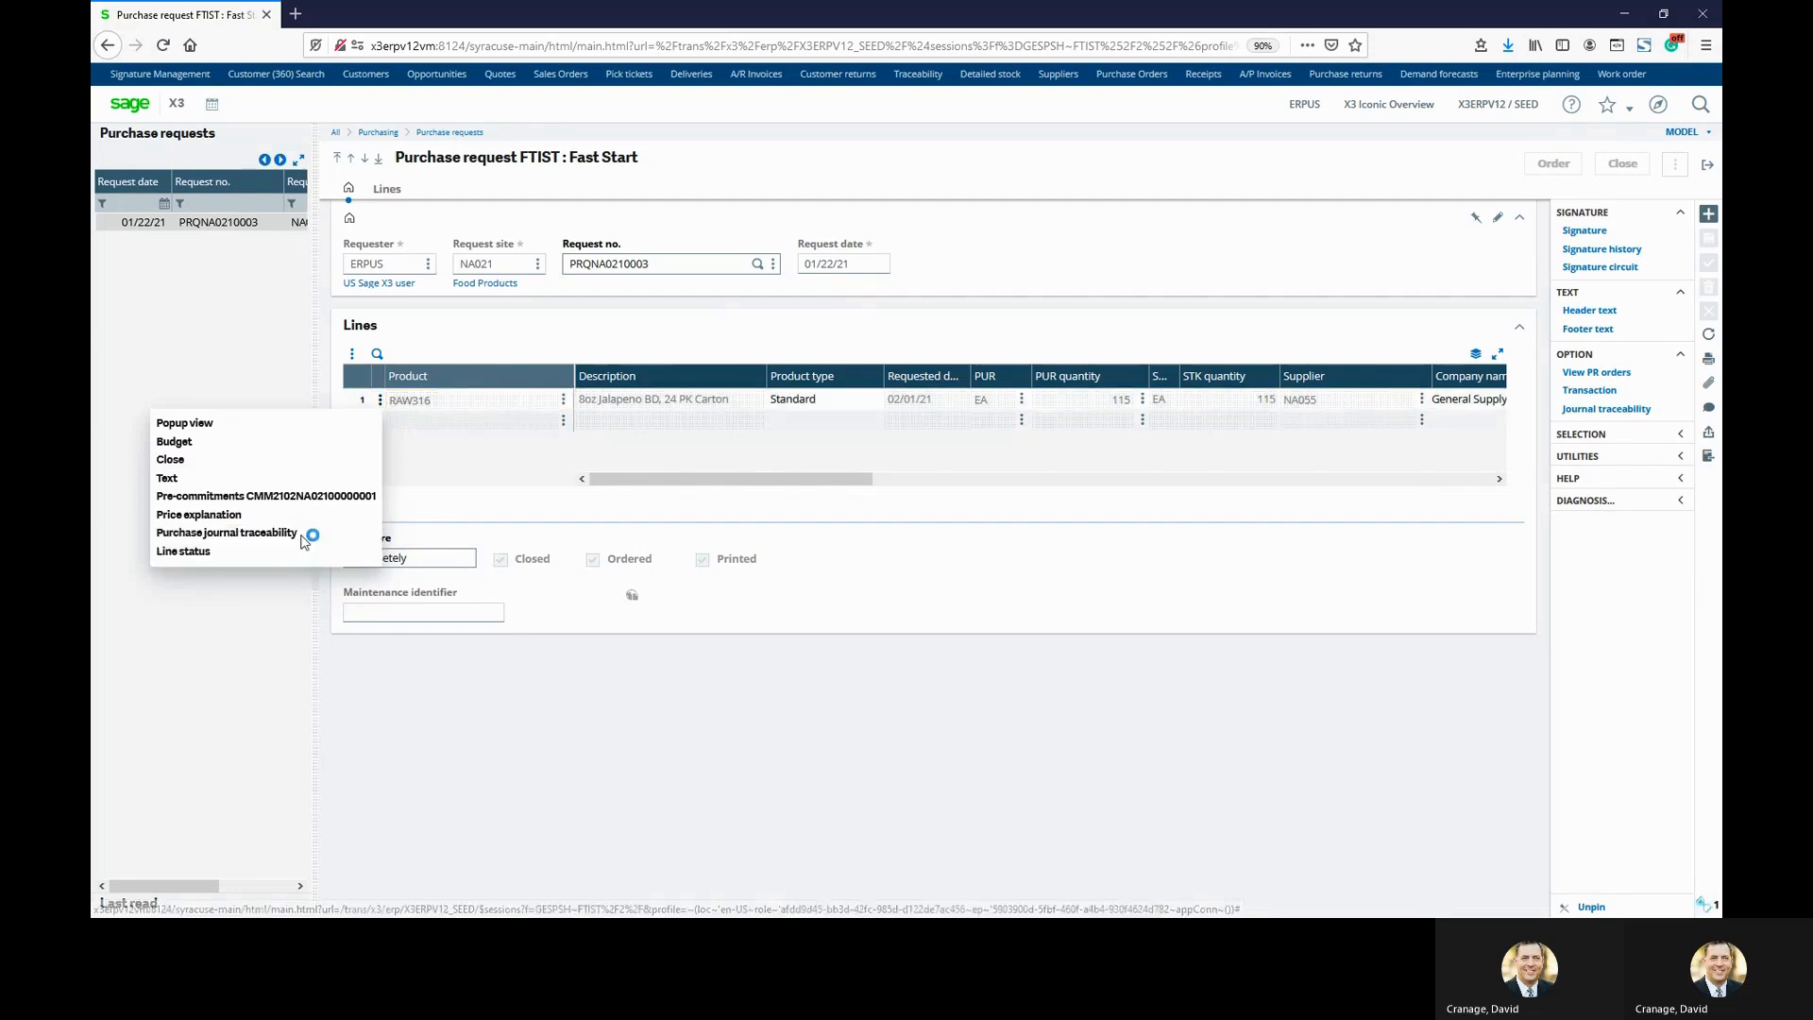
left_click(168, 431)
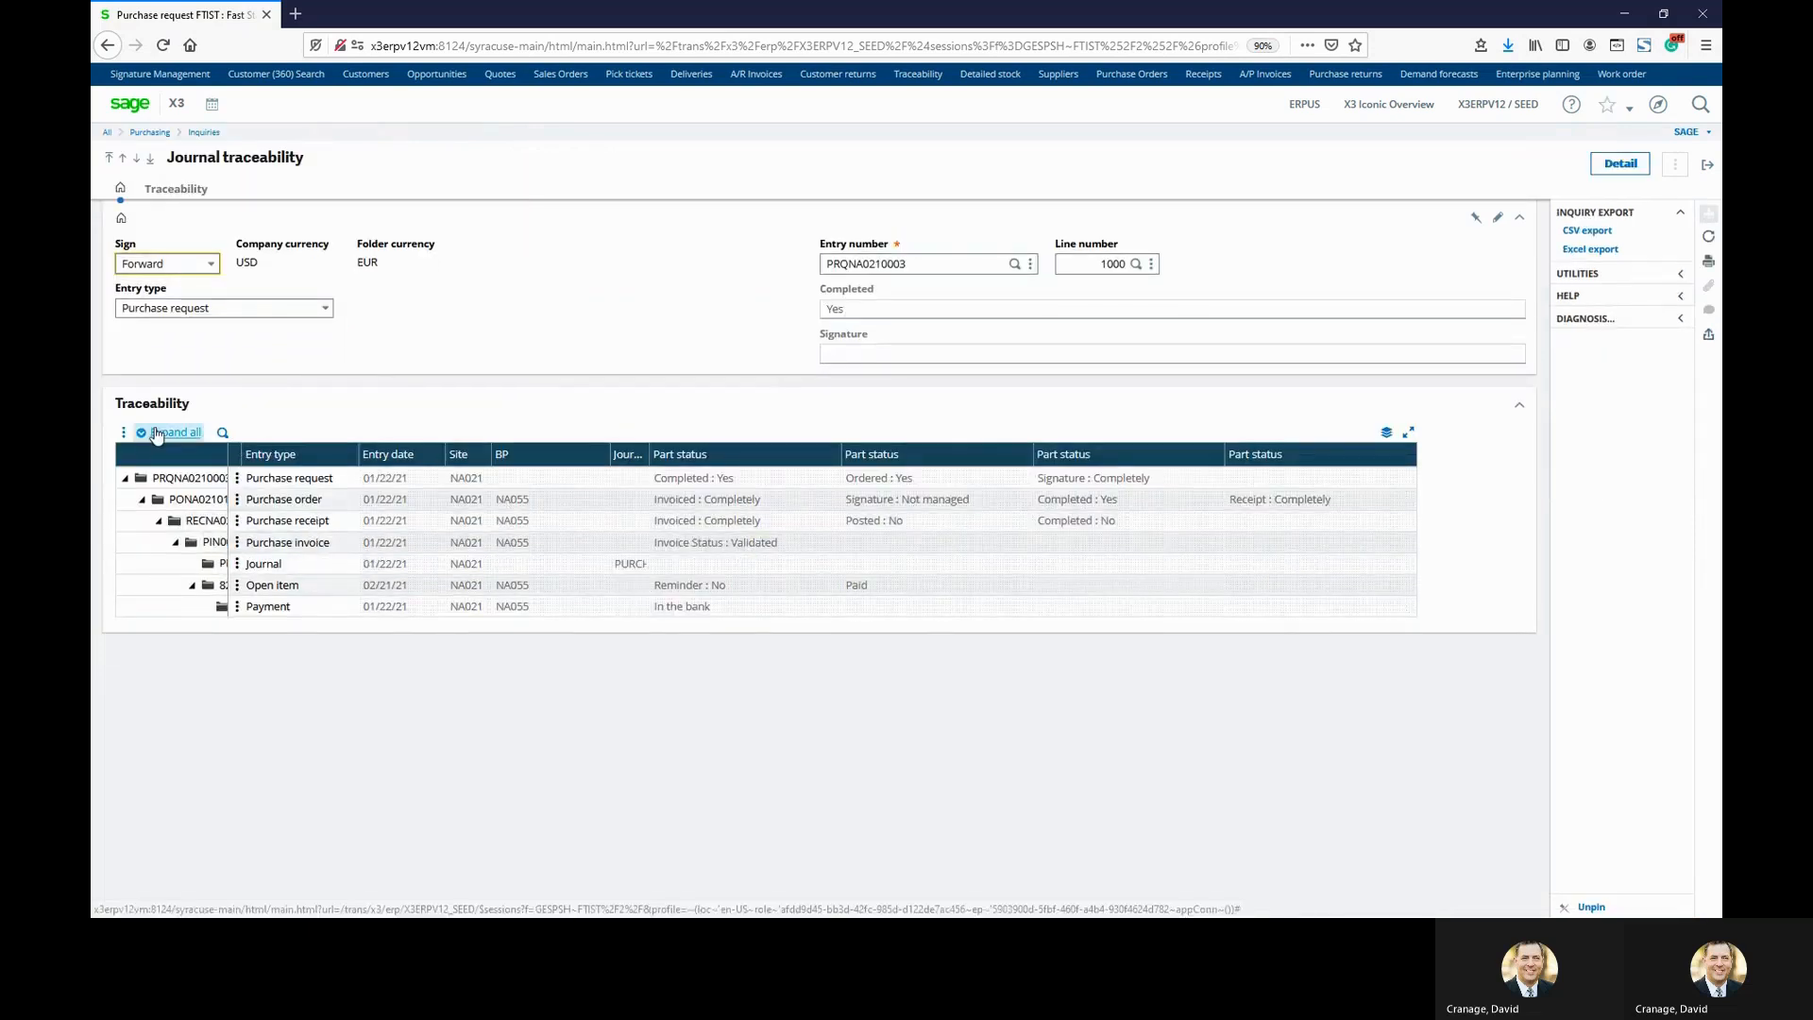
left_click_drag(226, 448, 399, 461)
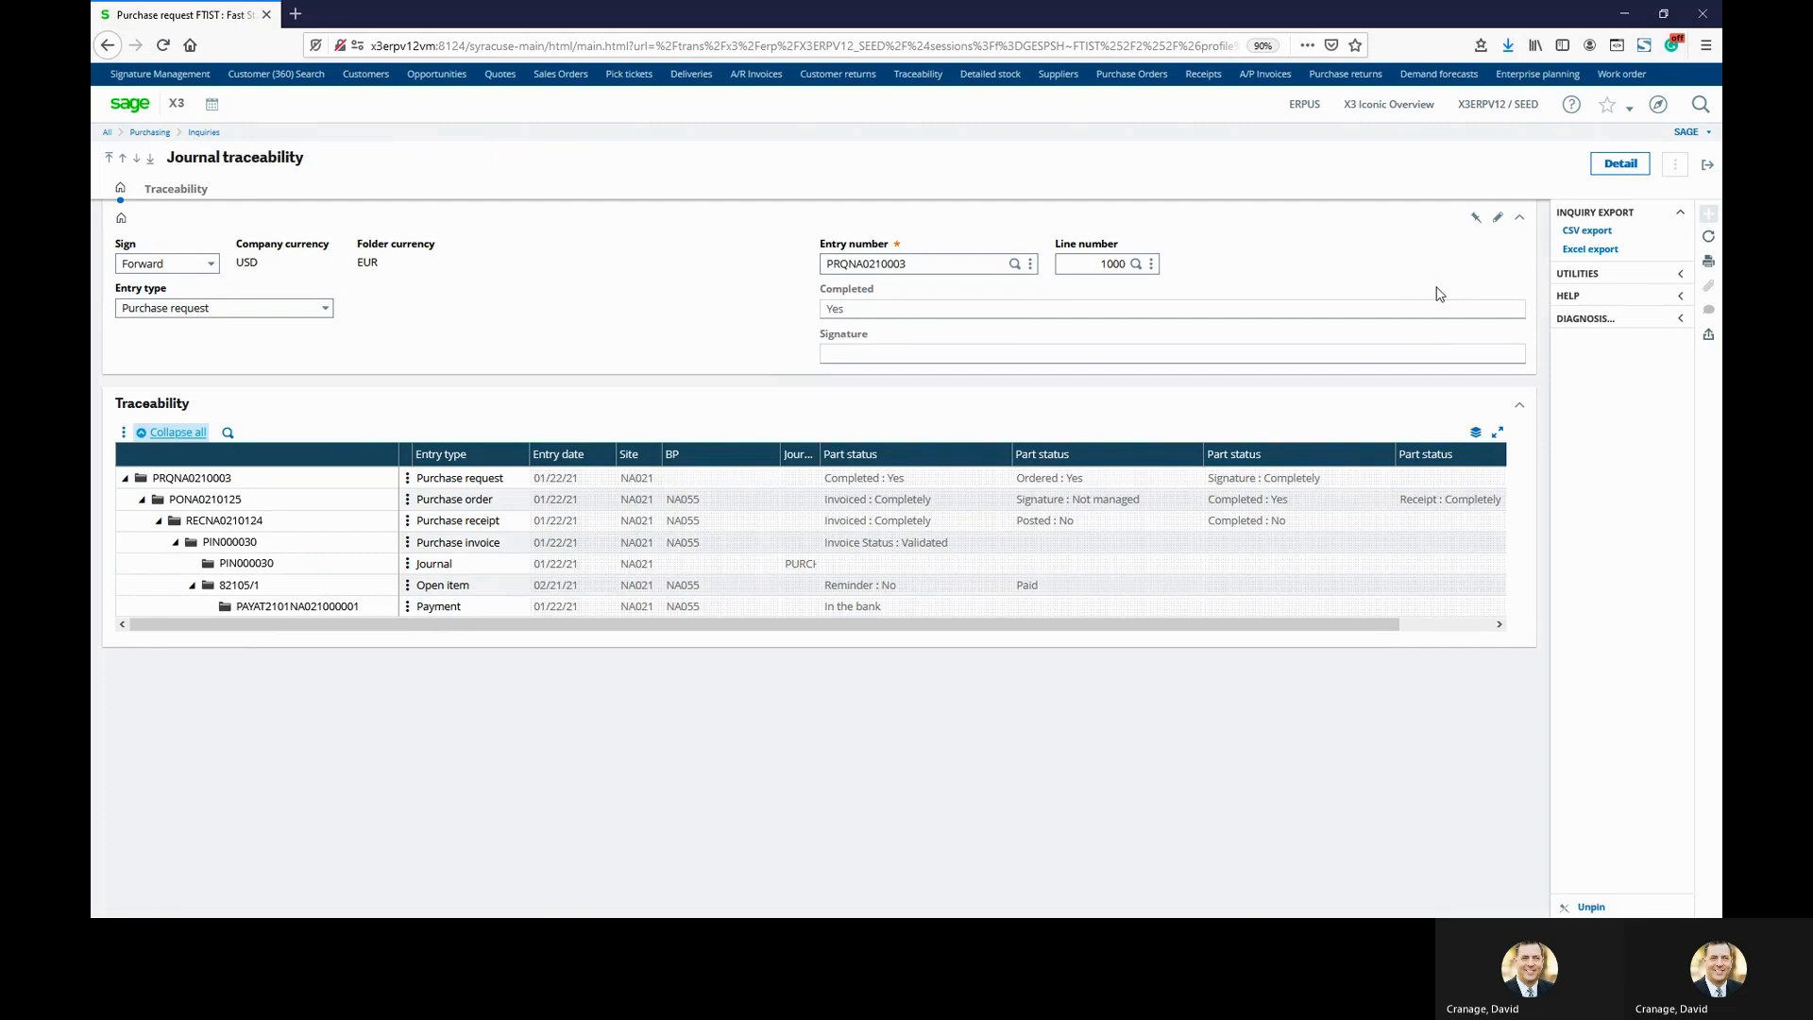
left_click(1707, 164)
left_click(1707, 164)
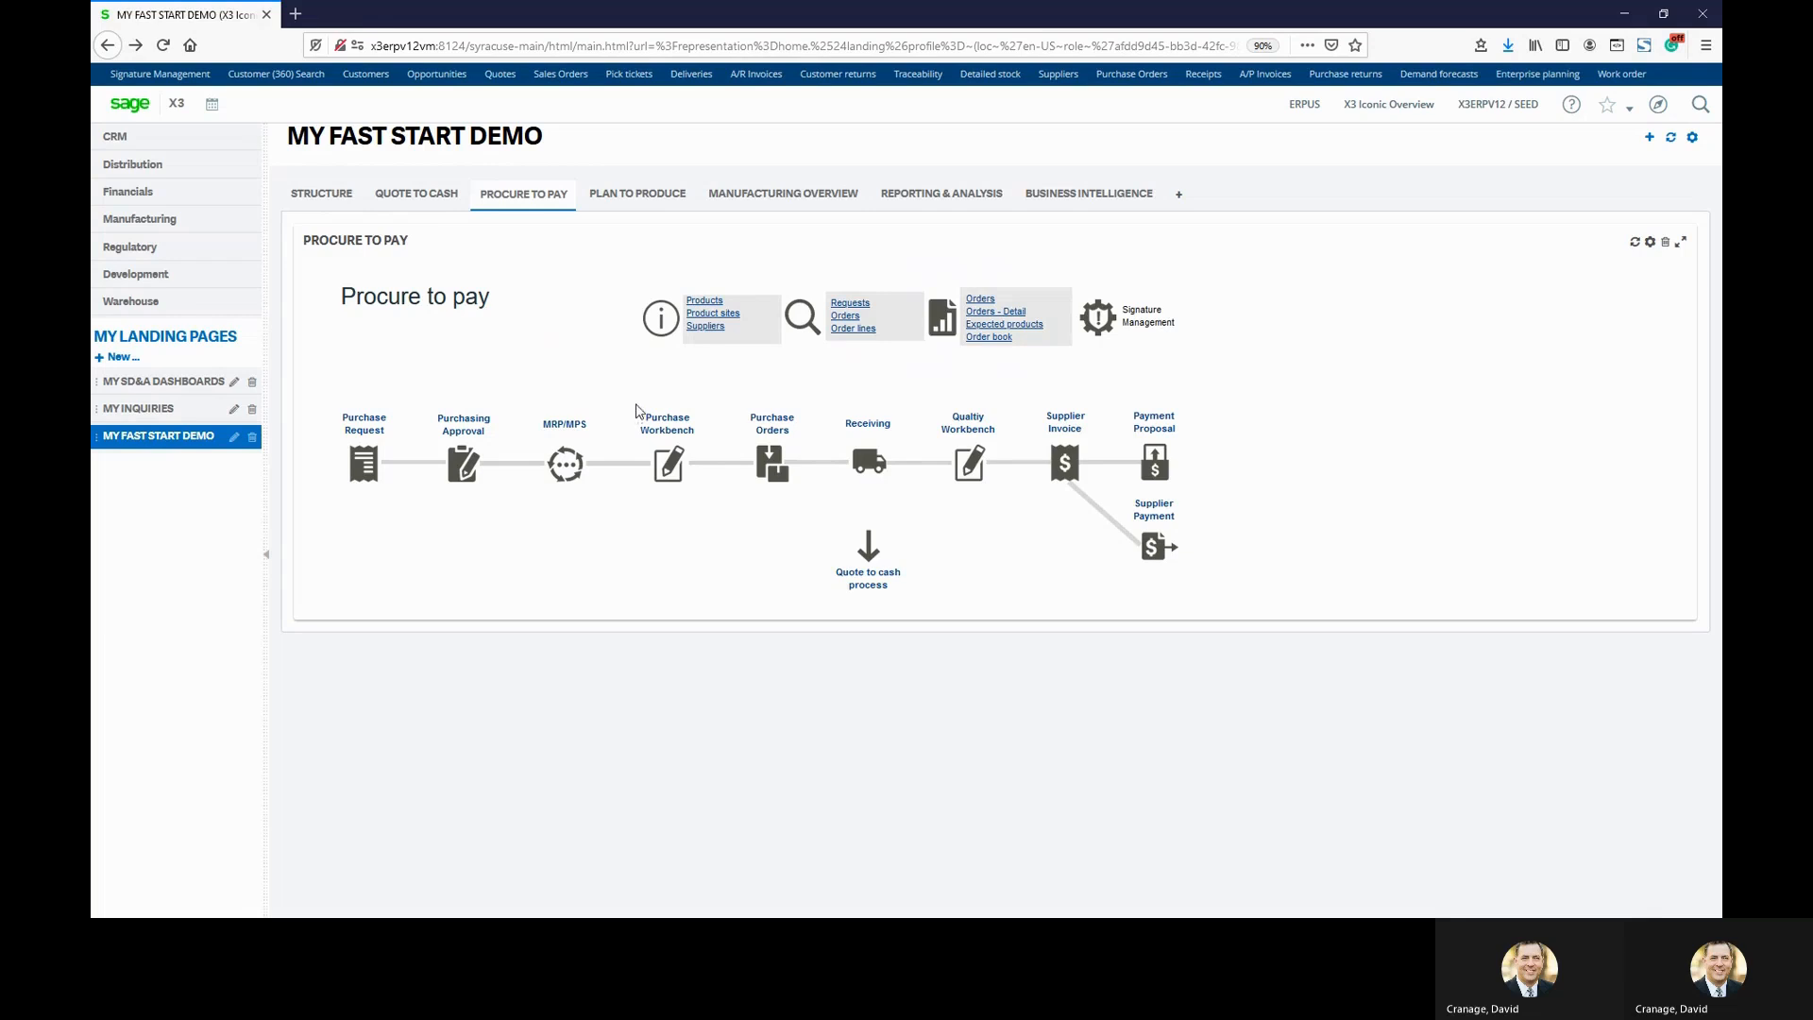
left_click(637, 412)
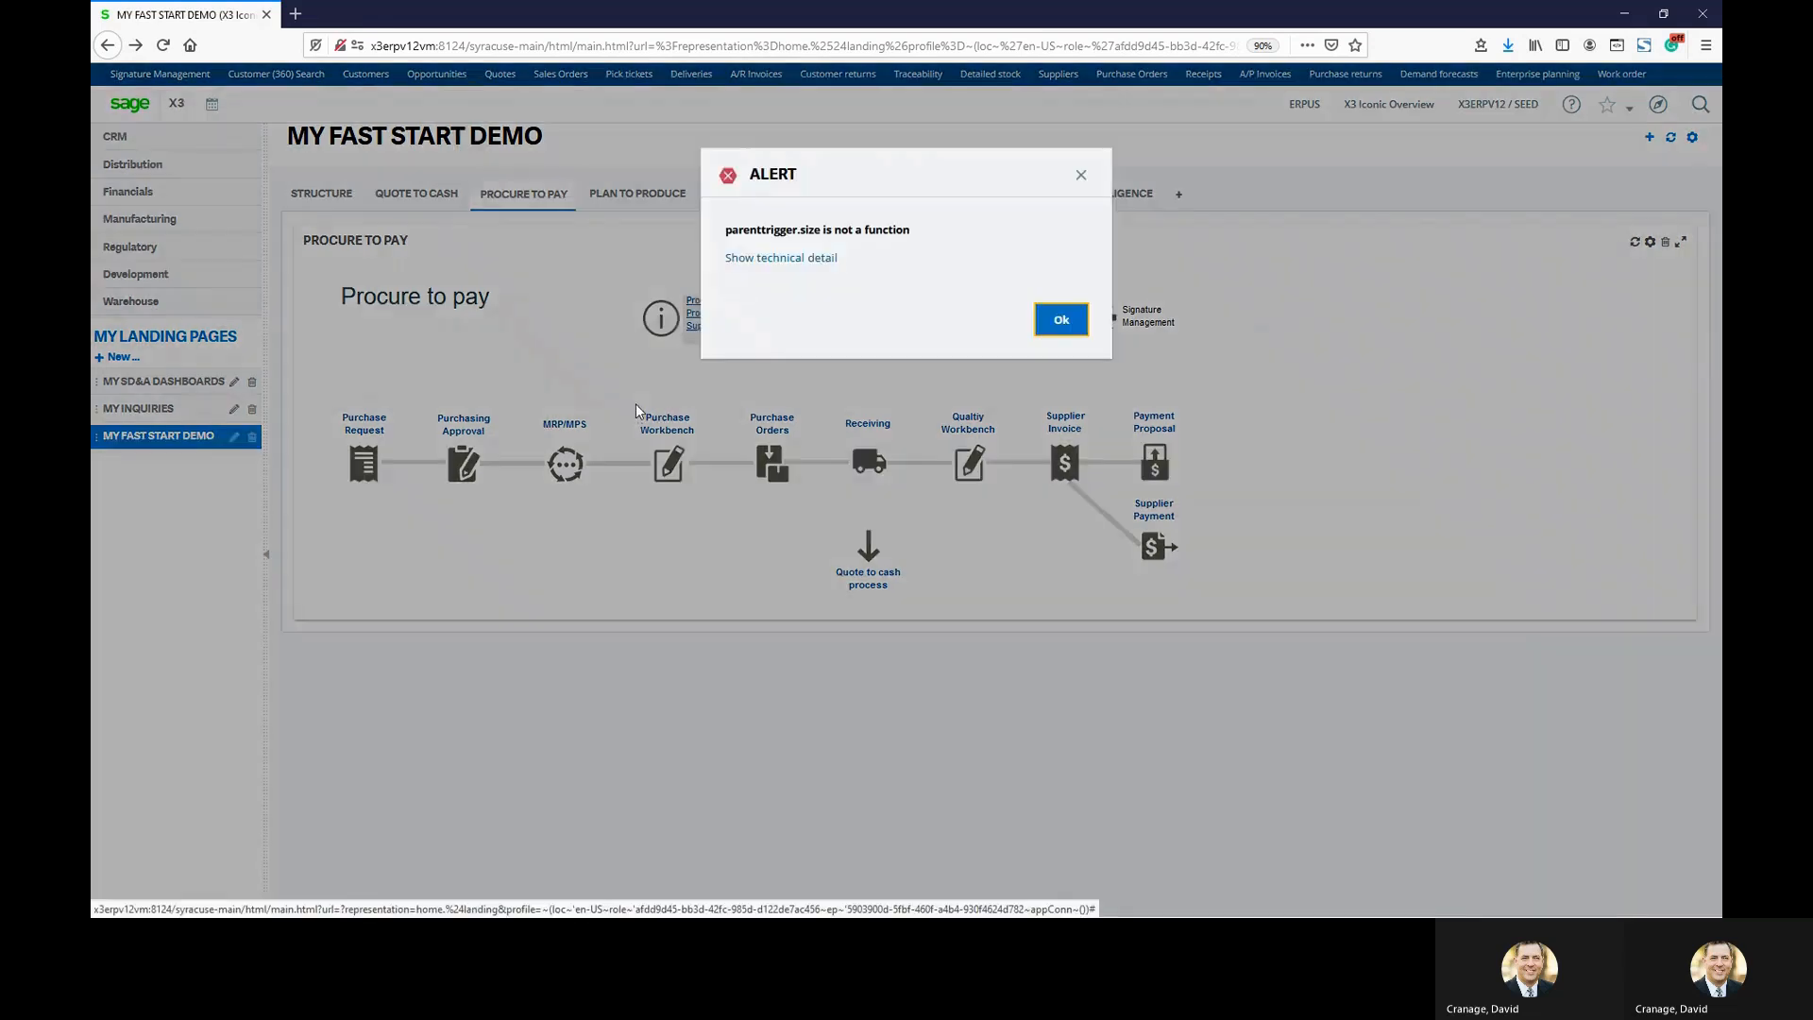
left_click(1078, 318)
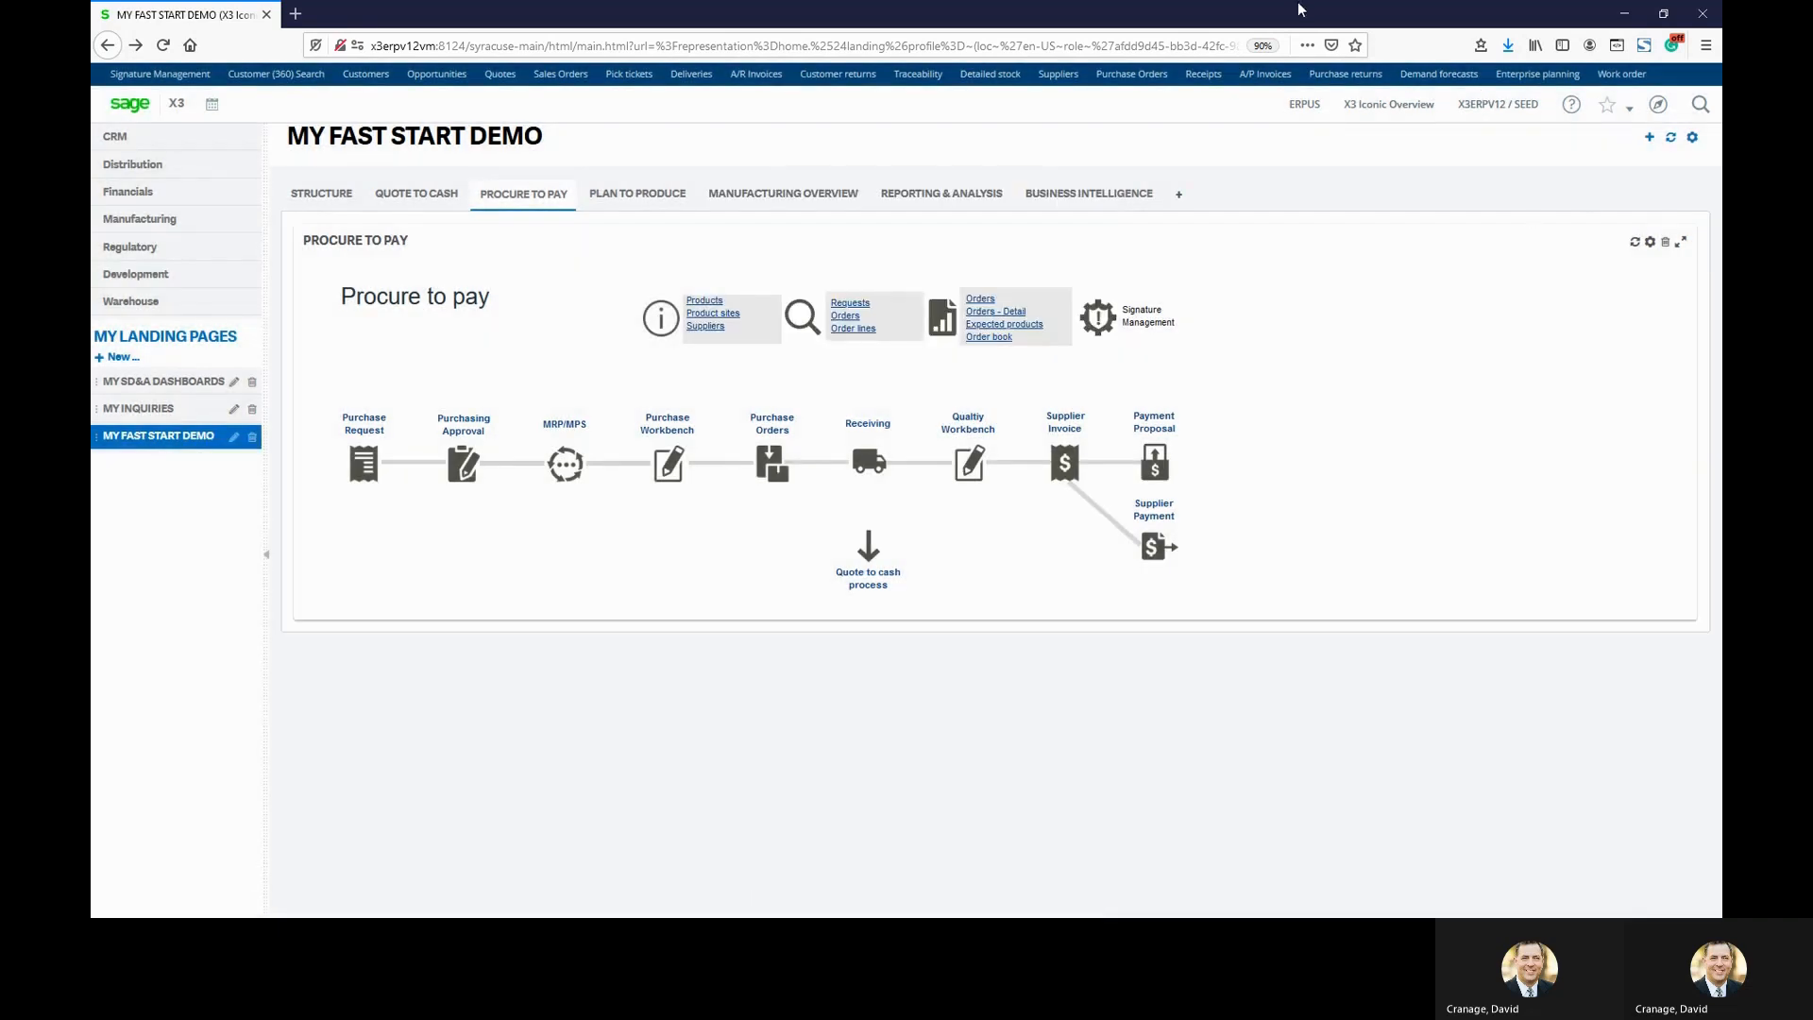
key("alt+Tab")
key("alt+Tab")
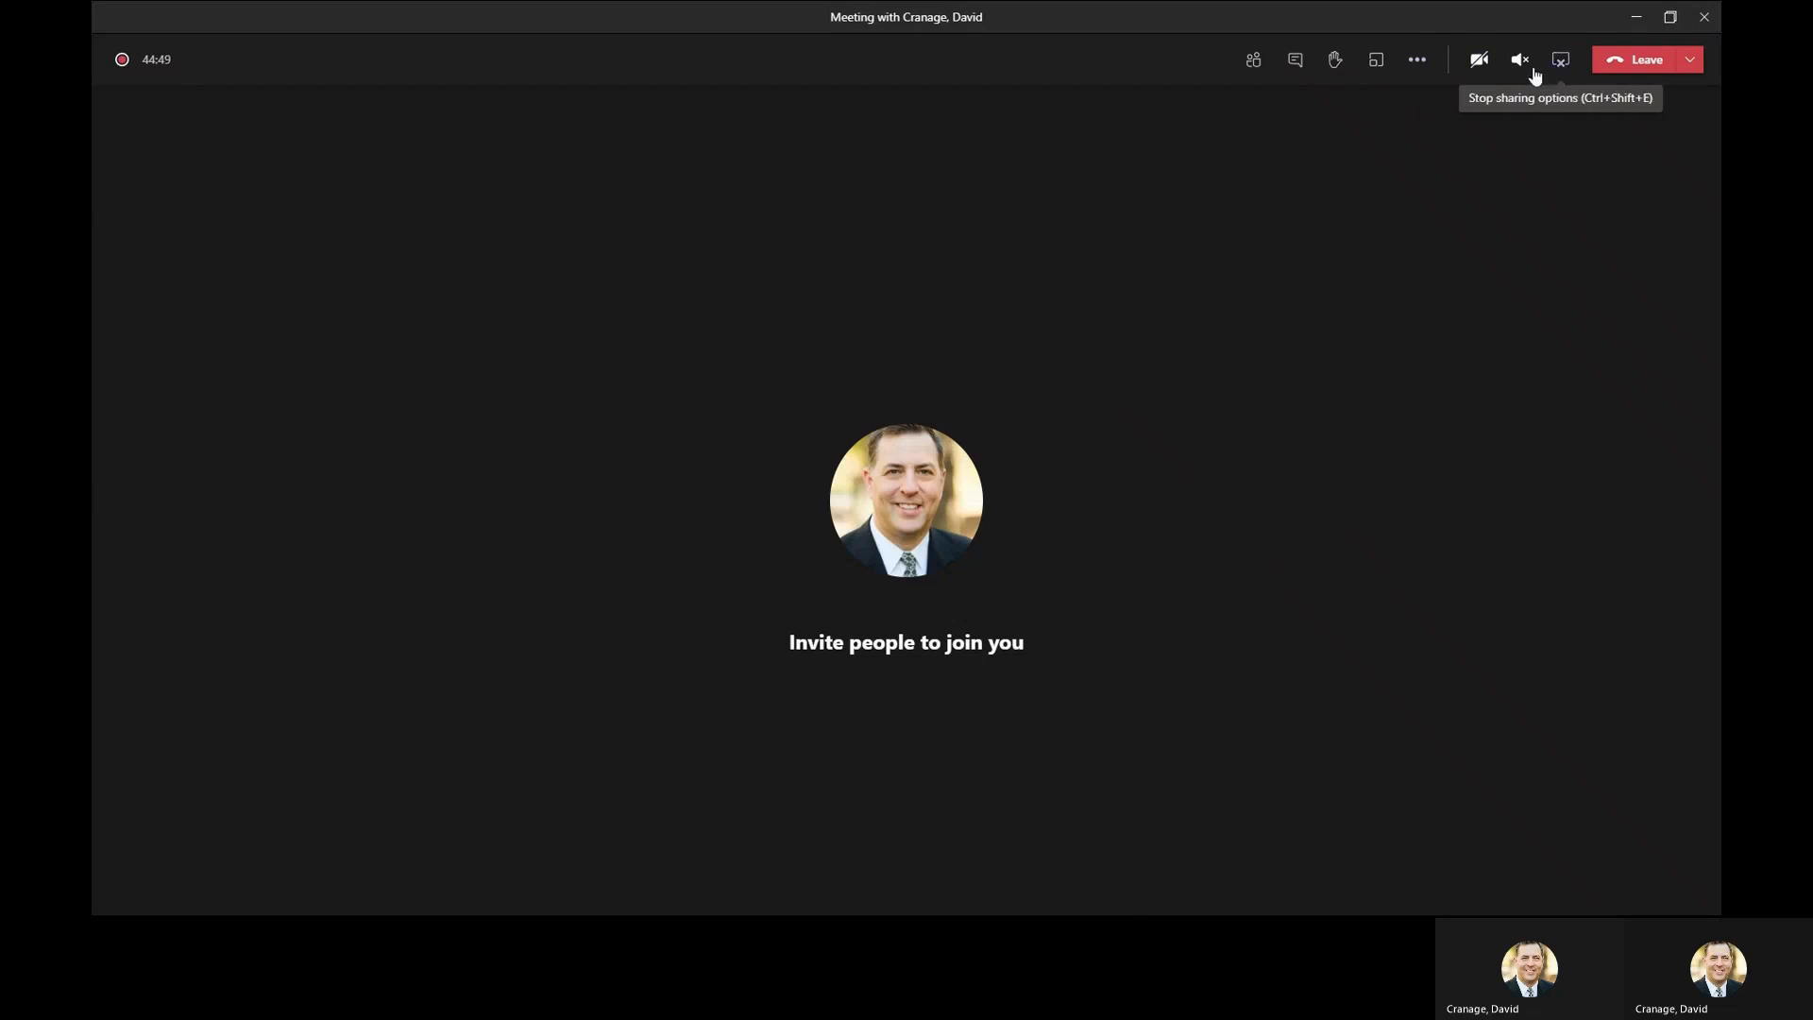
left_click(1426, 63)
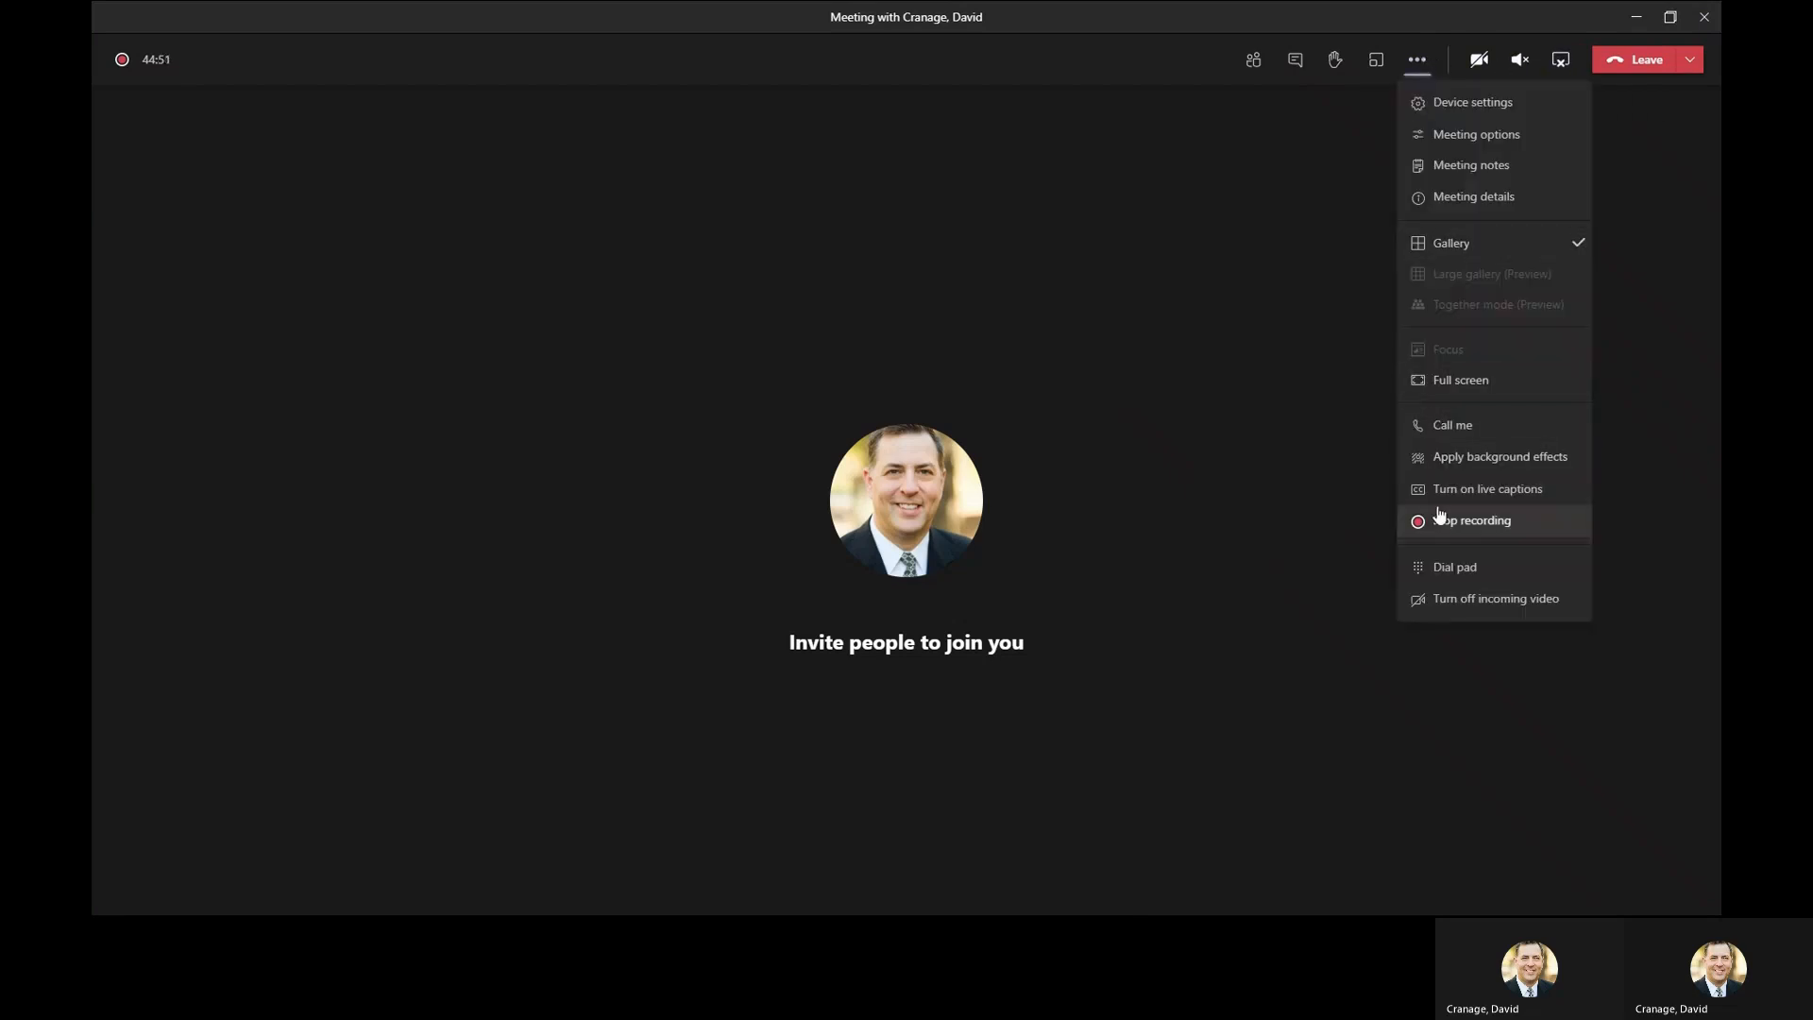